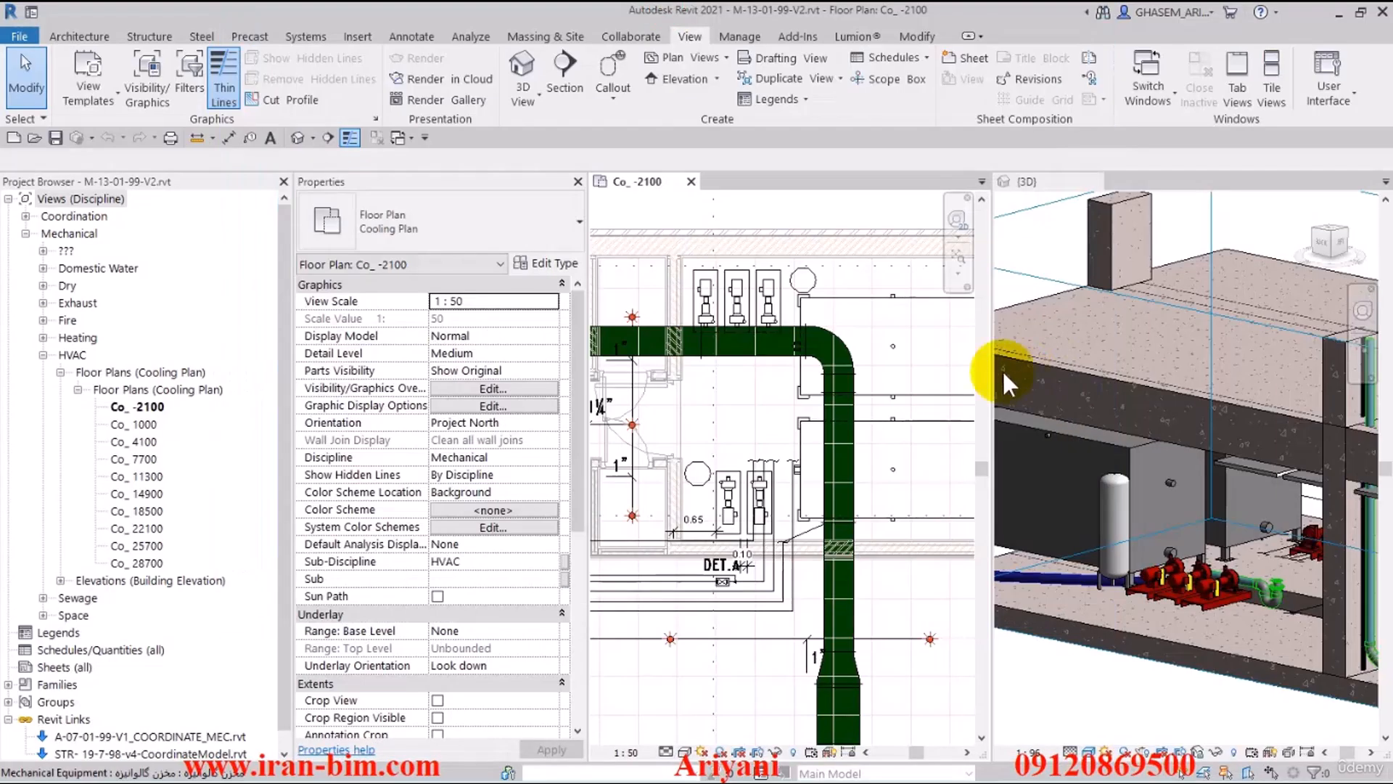
- Try to draw a 2" PVC pipe from the connector on the upper edge of the upper galvanized tank in the plan
scroll(769, 392, up, 6)
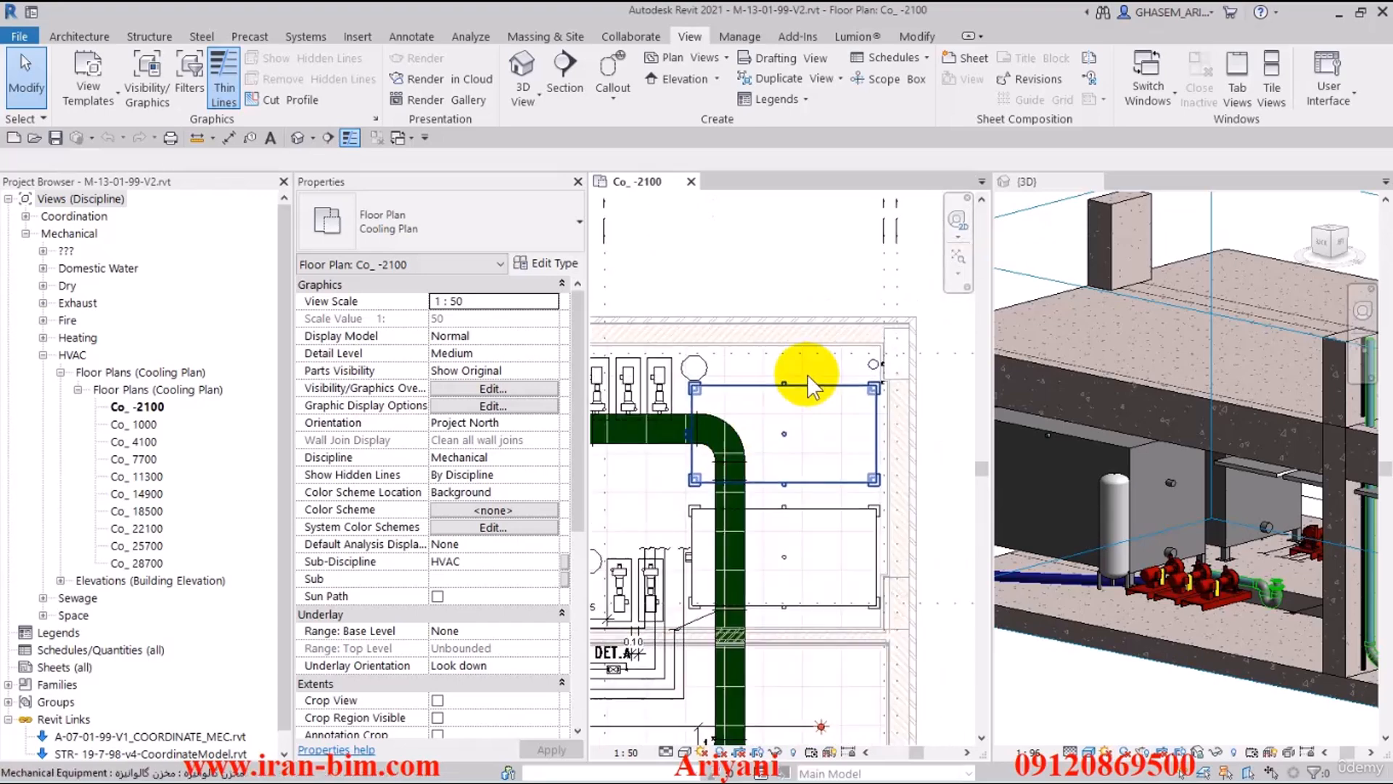
click(747, 404)
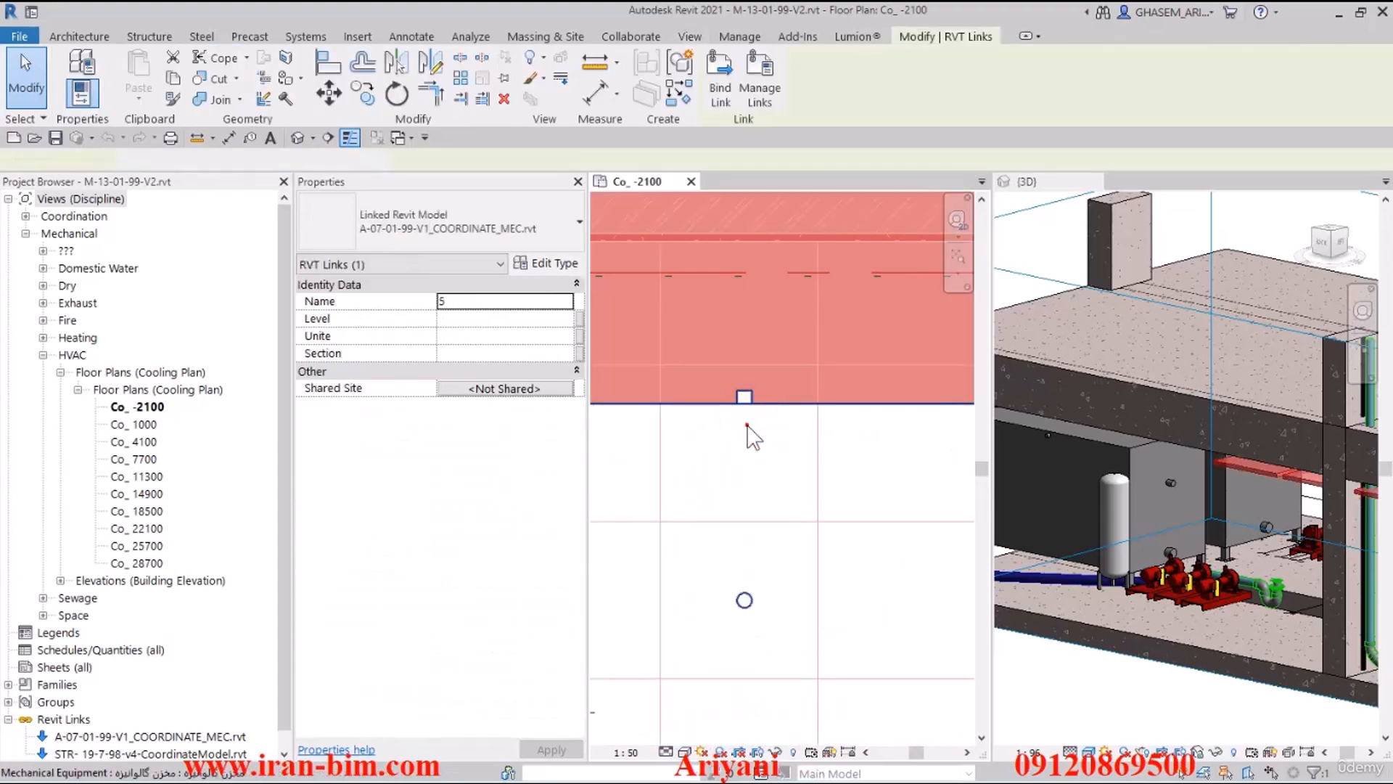
click(746, 398)
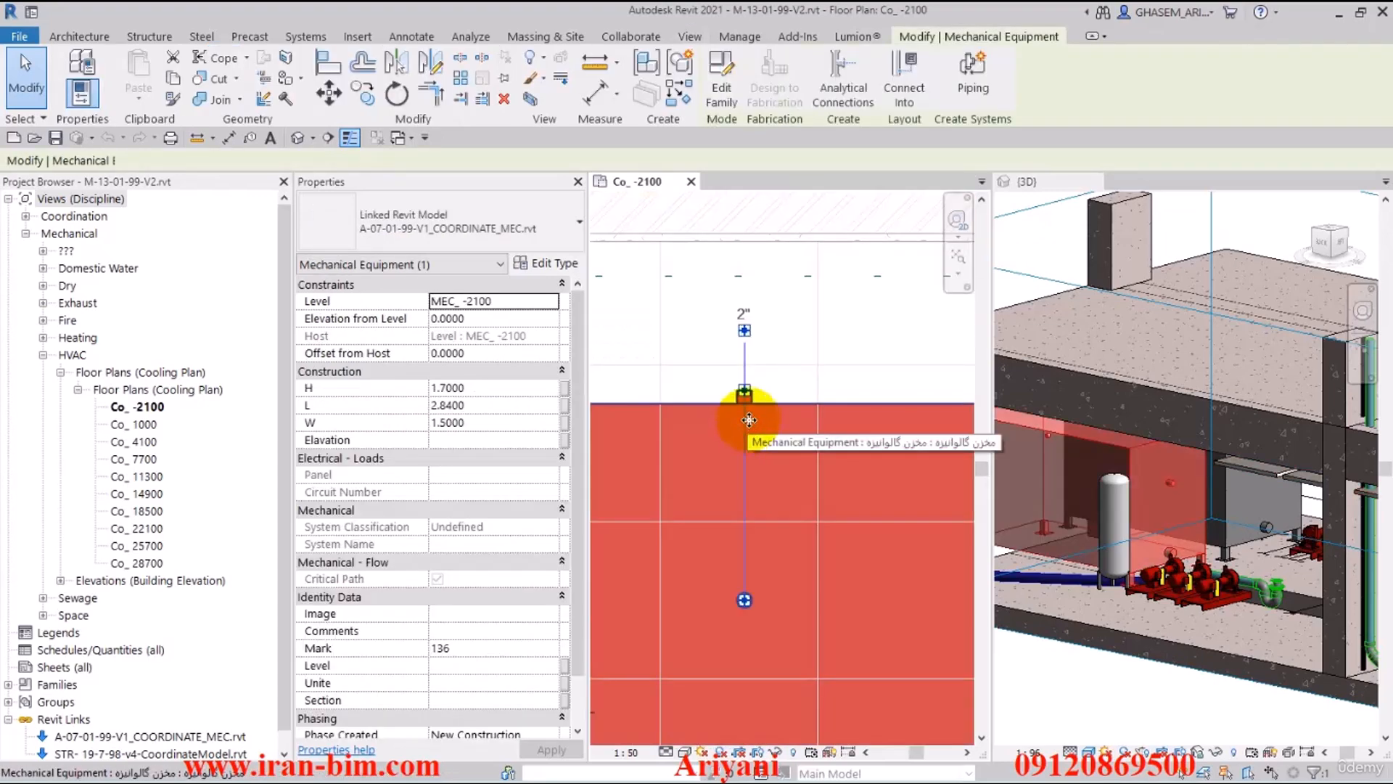
click(744, 330)
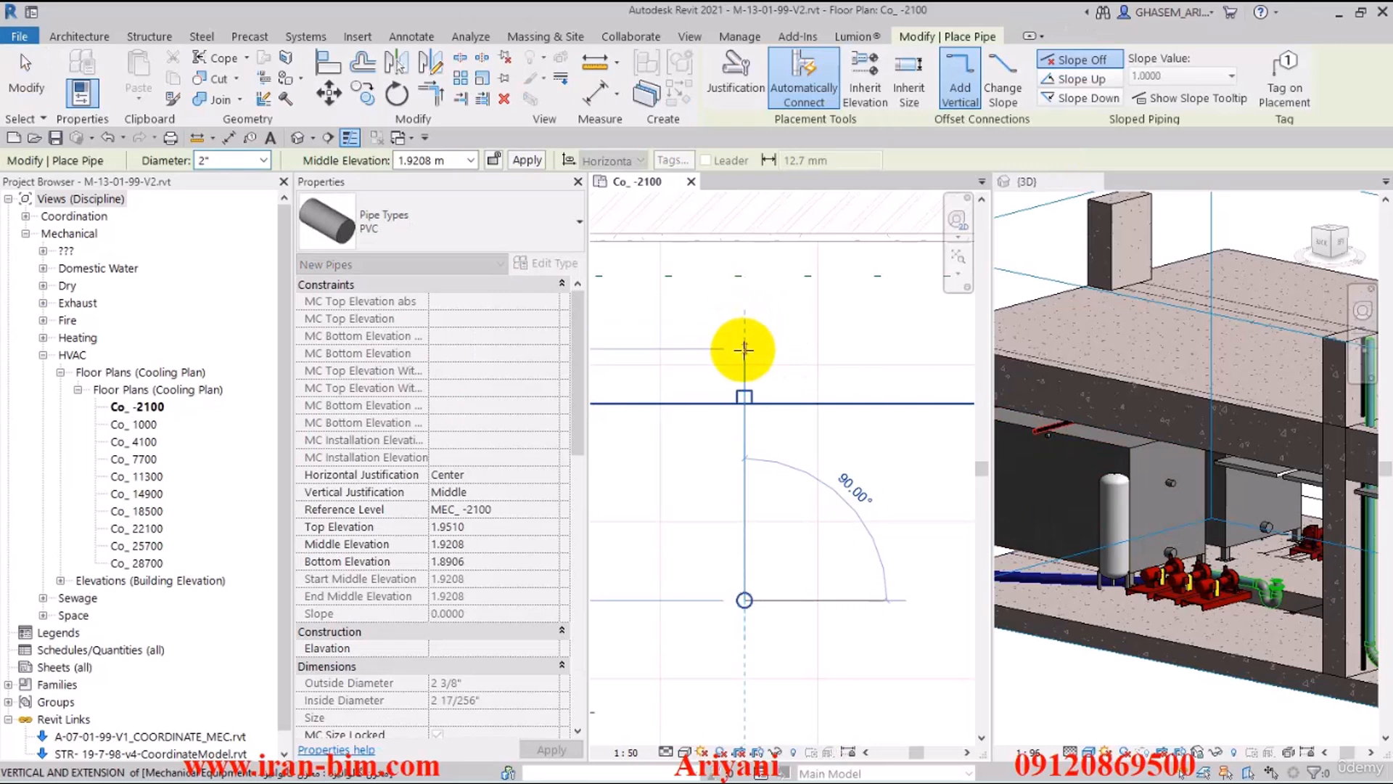
click(744, 343)
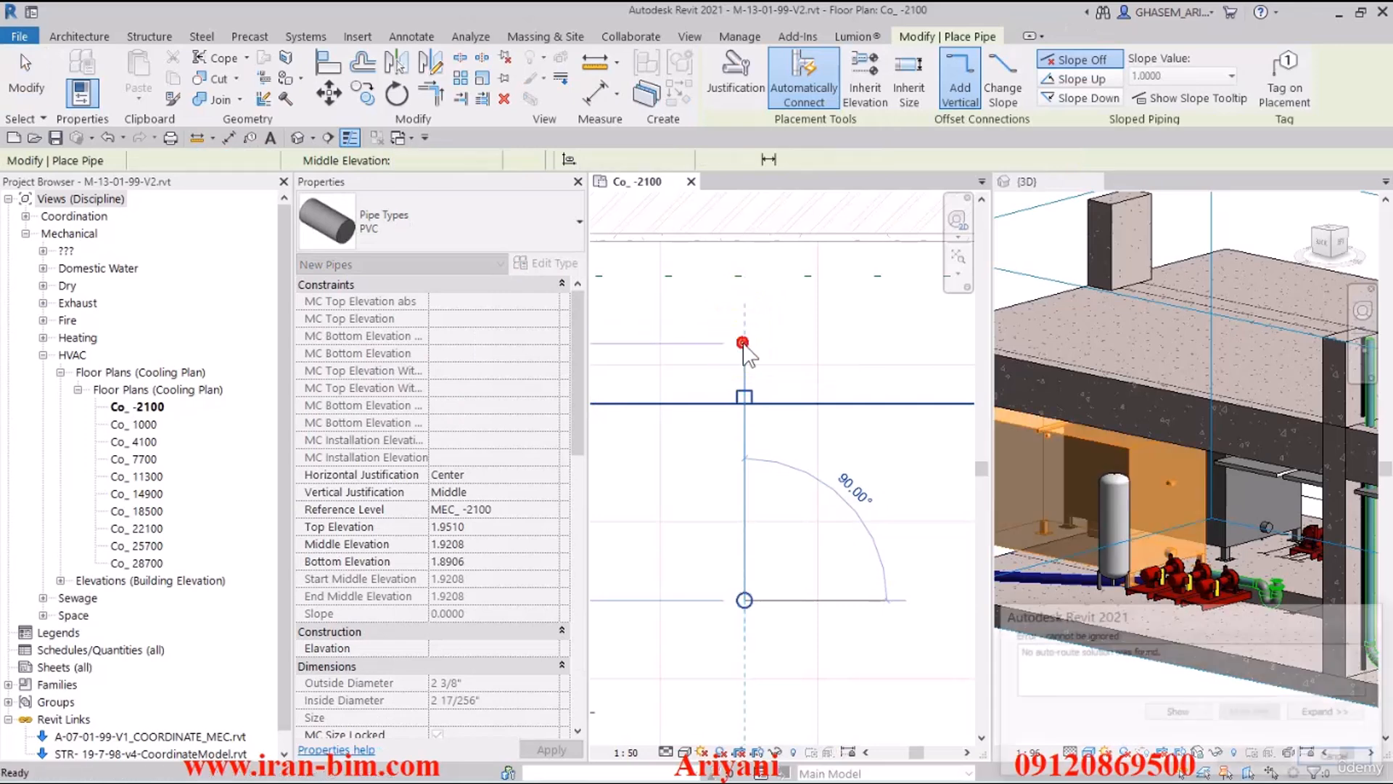
click(1338, 756)
- Try to route a 2" Fire Protection pipe from the tank's upper connector down to a middle elevation of 0.1 m
click(744, 392)
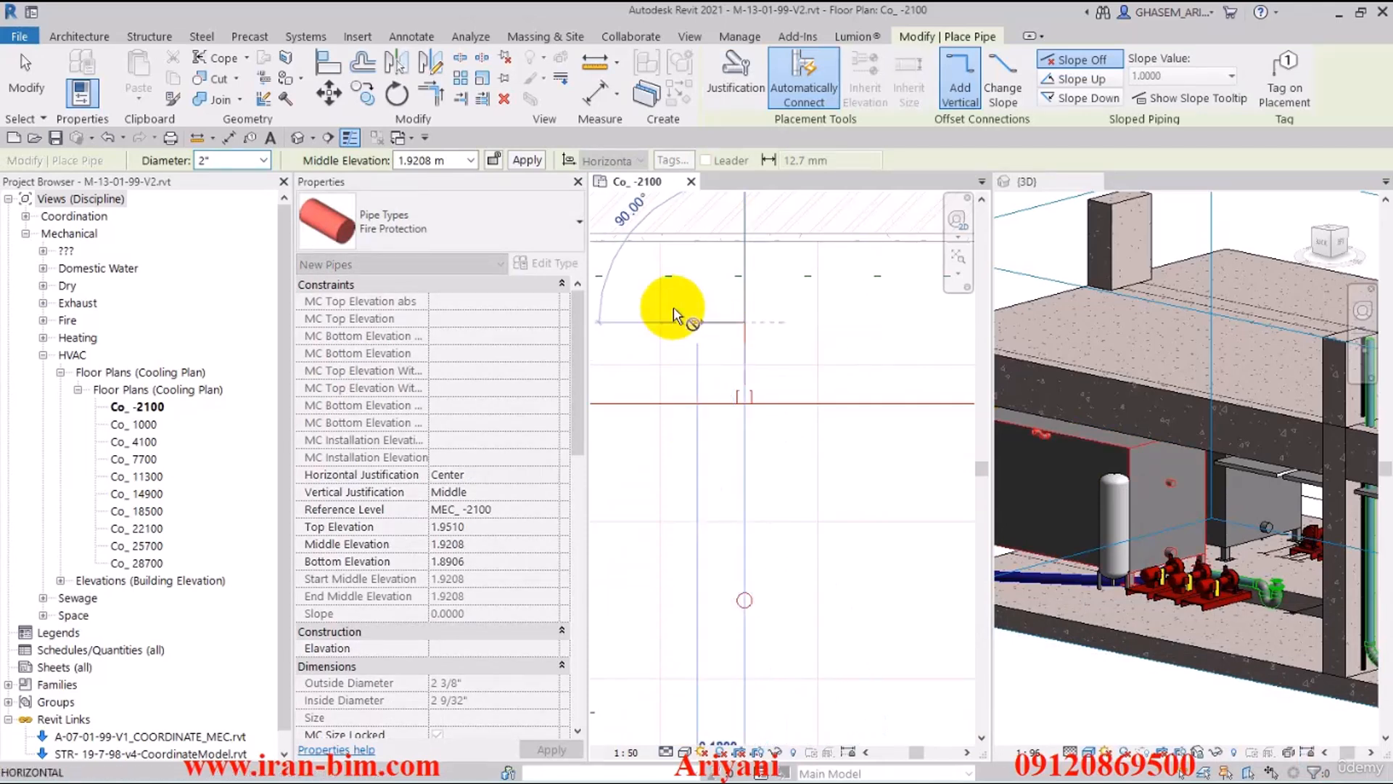
click(450, 163)
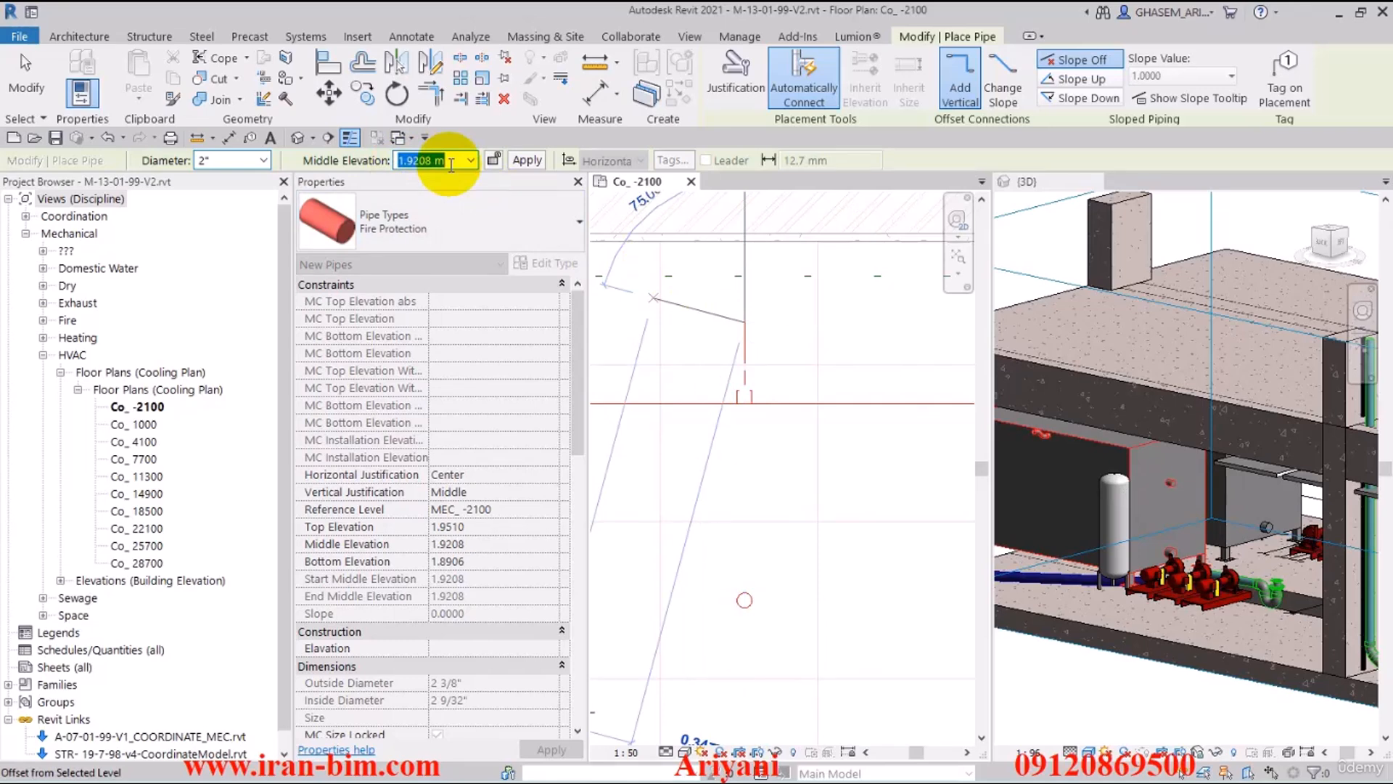
text(.1)
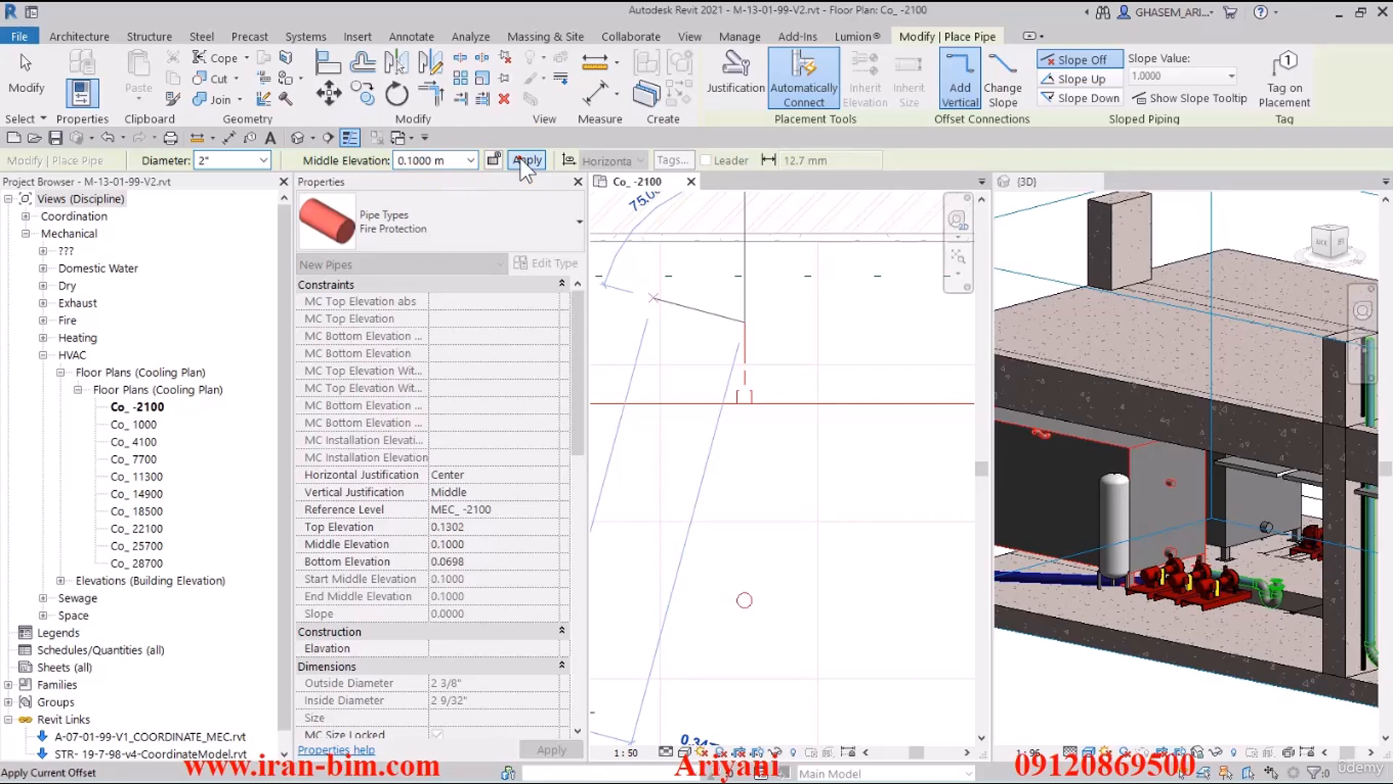
click(516, 159)
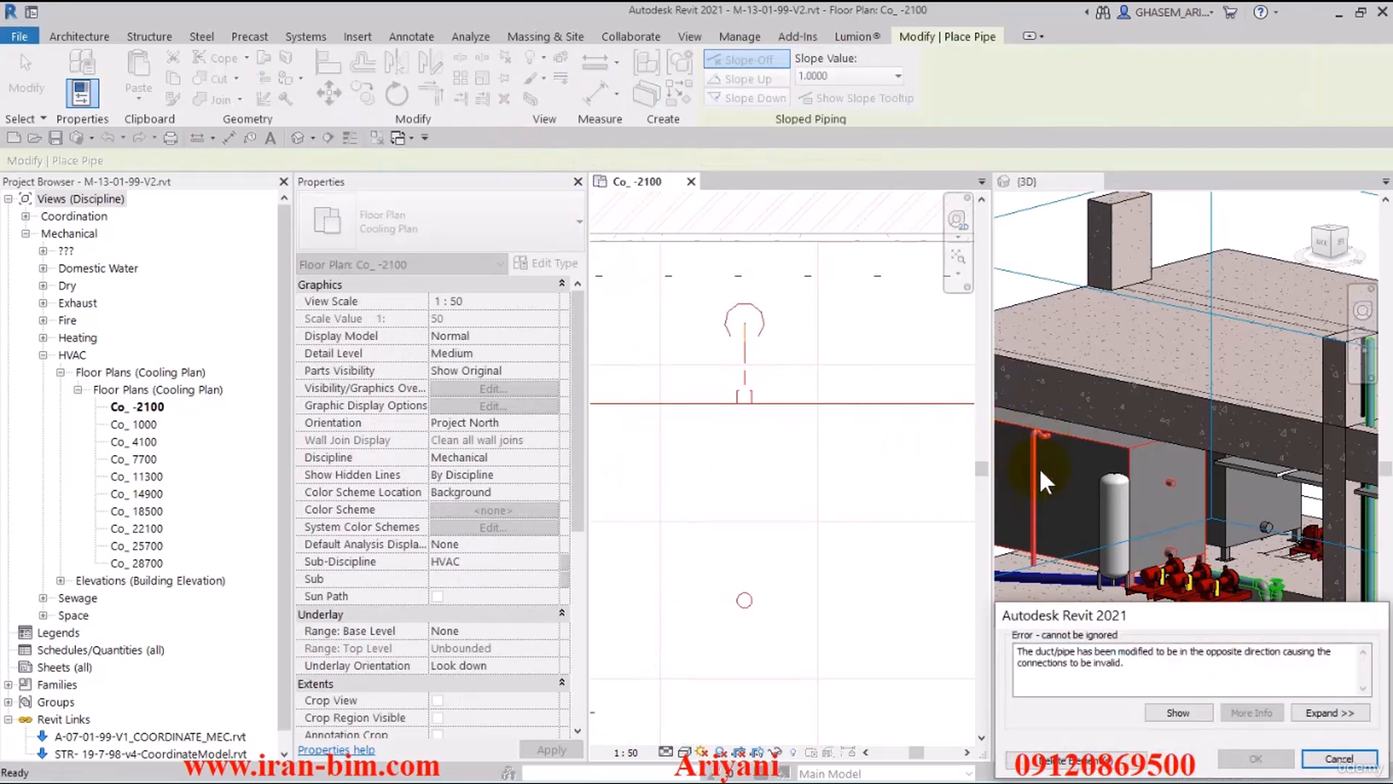
click(1317, 759)
scroll(1071, 457, up, 3)
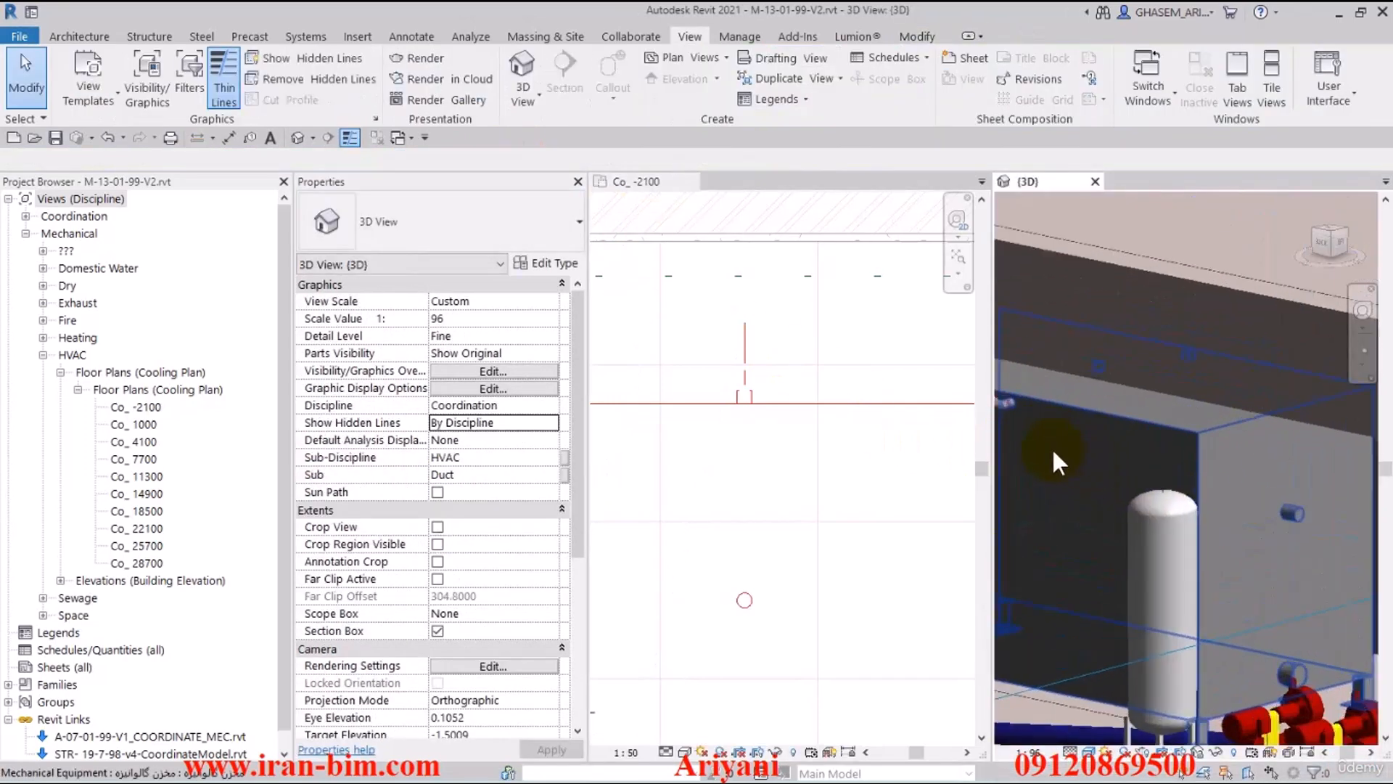
shift+middle_drag(1051, 447, 1168, 414)
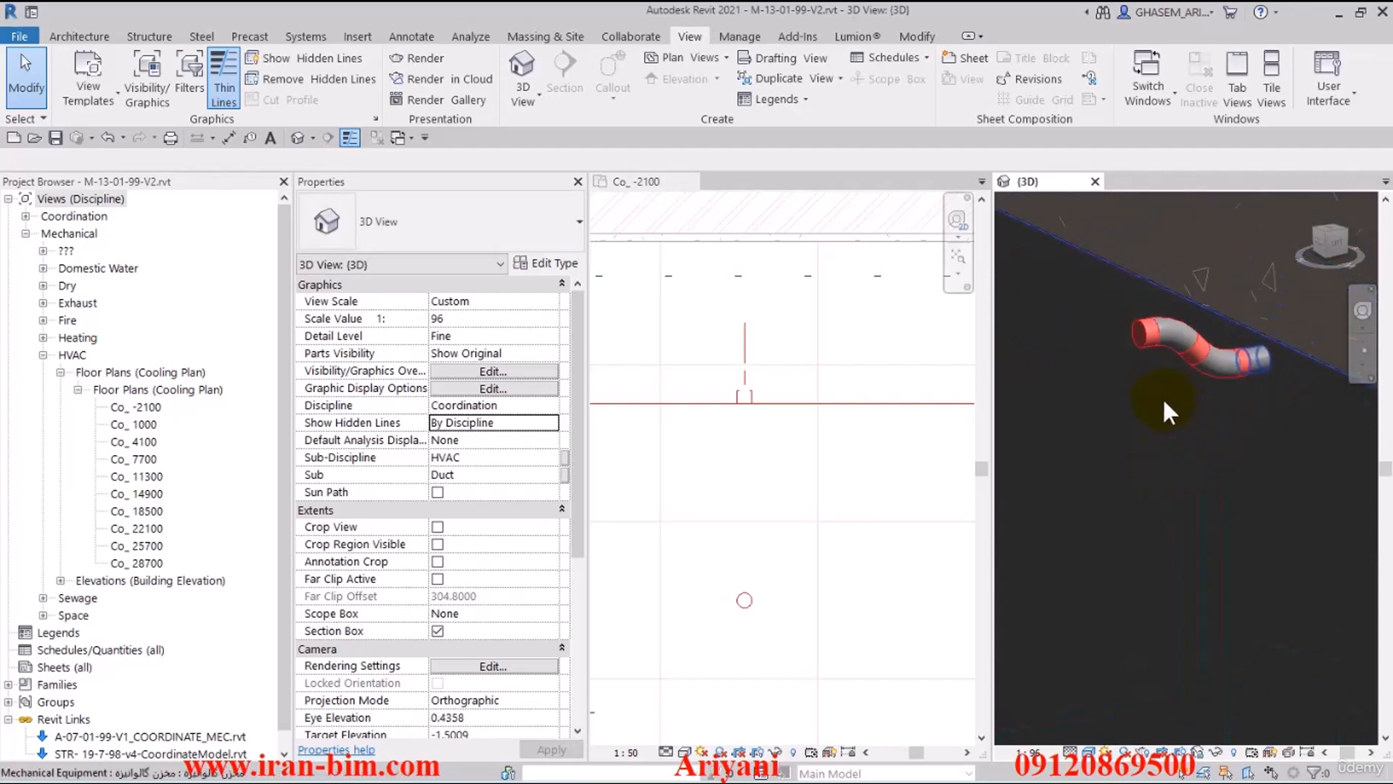
click(599, 377)
click(1138, 390)
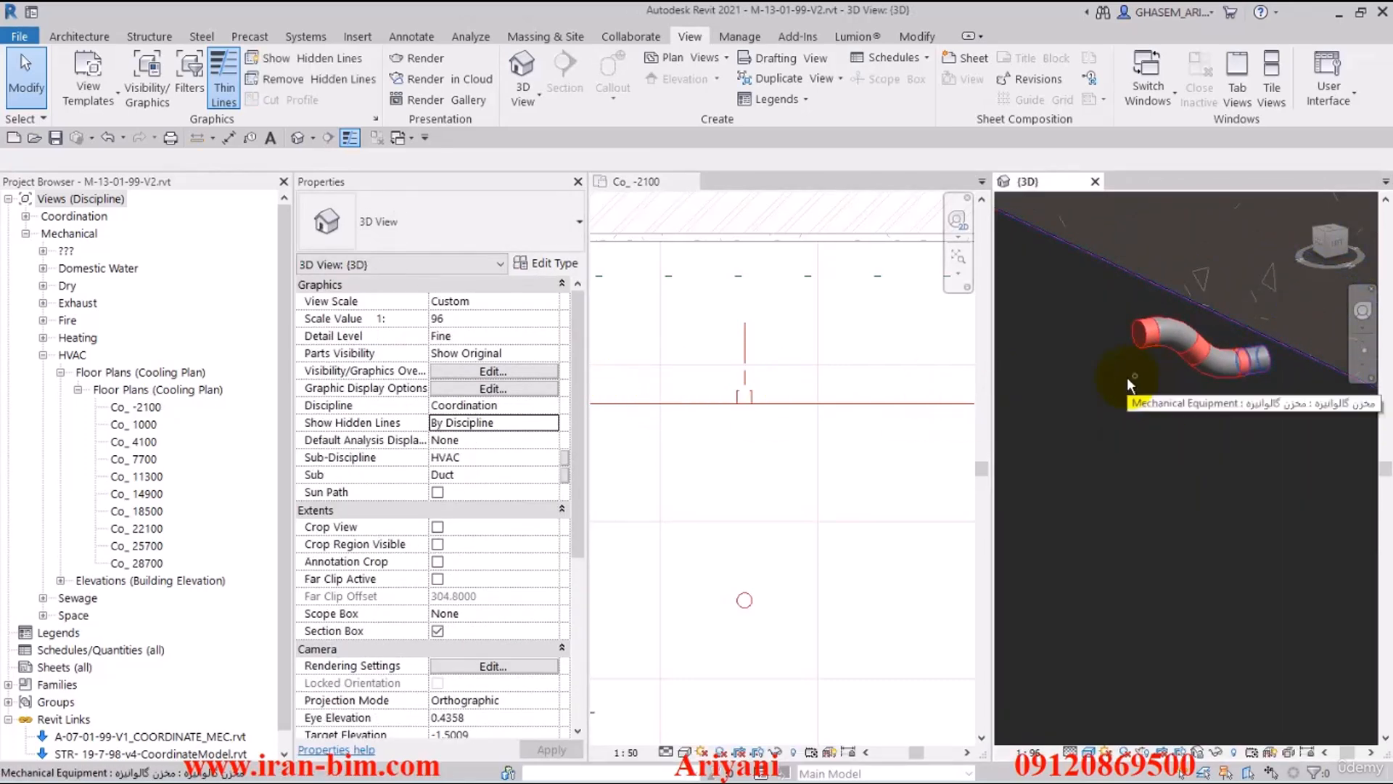
- Start a 2" pipe from the tank's connector and switch the pipe type to Galvanized, abandoning the segment in progress
click(728, 398)
click(748, 375)
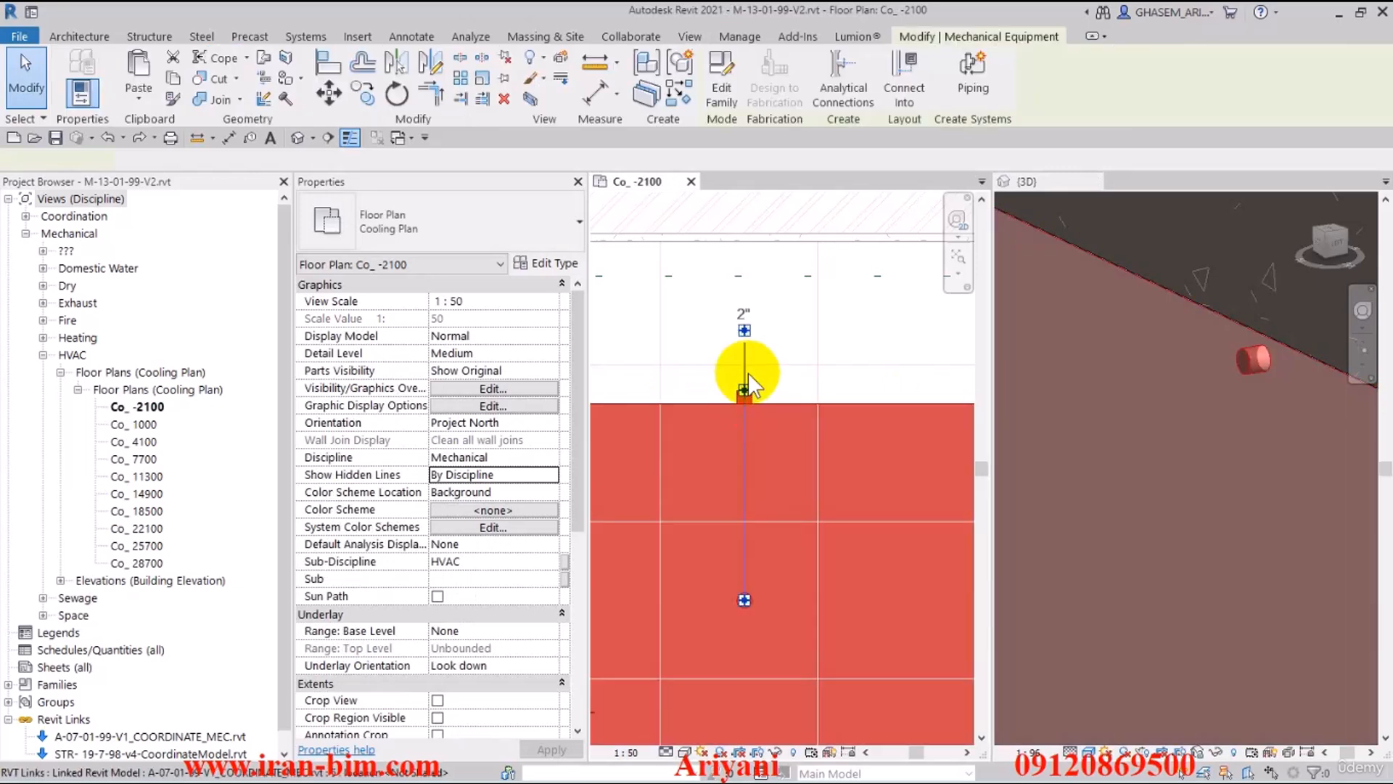
click(746, 337)
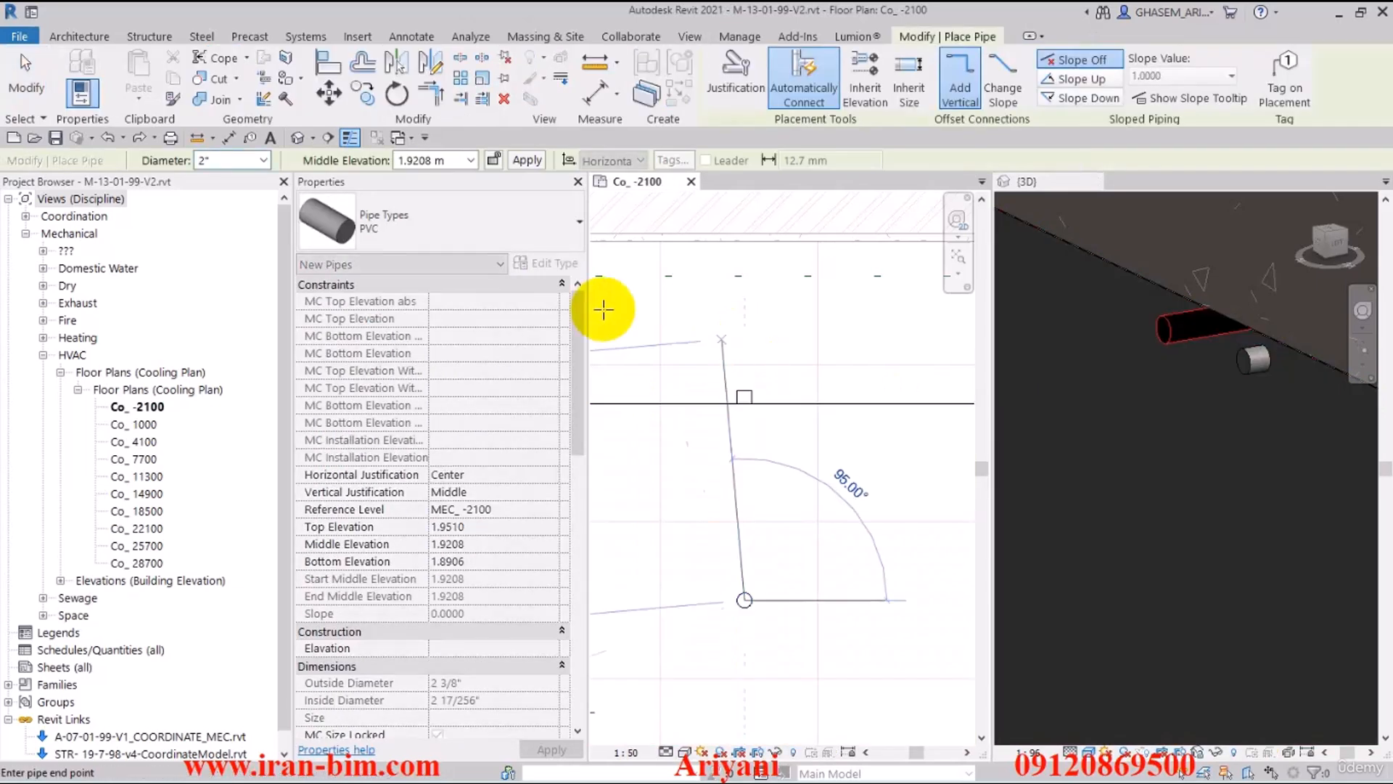
click(458, 220)
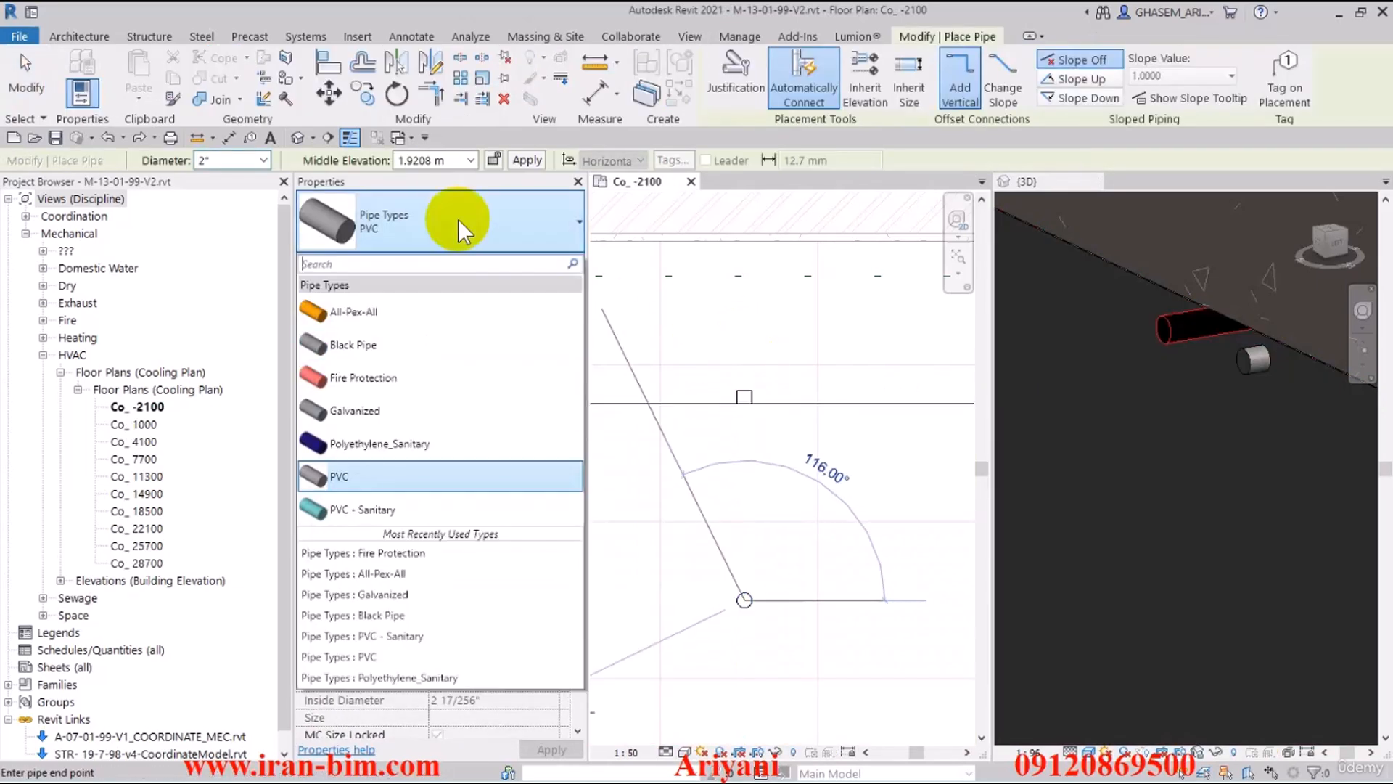
click(382, 411)
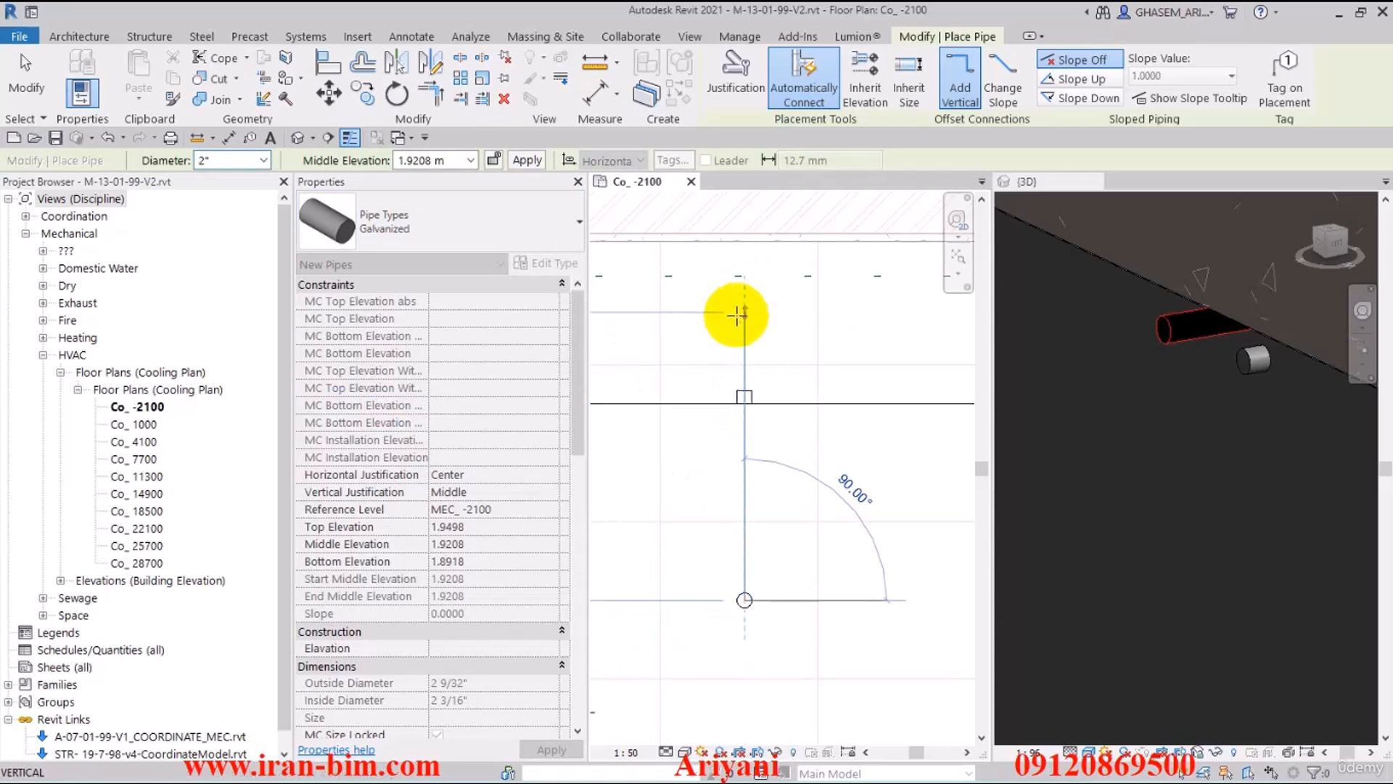
right_click(693, 337)
click(735, 351)
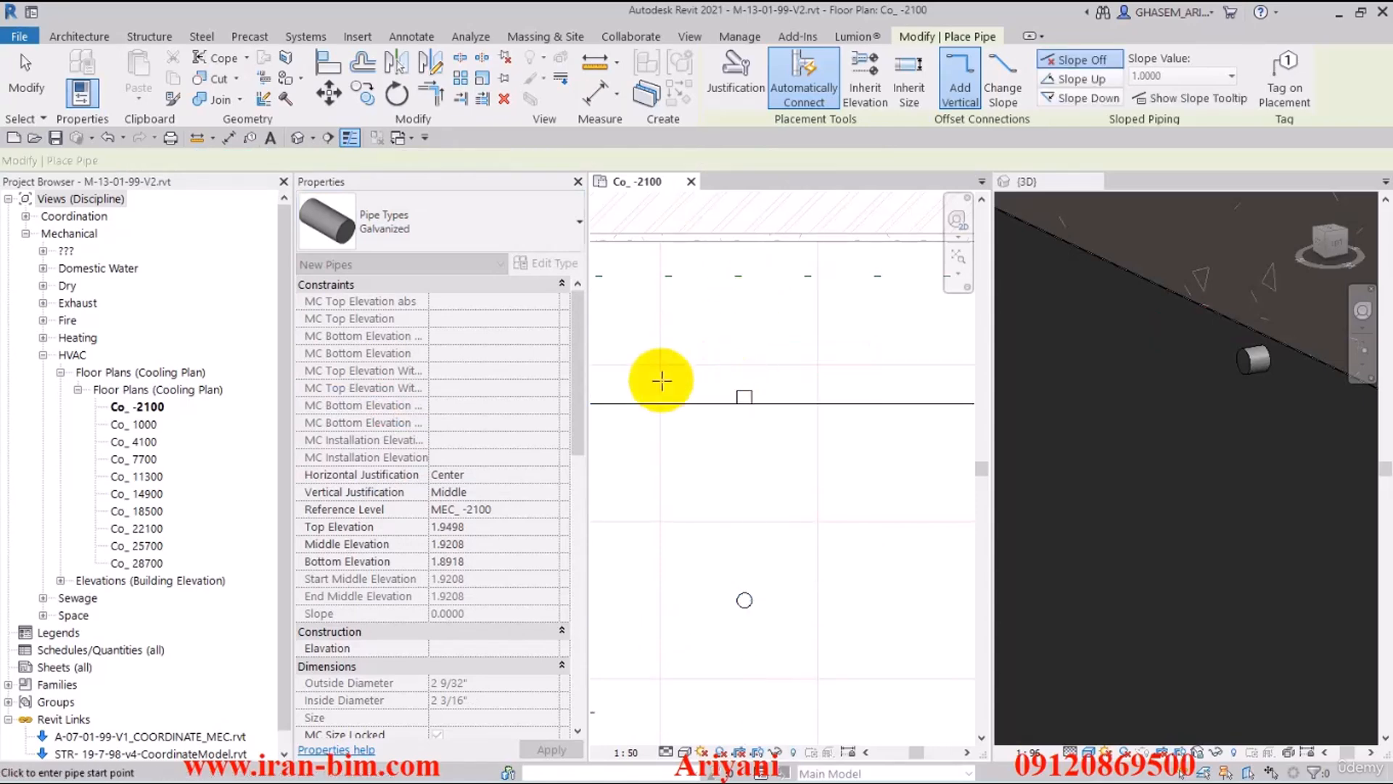
- Try to draw the Galvanized pipe straight out of the tank's connector, first in the plan and in the 3D view
click(746, 396)
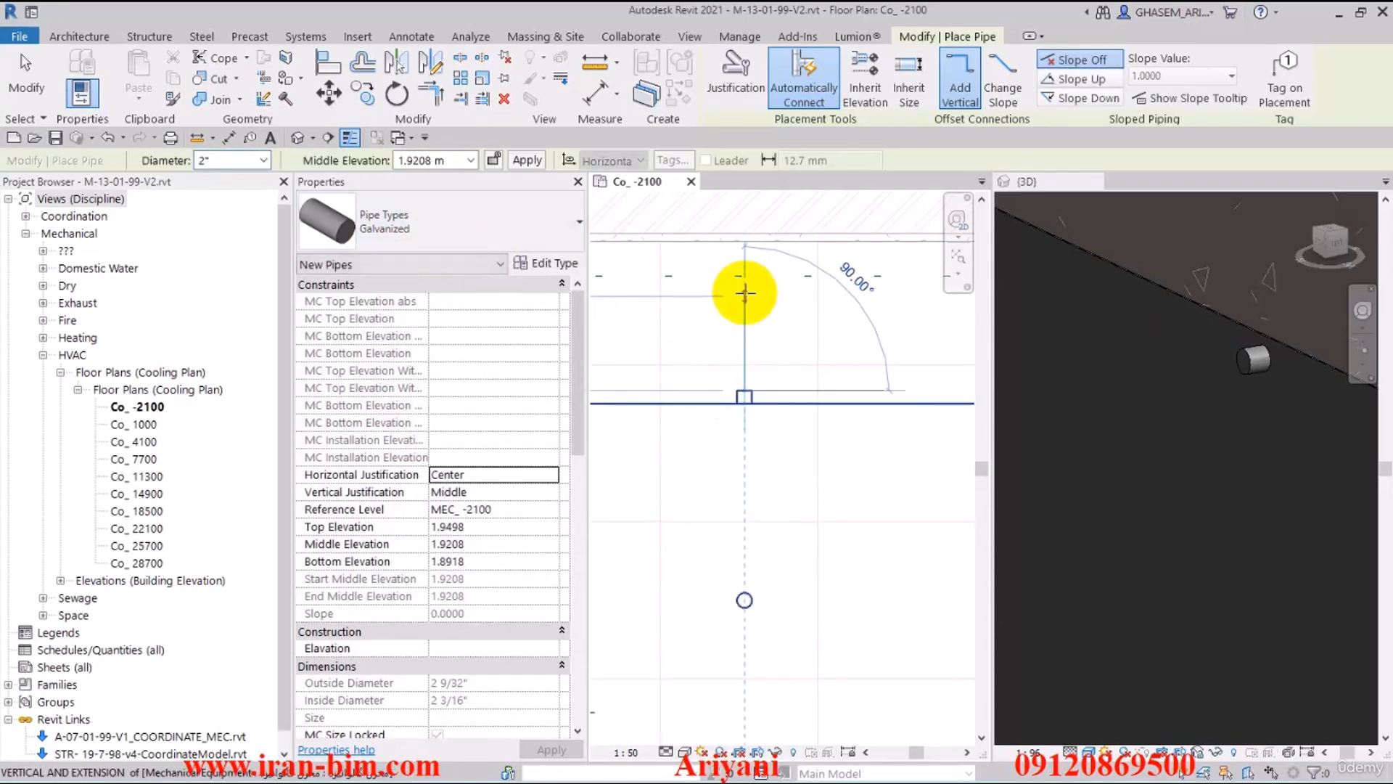
click(742, 329)
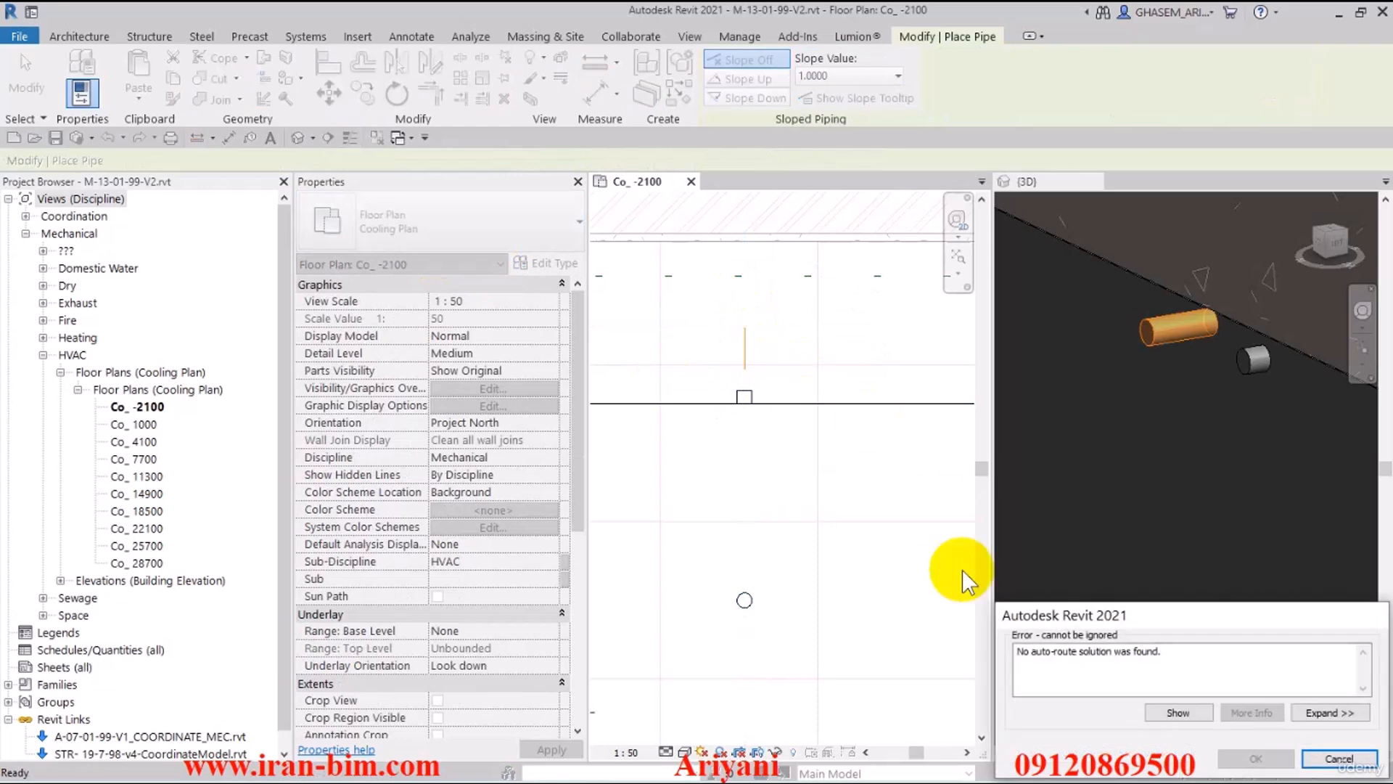
click(1338, 759)
click(1241, 363)
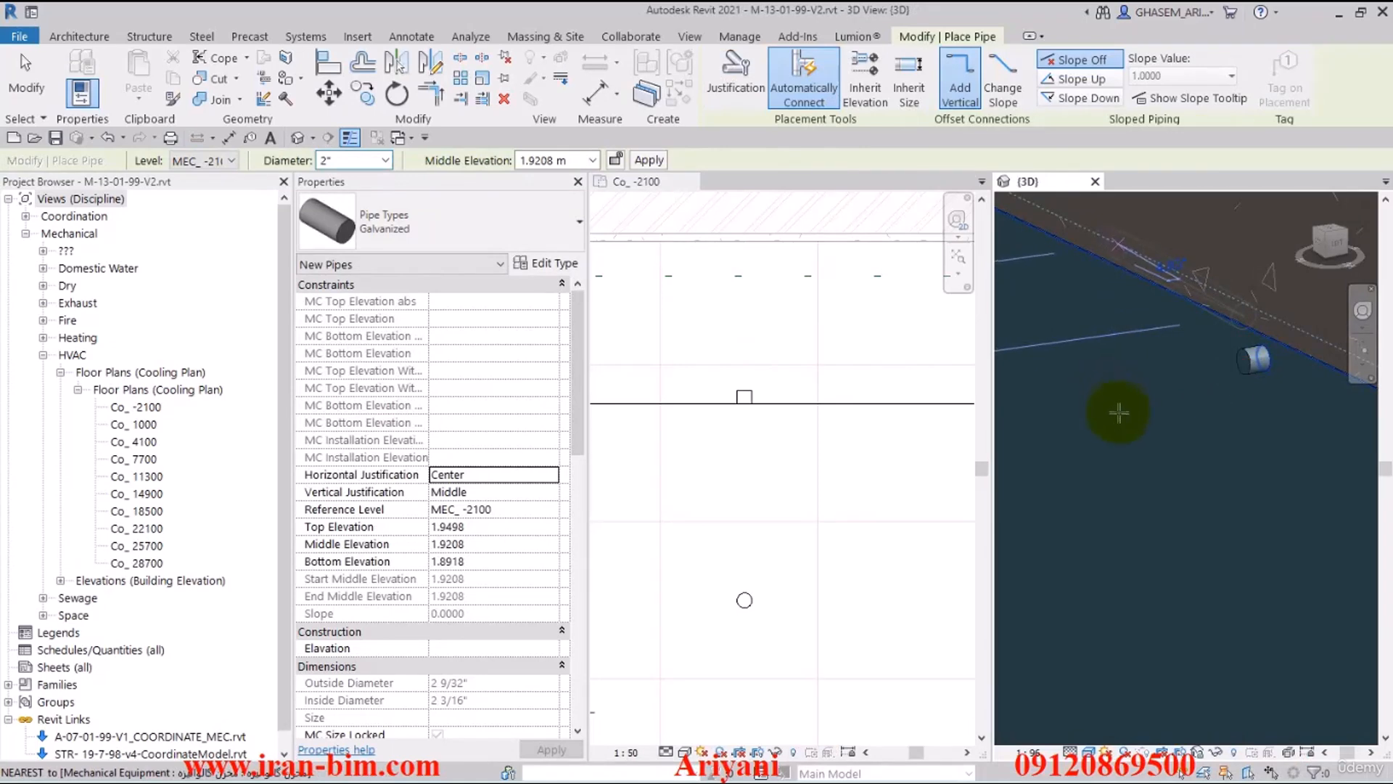
click(778, 349)
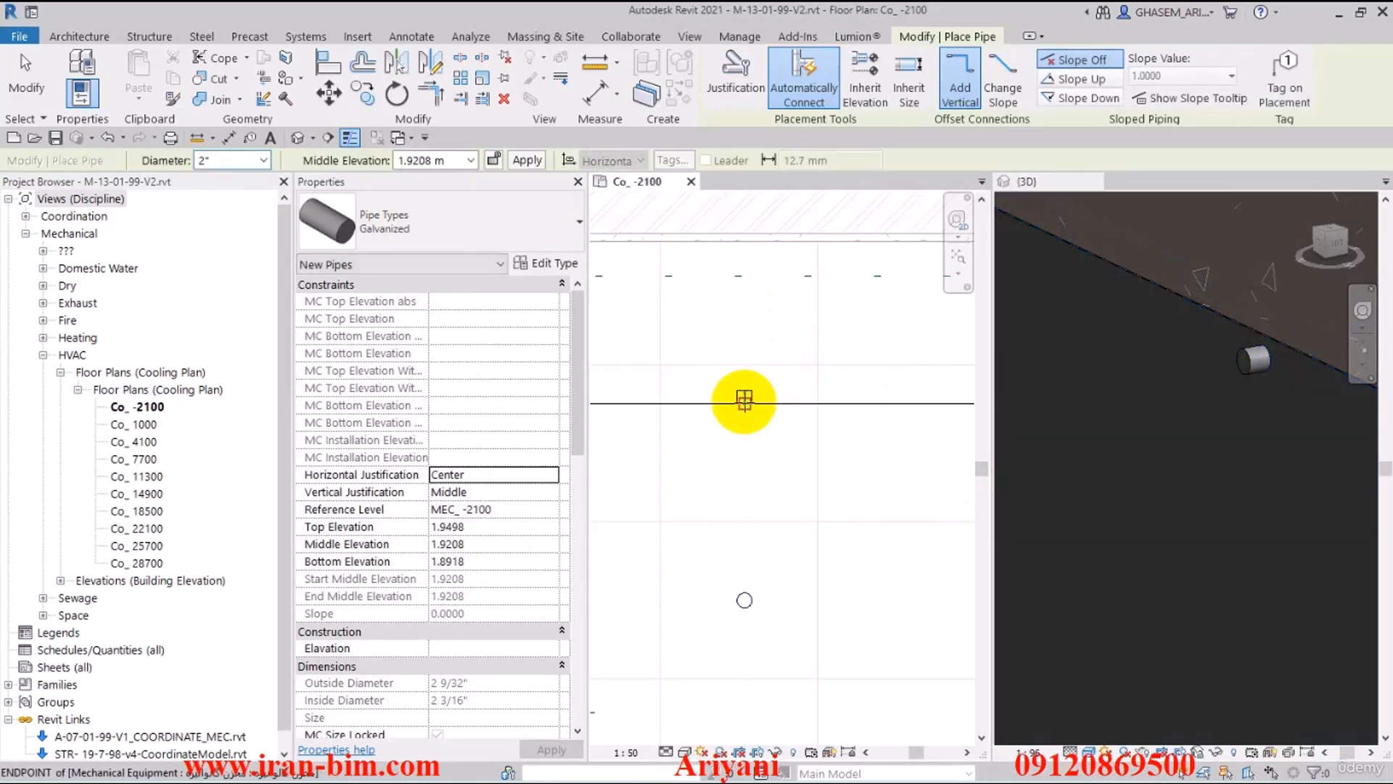
- Draw a 2" Galvanized pipe from the tank's upper connector straight out toward the wall in the plan
click(743, 390)
click(742, 255)
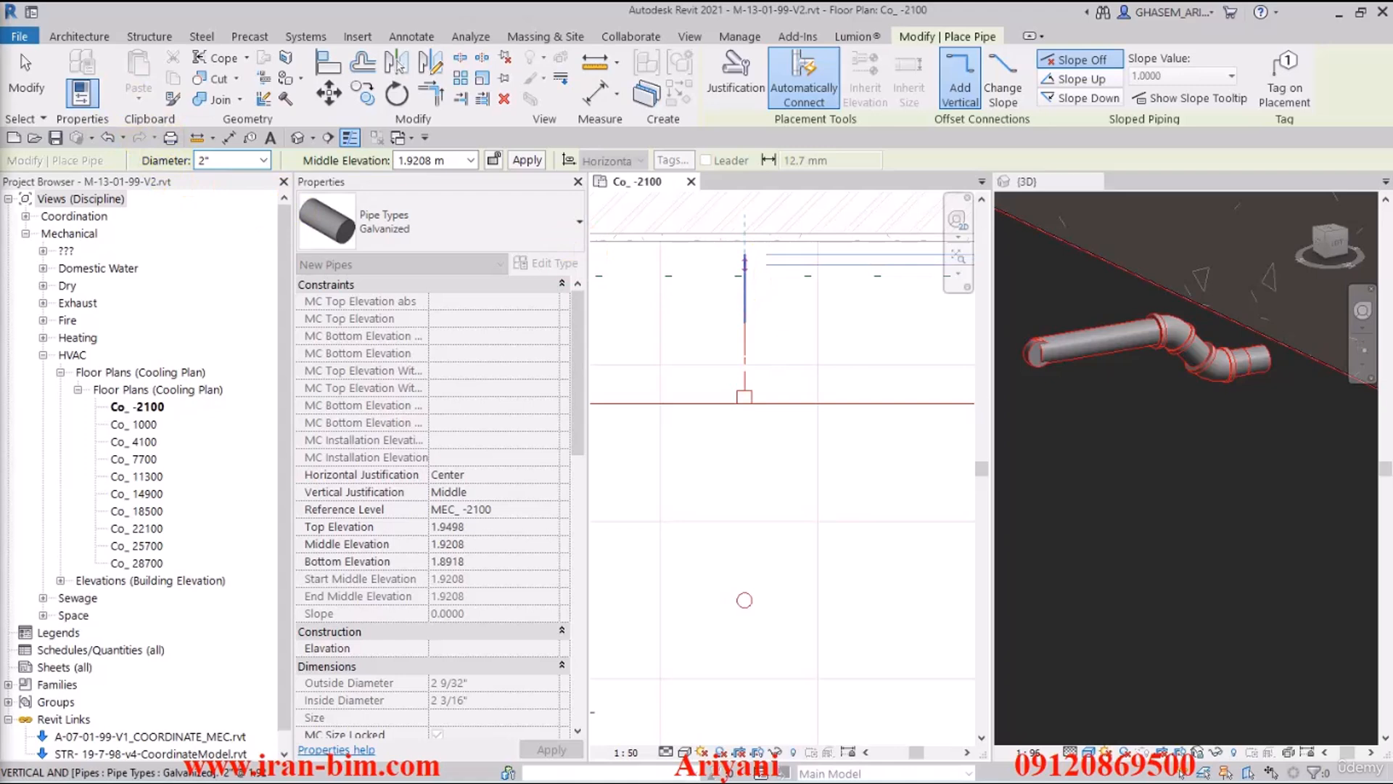
key(Escape)
key(Escape)
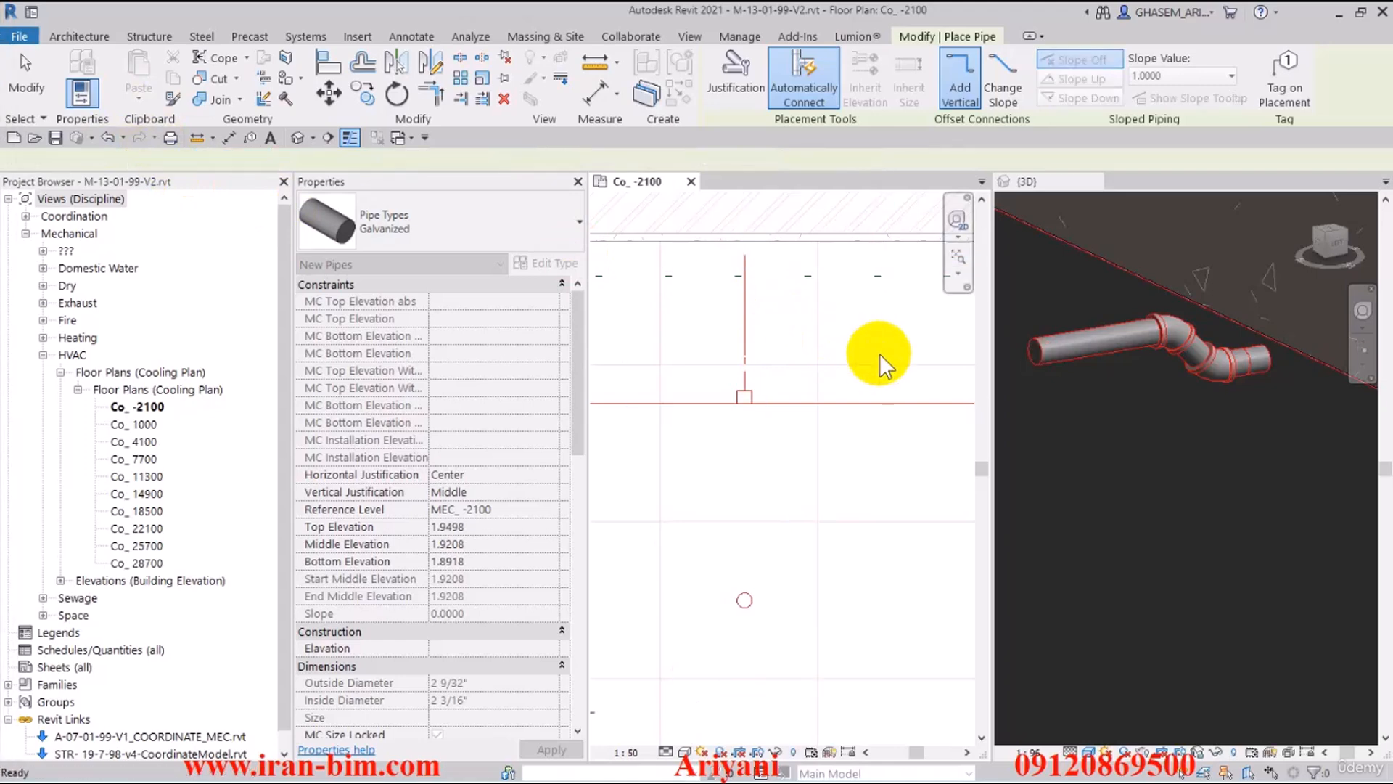
- Delete the long pipe segment and the elbows in the 3D view, keeping the short stub at the tank connector
click(1177, 345)
click(1122, 333)
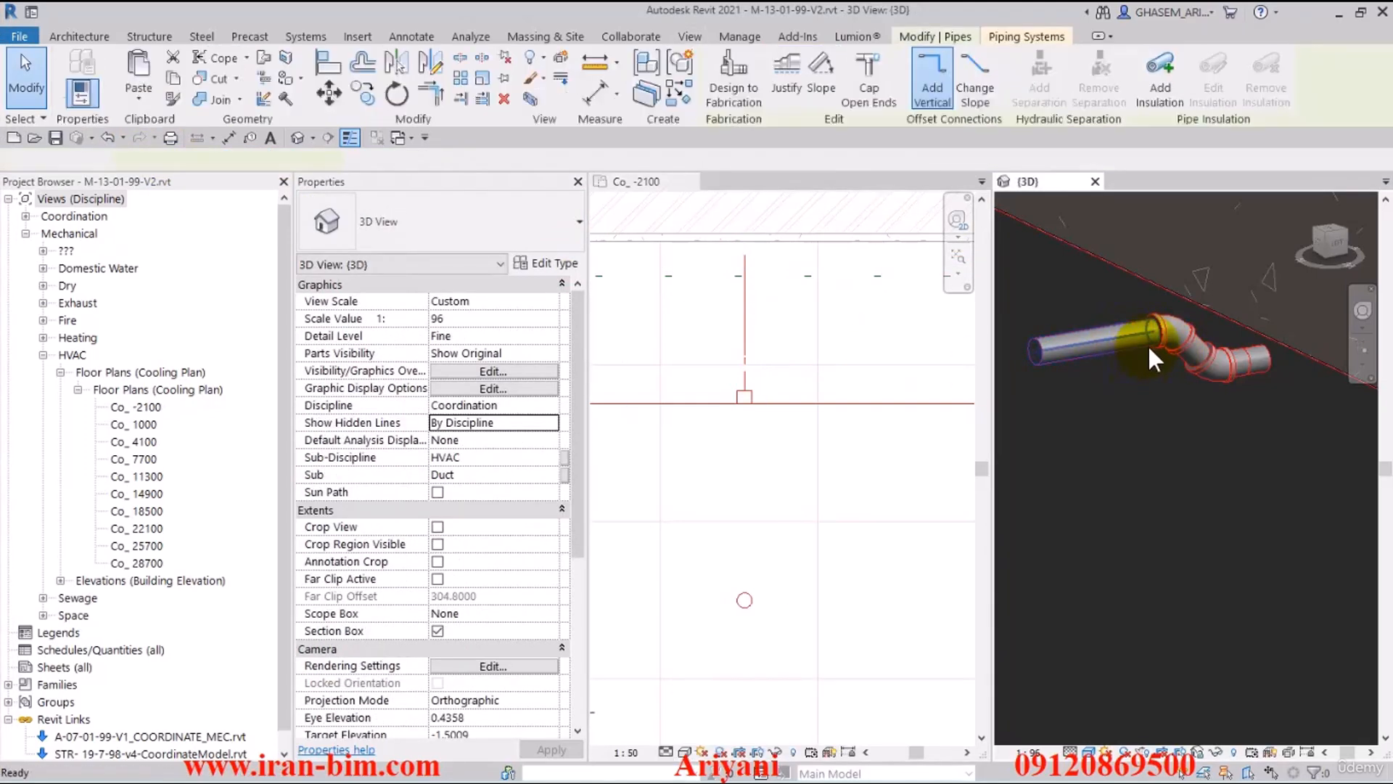
key(Delete)
click(1160, 336)
key(Delete)
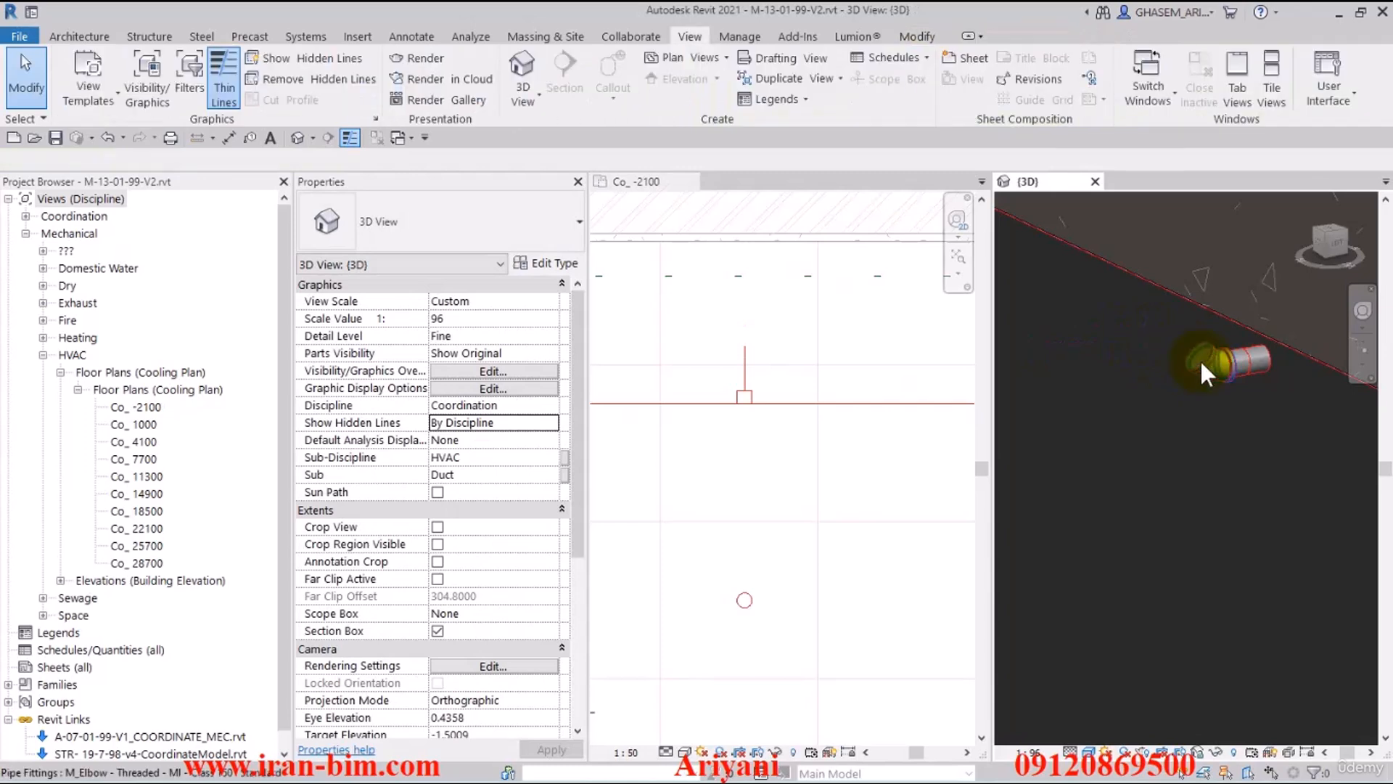
- Select the remaining pipe stub and set the floor plan's detail level to Fine
click(1238, 359)
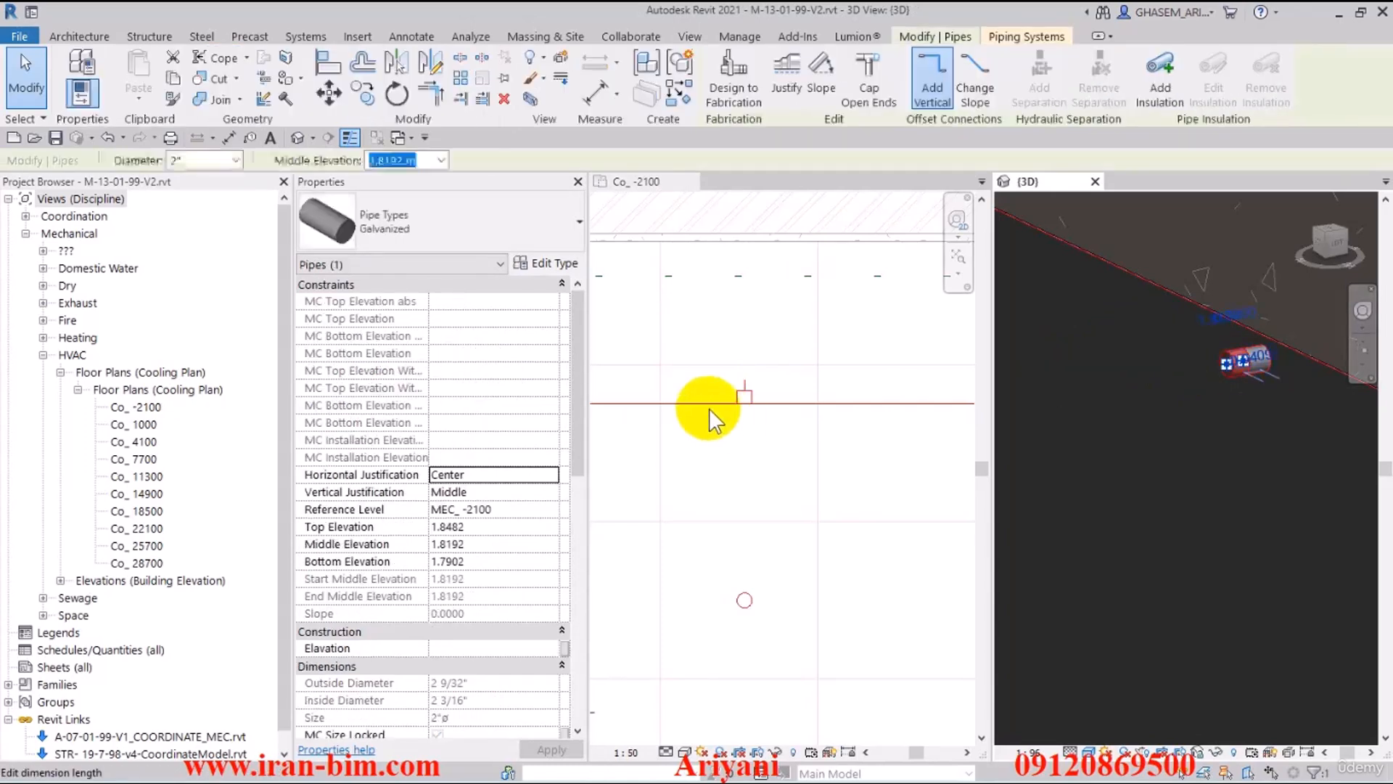
scroll(748, 386, up, 1)
drag(744, 391, 671, 685)
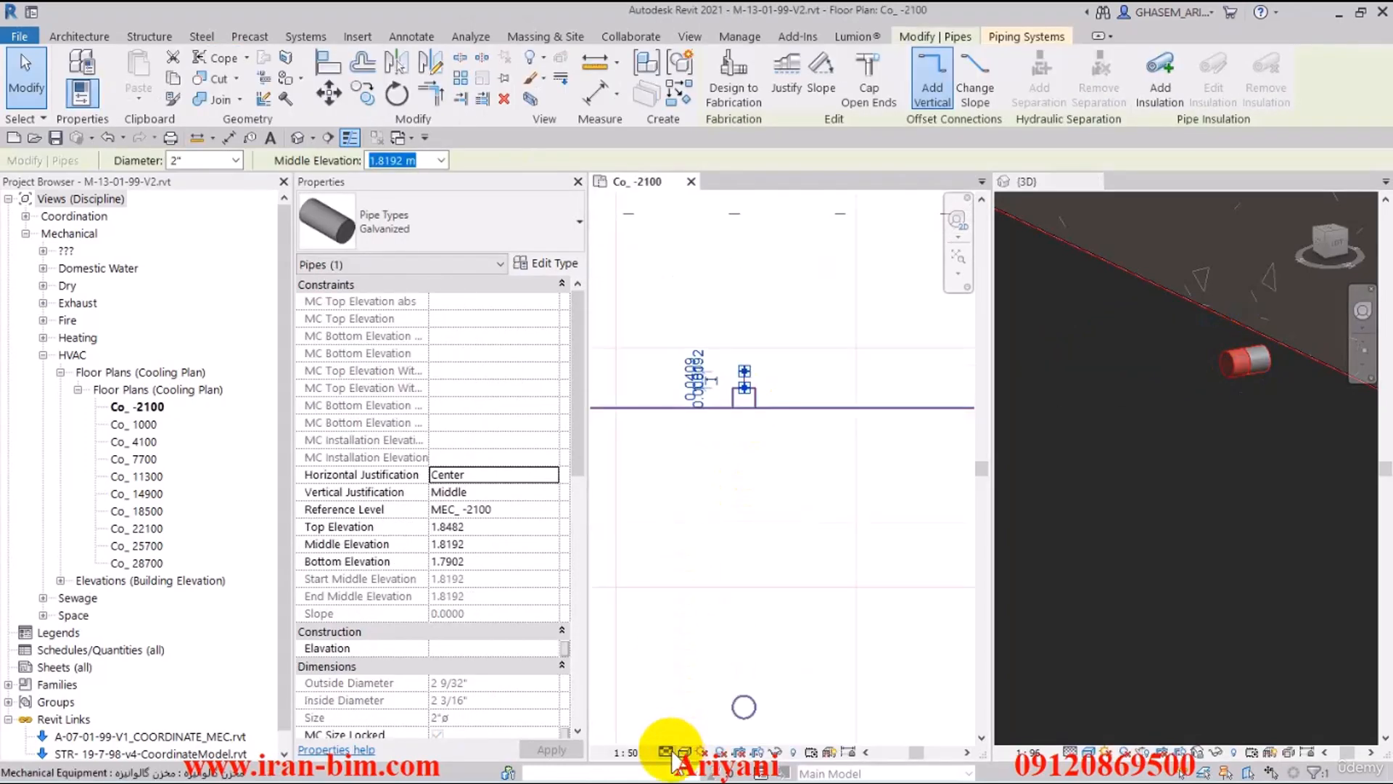
click(671, 752)
click(676, 737)
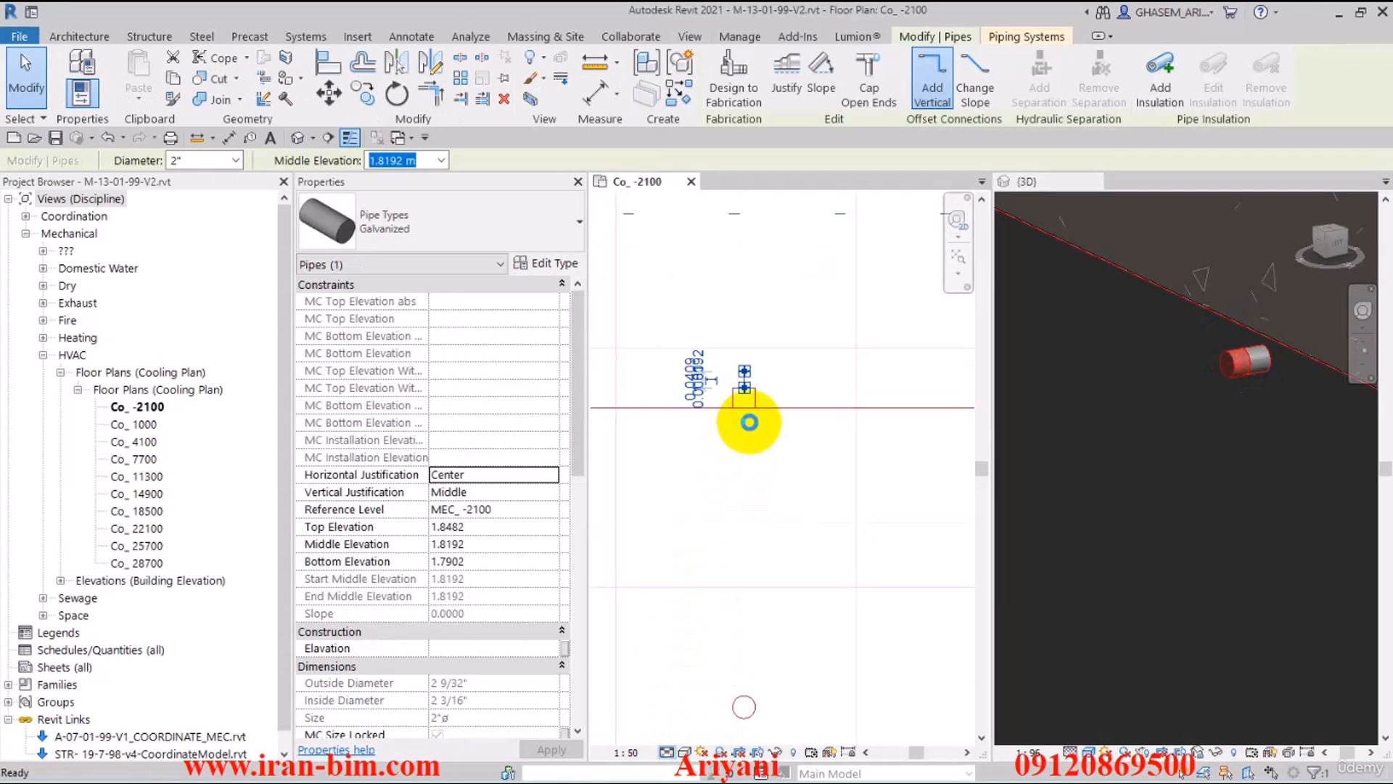
click(749, 420)
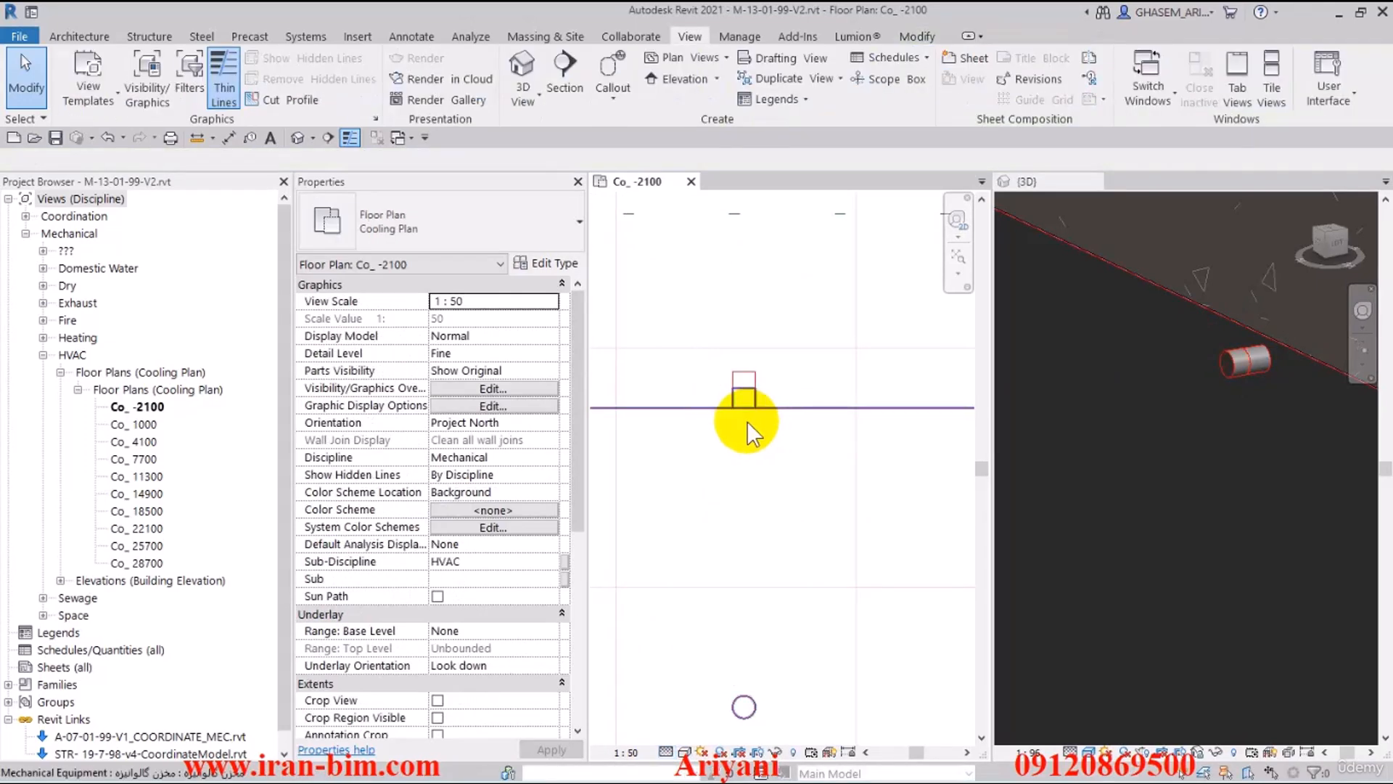
- Set the floor plan's detail level to Coarse
scroll(748, 408, down, 4)
middle_drag(790, 438, 707, 462)
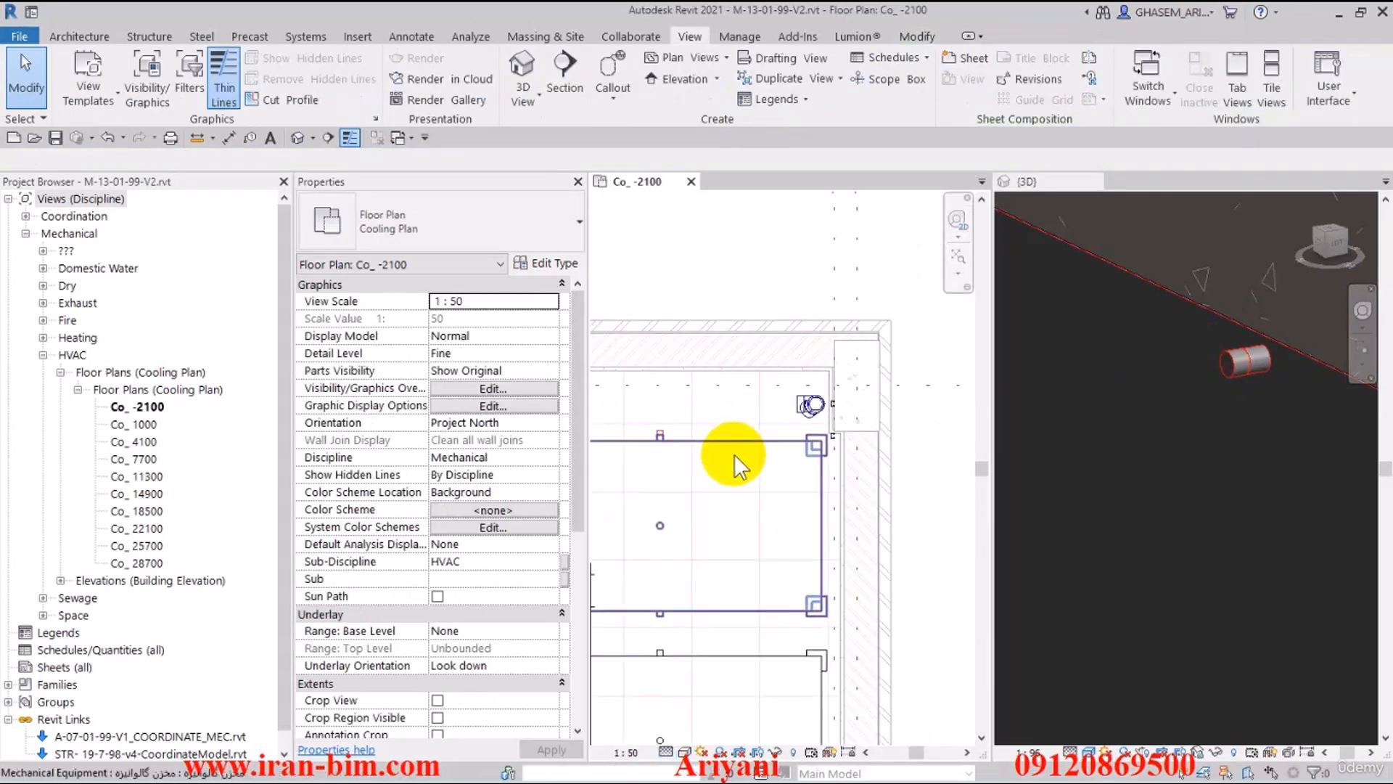
middle_drag(732, 512, 797, 504)
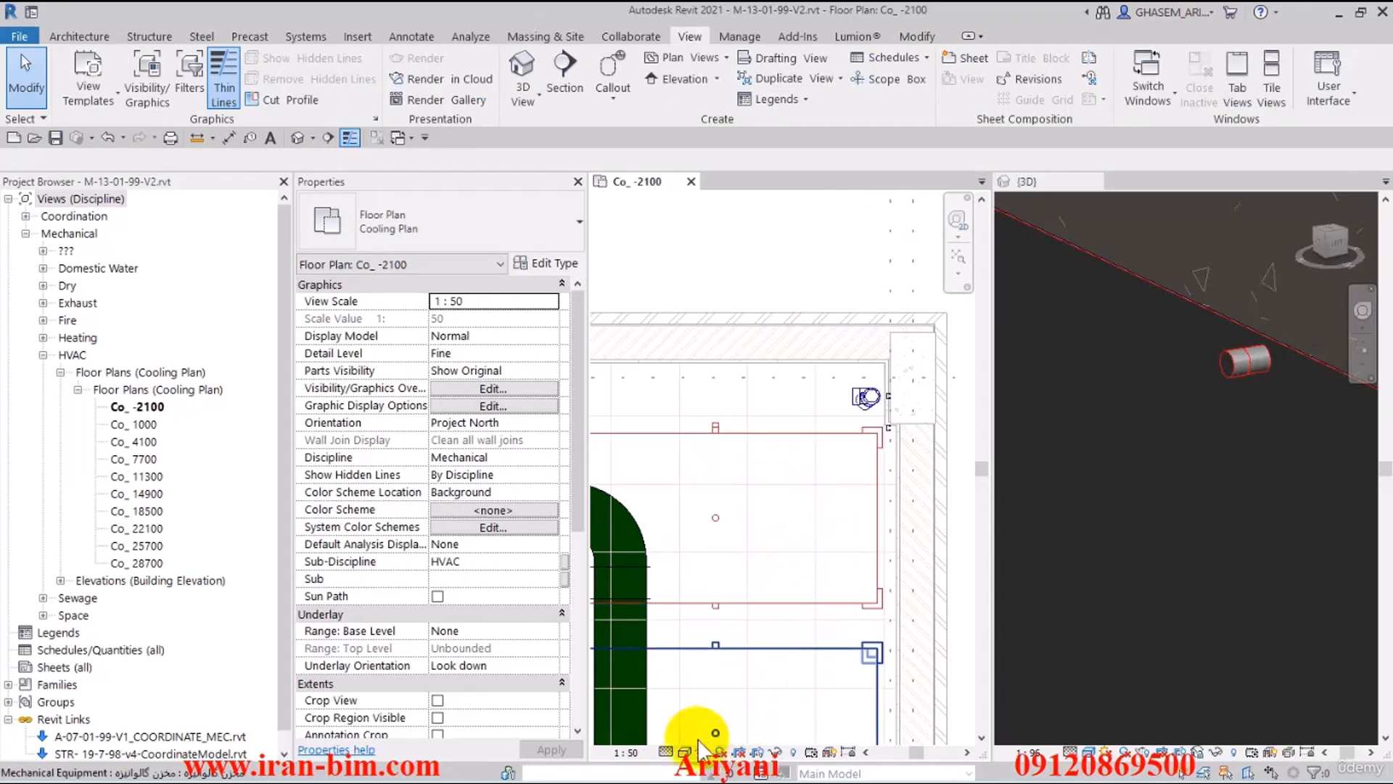
click(669, 753)
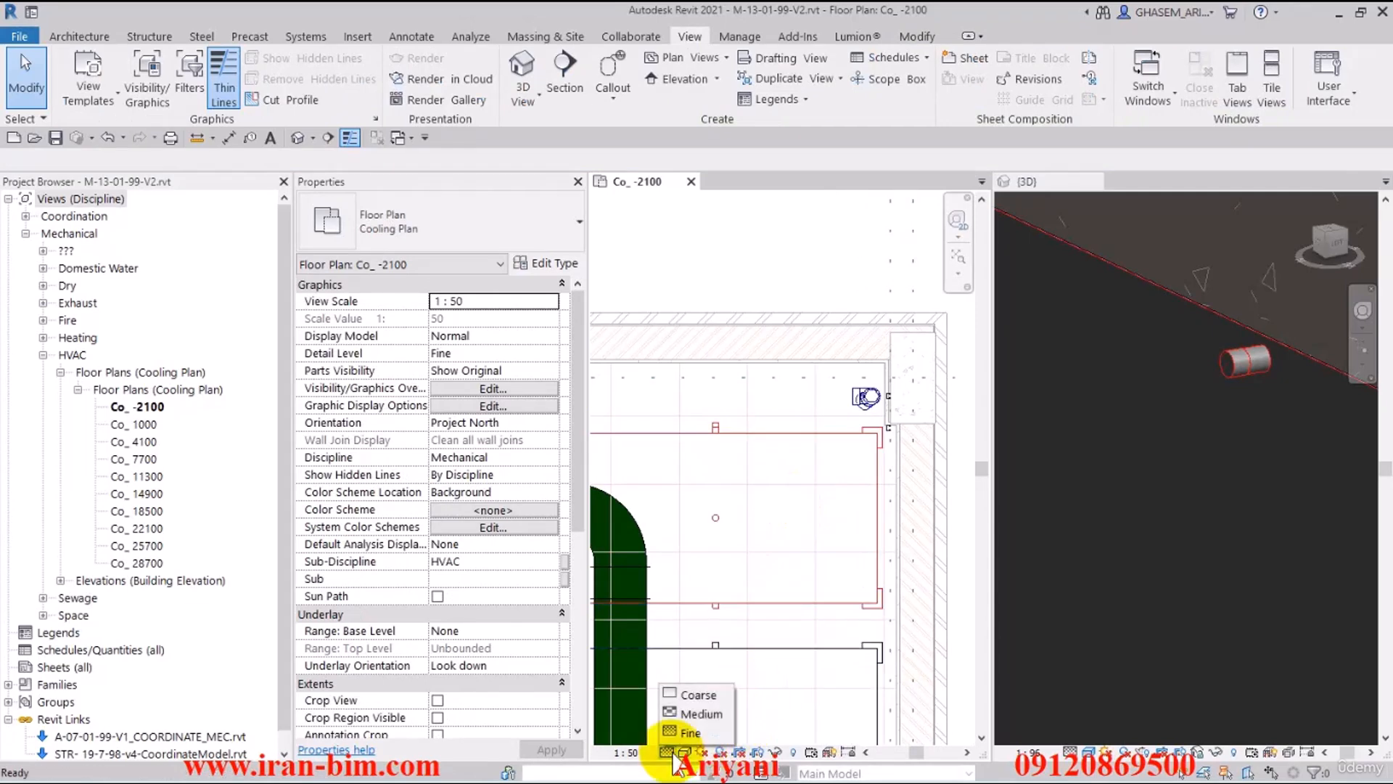
click(691, 694)
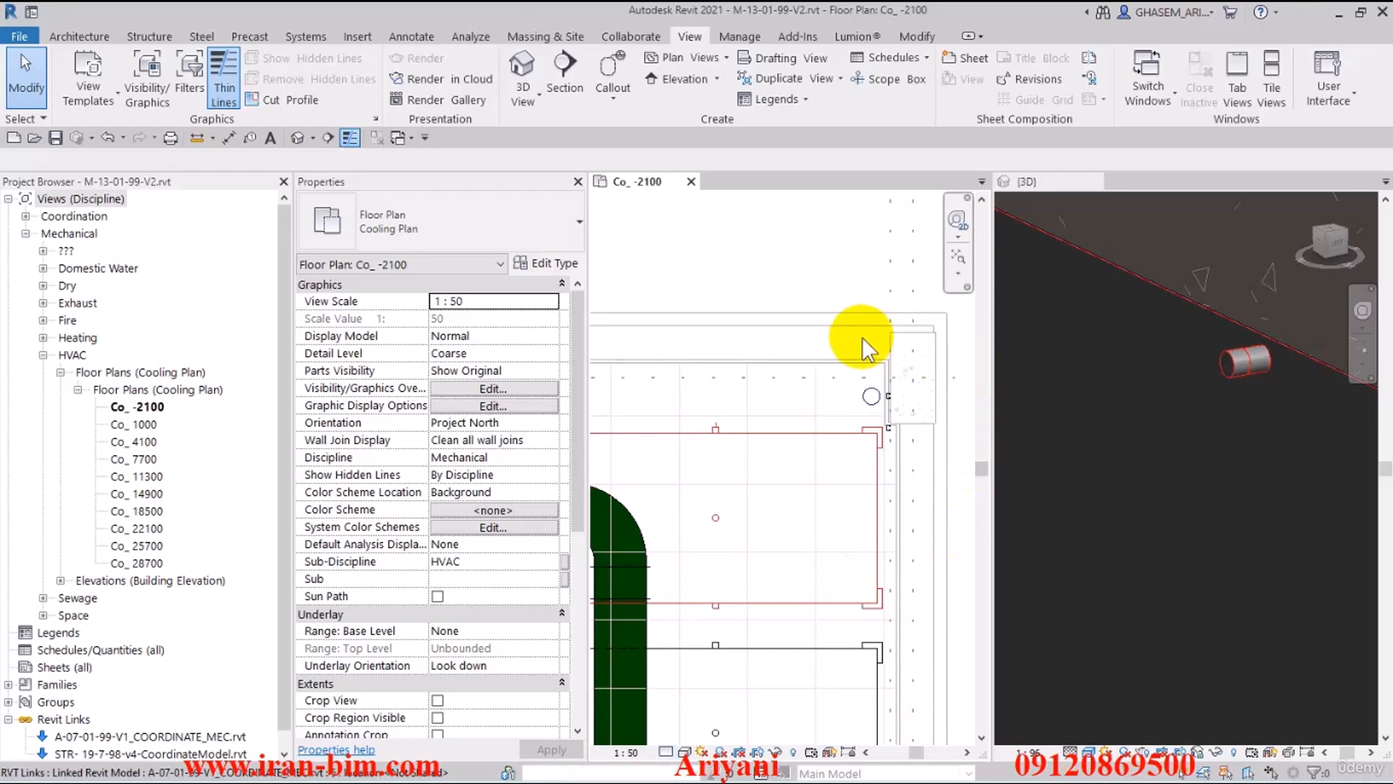
- Override the detail level of Pipe Accessories, Pipe Fittings, Pipe Insulations, Pipe Placeholders and Pipes to Fine in the Co_ -2100 plan's visibility settings
middle_drag(784, 421, 822, 410)
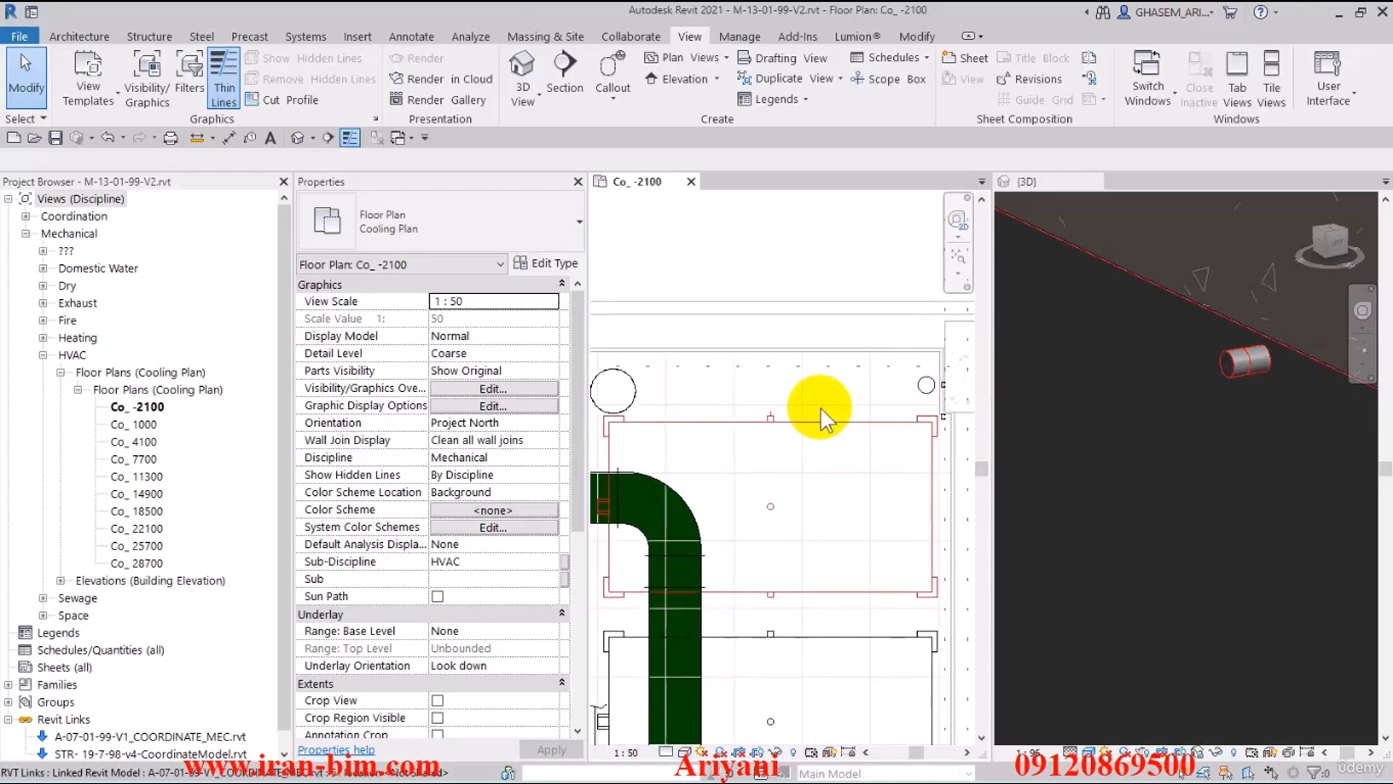
click(474, 372)
click(473, 389)
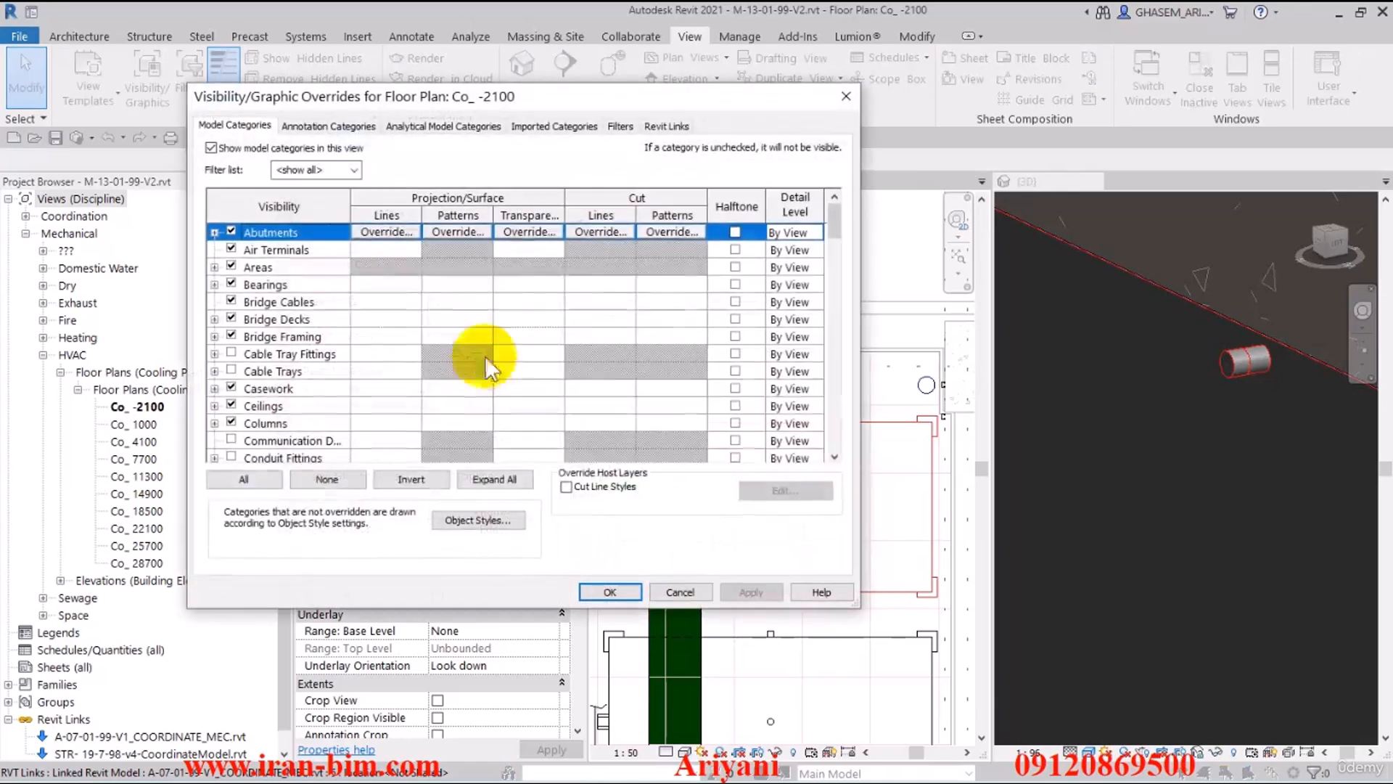
click(320, 320)
click(363, 78)
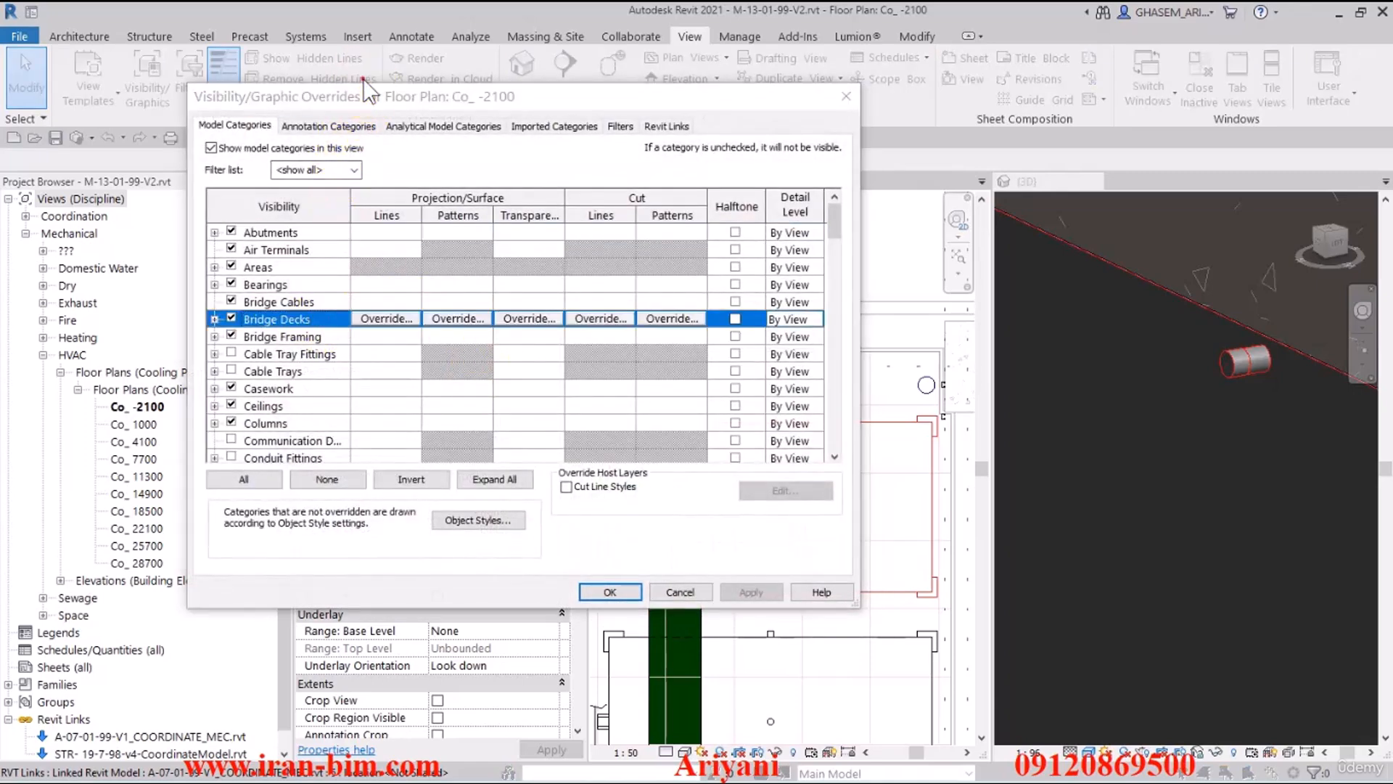
drag(367, 87, 367, 7)
scroll(292, 382, down, 1)
click(291, 378)
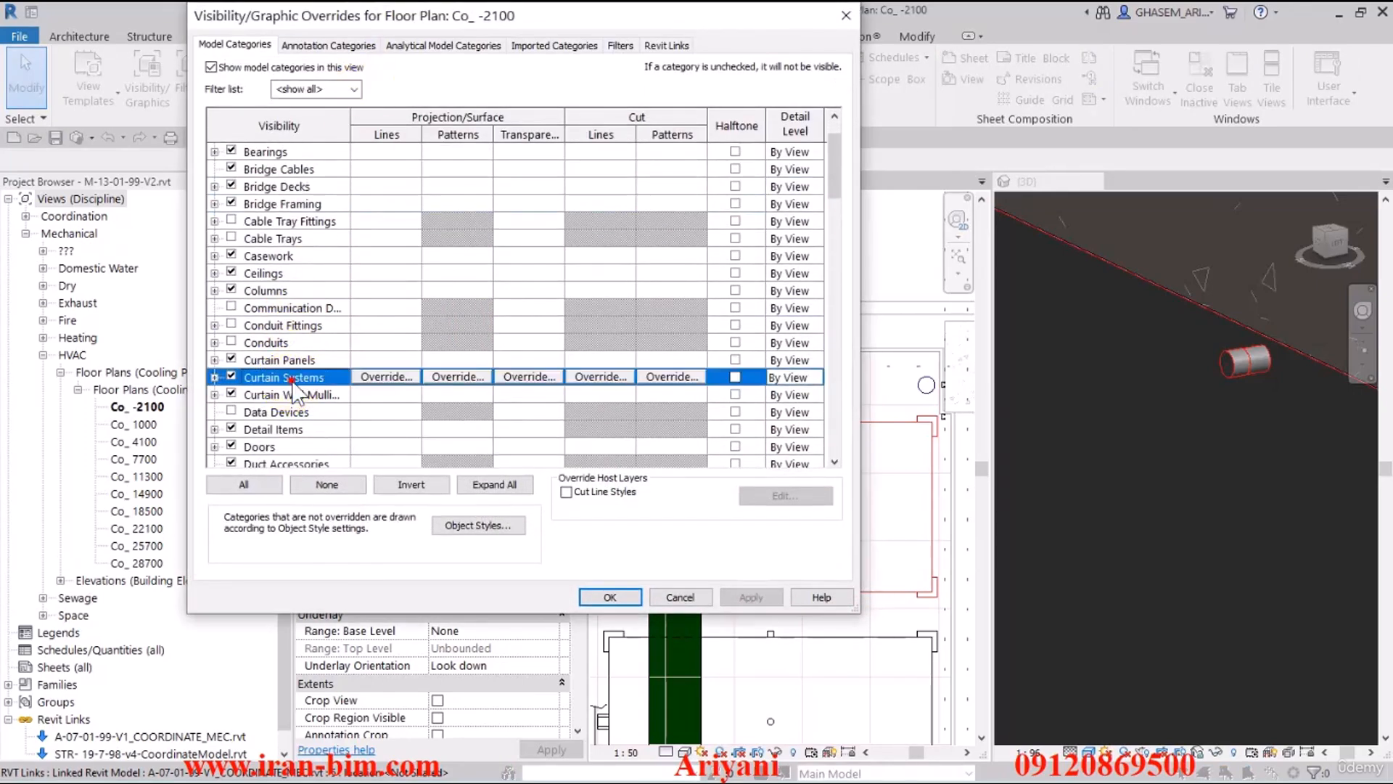
text(pi)
scroll(292, 409, down, 2)
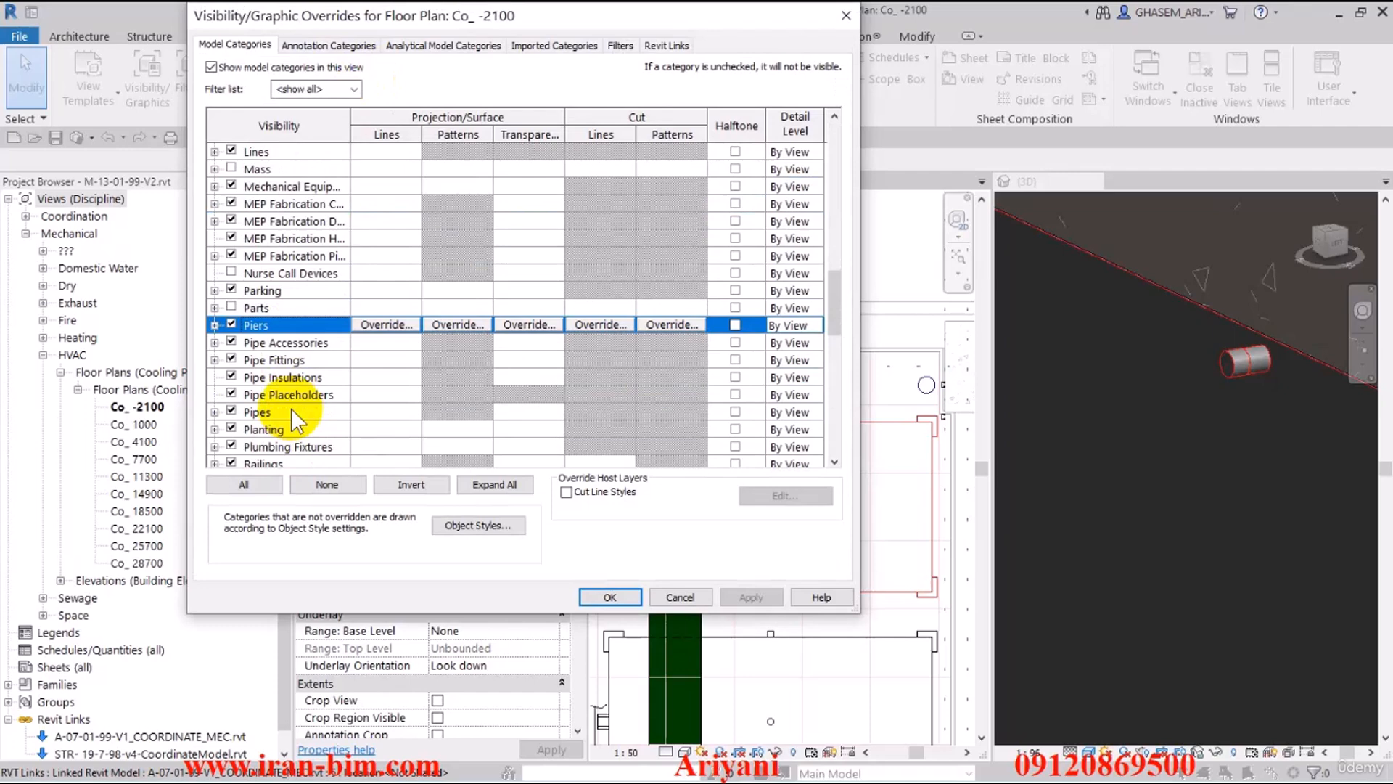
click(289, 342)
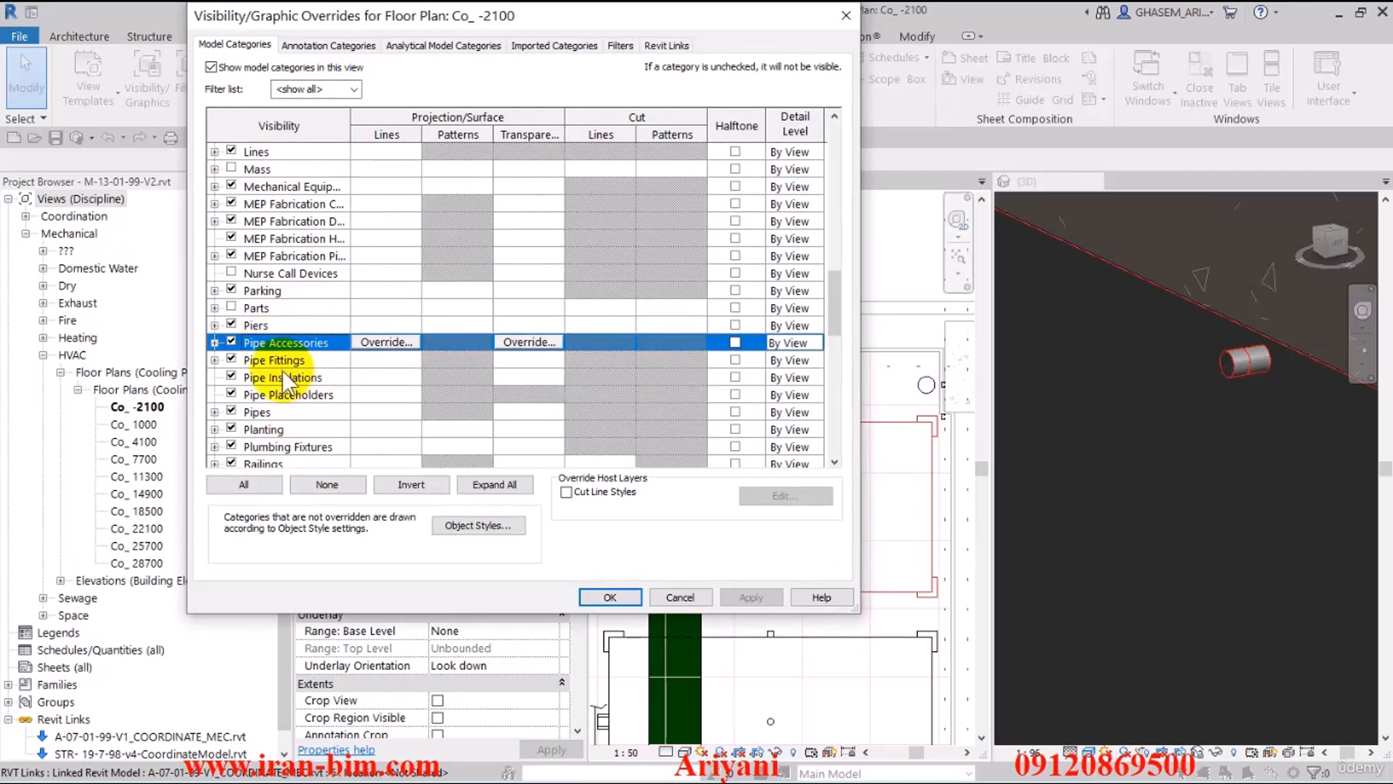
shift+click(268, 412)
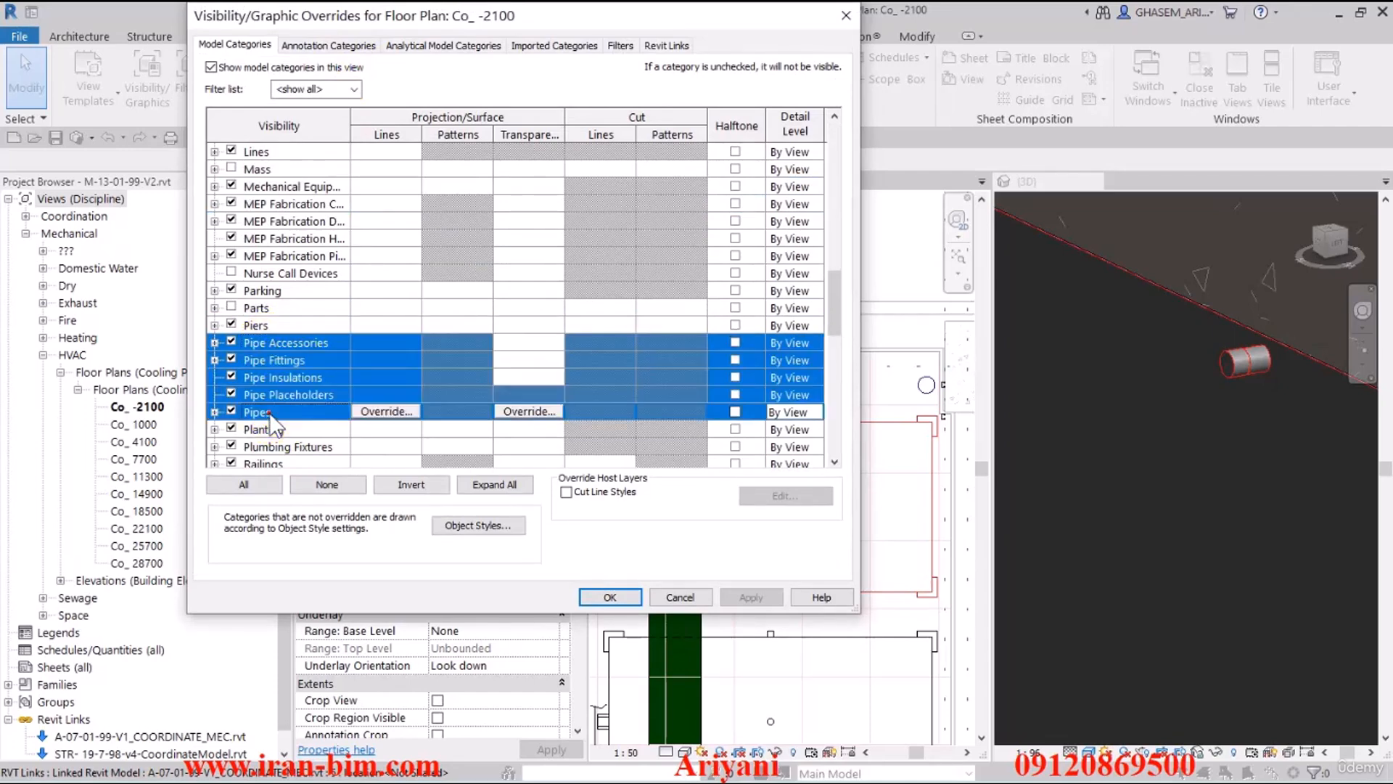
click(816, 341)
click(814, 341)
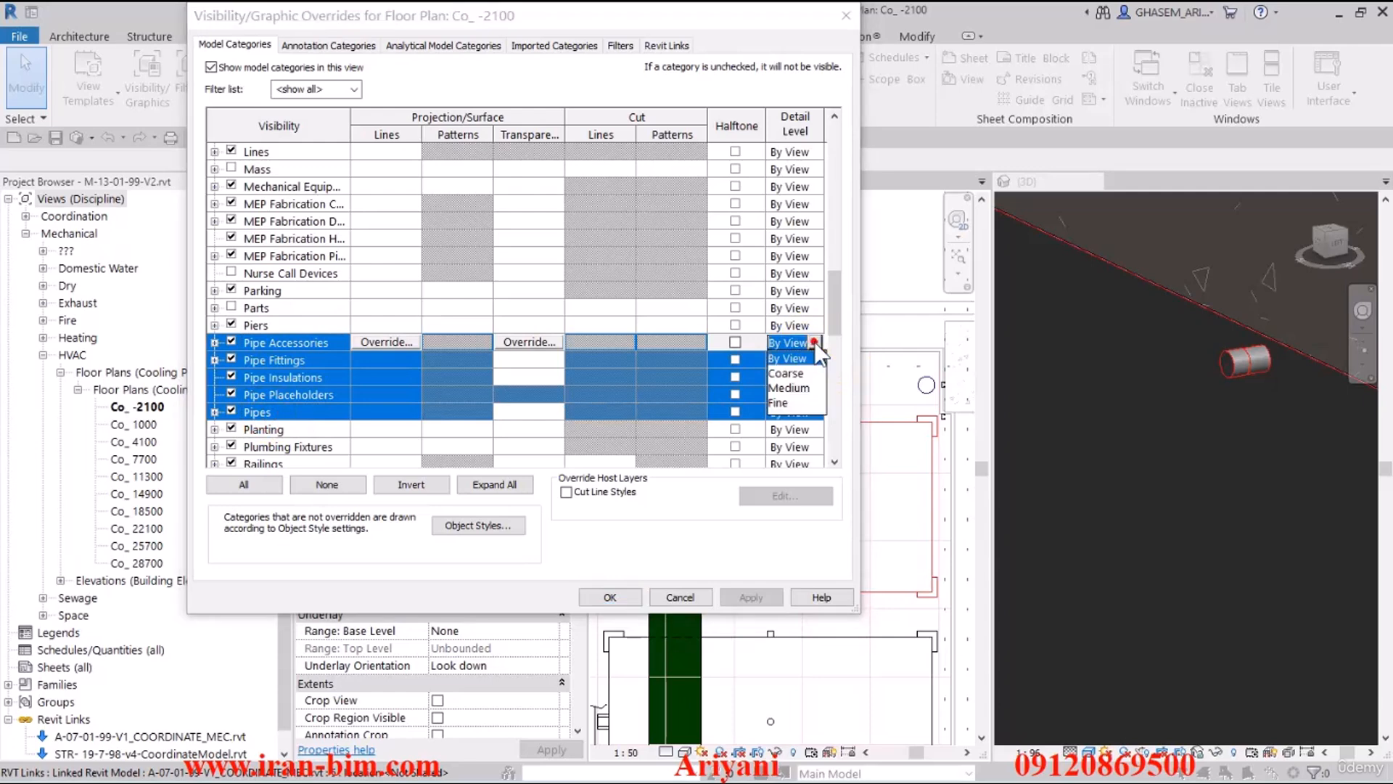
click(778, 402)
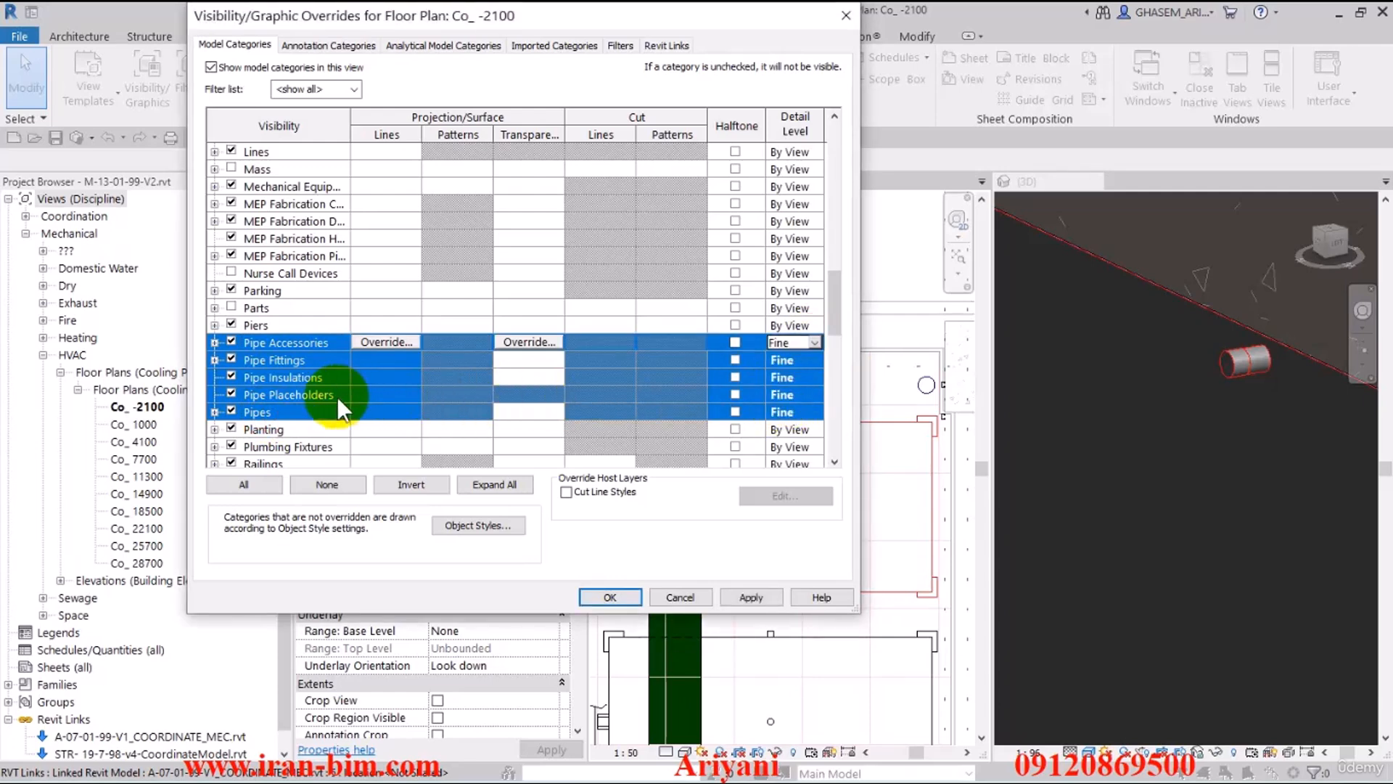
- Override the detail level of all duct categories, from Duct Accessories through Ducts, to Fine and accept the visibility overrides
click(266, 272)
key(d)
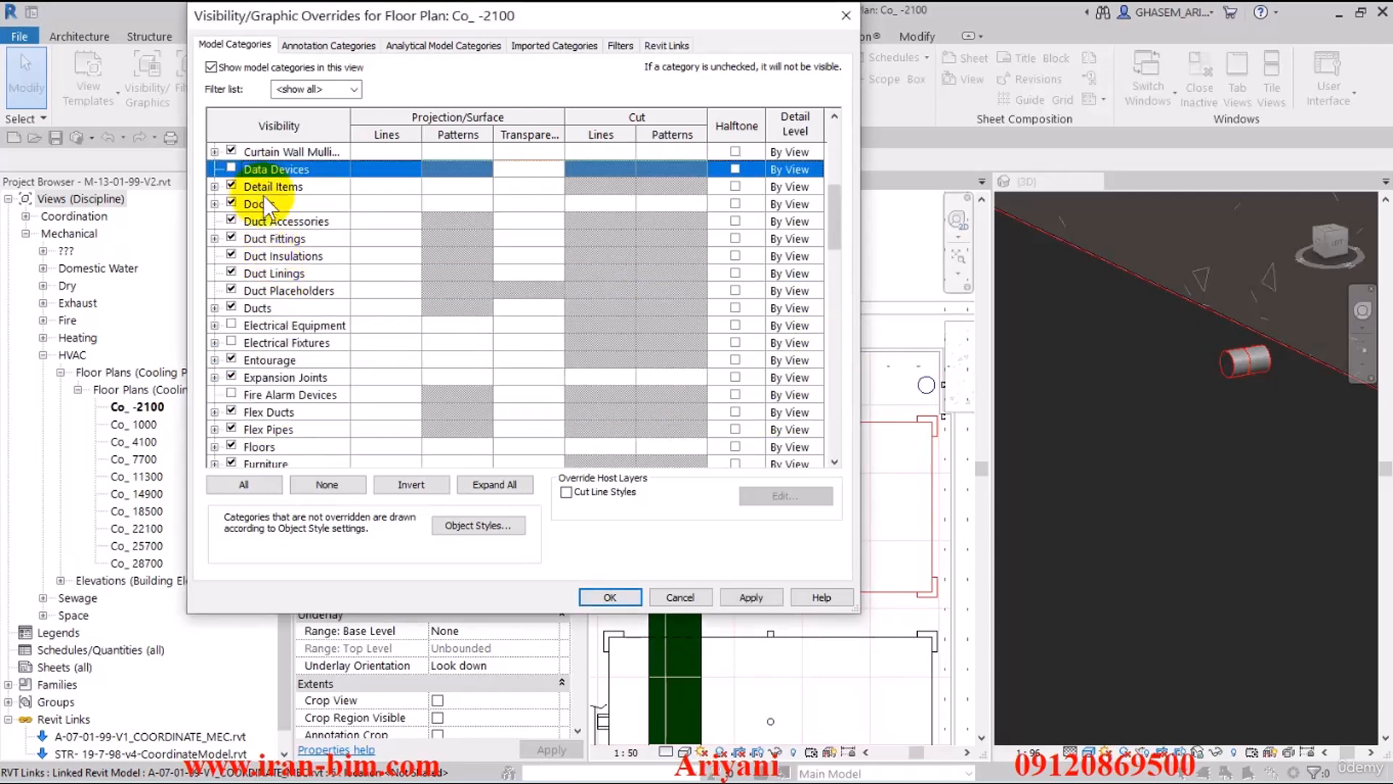
click(277, 222)
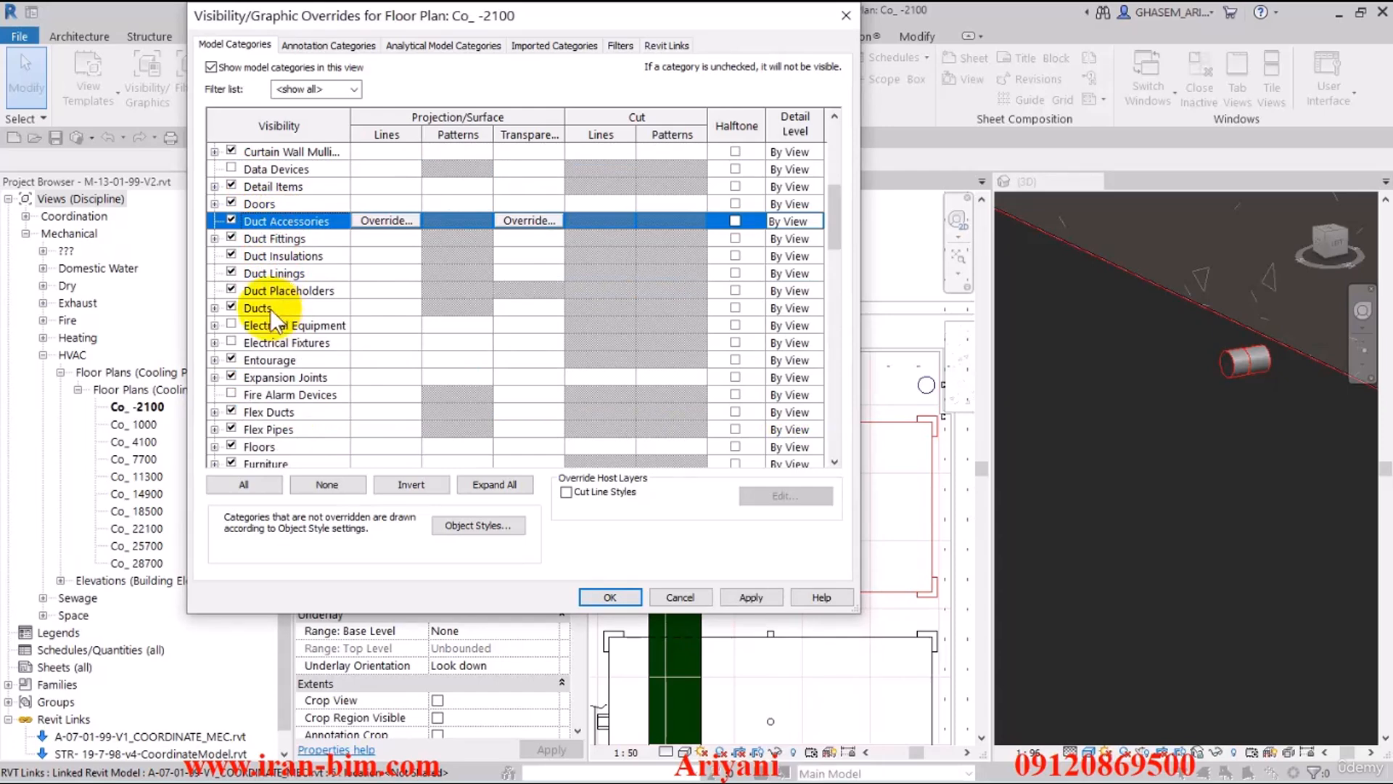
shift+click(270, 308)
click(817, 219)
click(816, 221)
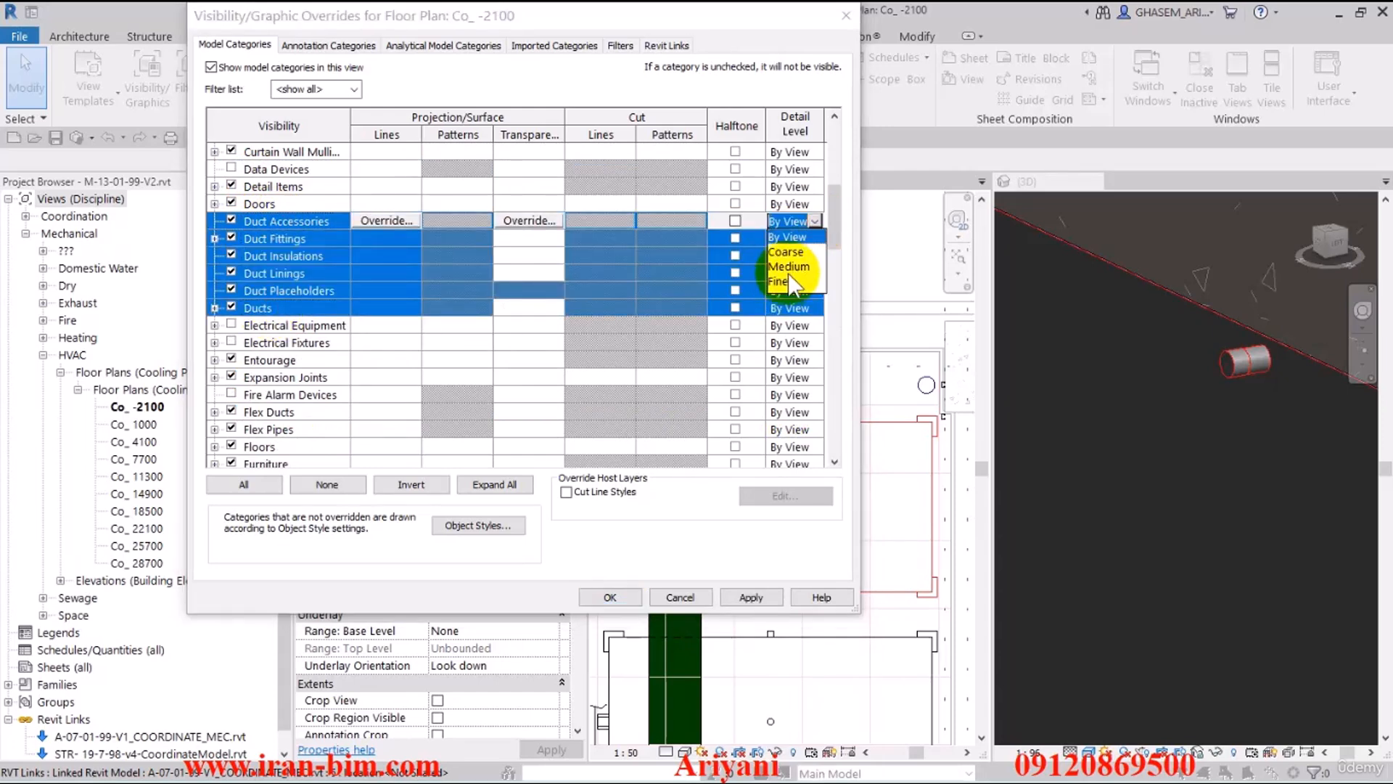
click(787, 296)
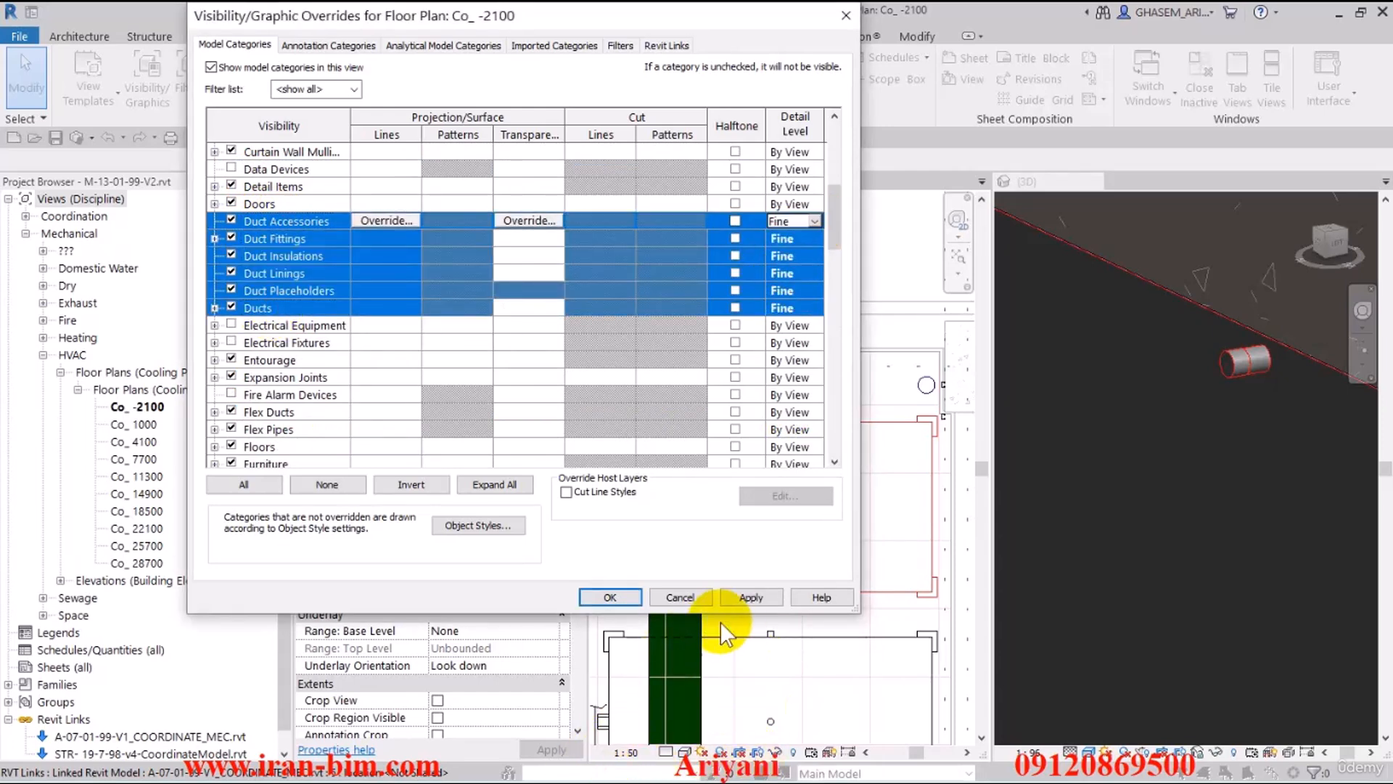
click(736, 601)
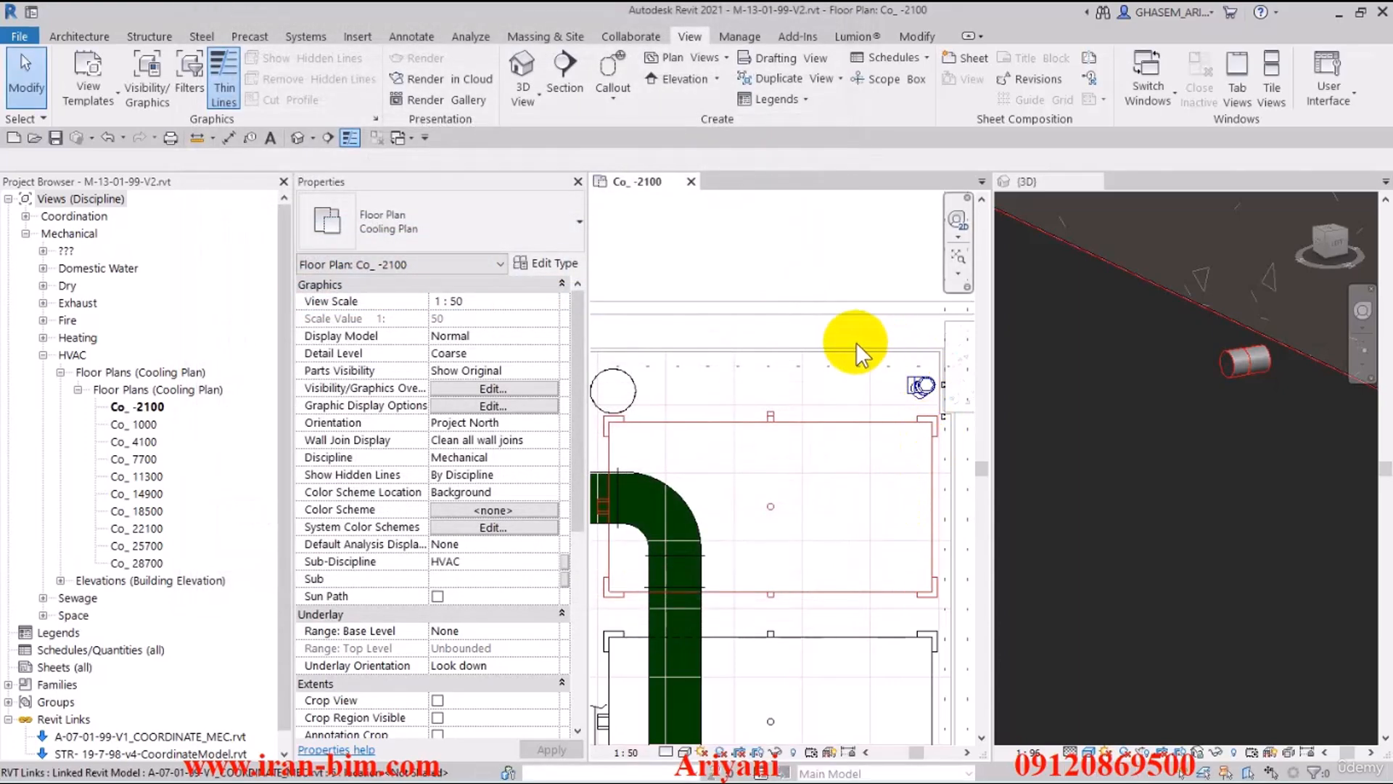
- Extend the galvanized pipe stub at the tank connector away from the tank to a length of about 0.21 m
scroll(817, 432, up, 2)
scroll(742, 424, up, 2)
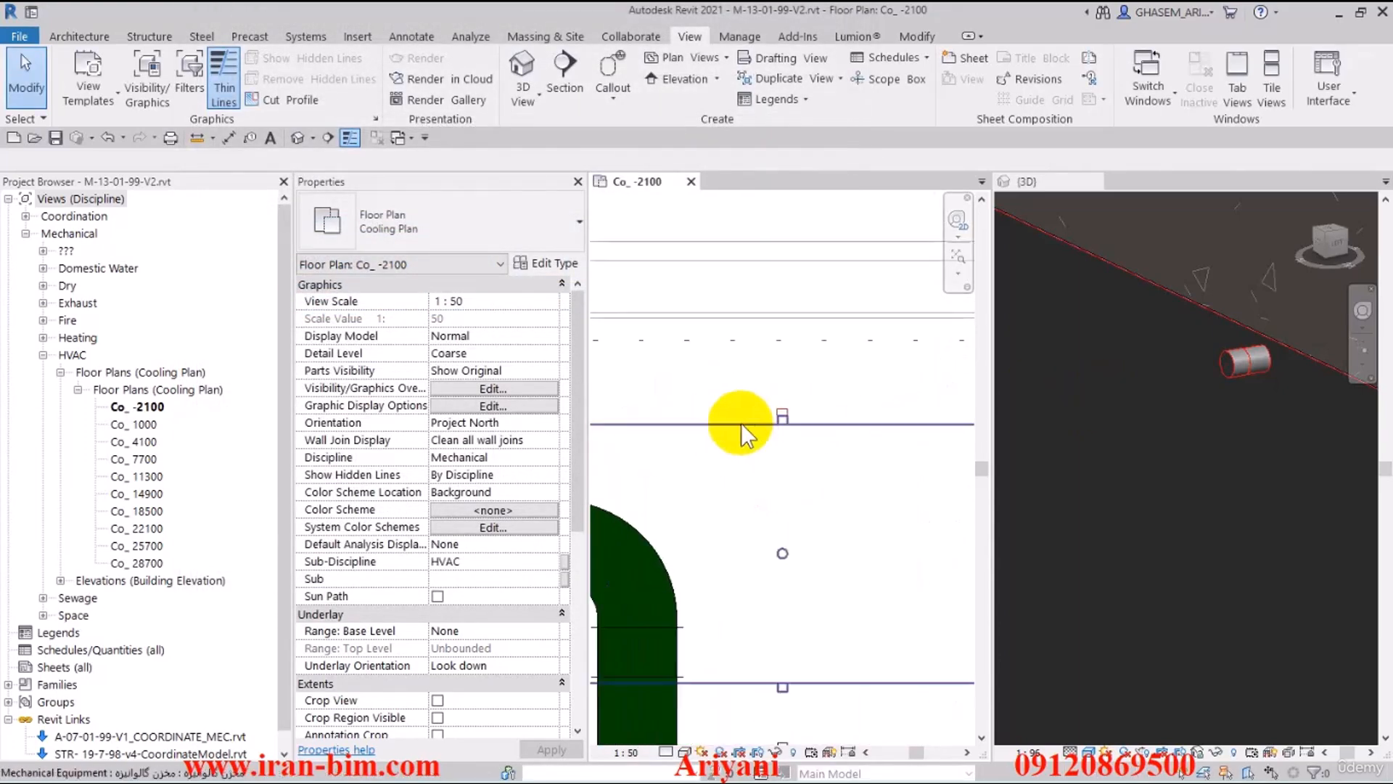
scroll(798, 411, up, 2)
click(803, 412)
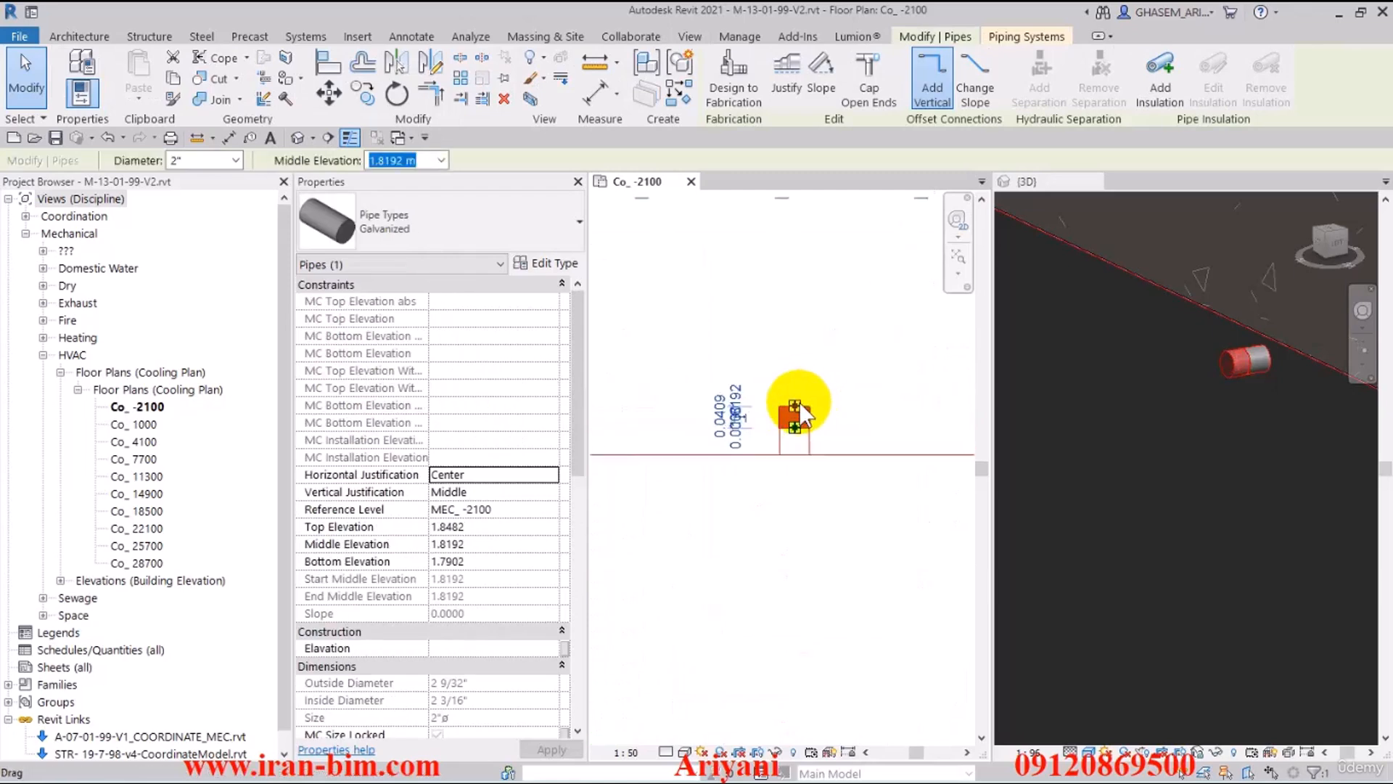
drag(802, 412, 787, 273)
scroll(805, 326, down, 1)
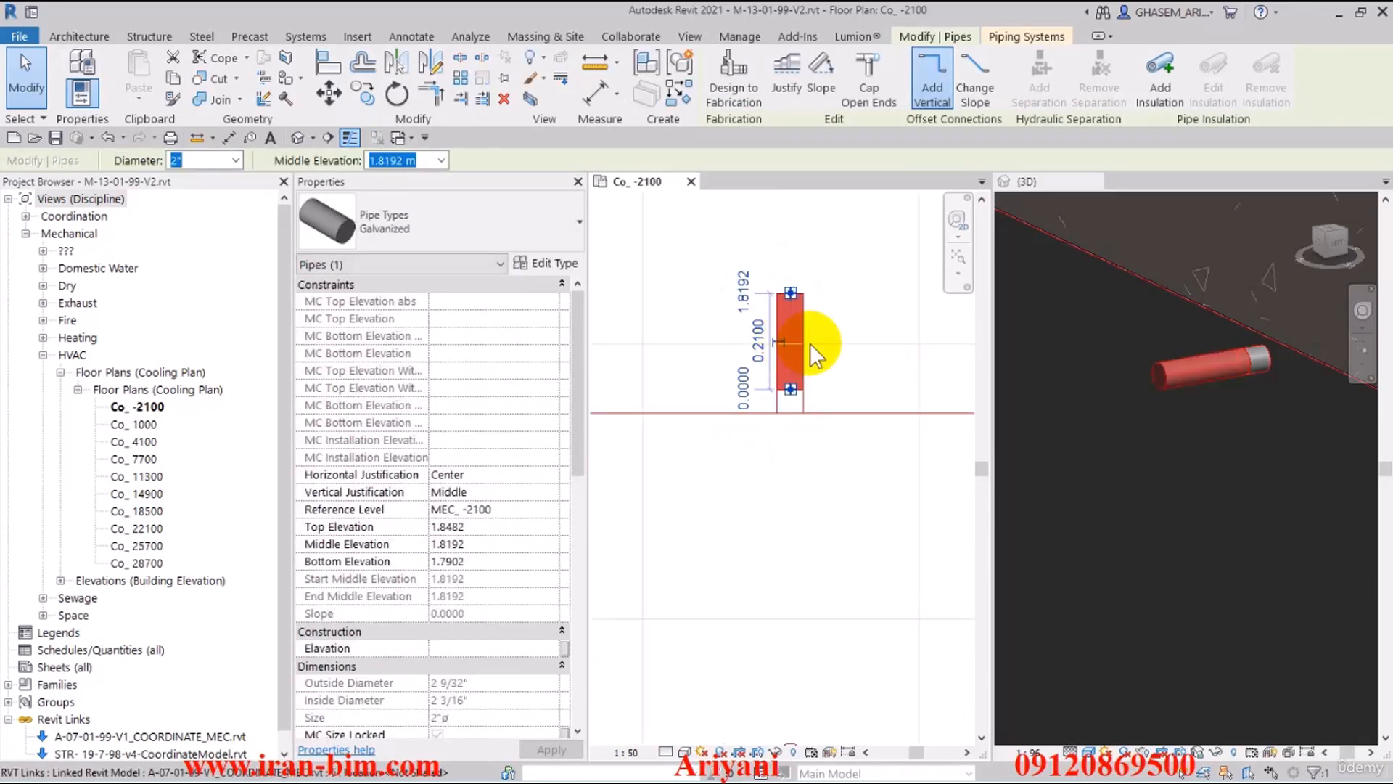
- Draw a 2" vertical drop from the stub's open end down to a middle elevation of 0.1 m
middle_drag(790, 296, 741, 369)
right_click(740, 365)
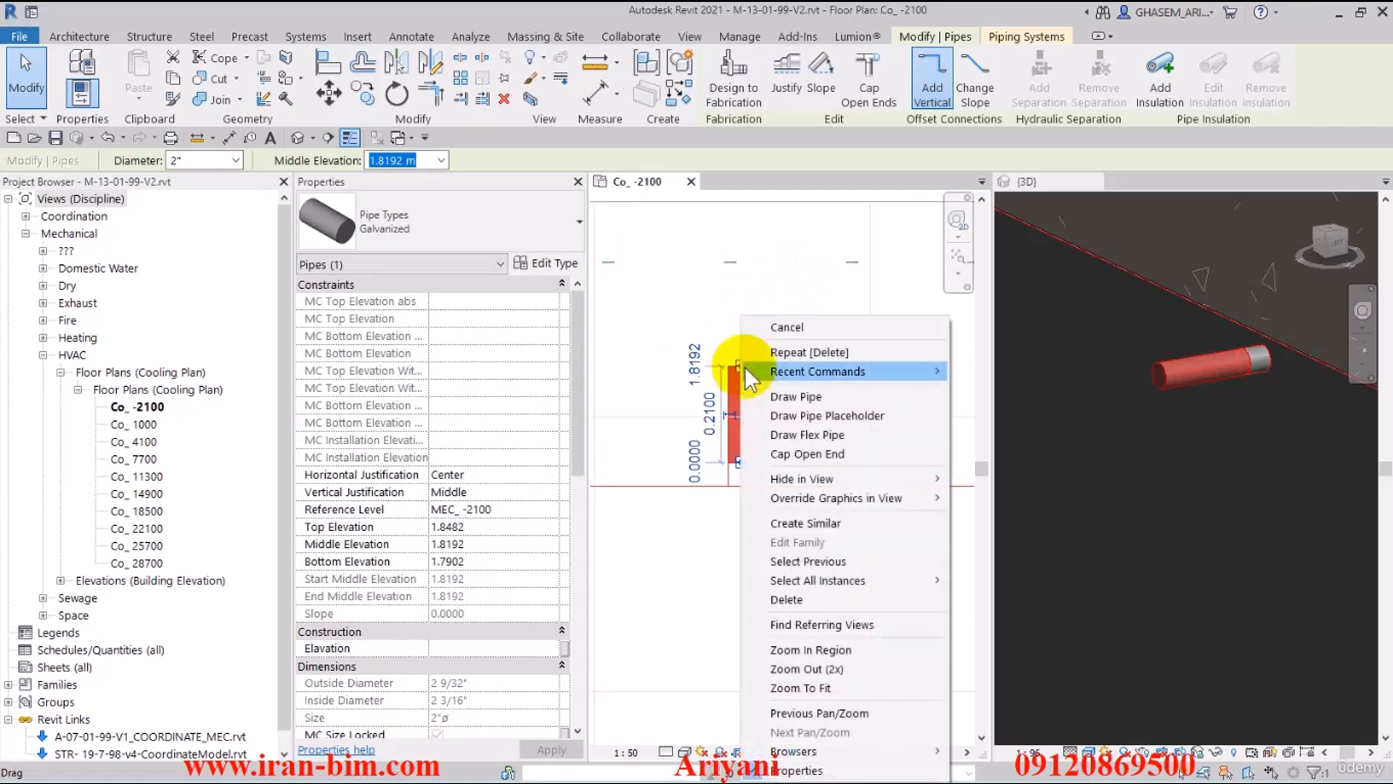
click(796, 396)
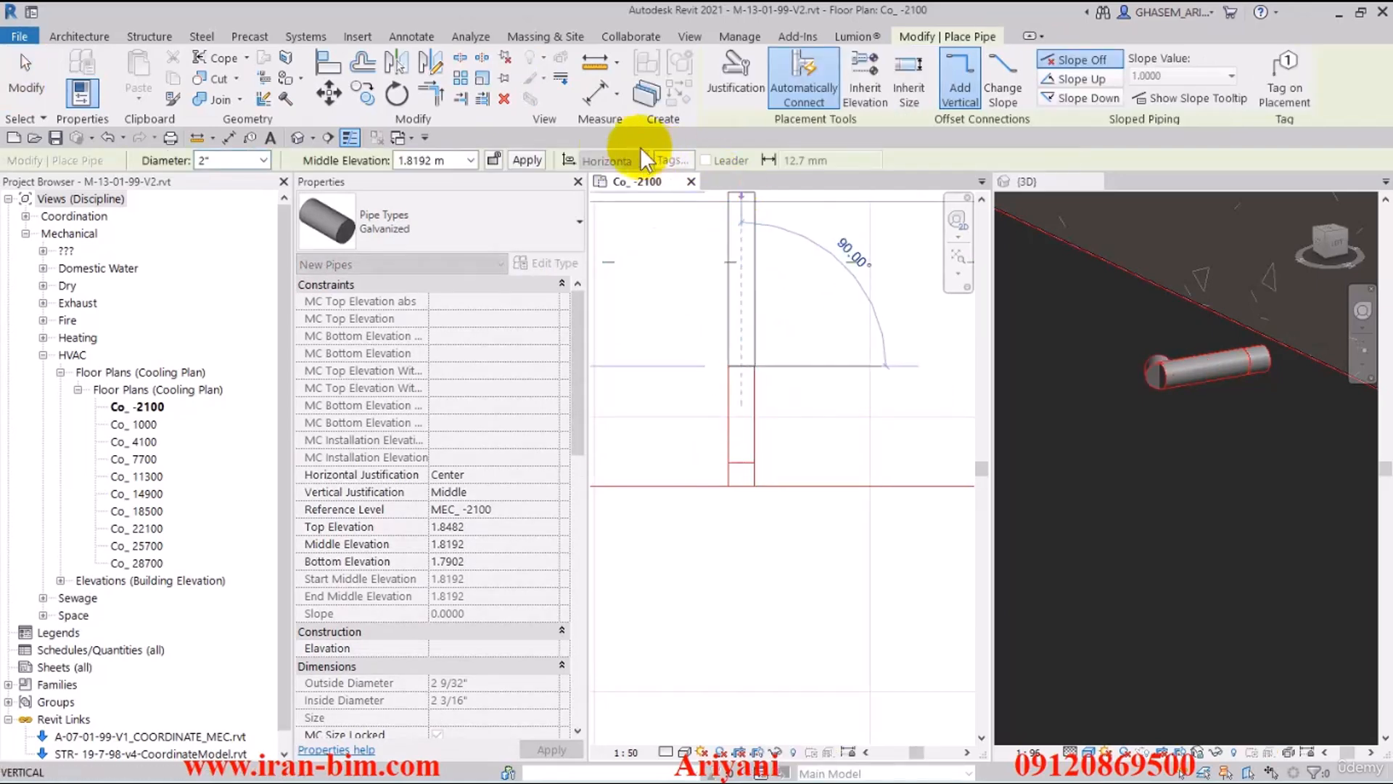
double_click(455, 160)
text(.1)
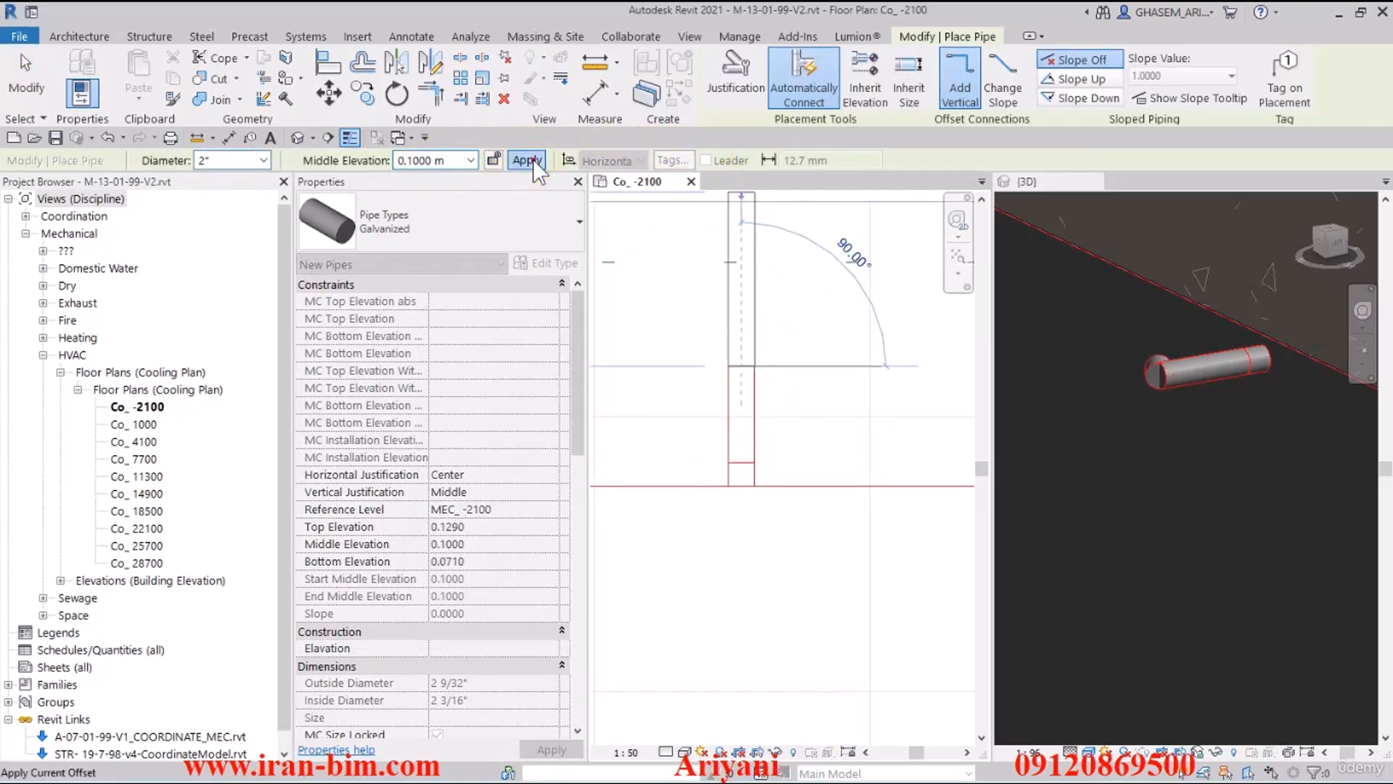
click(527, 161)
click(26, 80)
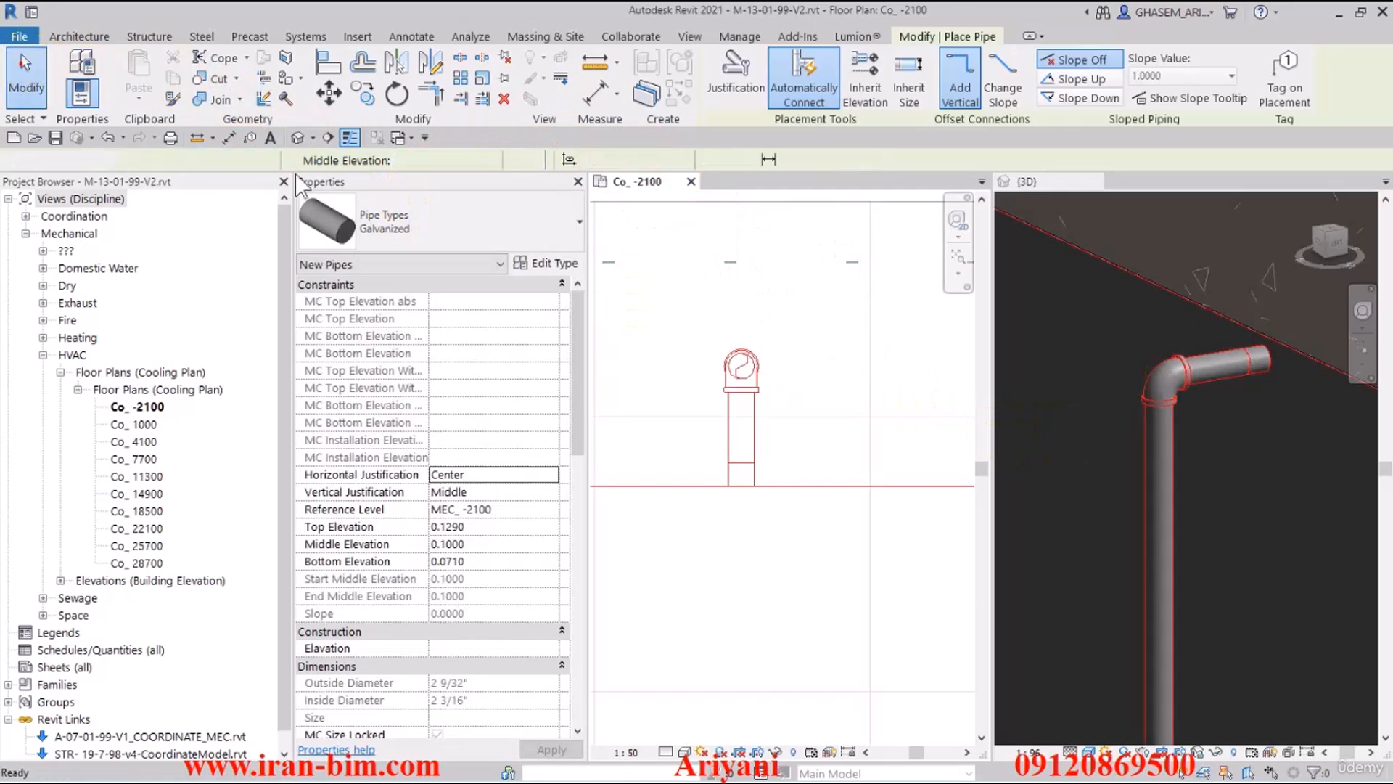
click(1172, 426)
scroll(1174, 425, up, 5)
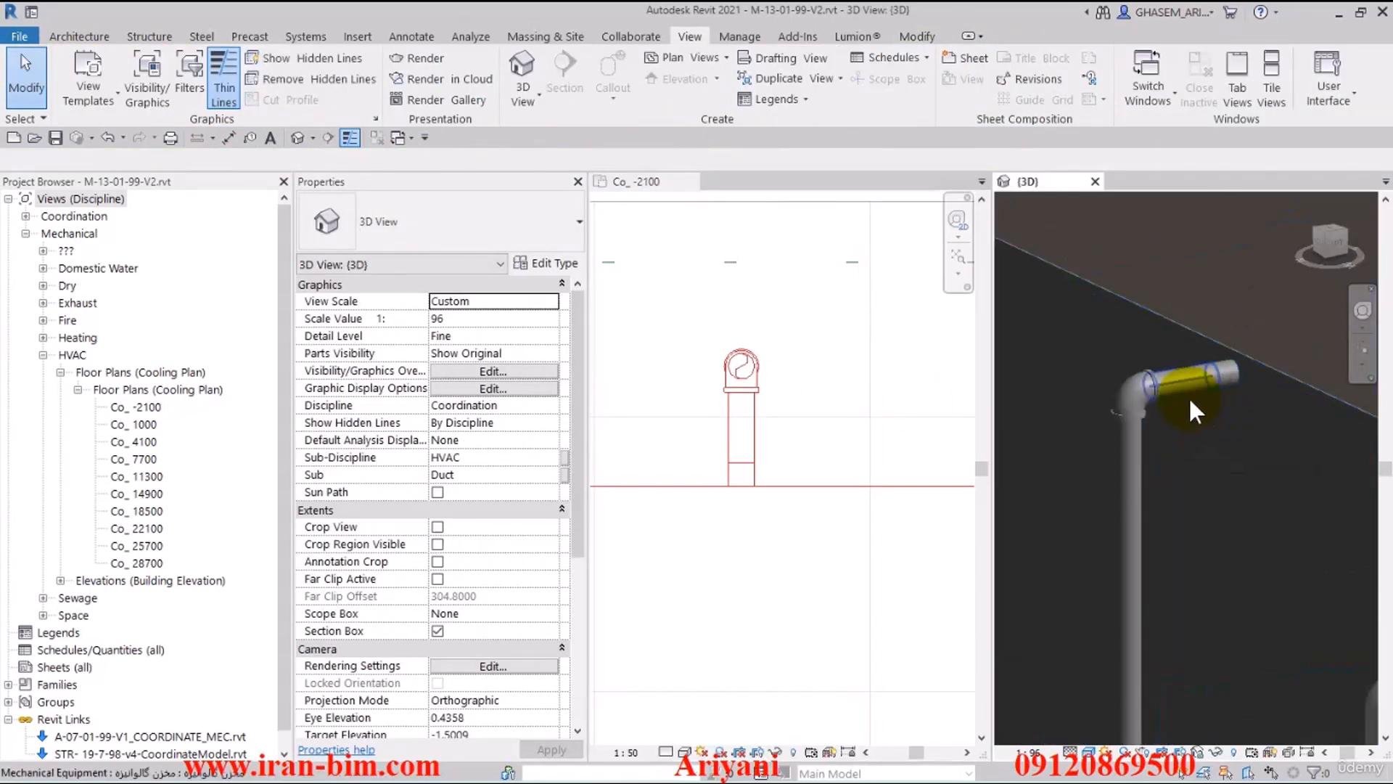
middle_drag(1129, 363, 1136, 370)
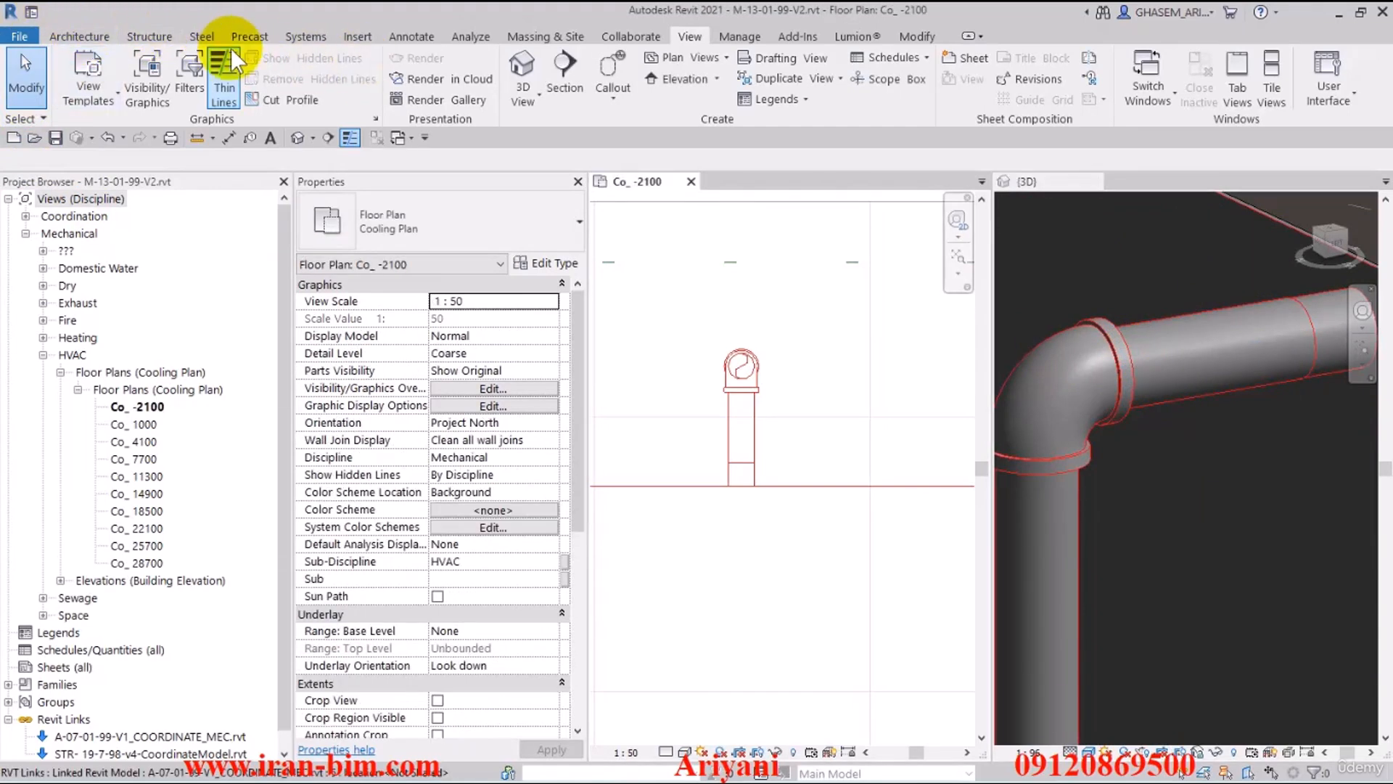
click(305, 38)
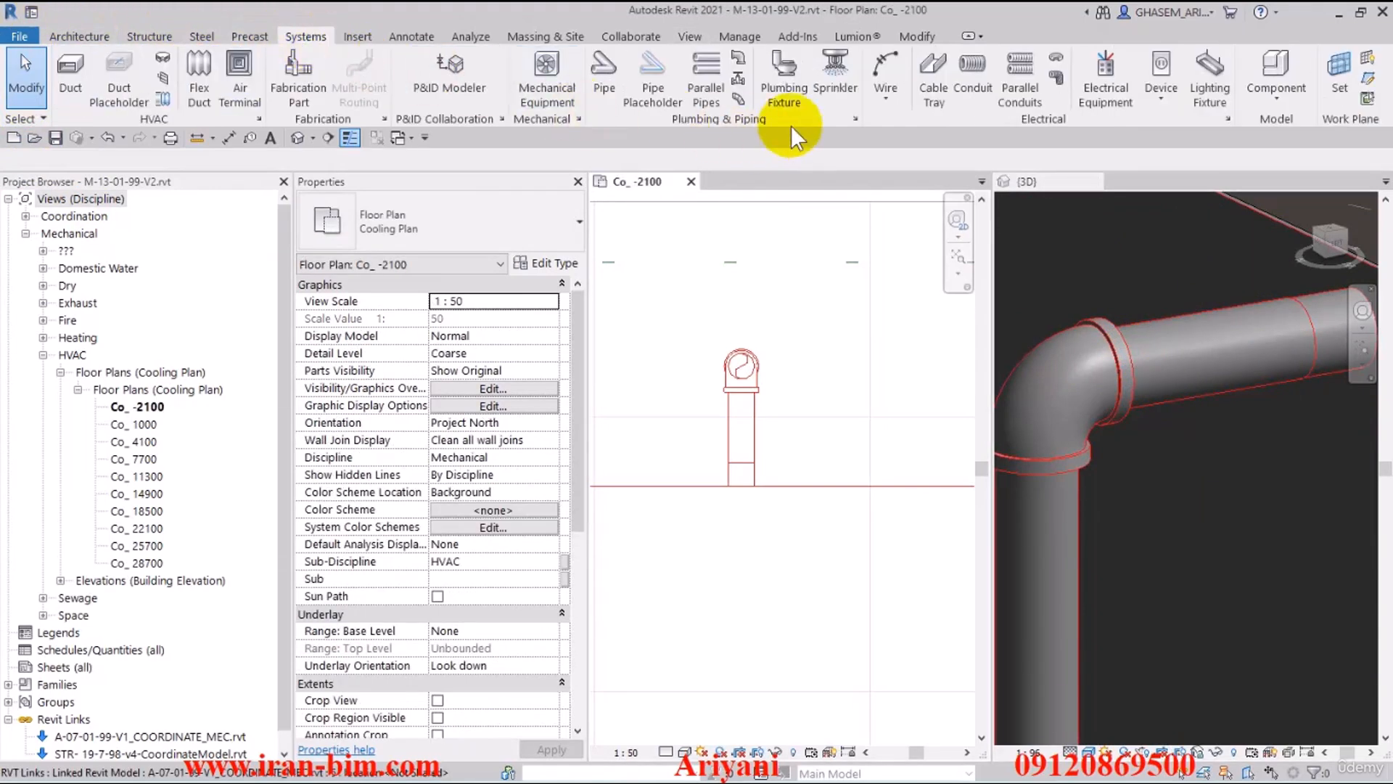
click(741, 81)
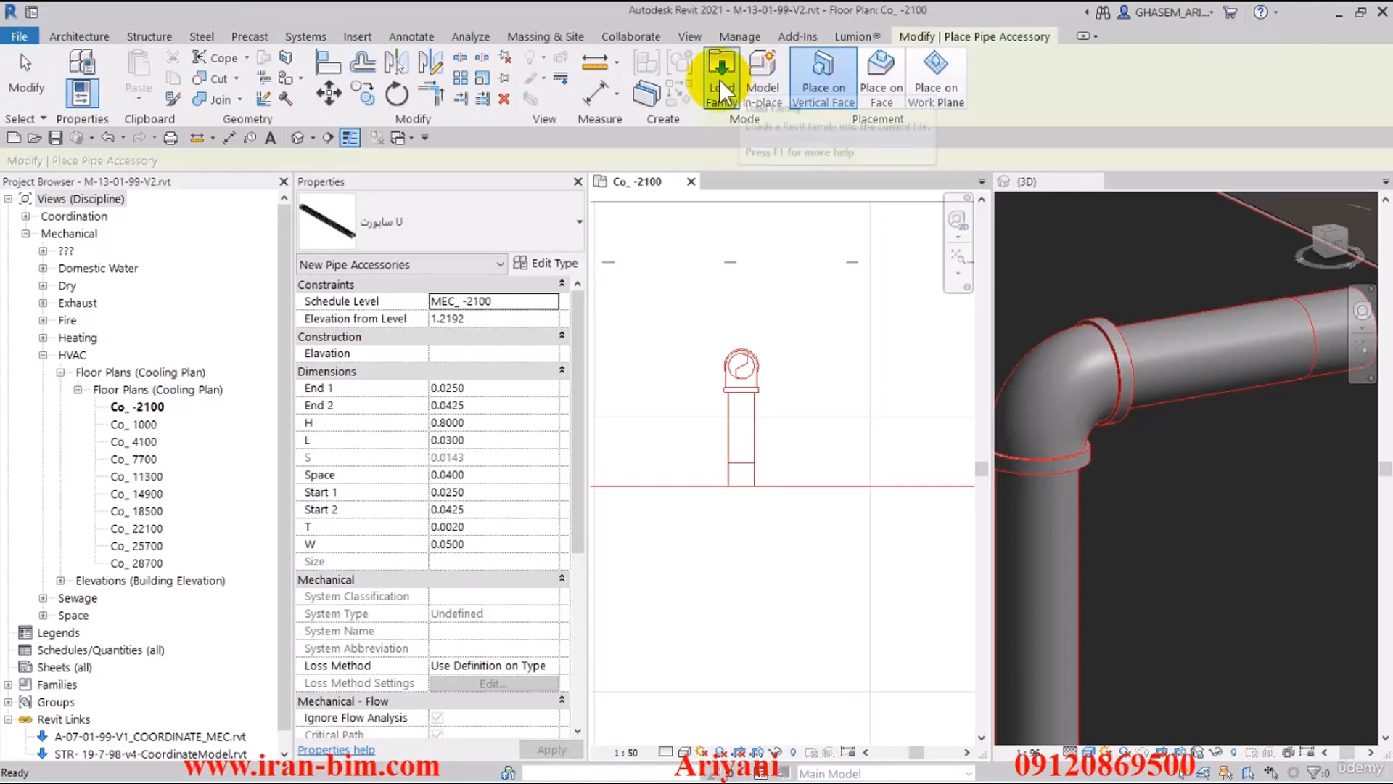
click(718, 82)
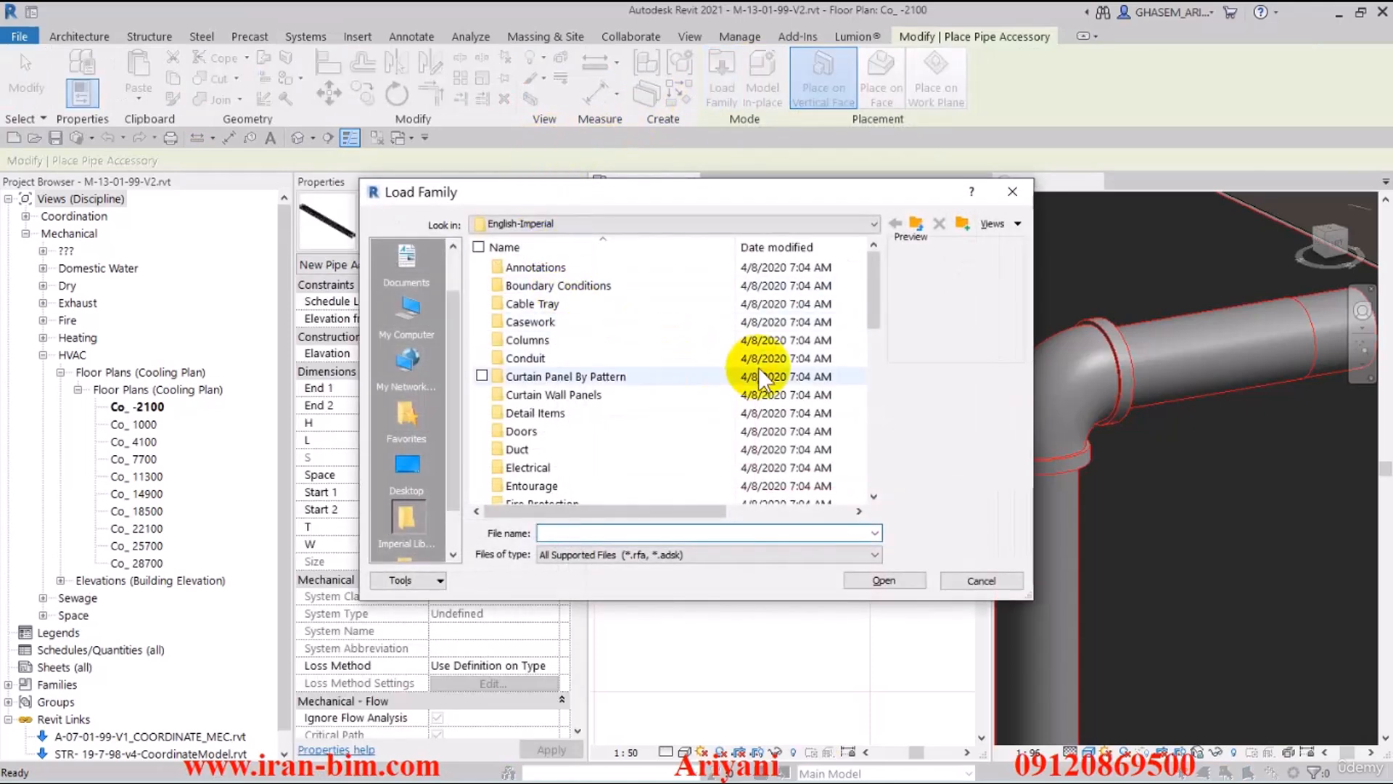
click(886, 581)
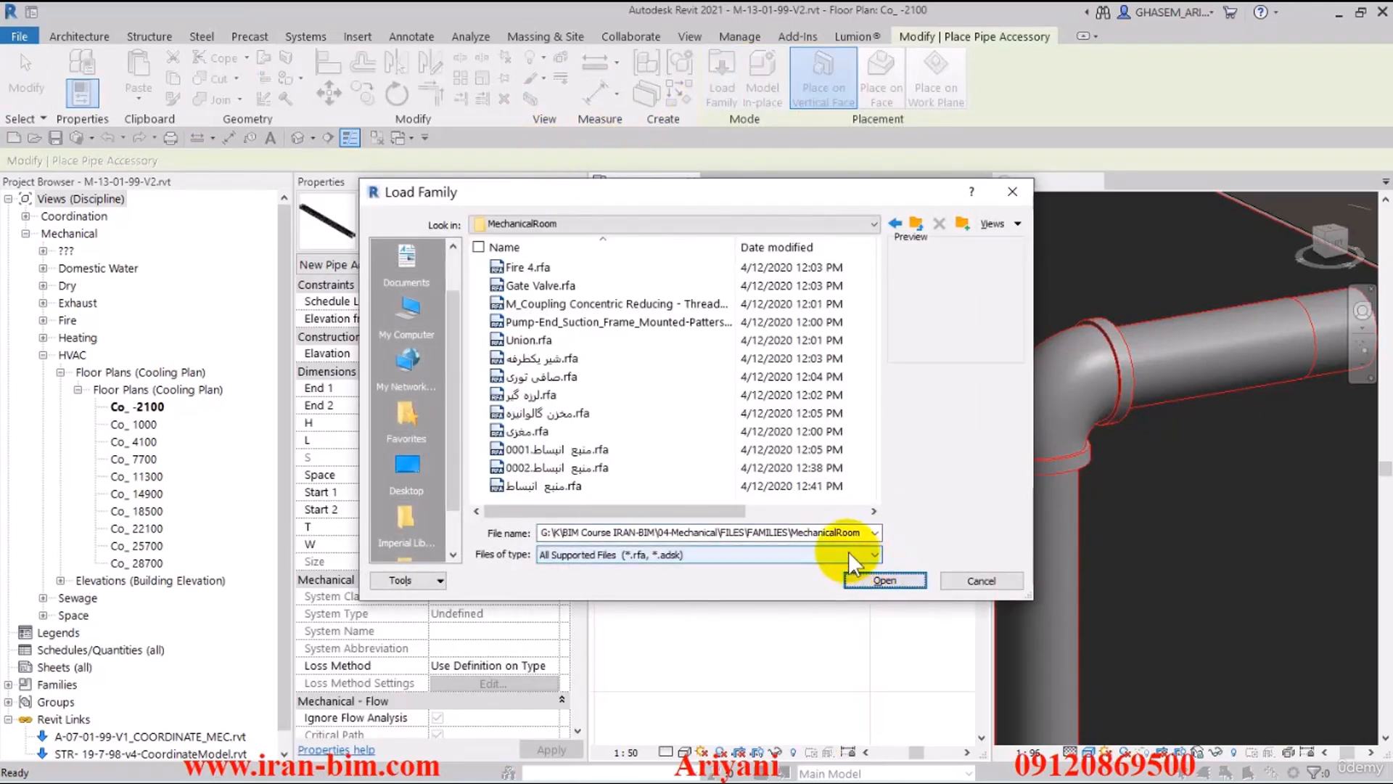
click(1012, 192)
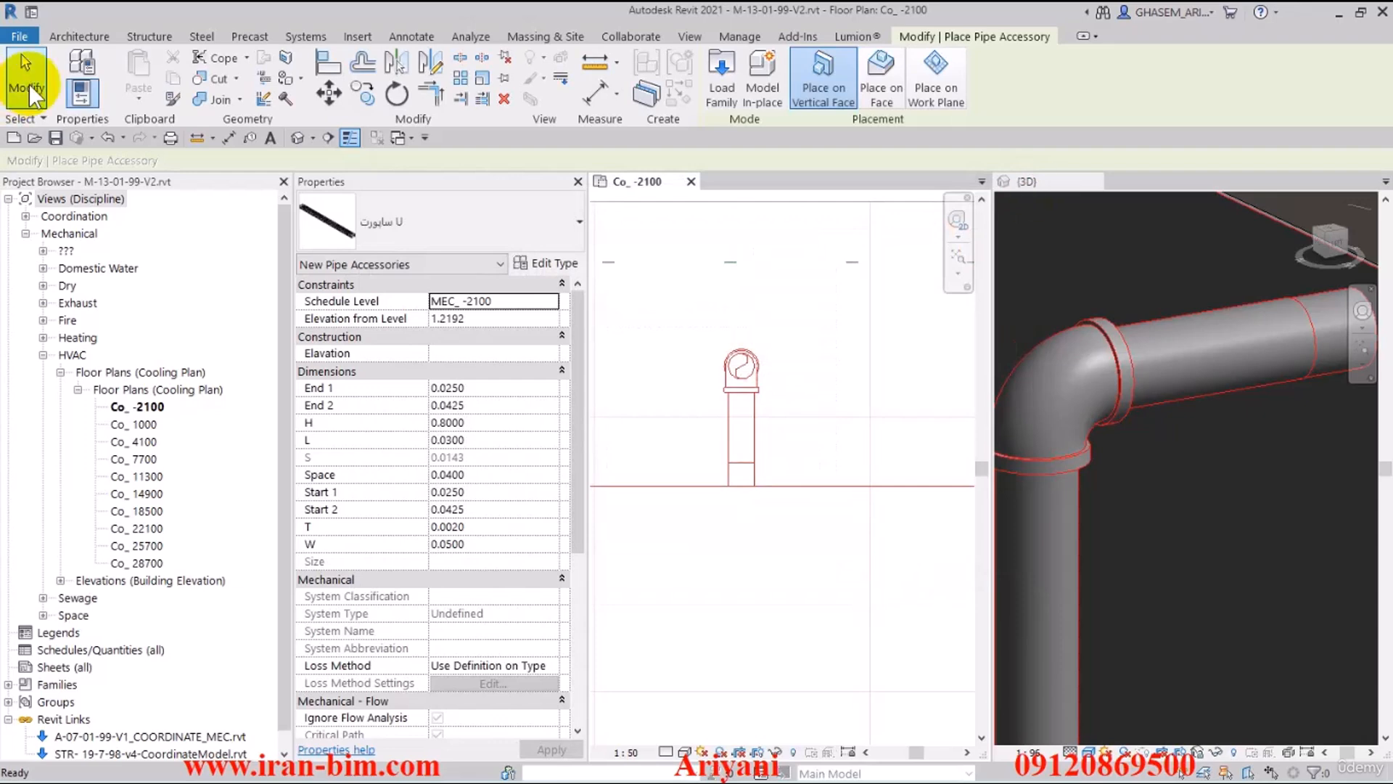
click(26, 80)
- Place the مغزی pipe fitting at the elbow end of the short horizontal galvanized pipe
click(735, 100)
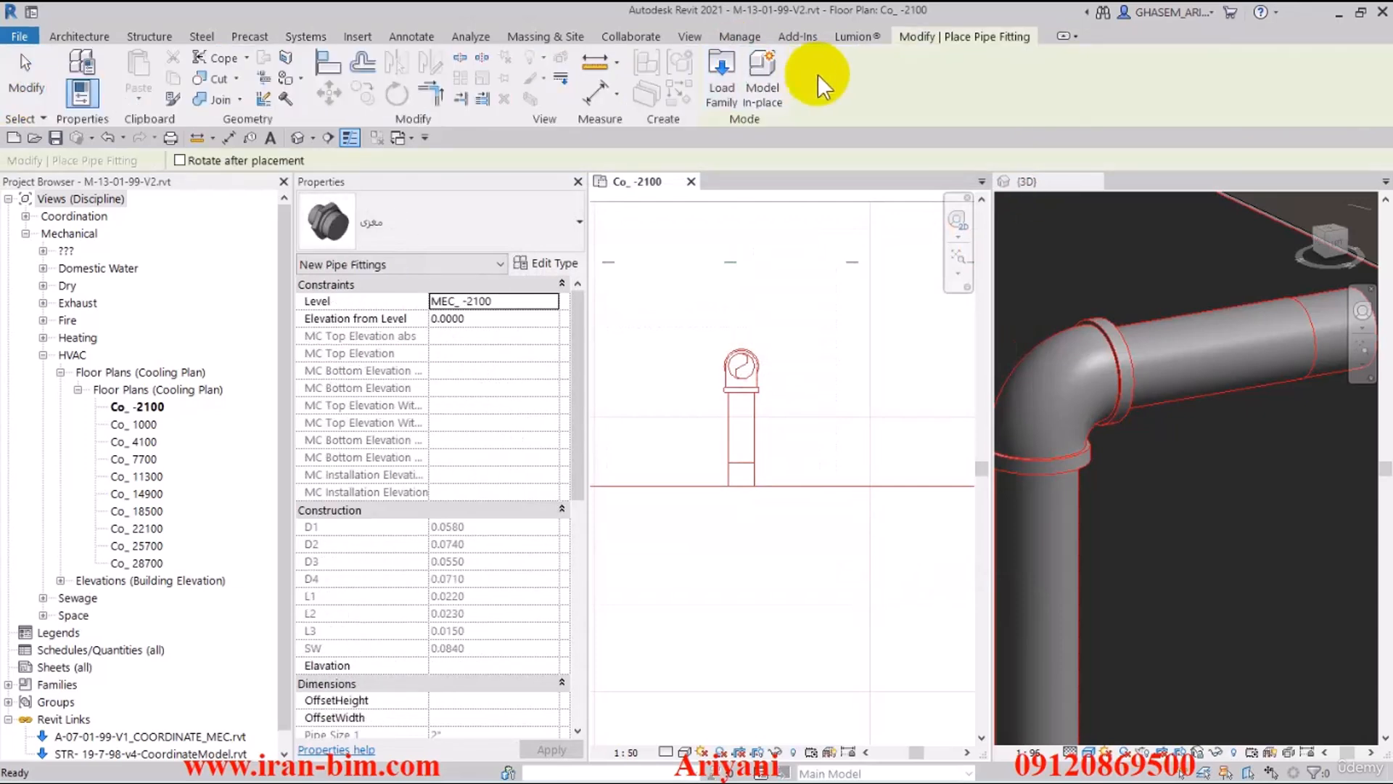
click(722, 83)
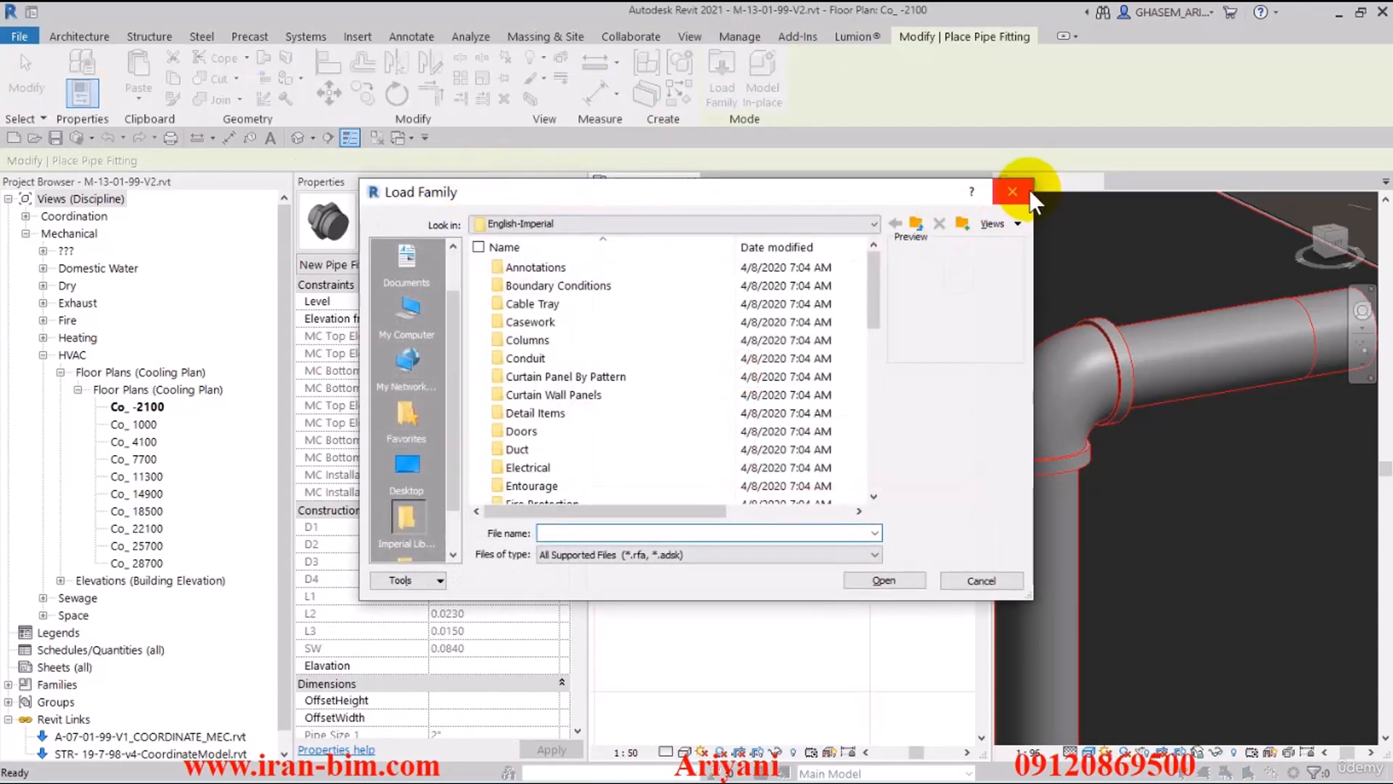
click(1011, 193)
scroll(744, 421, up, 2)
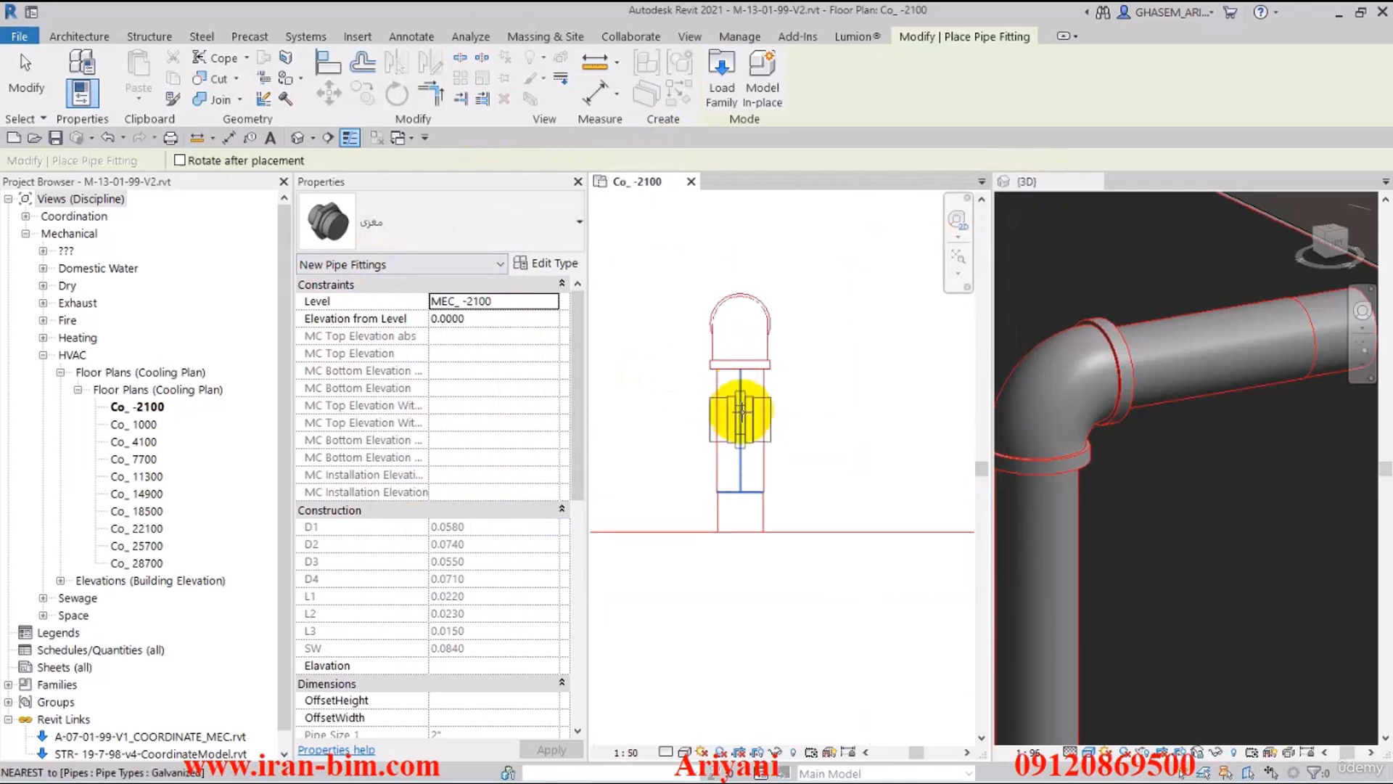
click(1165, 354)
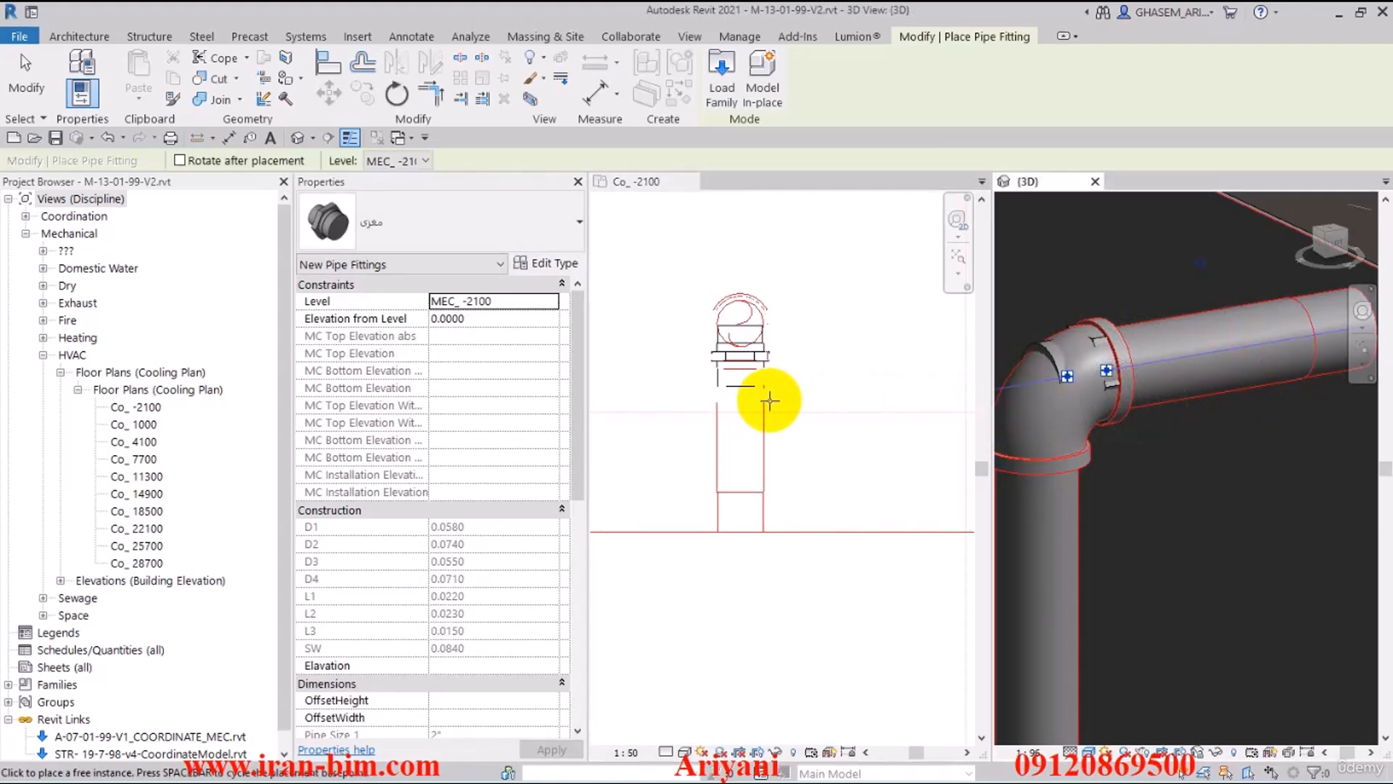
key(Escape)
key(Escape)
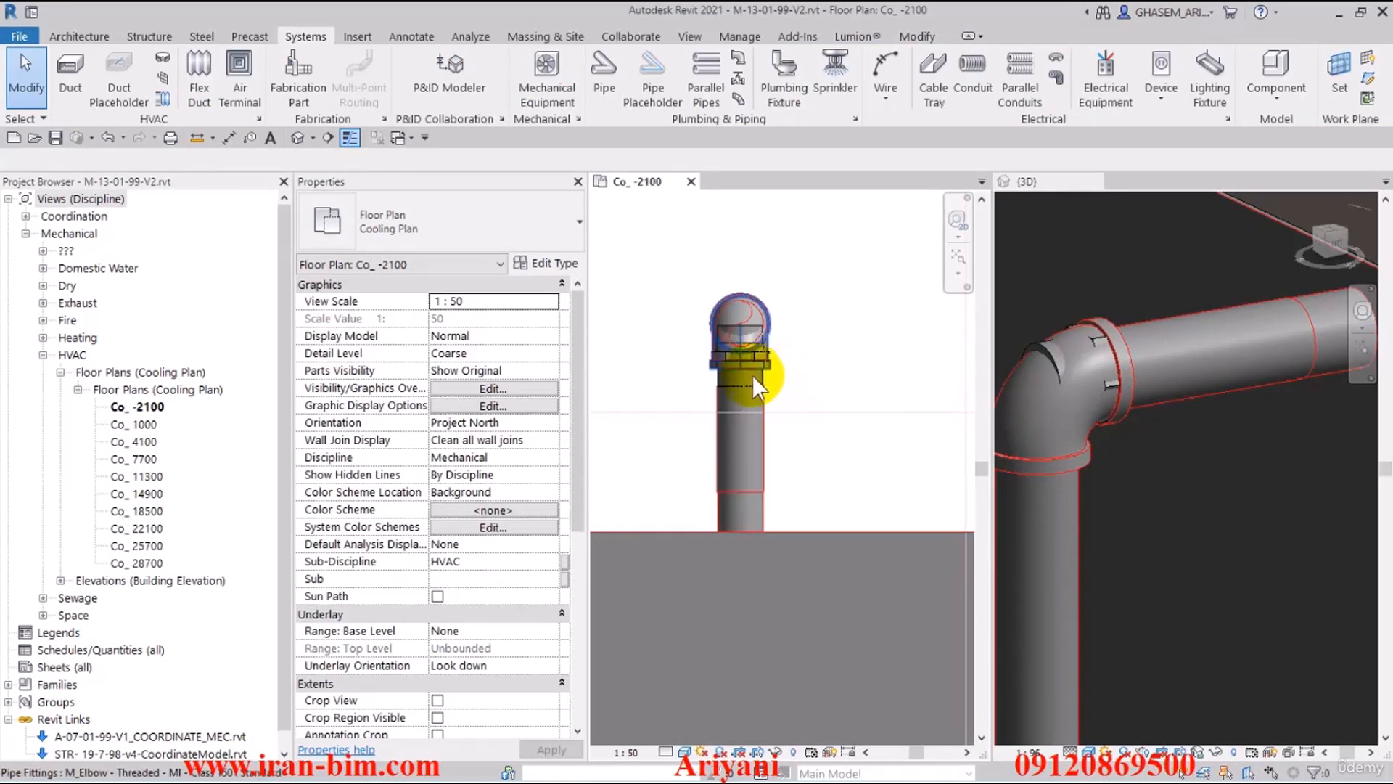
scroll(746, 381, up, 2)
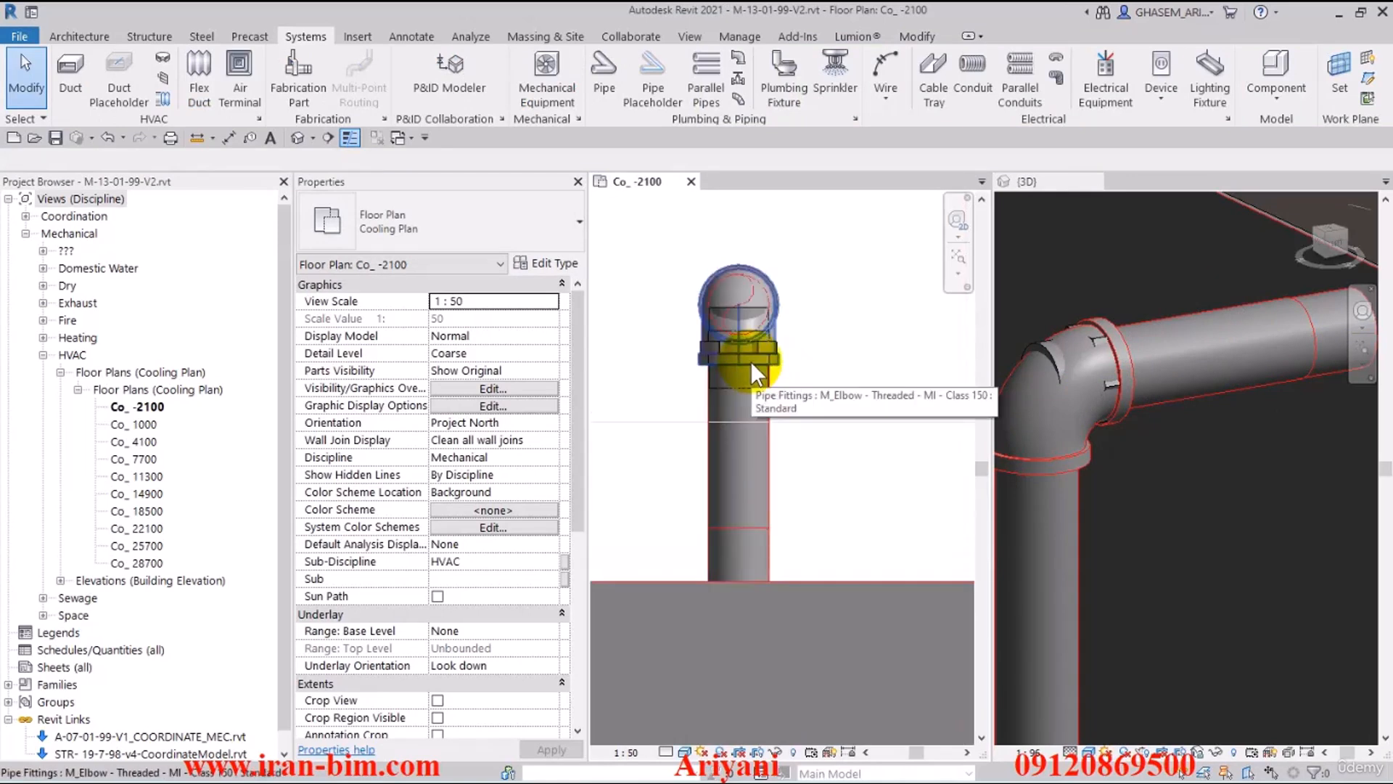
click(1156, 399)
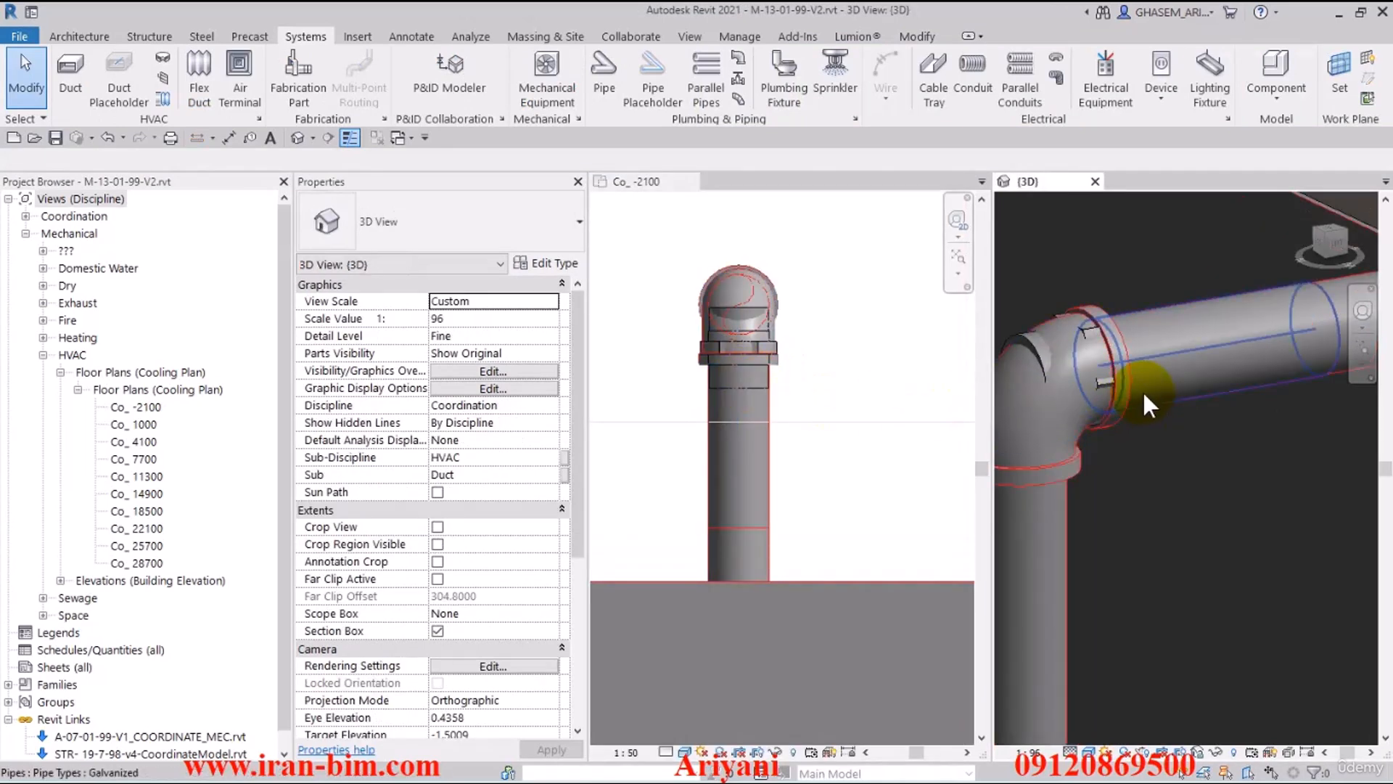
- Delete the horizontal galvanized pipe between the مغزی fitting at the elbow and the tank stub
click(739, 371)
click(750, 359)
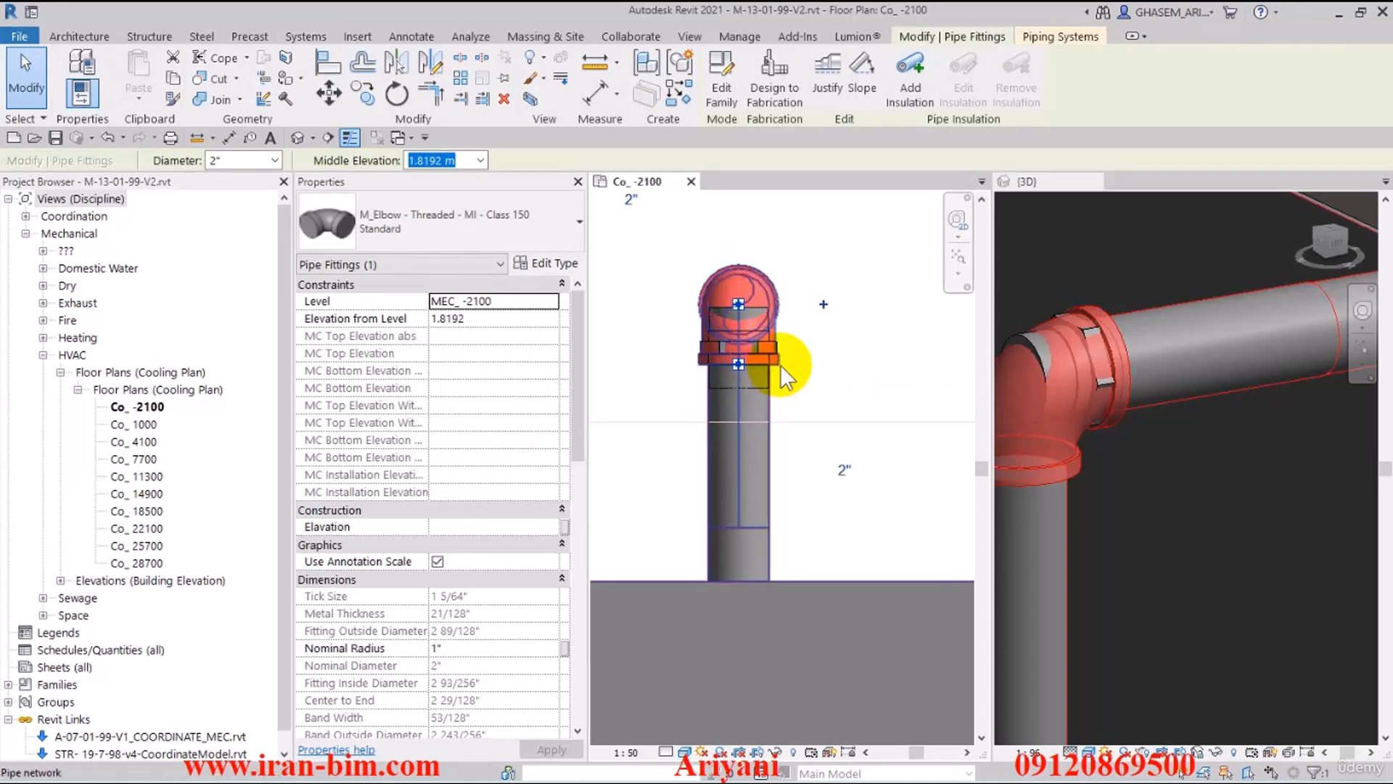
key(Escape)
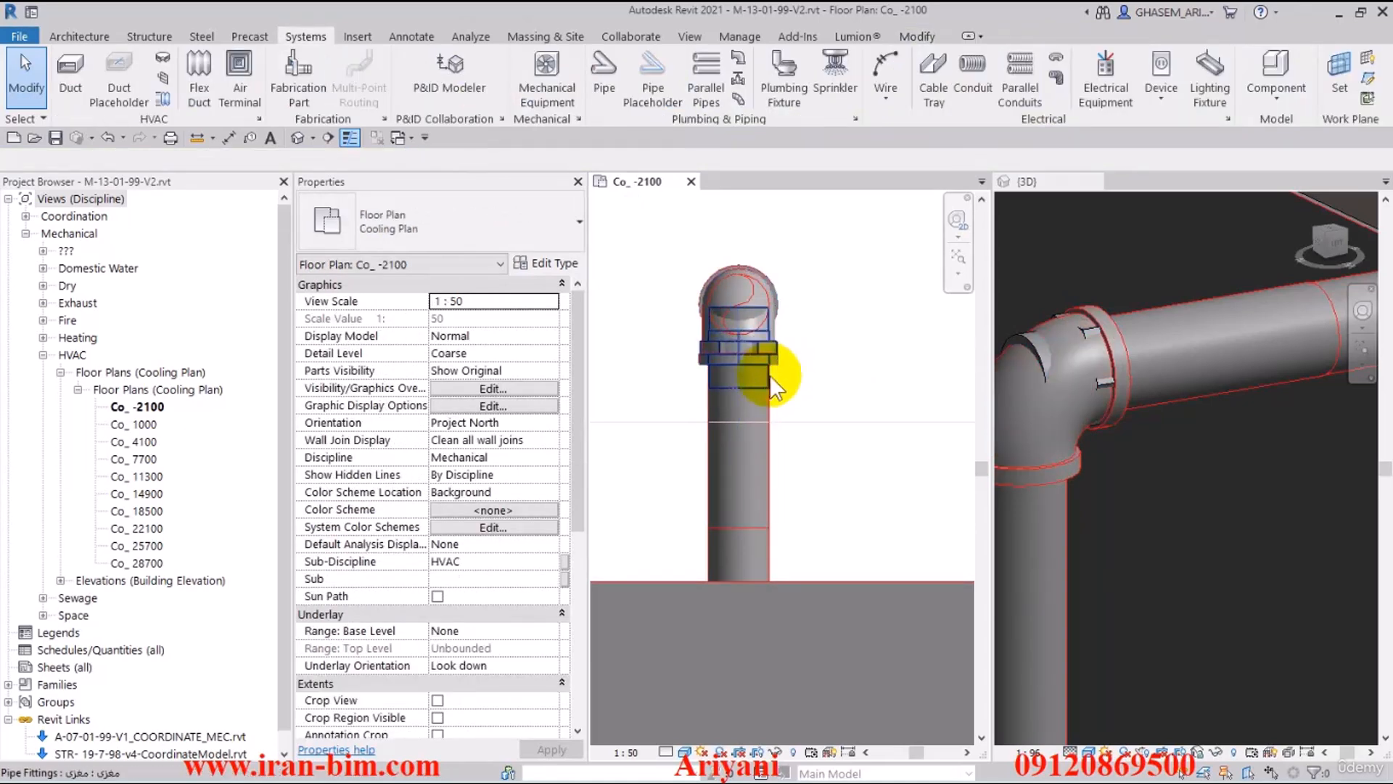
click(768, 372)
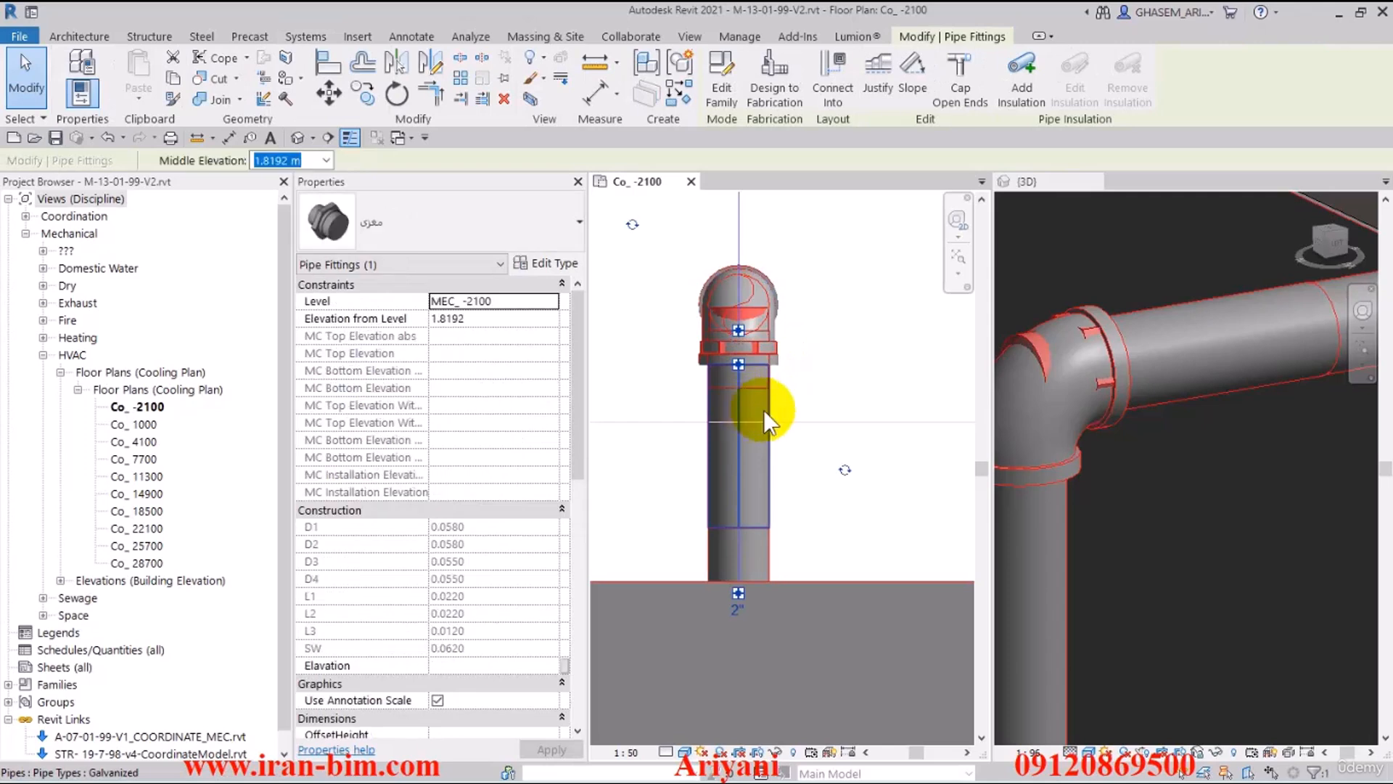
click(769, 462)
key(Delete)
- Move the مغزی fitting from the elbow onto the open end of the galvanized stub at the tank
click(742, 391)
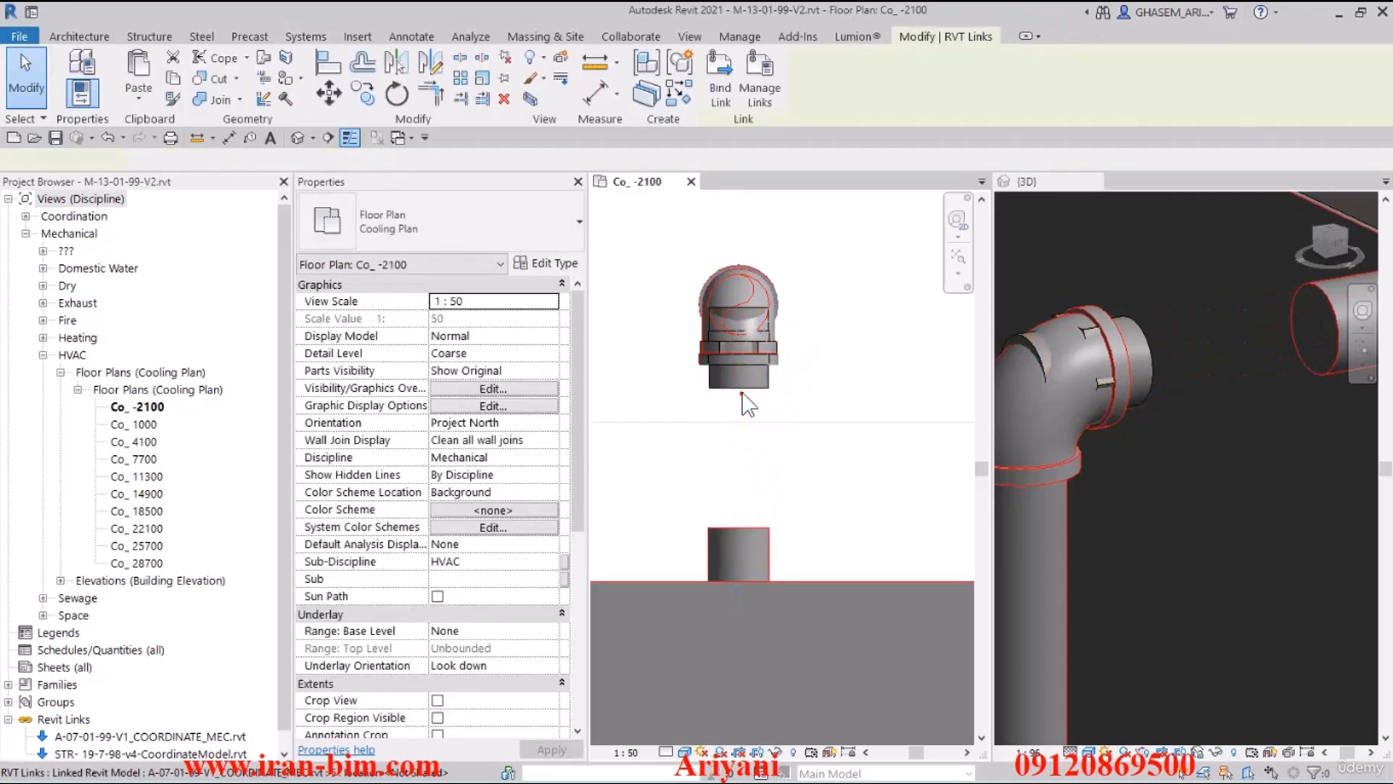
click(737, 383)
drag(736, 391, 739, 529)
click(737, 487)
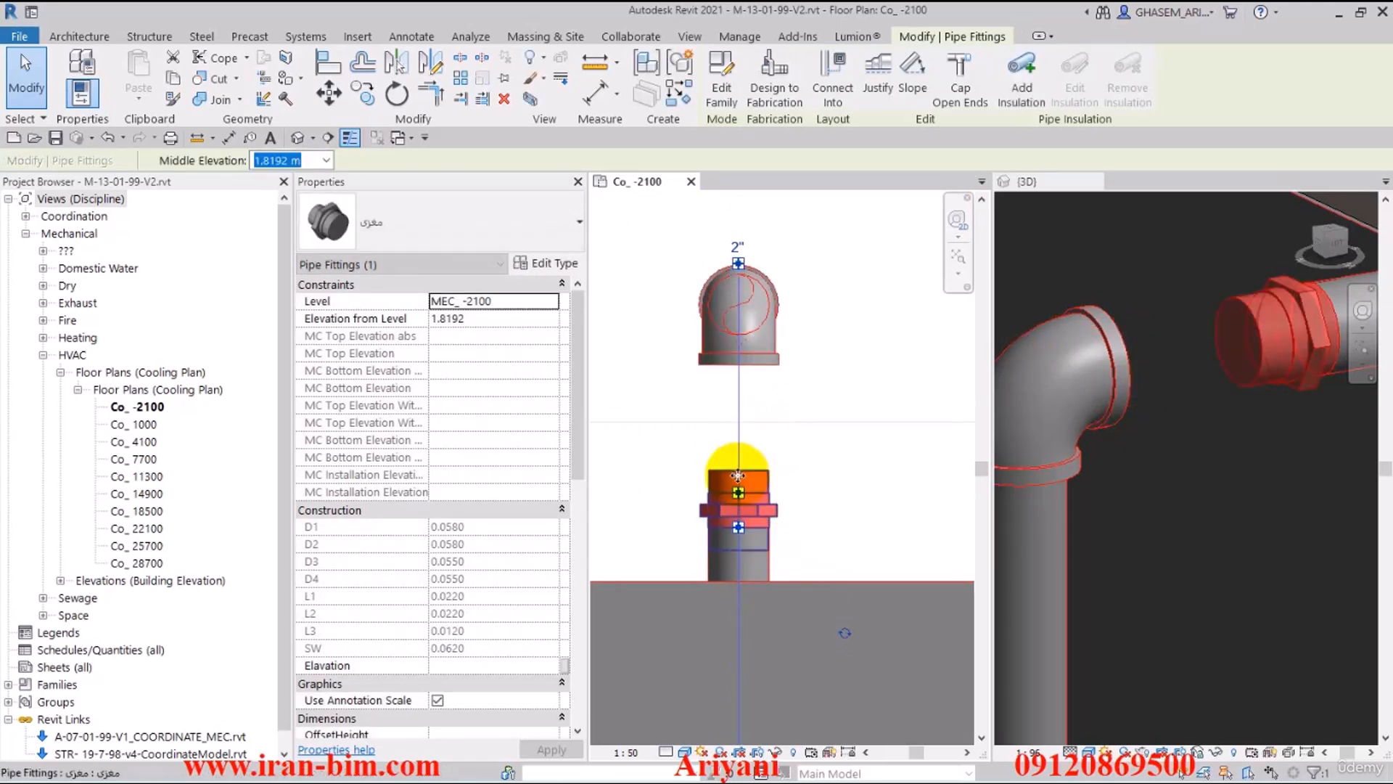
- Try to draw a 2" galvanized pipe from the free end of the مغزی fitting to the elbow, and undo it
right_click(737, 486)
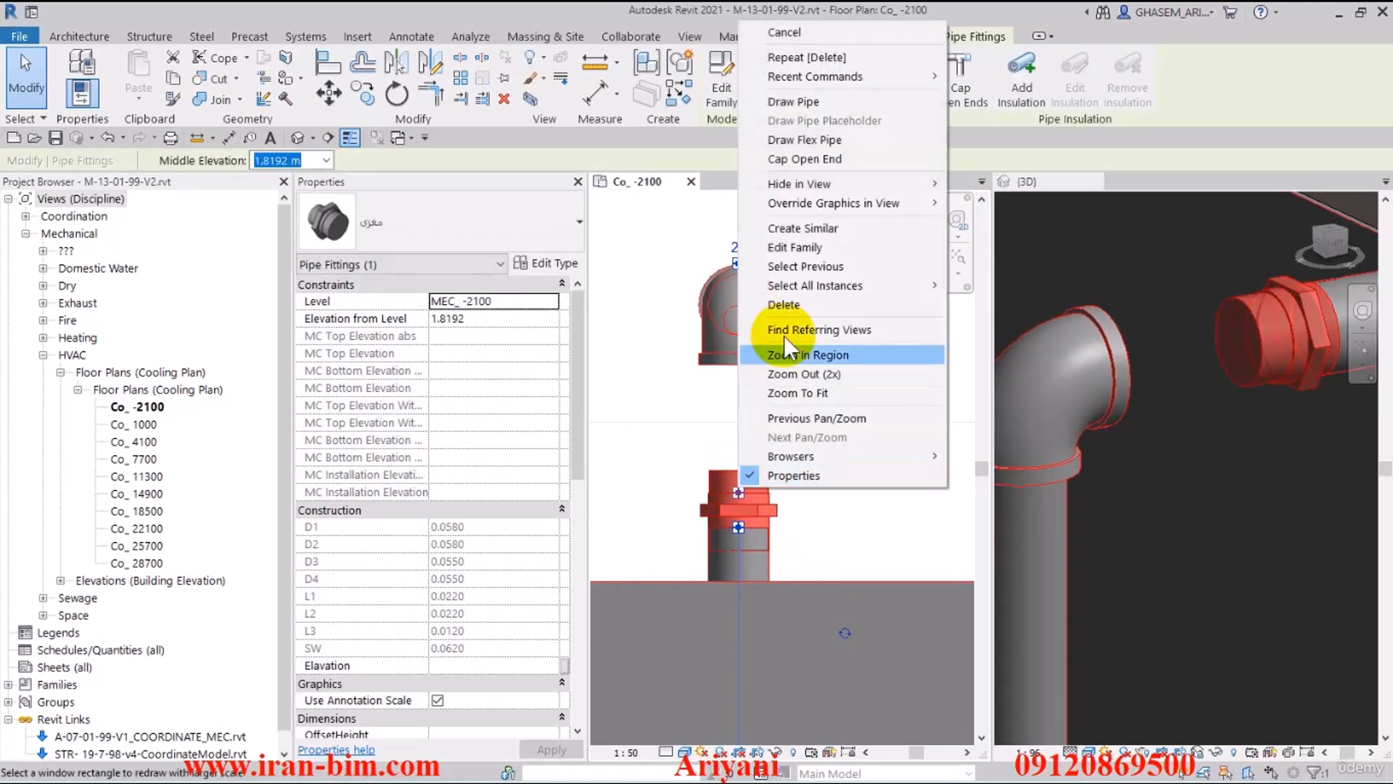
click(794, 101)
click(738, 365)
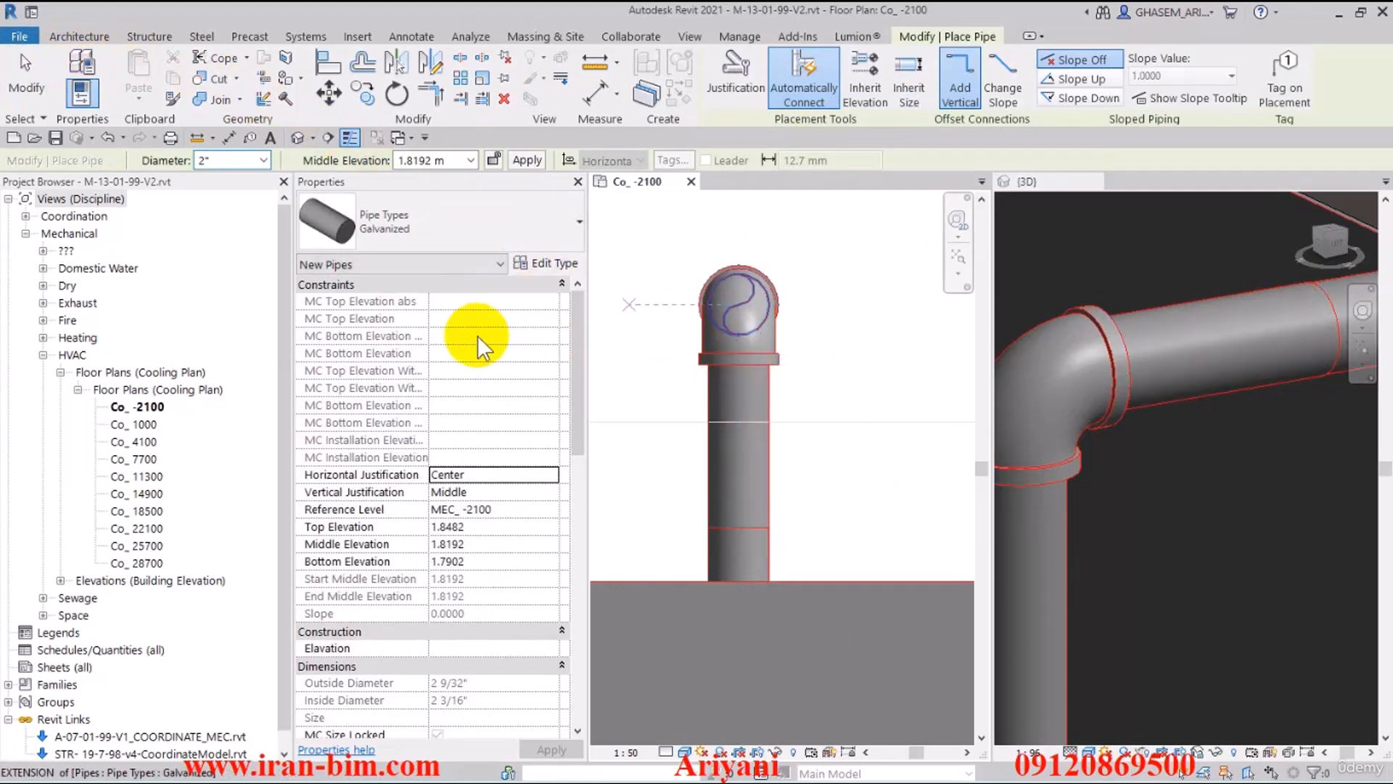
click(29, 86)
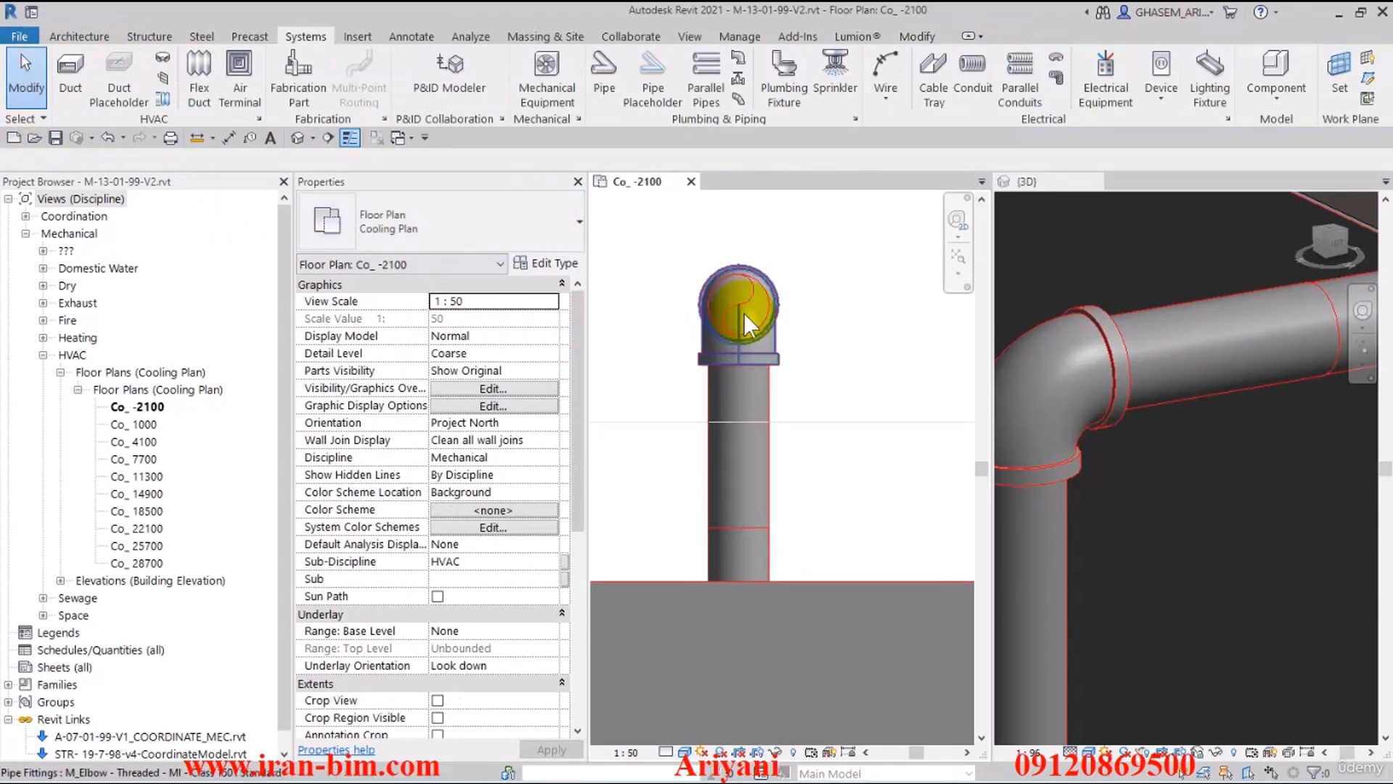
key(ctrl+z)
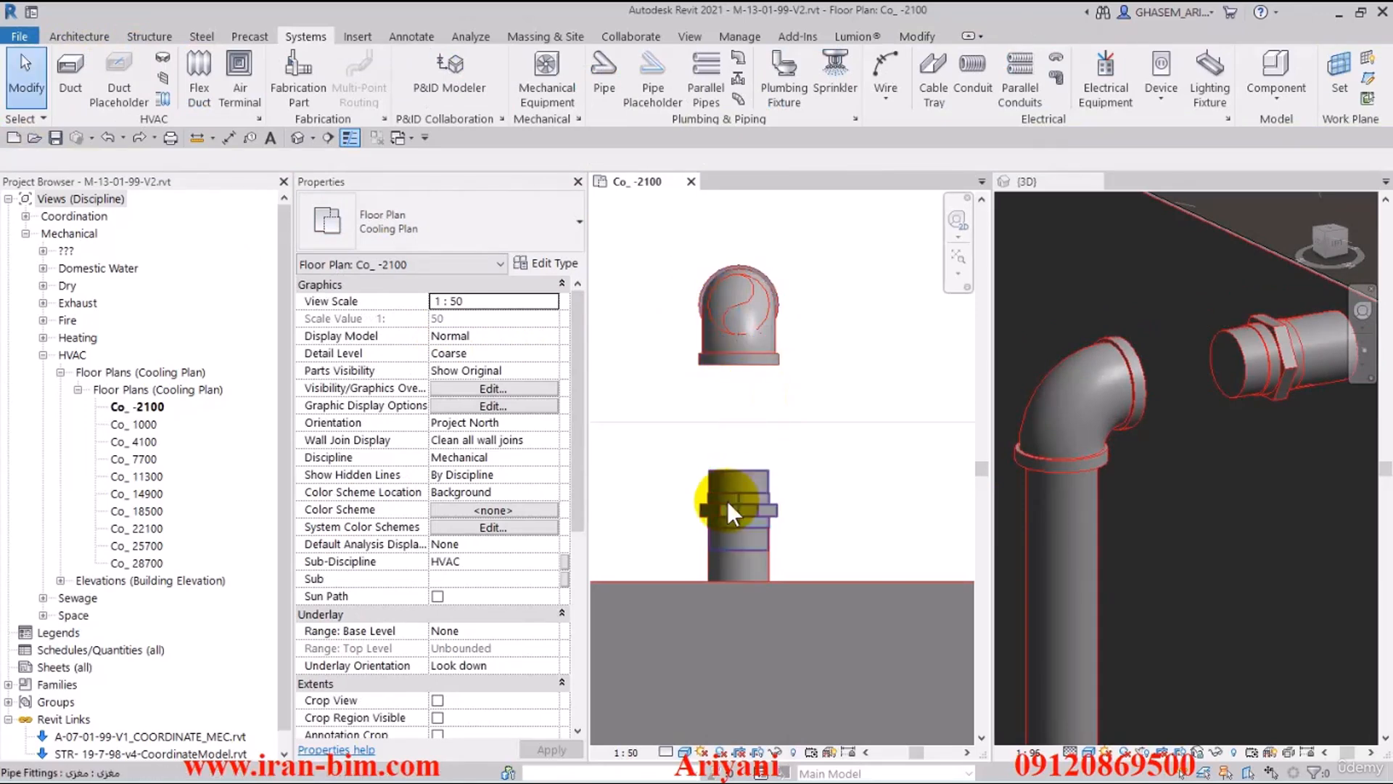
- Draw a 2" galvanized pipe about 0.09 m long from the elbow's open end toward the مغزی fitting, stopping just short of it
click(743, 472)
right_click(737, 488)
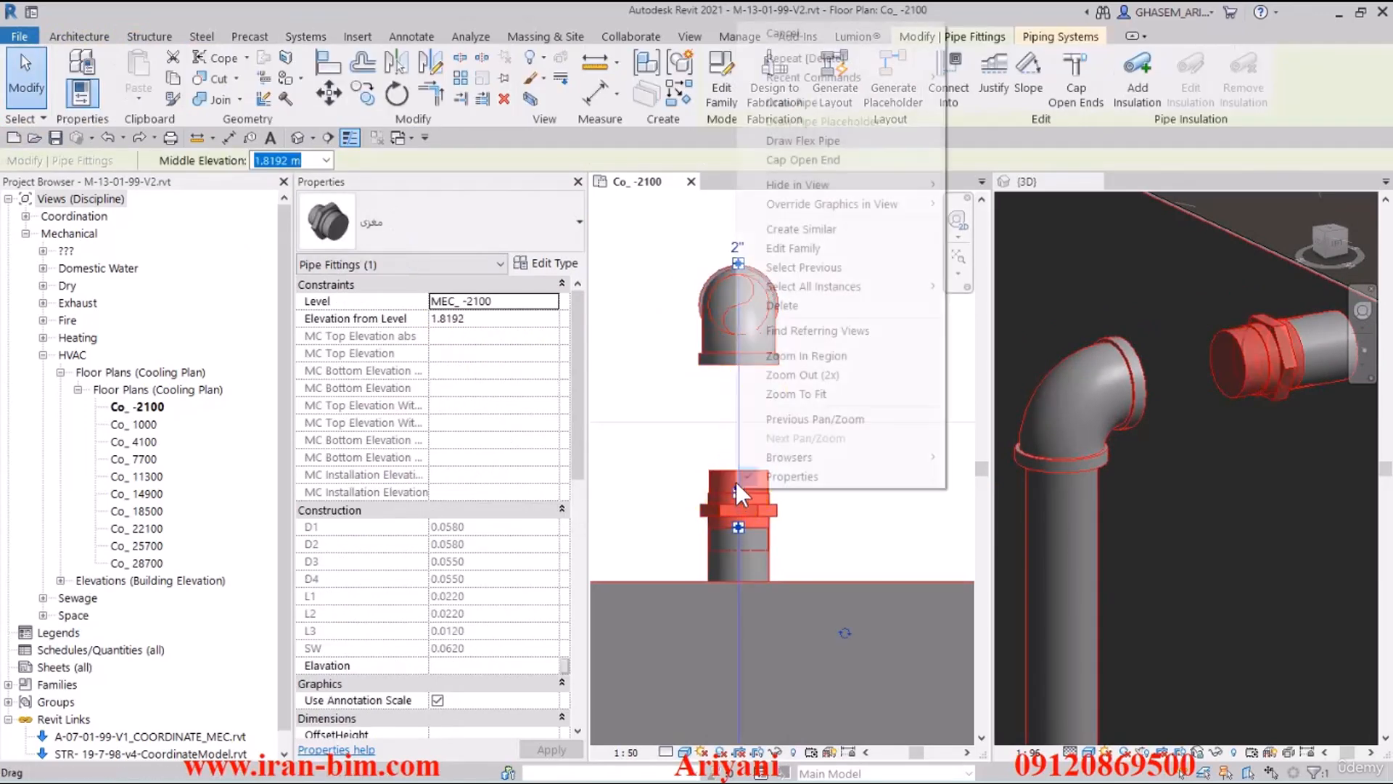
click(720, 328)
click(748, 366)
right_click(737, 359)
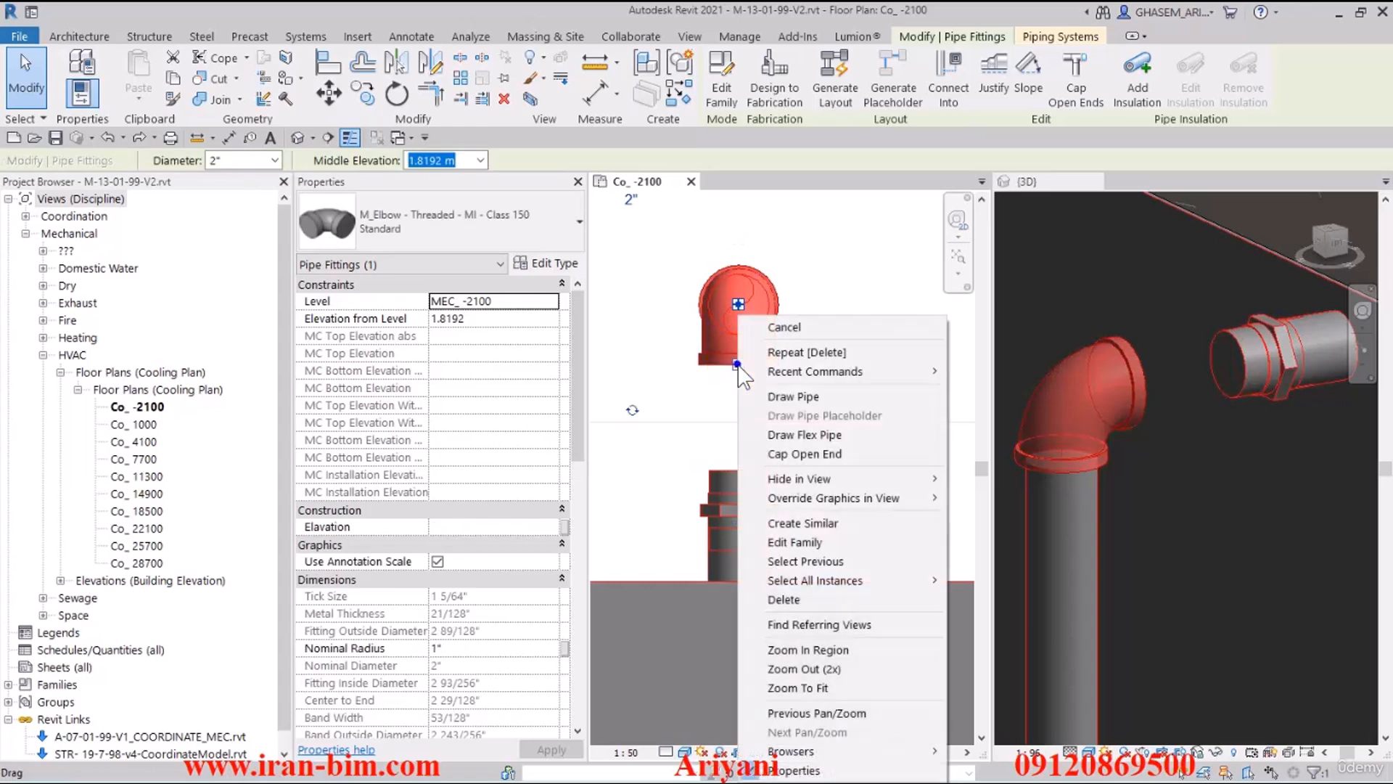
click(785, 396)
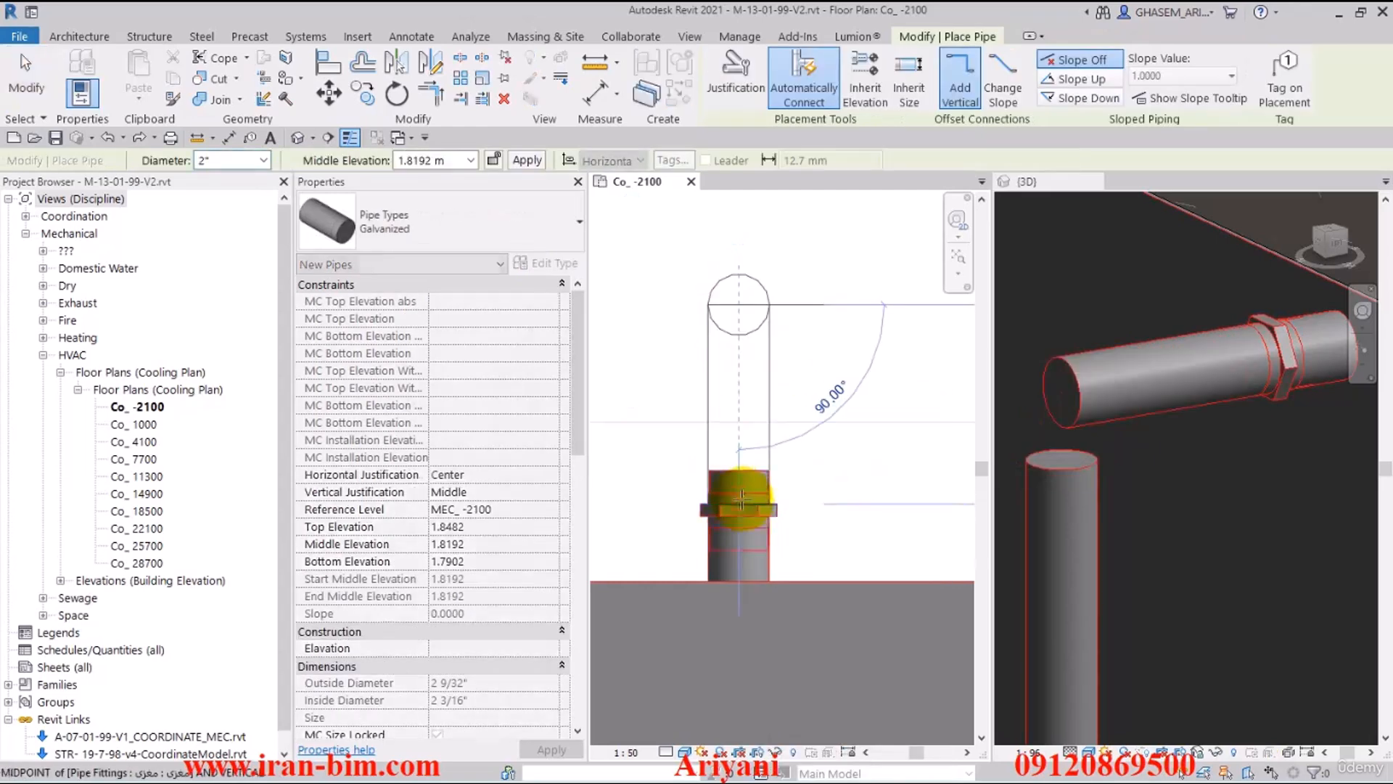
drag(742, 493, 739, 459)
click(739, 458)
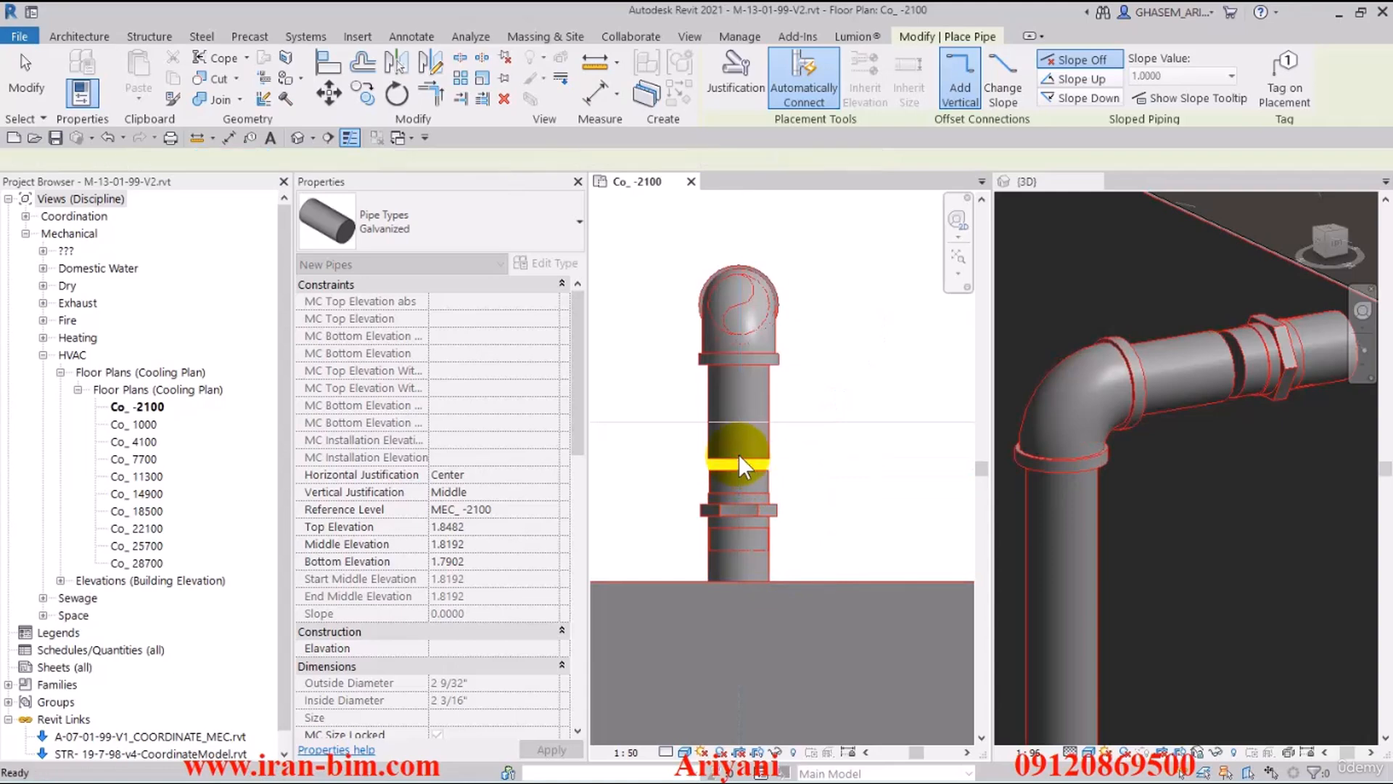
key(Escape)
key(Escape)
- Try to extend the elbow pipe's open end to the connector of the مغزی fitting, and undo the extension
click(739, 460)
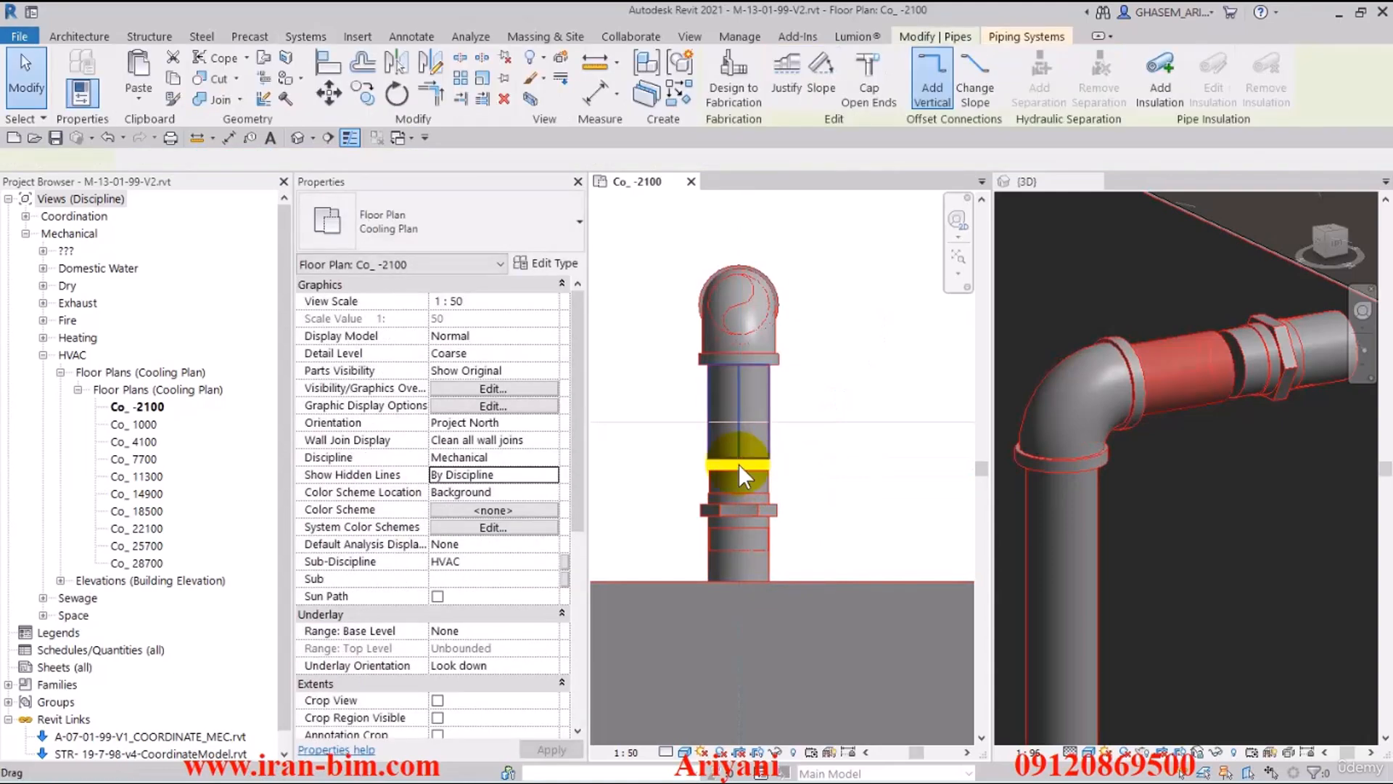
mouse_move(739, 459)
mouse_down()
mouse_move(737, 494)
mouse_move(743, 447)
mouse_up()
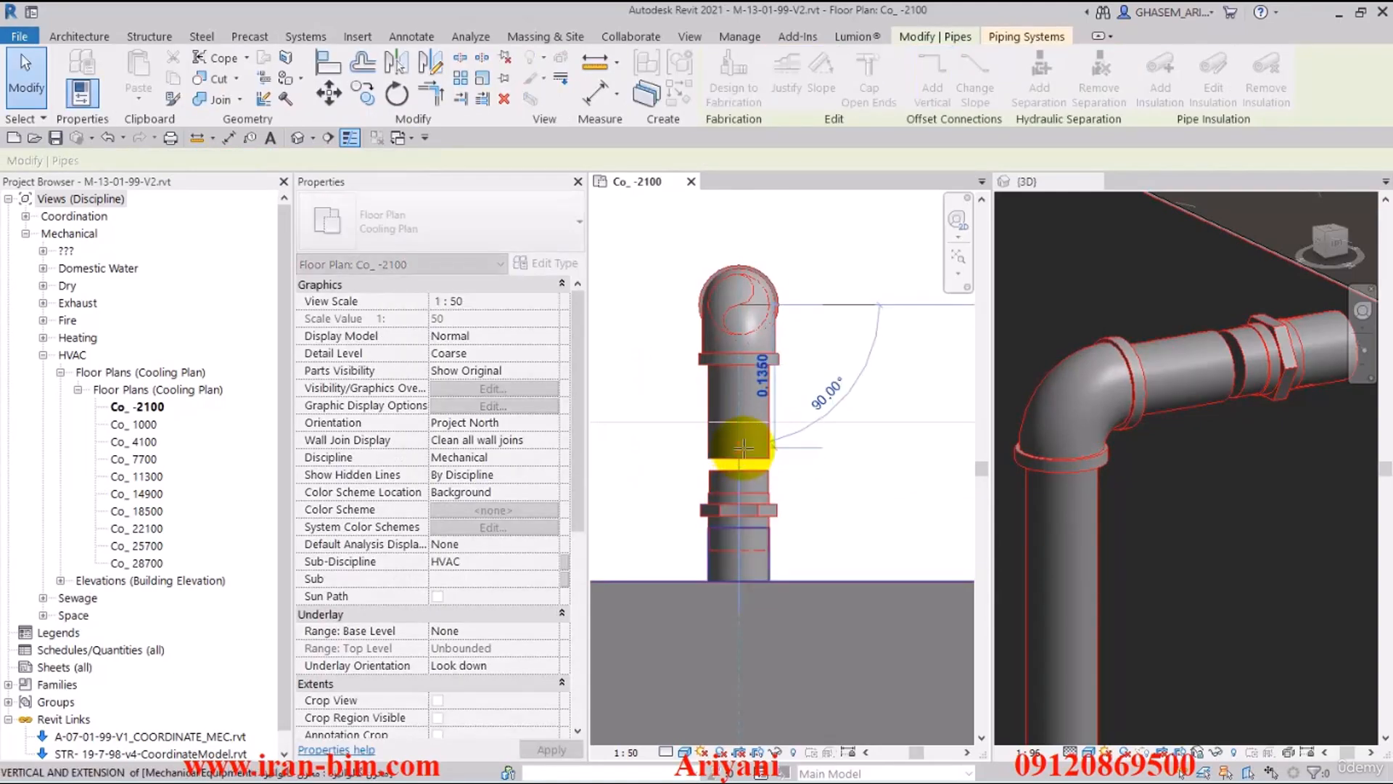
key(Escape)
click(745, 488)
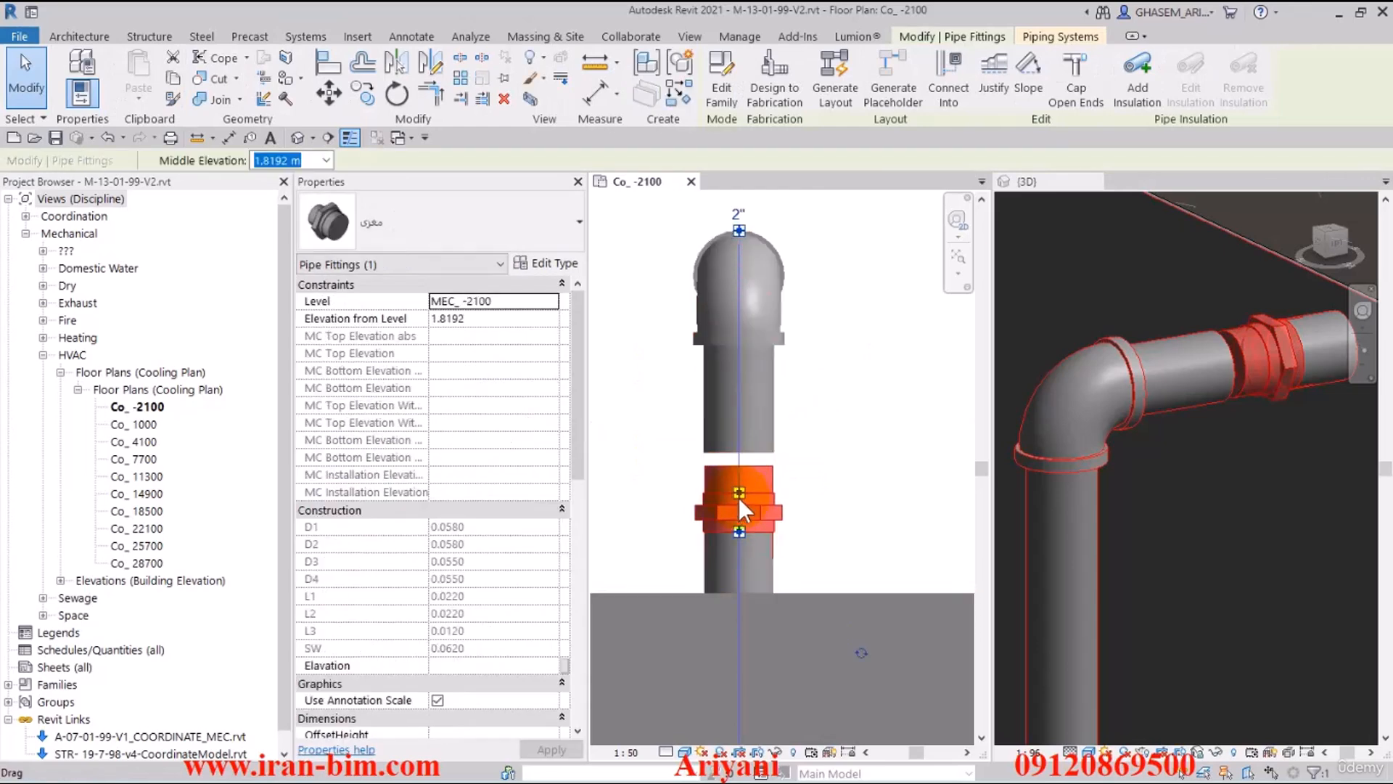
scroll(739, 498, up, 2)
click(737, 428)
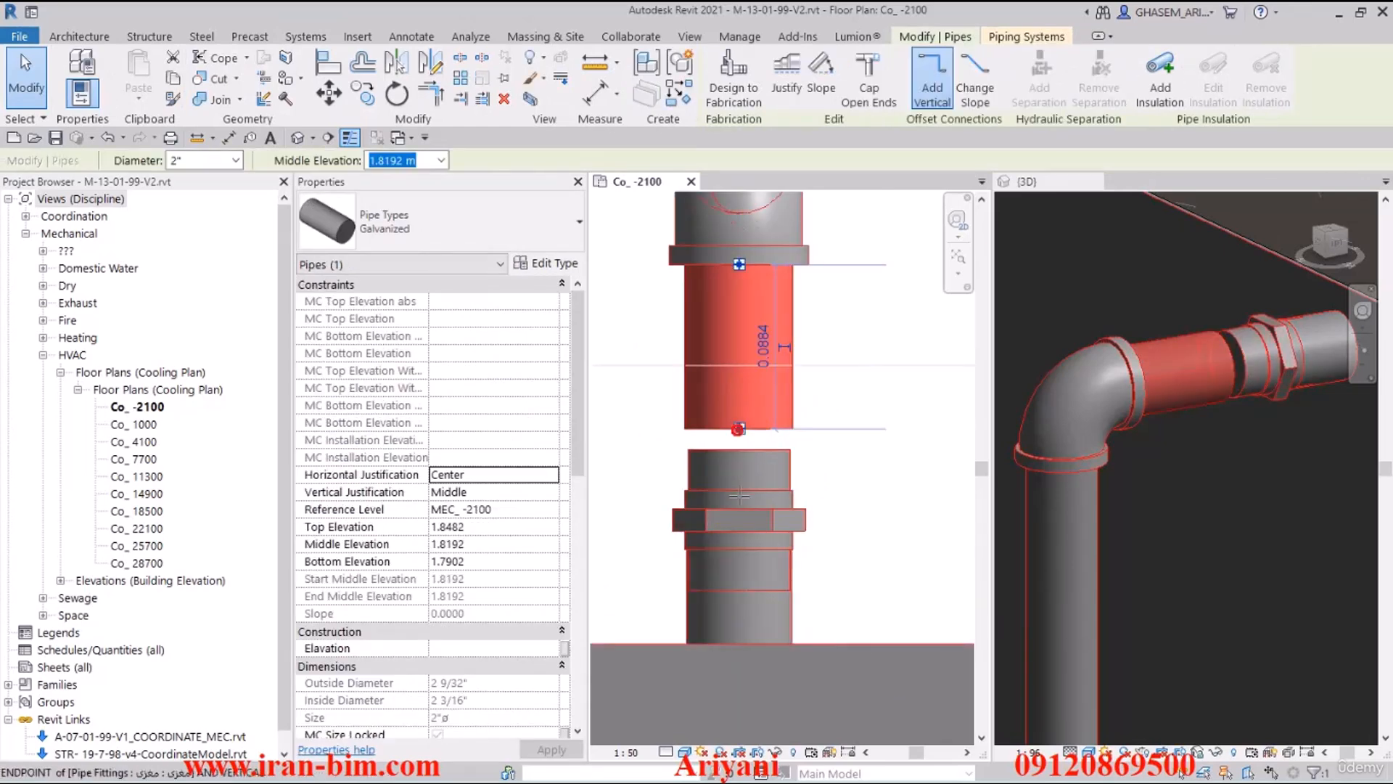
drag(737, 429, 741, 490)
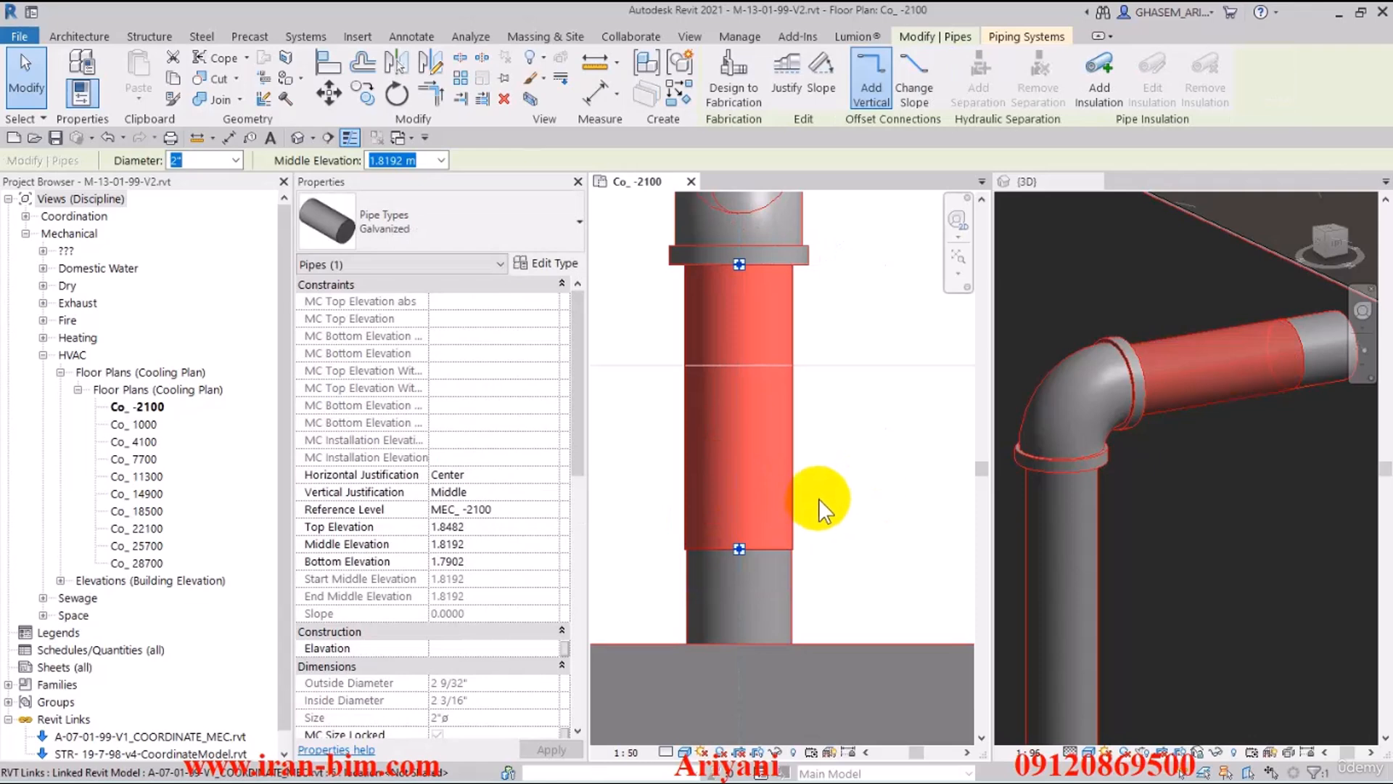
click(748, 489)
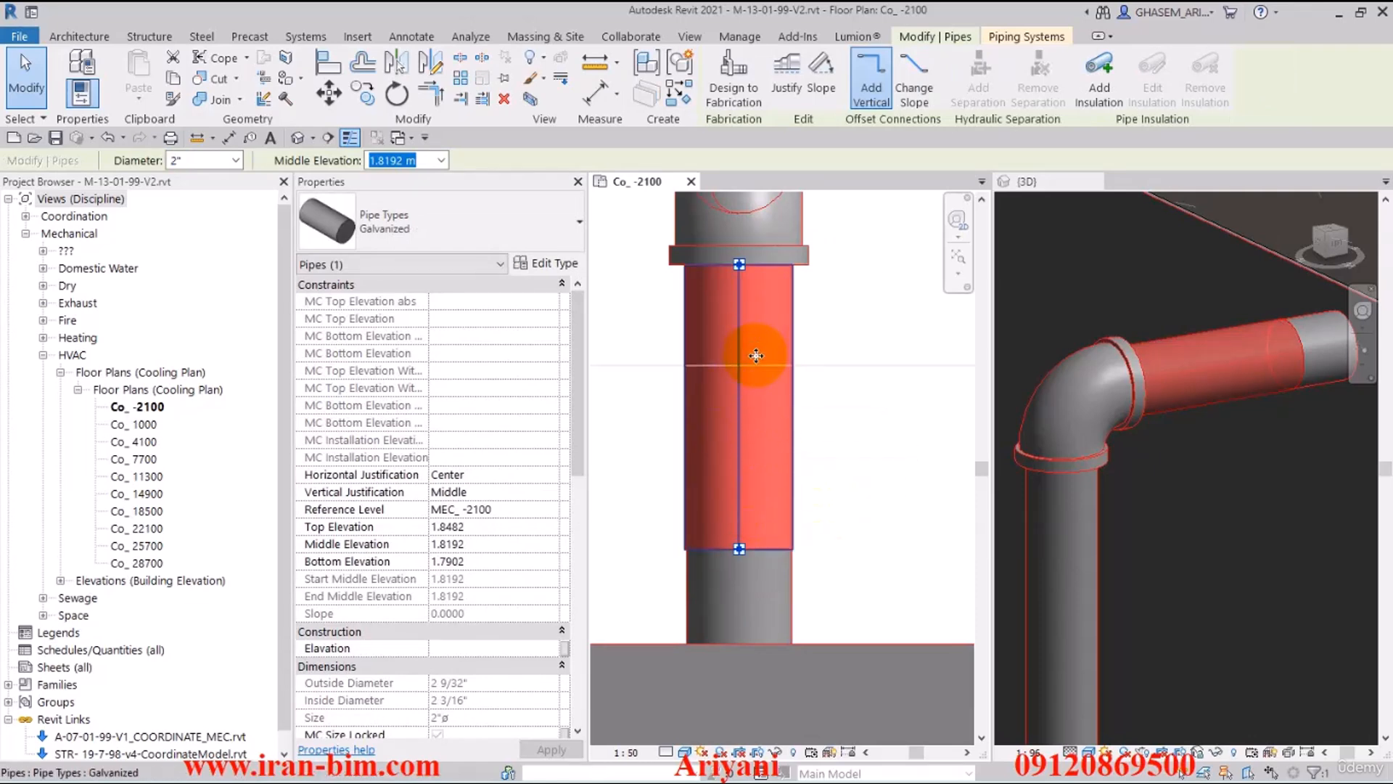
key(ctrl+z)
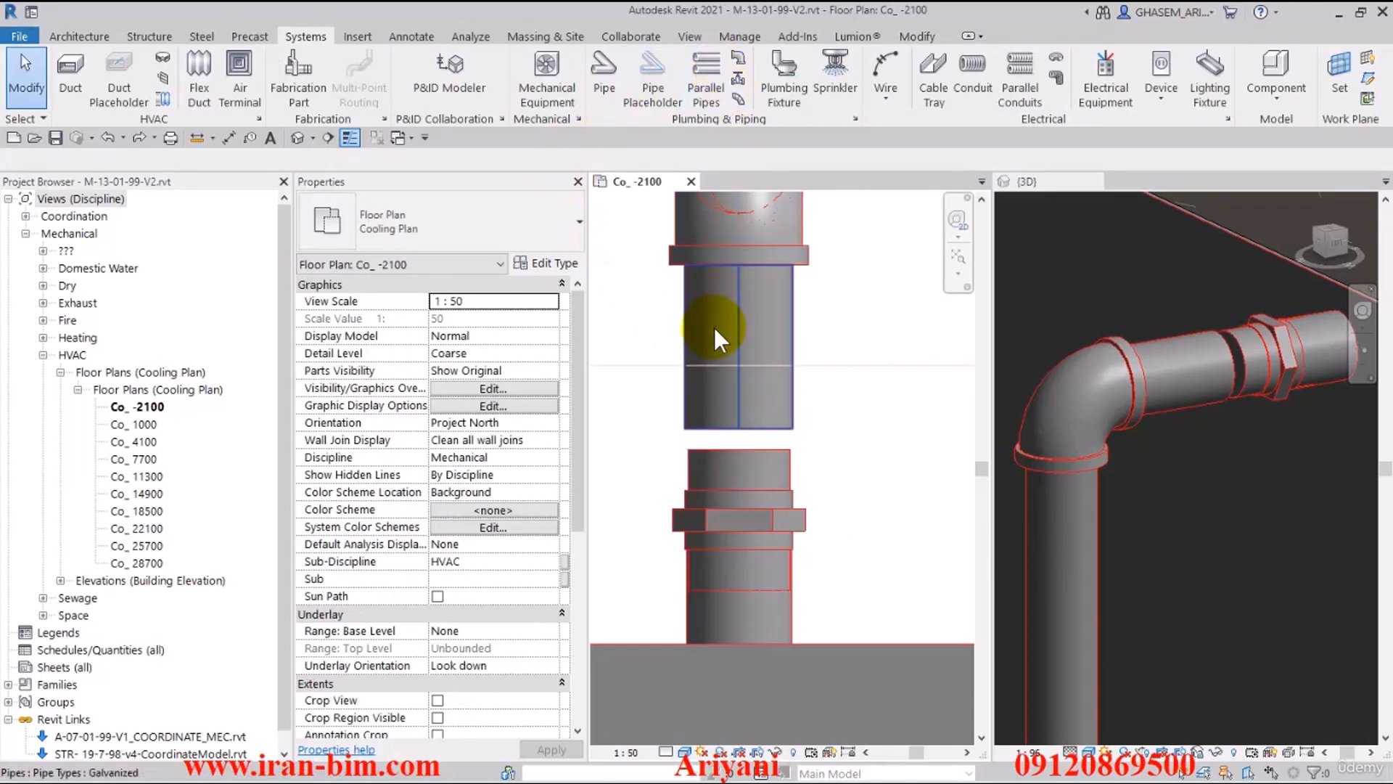
- Extend the elbow pipe through the مغزی fitting to the tank stub and split it near the stub to insert a union
click(746, 402)
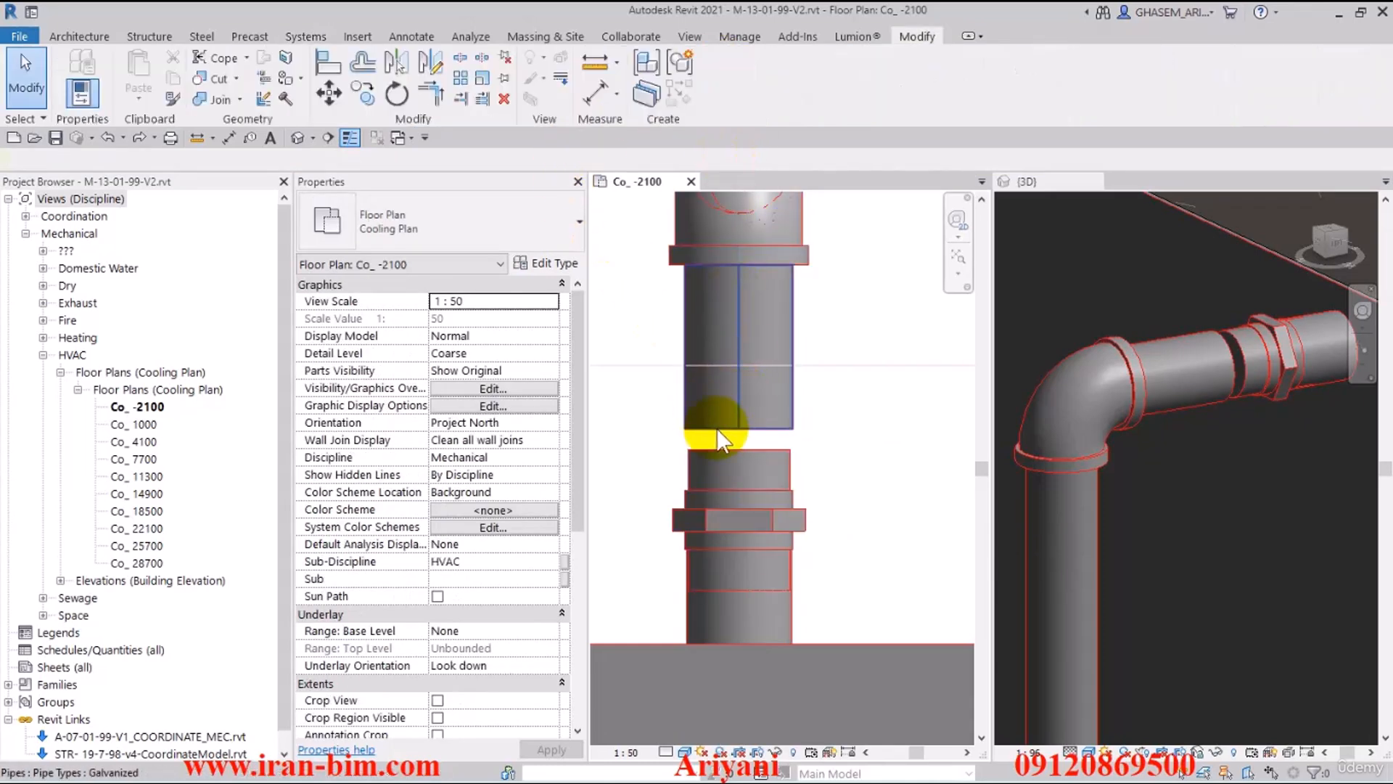
drag(738, 430, 739, 492)
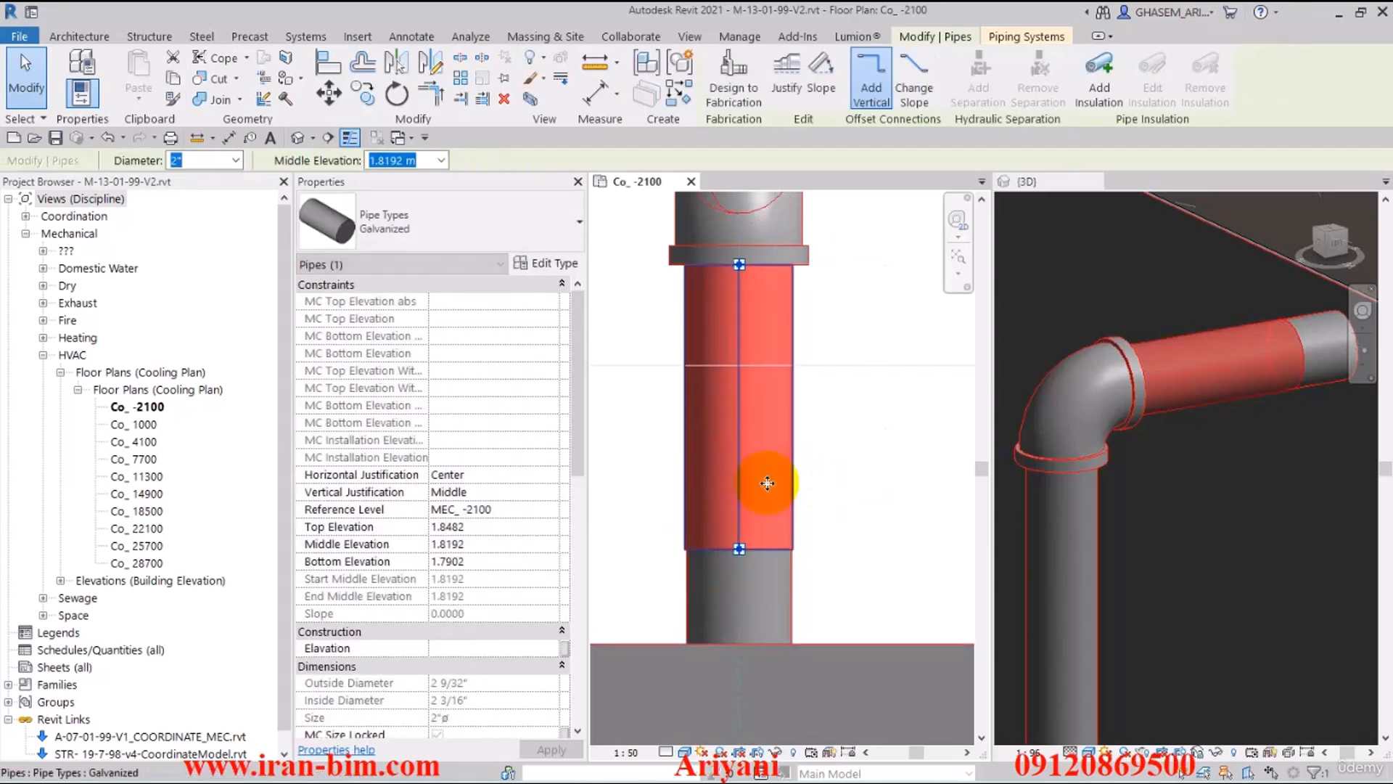
key(s)
key(l)
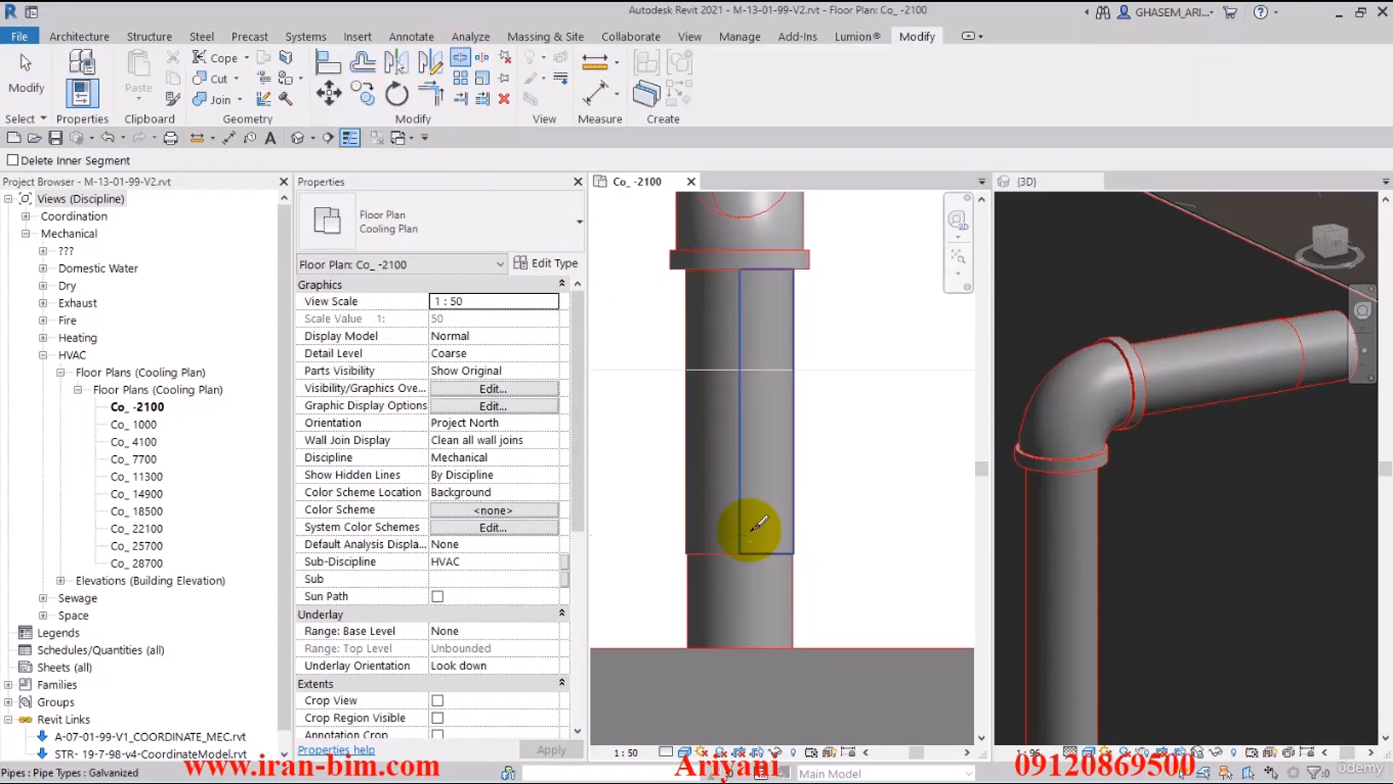
click(741, 530)
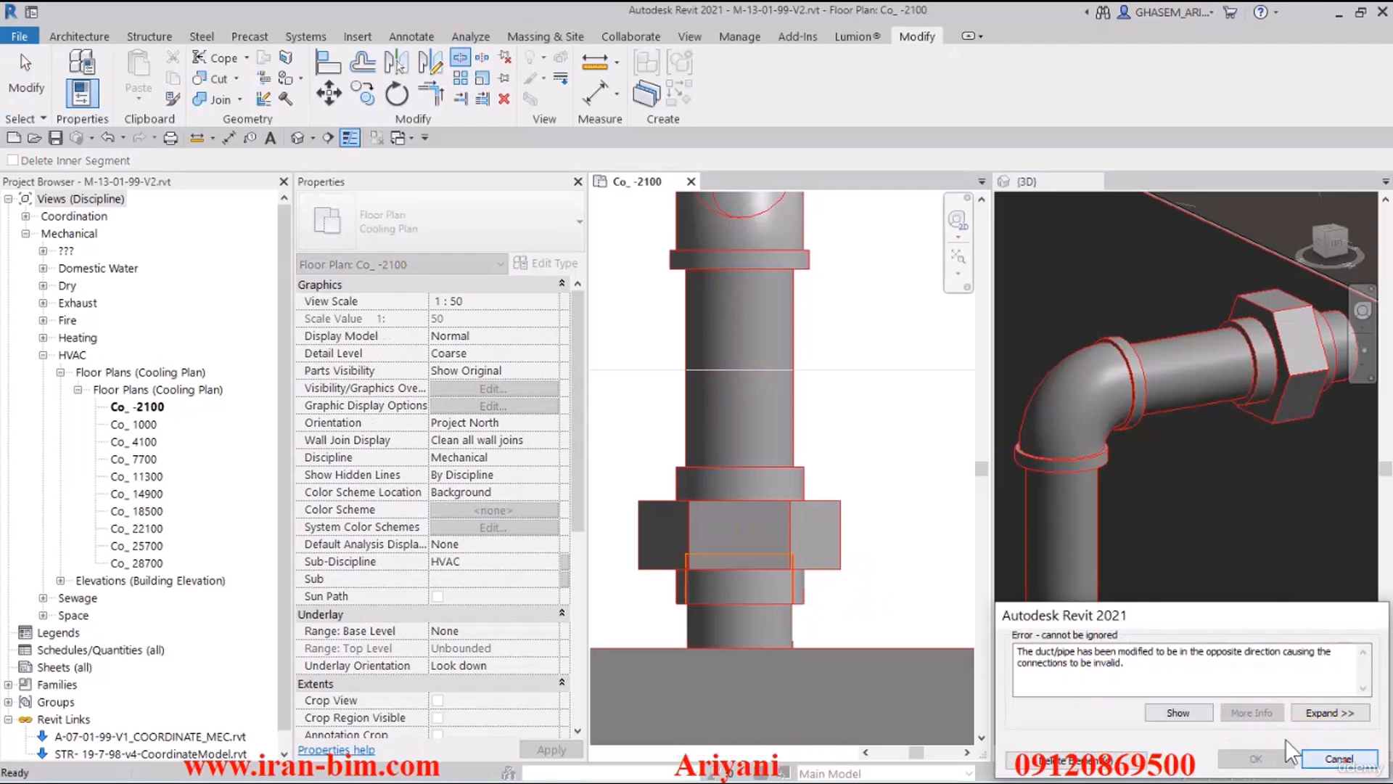
click(1339, 758)
click(821, 530)
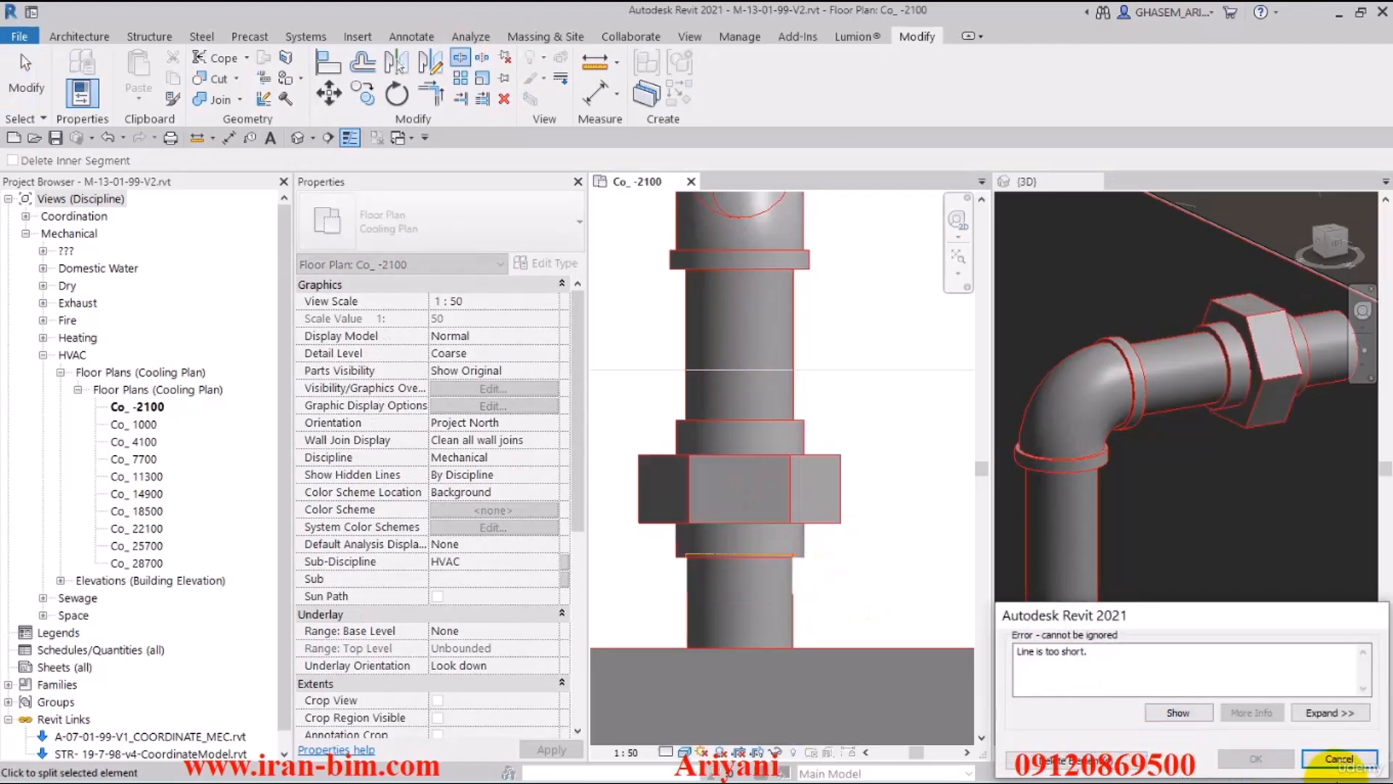
click(1310, 760)
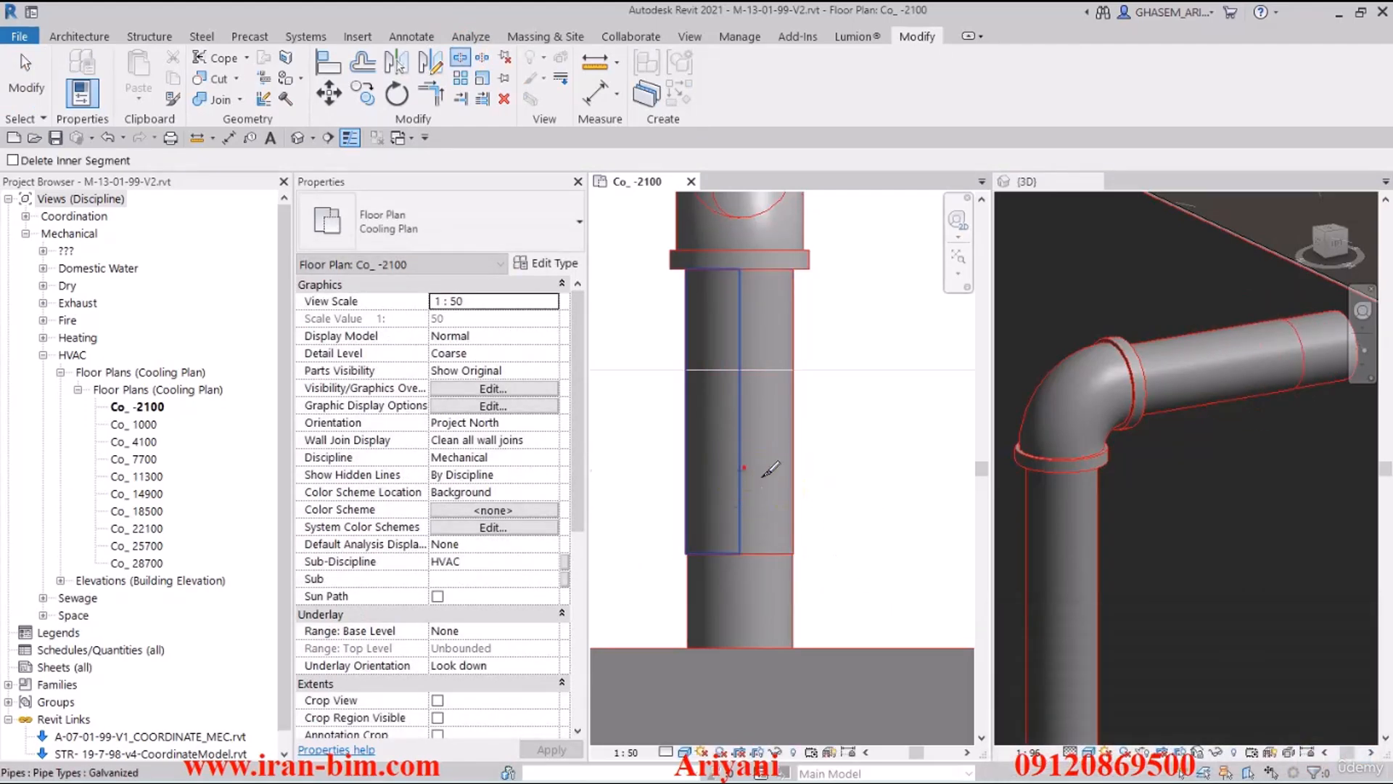
click(821, 493)
click(31, 90)
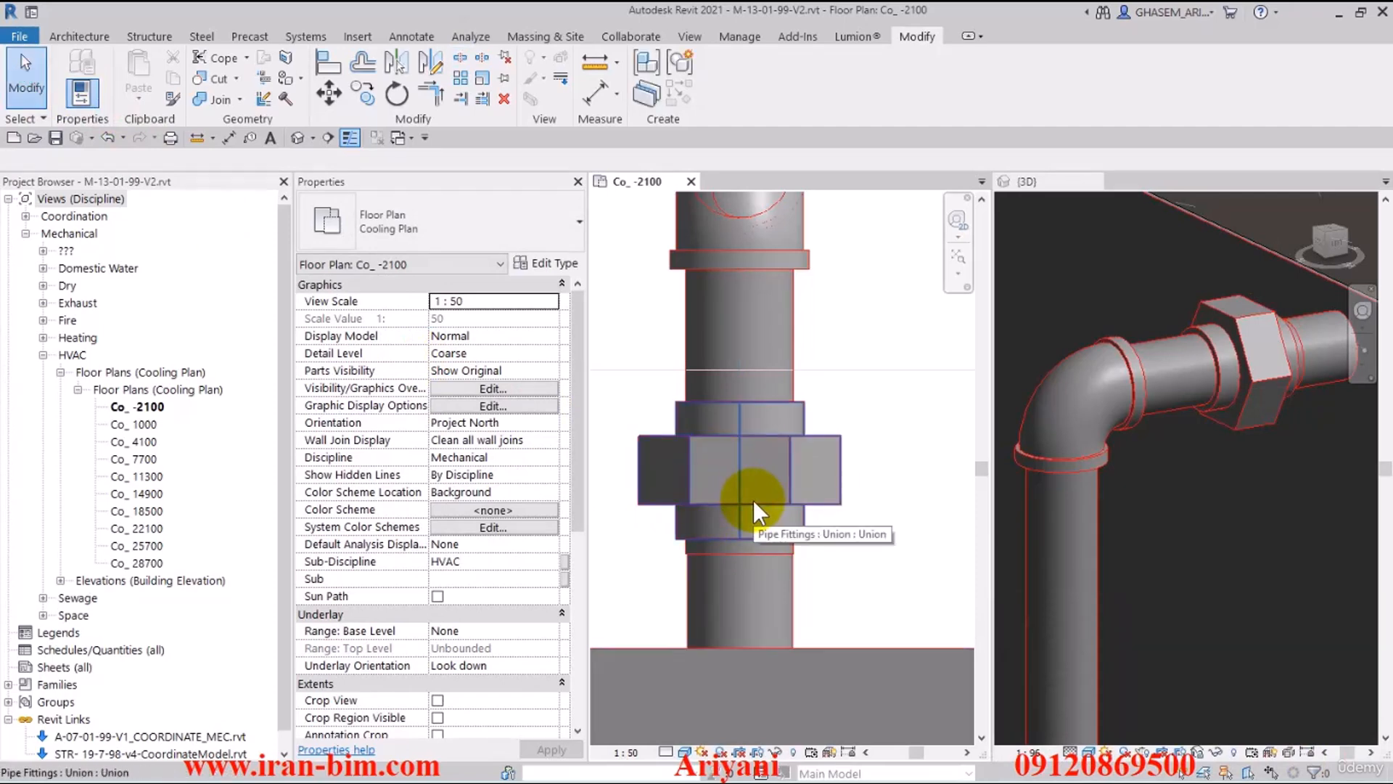
- Examine the fitting types available for the inserted union, keeping its current type
click(753, 471)
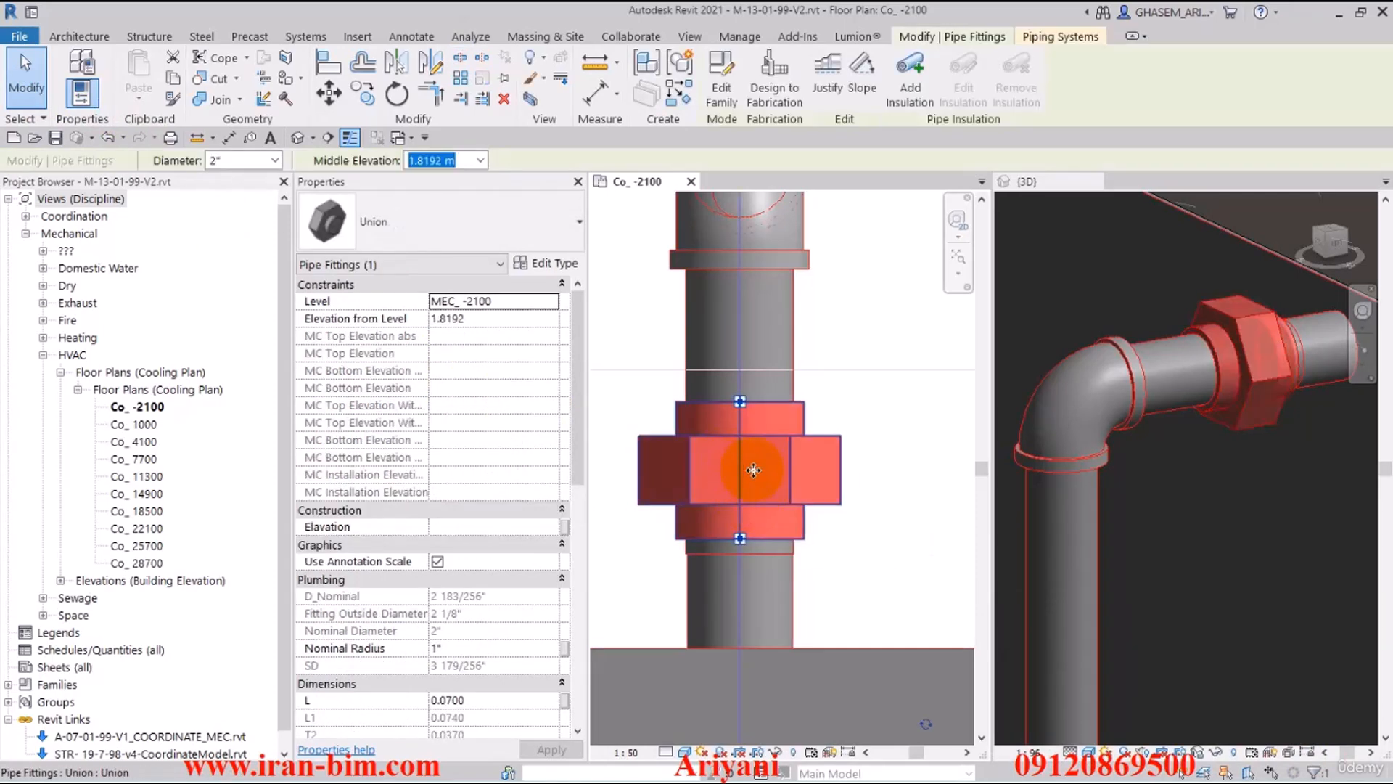
click(496, 233)
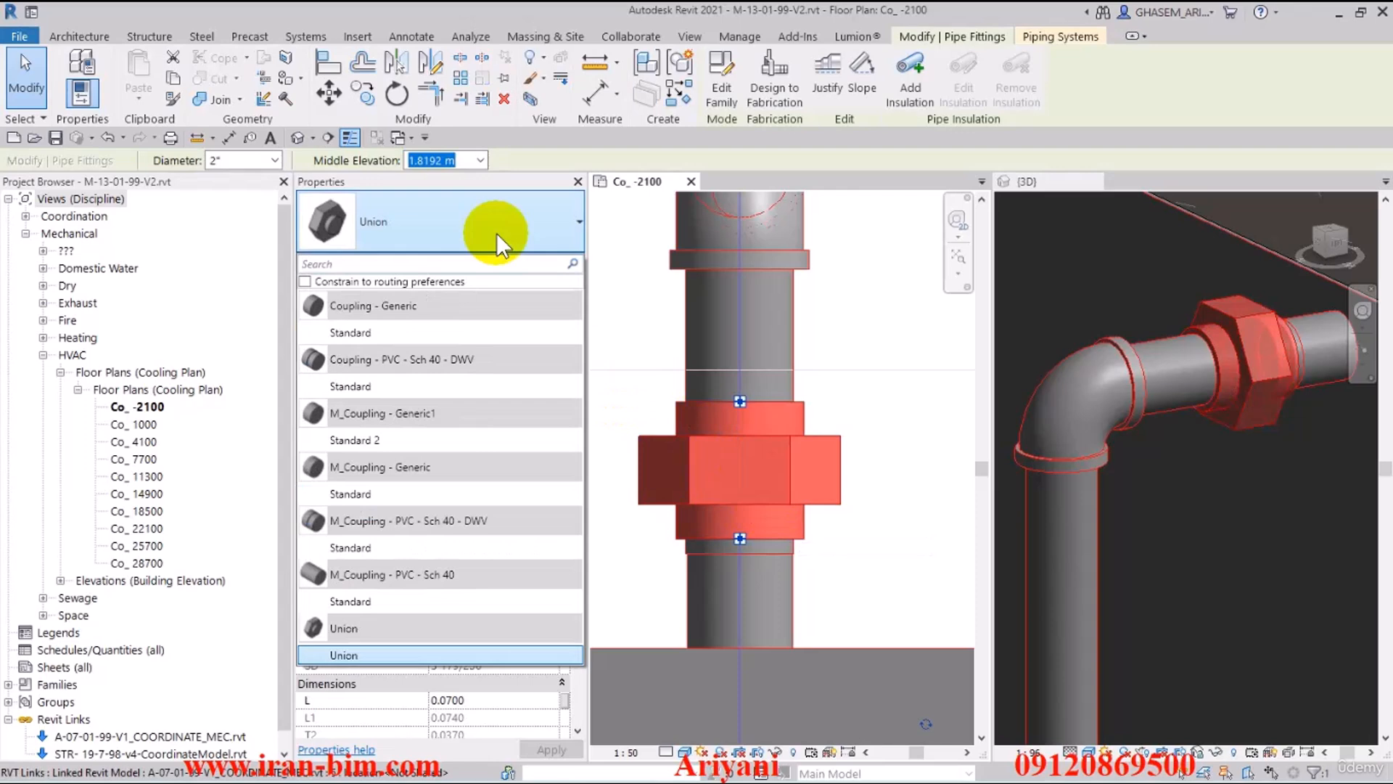
click(450, 236)
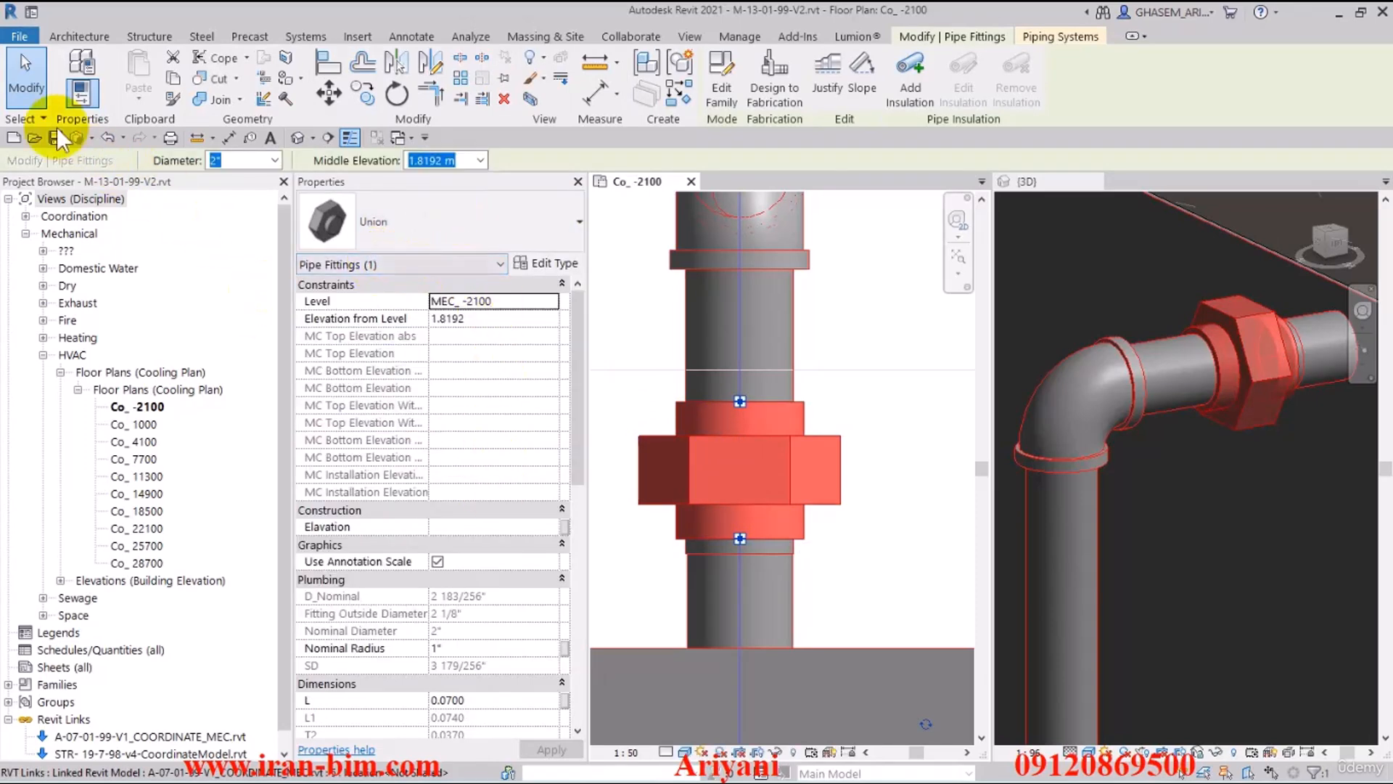
click(27, 80)
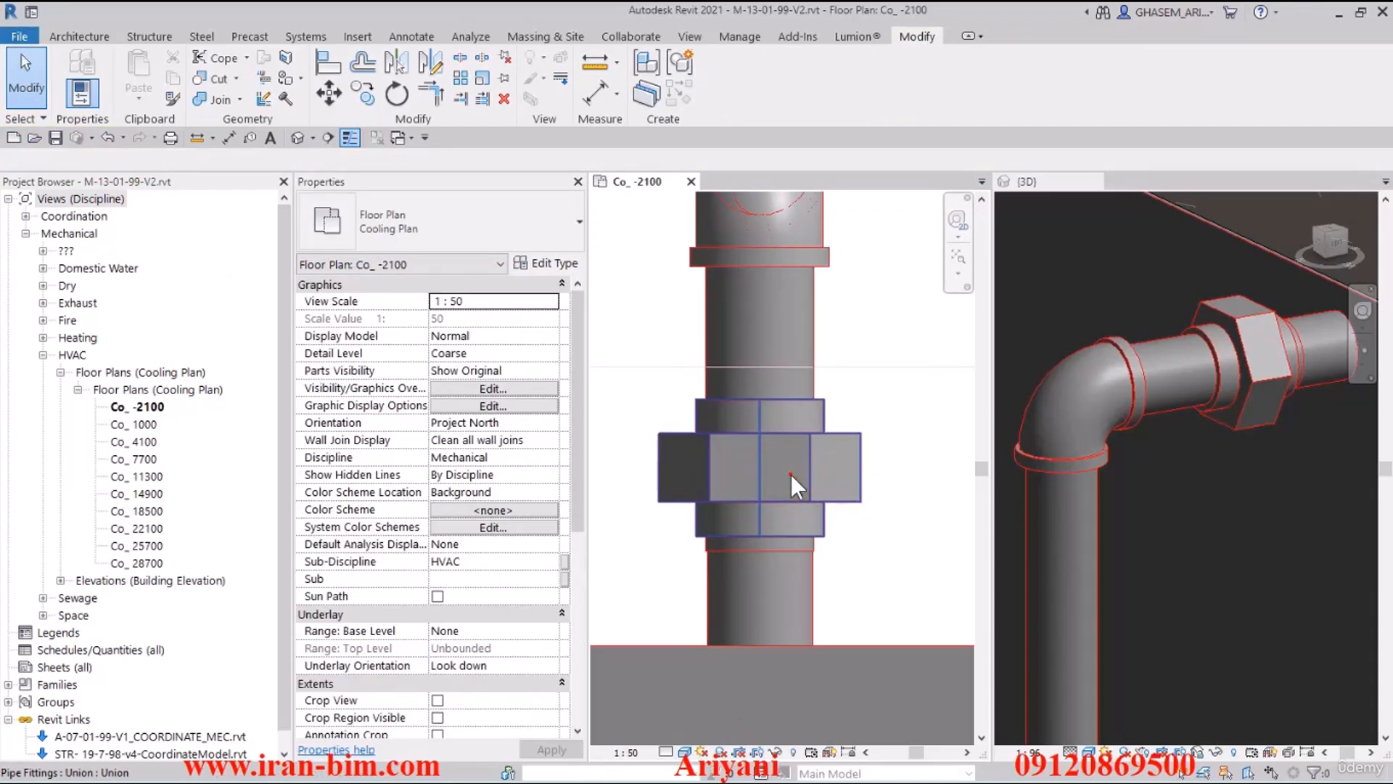
- Delete the union and the short leftover pipe piece at the end of the tank stub
click(791, 474)
key(Delete)
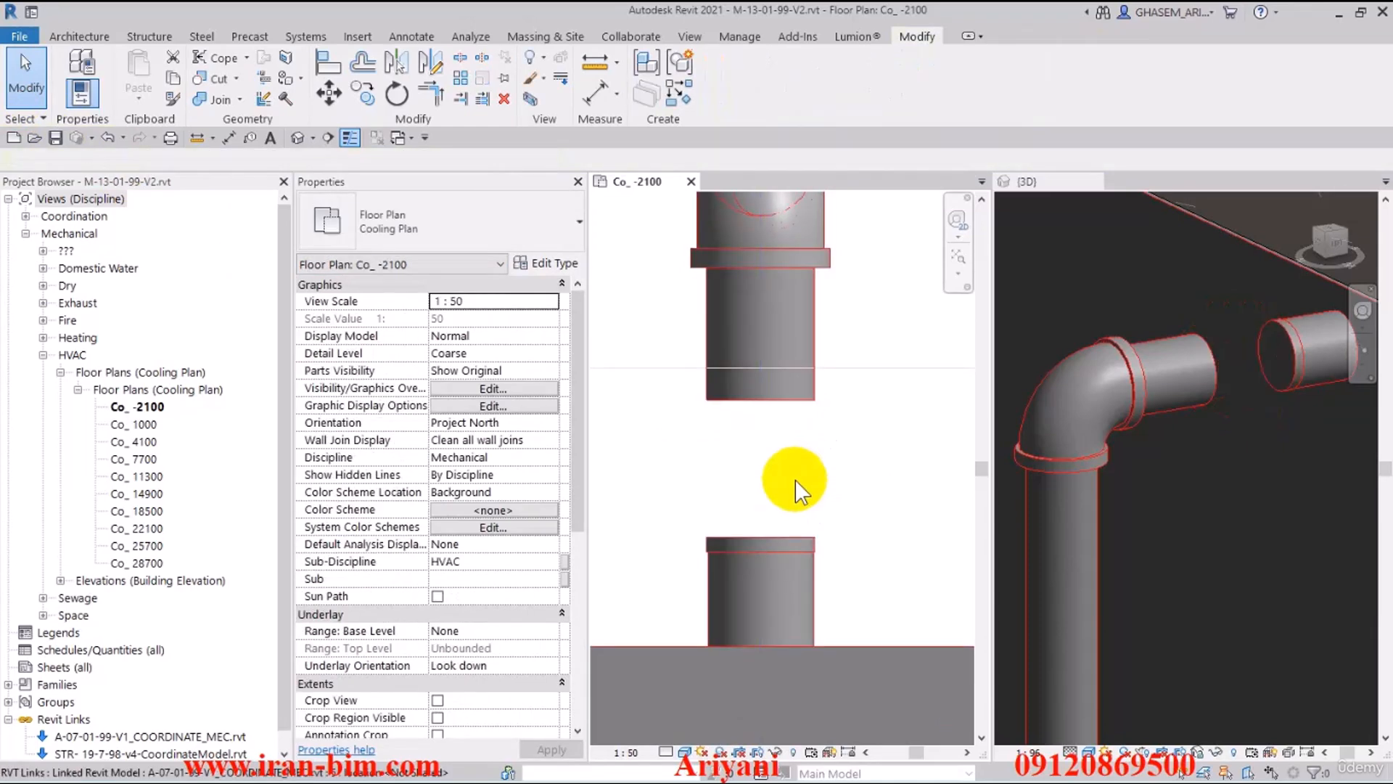
click(747, 390)
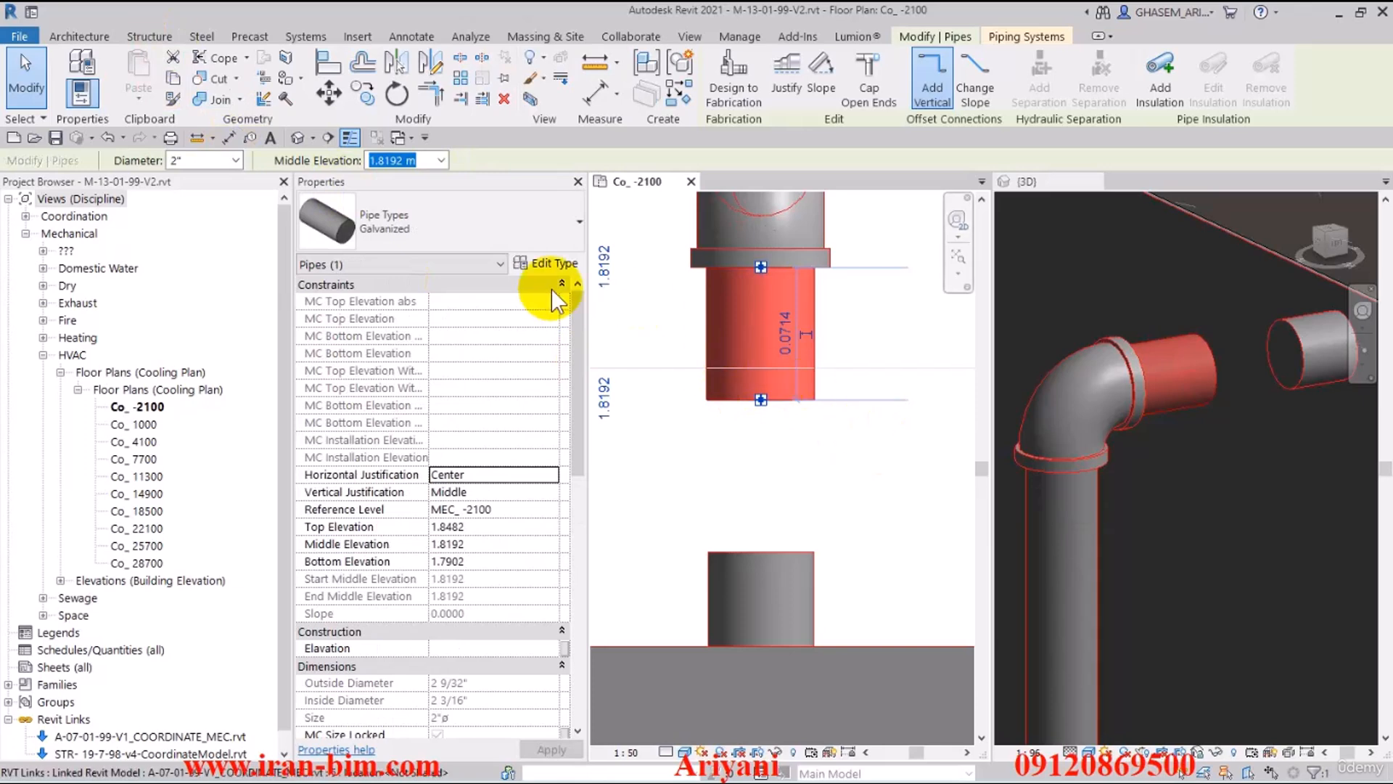
click(26, 80)
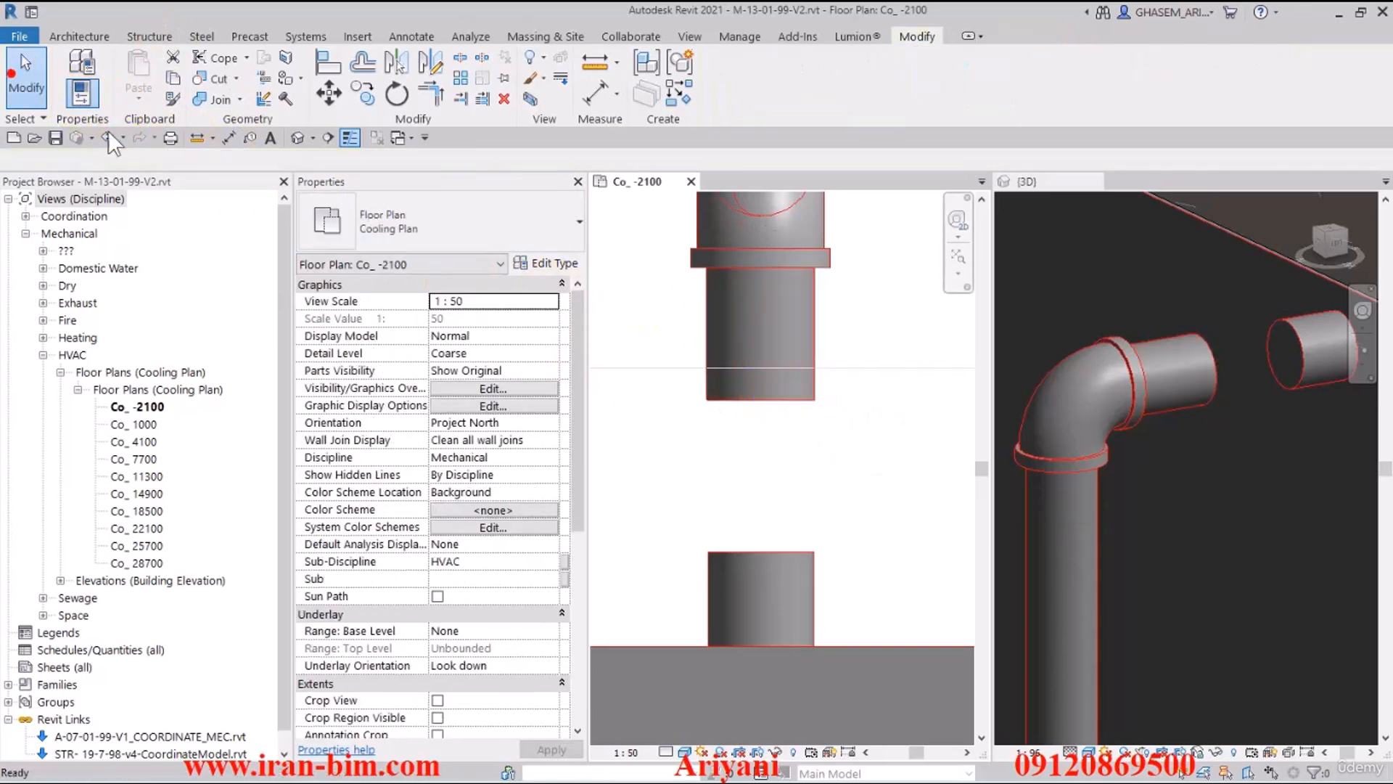
- Place a مغزی pipe fitting on the open end of the elbow's horizontal pipe
click(95, 37)
click(296, 38)
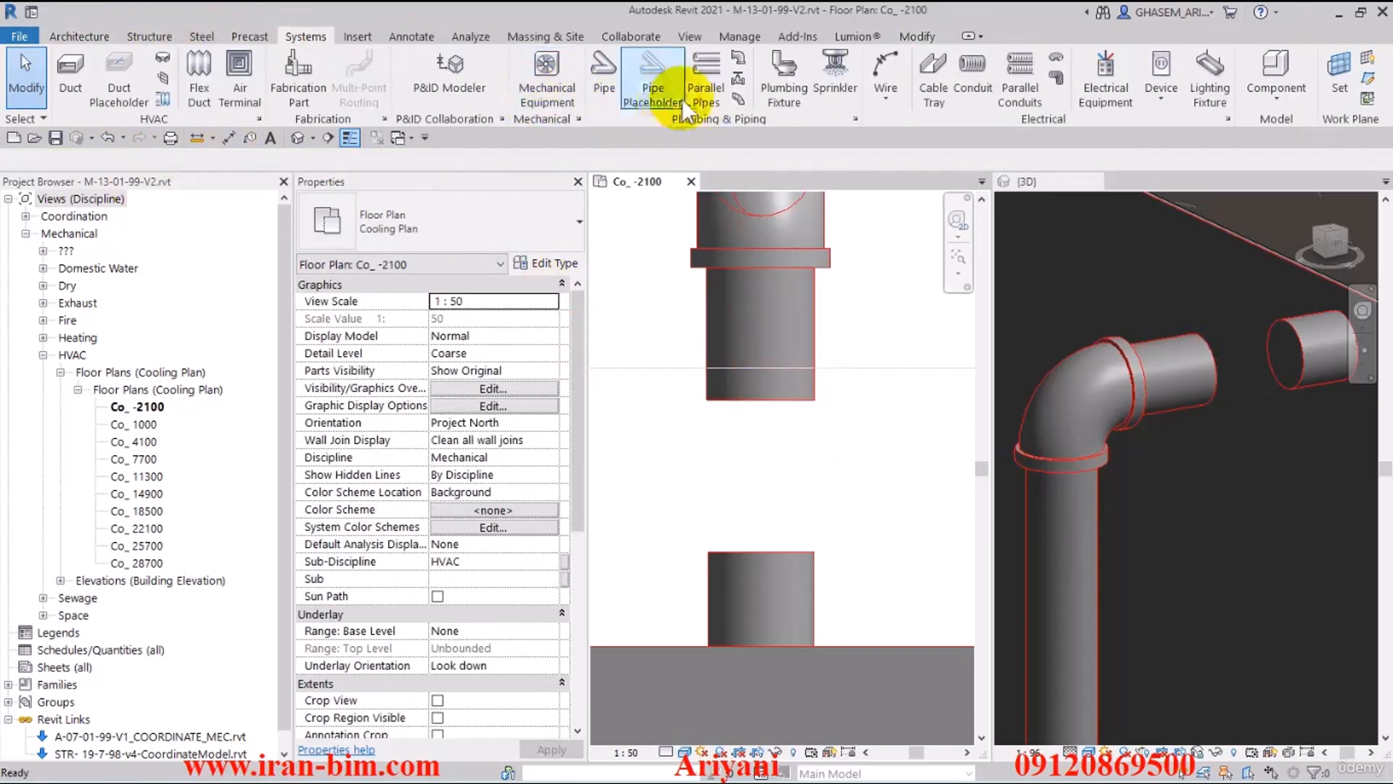
click(738, 60)
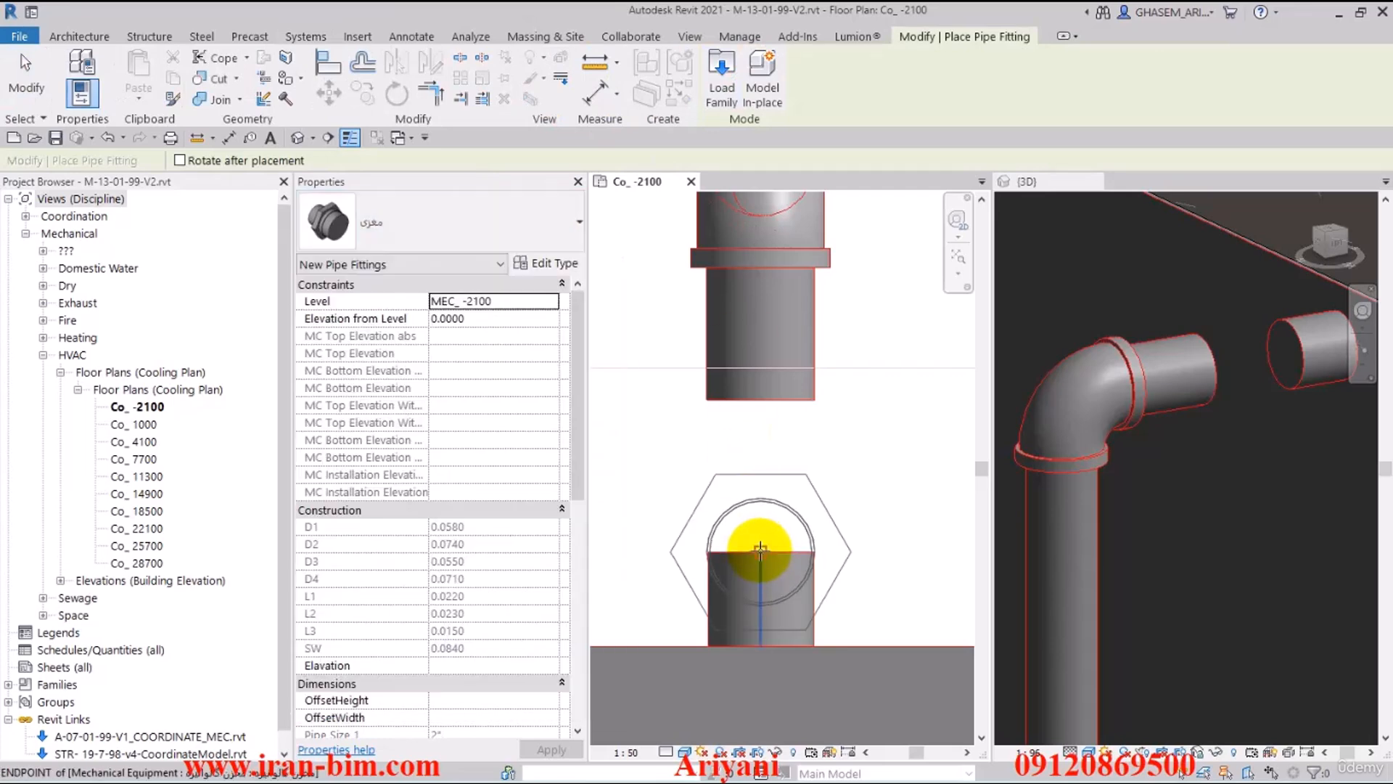
click(777, 413)
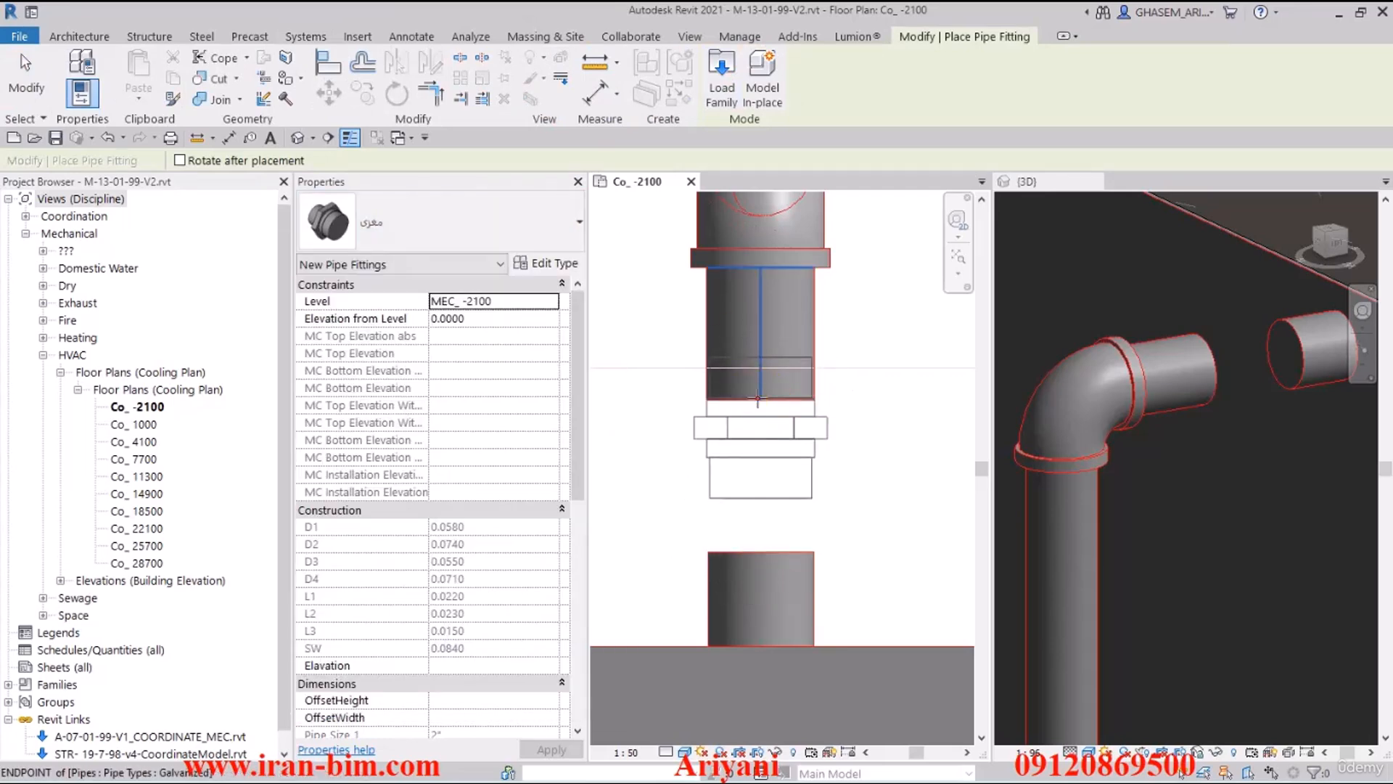
key(Escape)
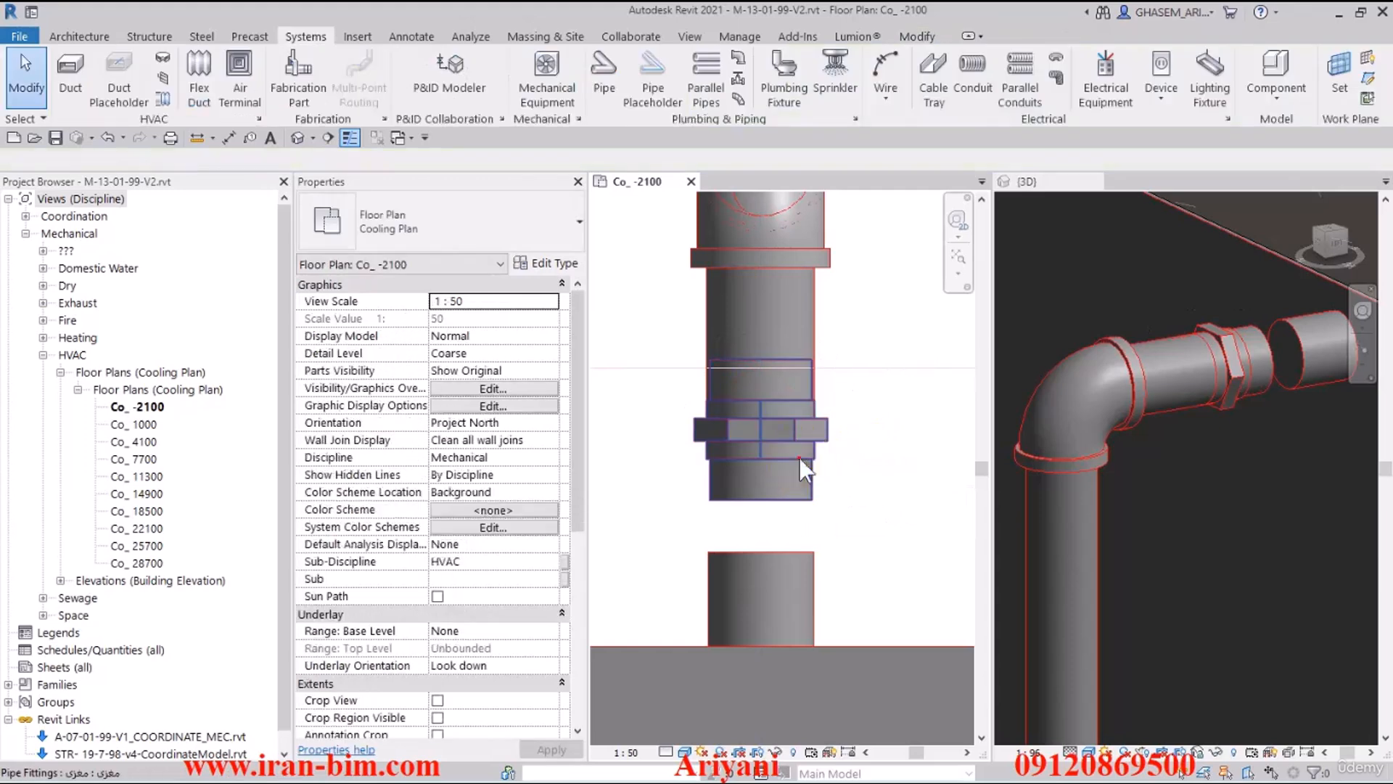
- Move the مغزی fitting's free connector onto the tank stub so the elbow pipe stretches to it, and check the connection in 3D
click(806, 357)
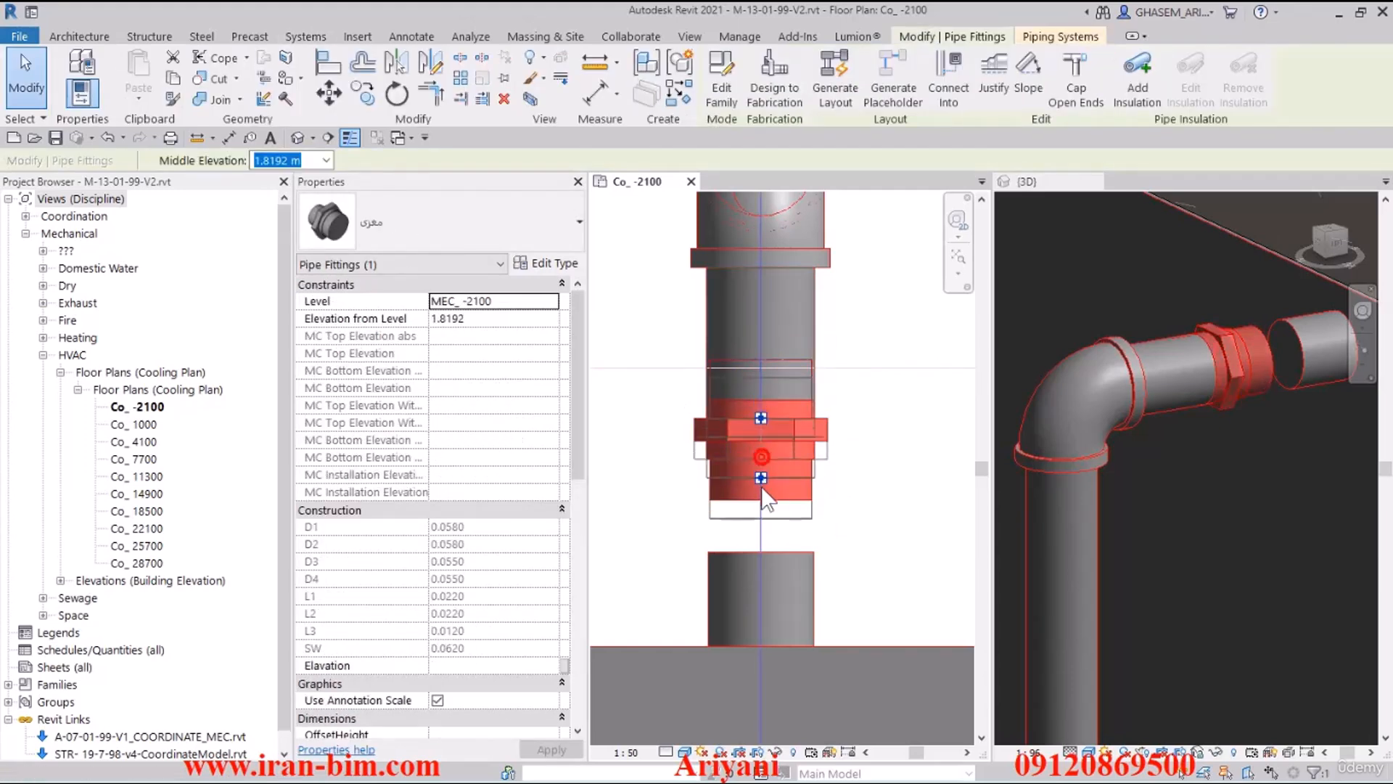
drag(762, 489, 759, 555)
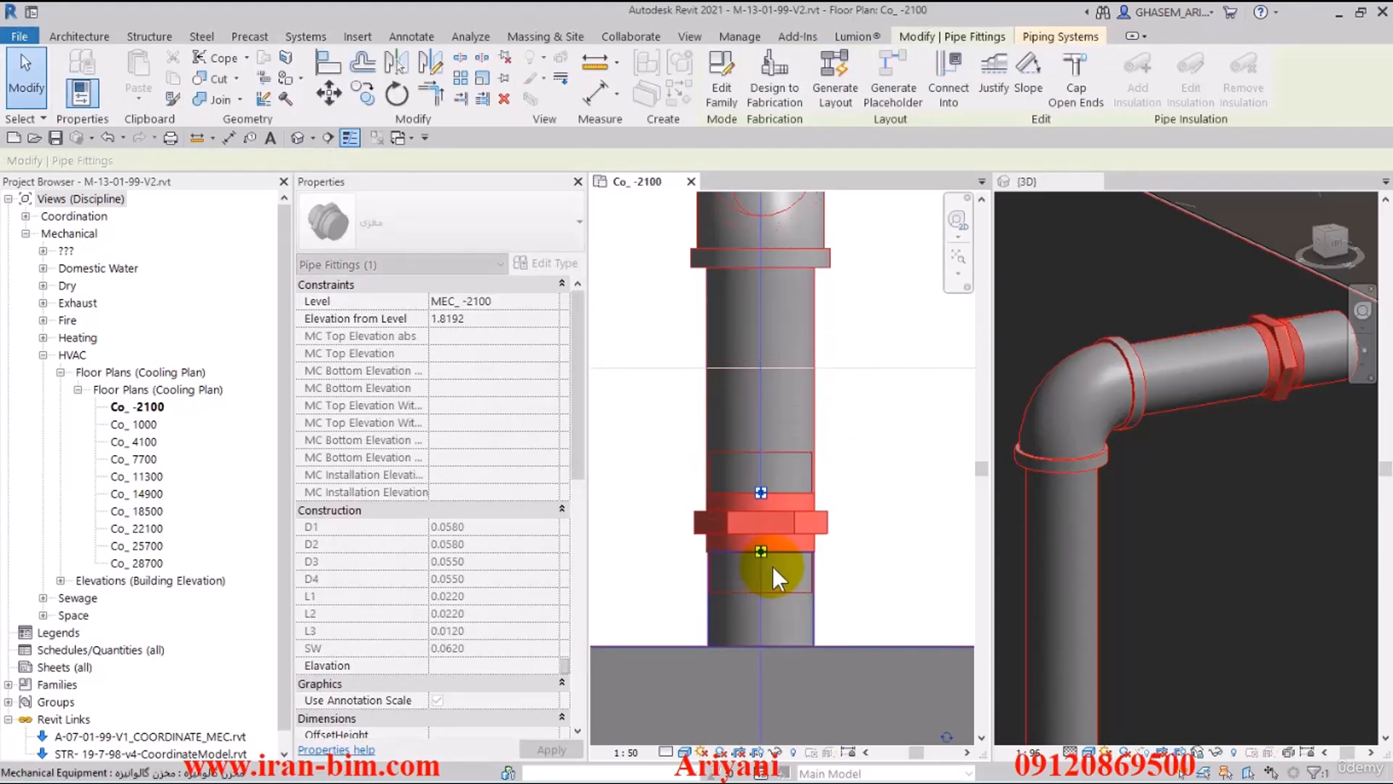
click(864, 476)
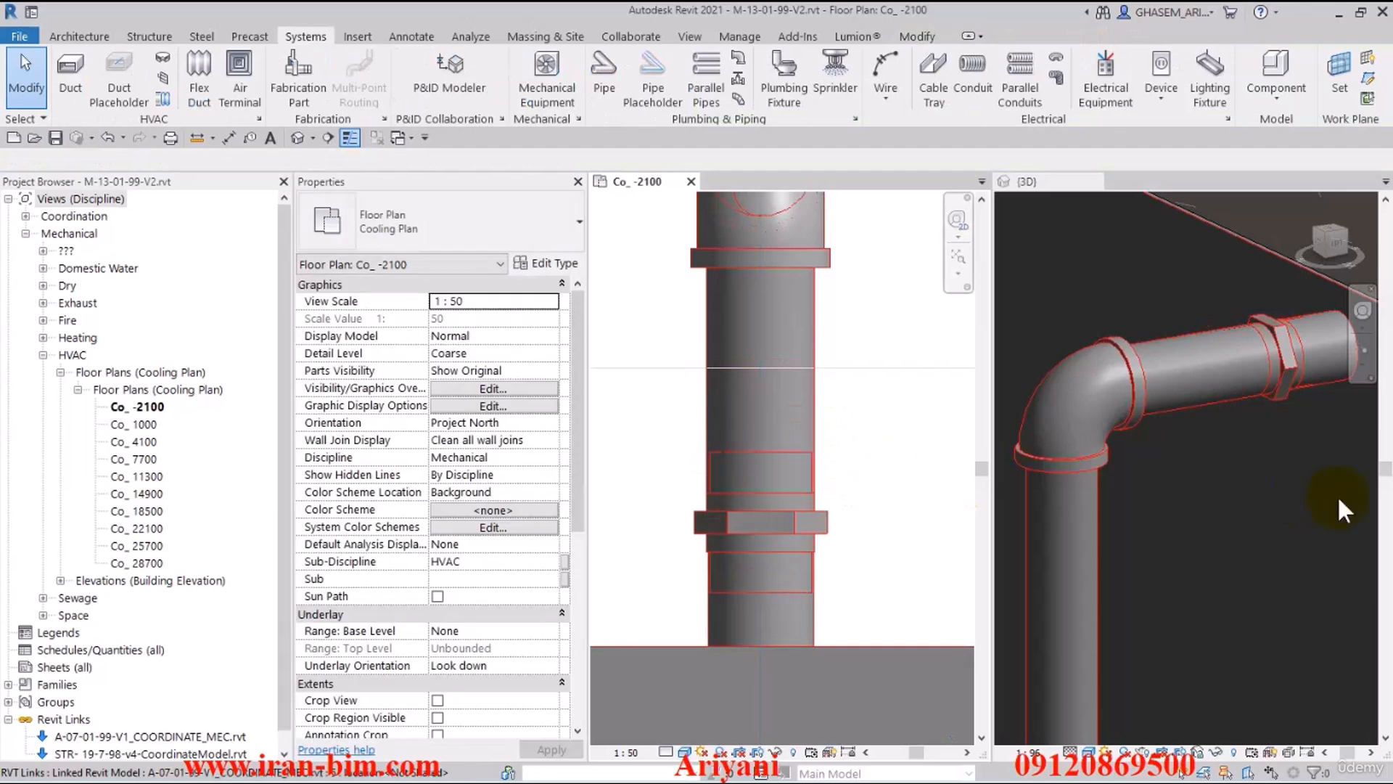
scroll(1220, 409, down, 4)
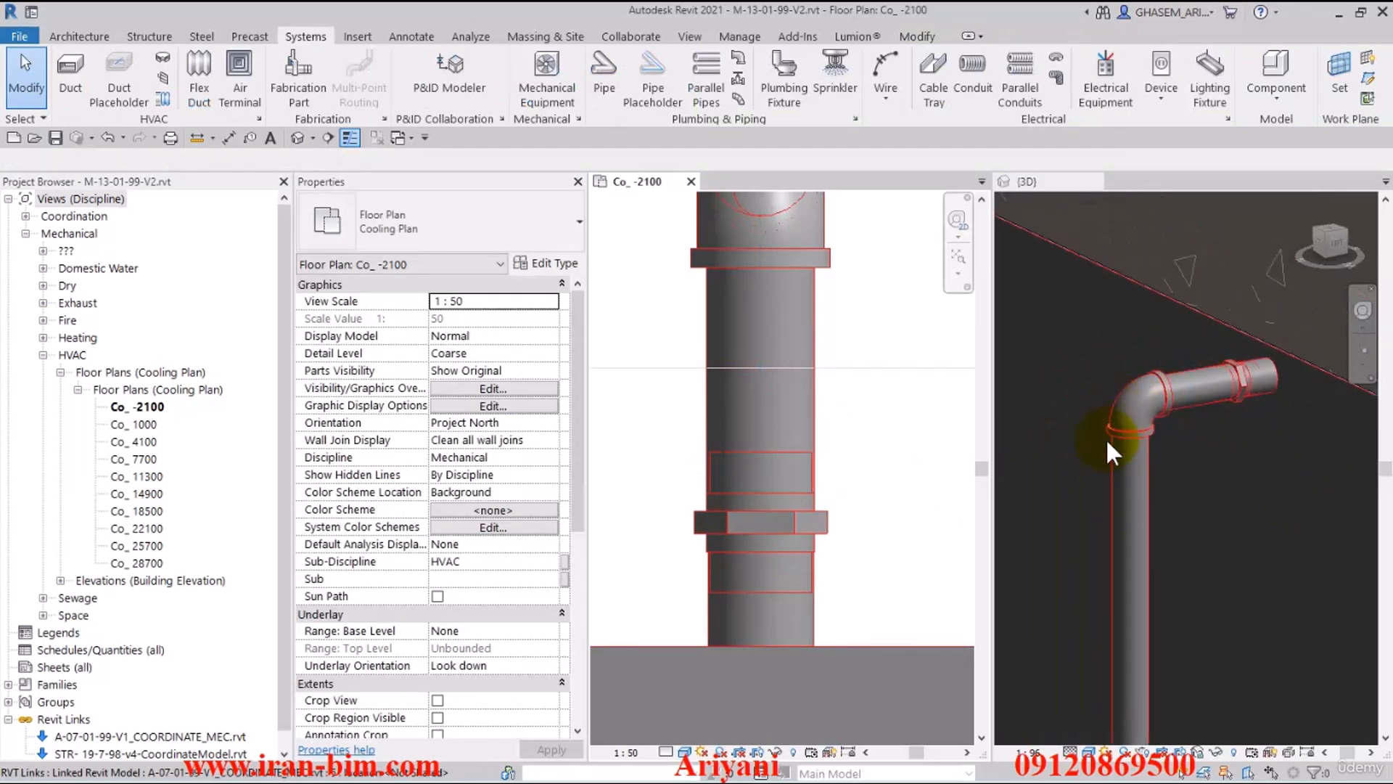
scroll(1106, 437, down, 8)
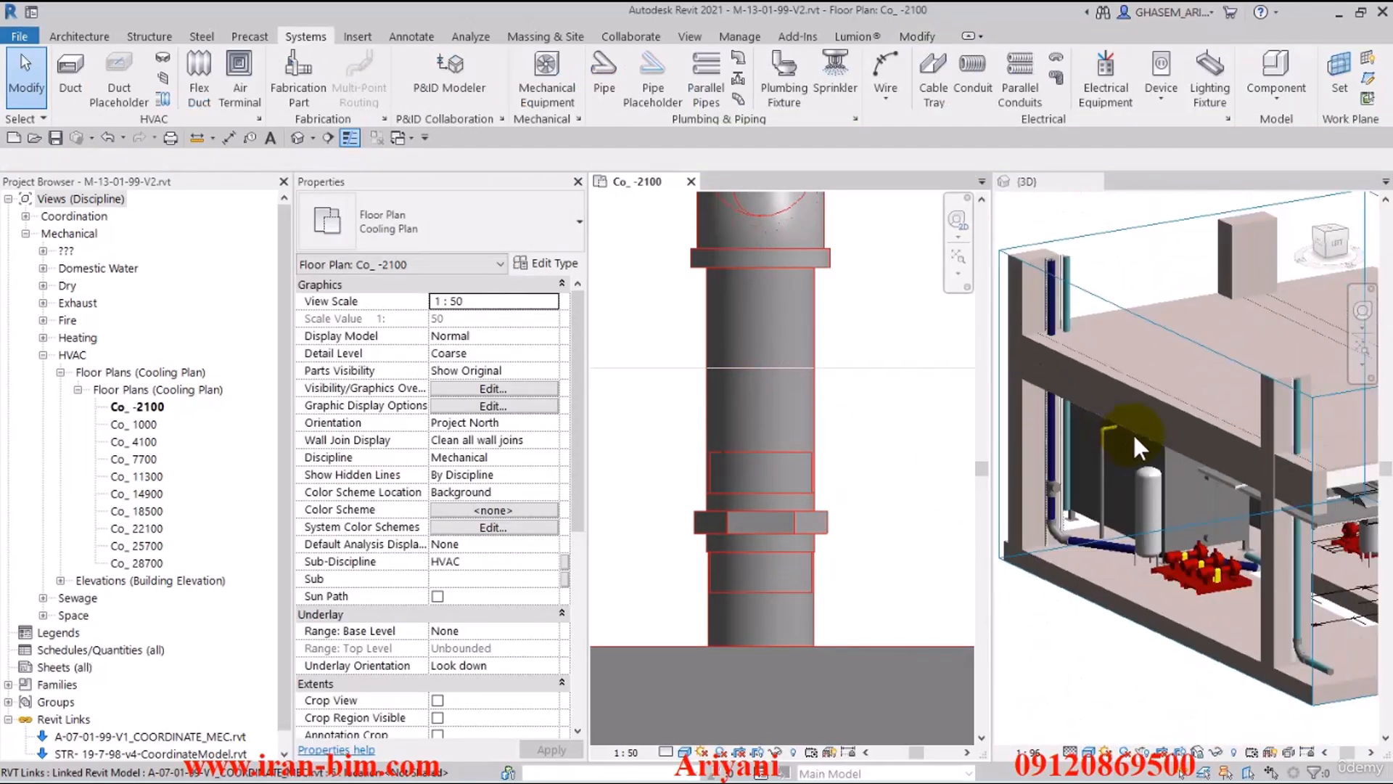
click(1133, 462)
shift+middle_drag(1192, 455, 1236, 436)
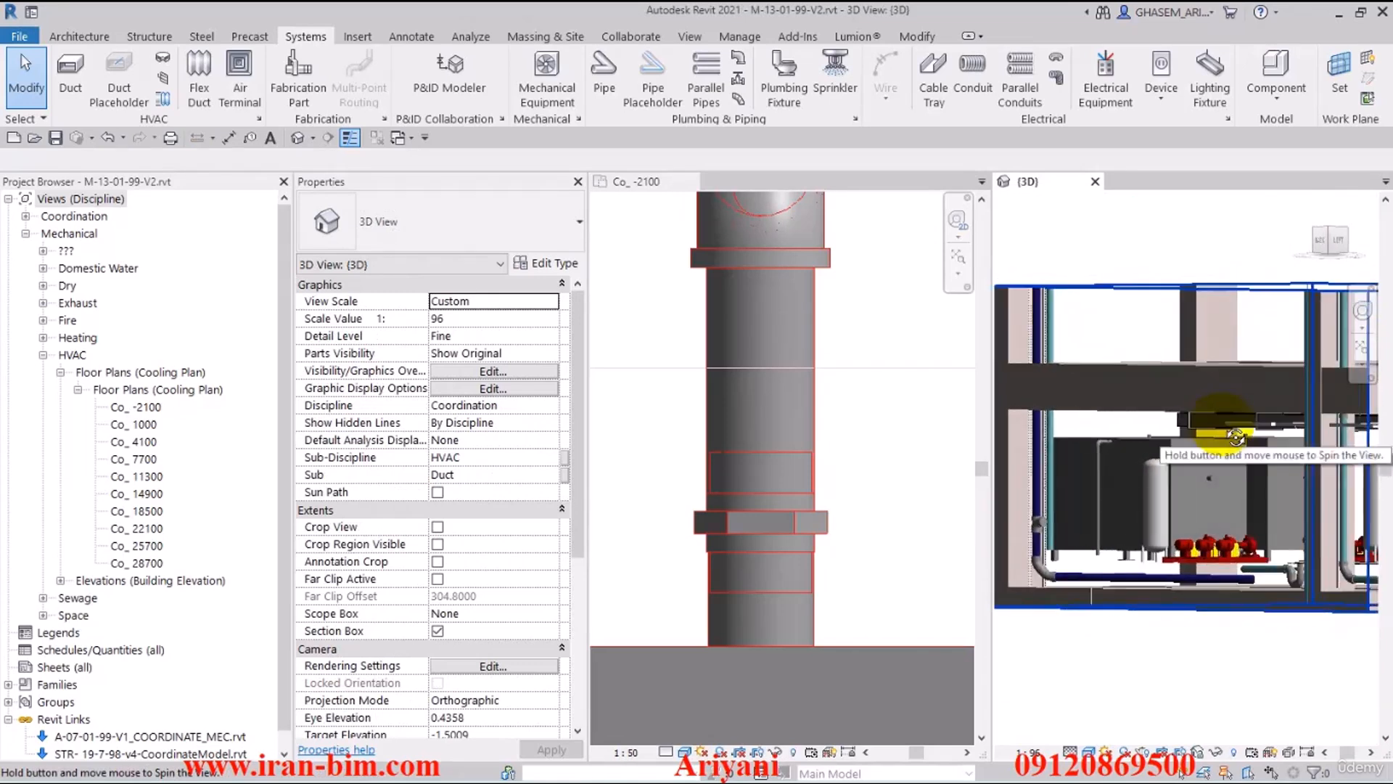
- Copy the vertical drop, elbow, horizontal pipe and مغزی fitting from the first tank's stub to the matching stub of the second tank
click(774, 391)
scroll(790, 371, down, 7)
middle_drag(795, 524, 791, 446)
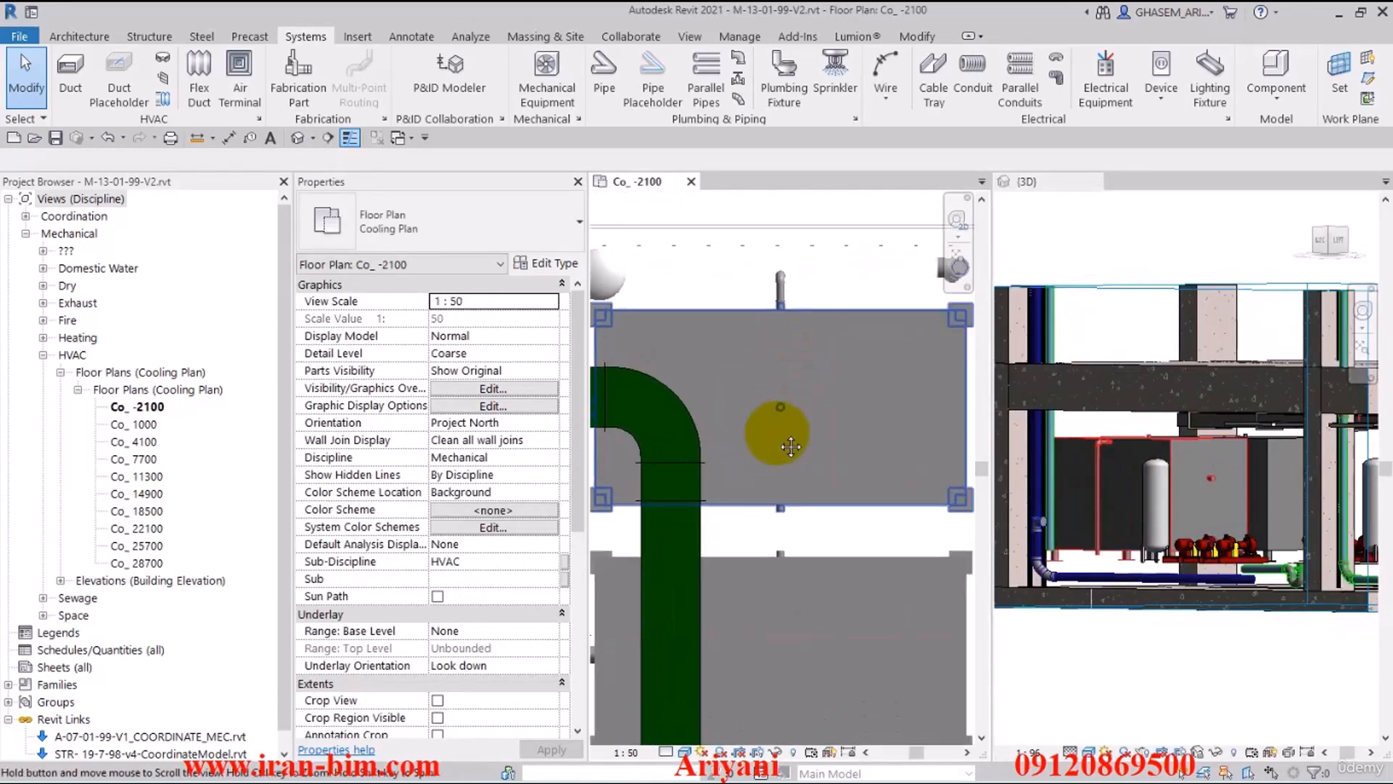
scroll(781, 377, up, 3)
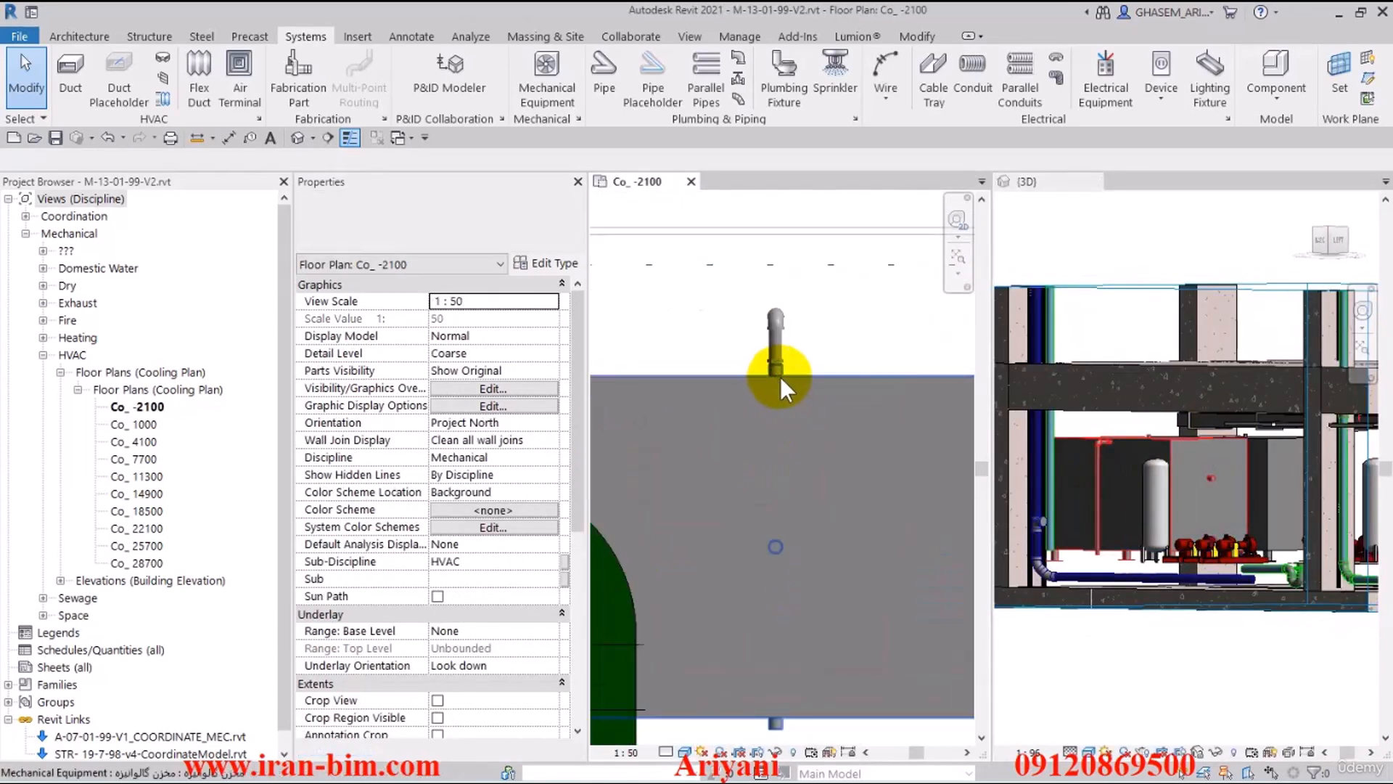
click(781, 331)
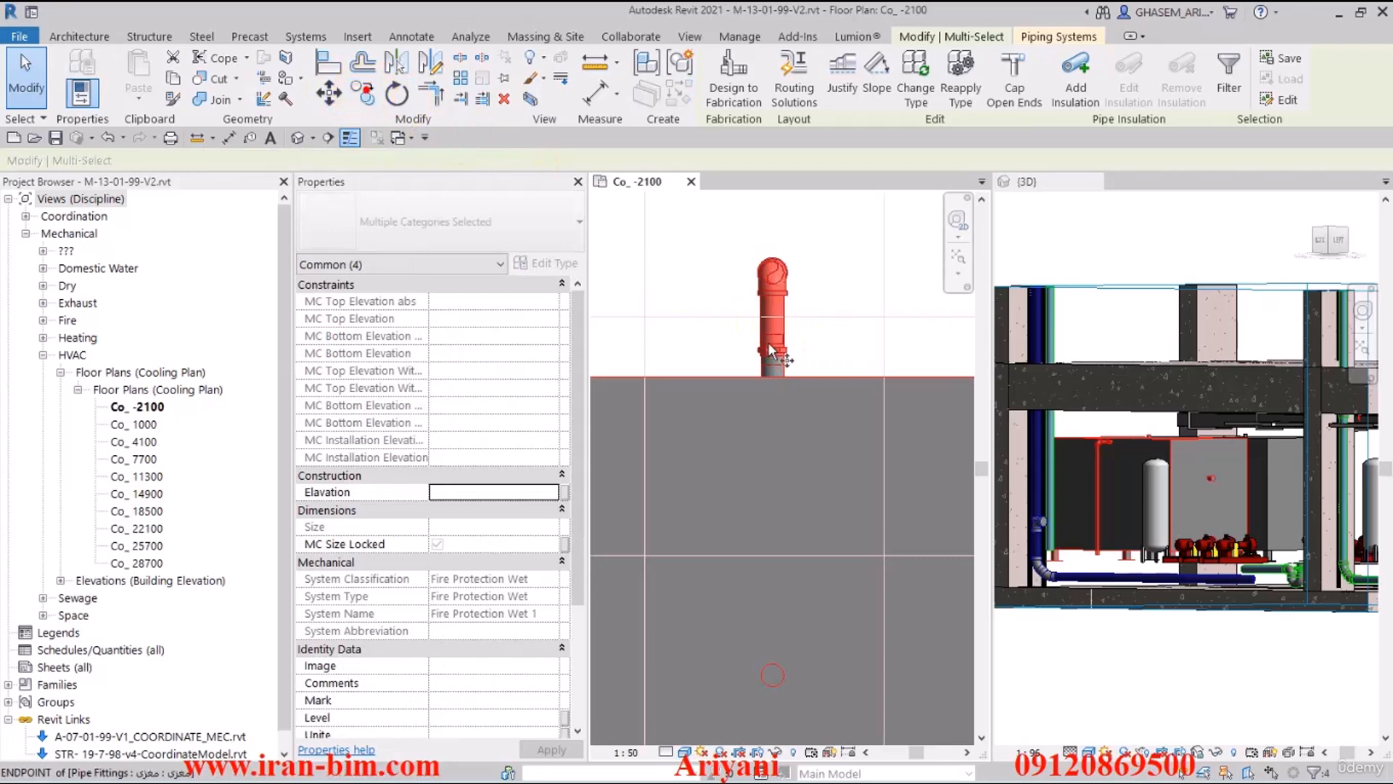
scroll(769, 360, up, 2)
click(779, 391)
scroll(798, 417, down, 5)
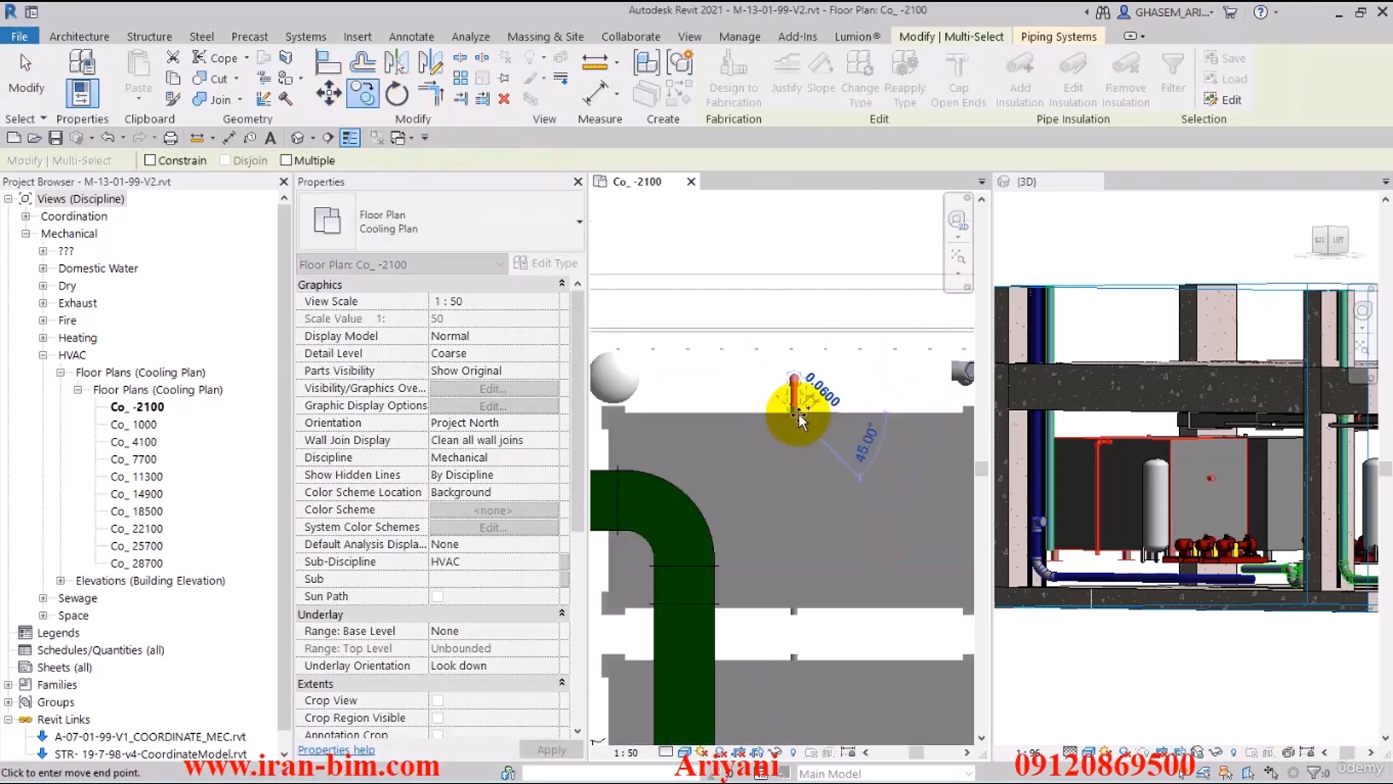
scroll(799, 414, down, 3)
middle_drag(807, 471, 797, 357)
scroll(796, 358, up, 6)
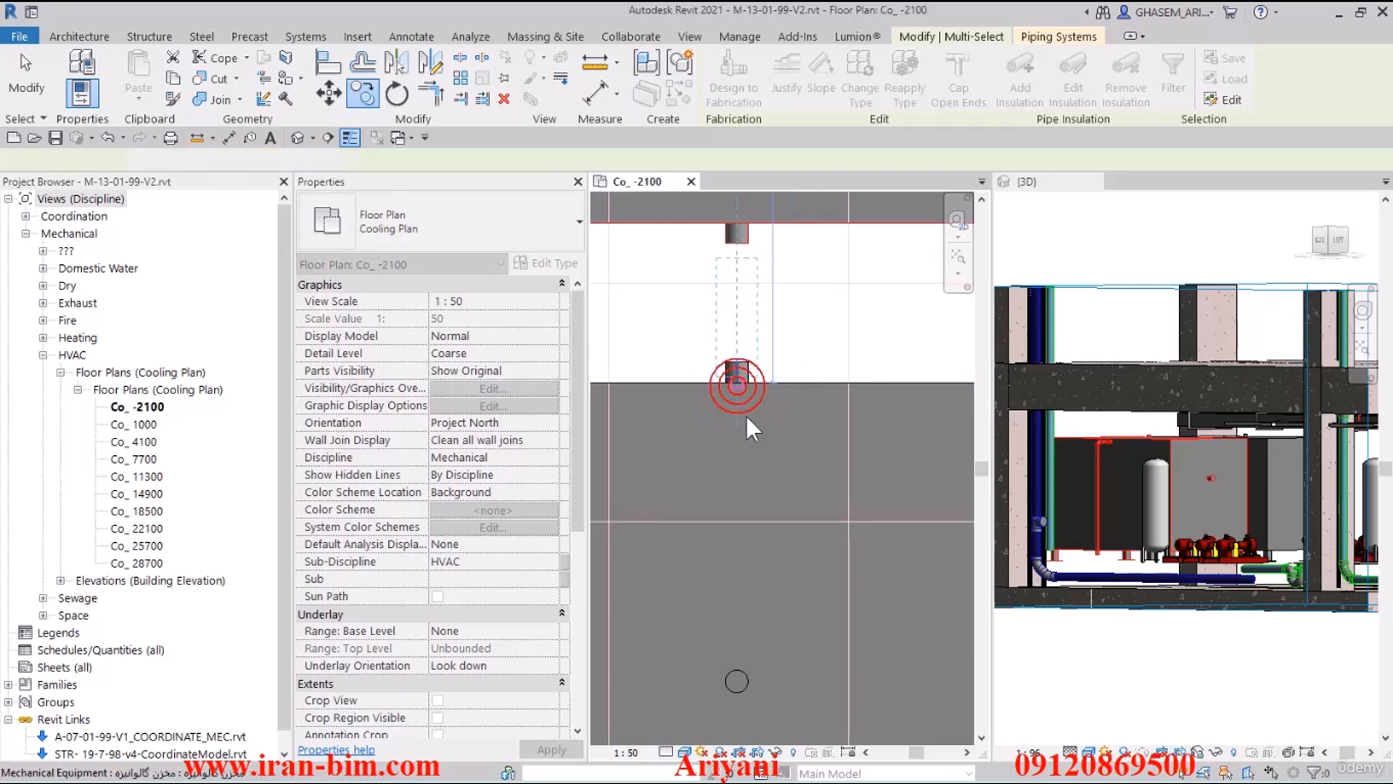
click(746, 417)
scroll(744, 410, up, 3)
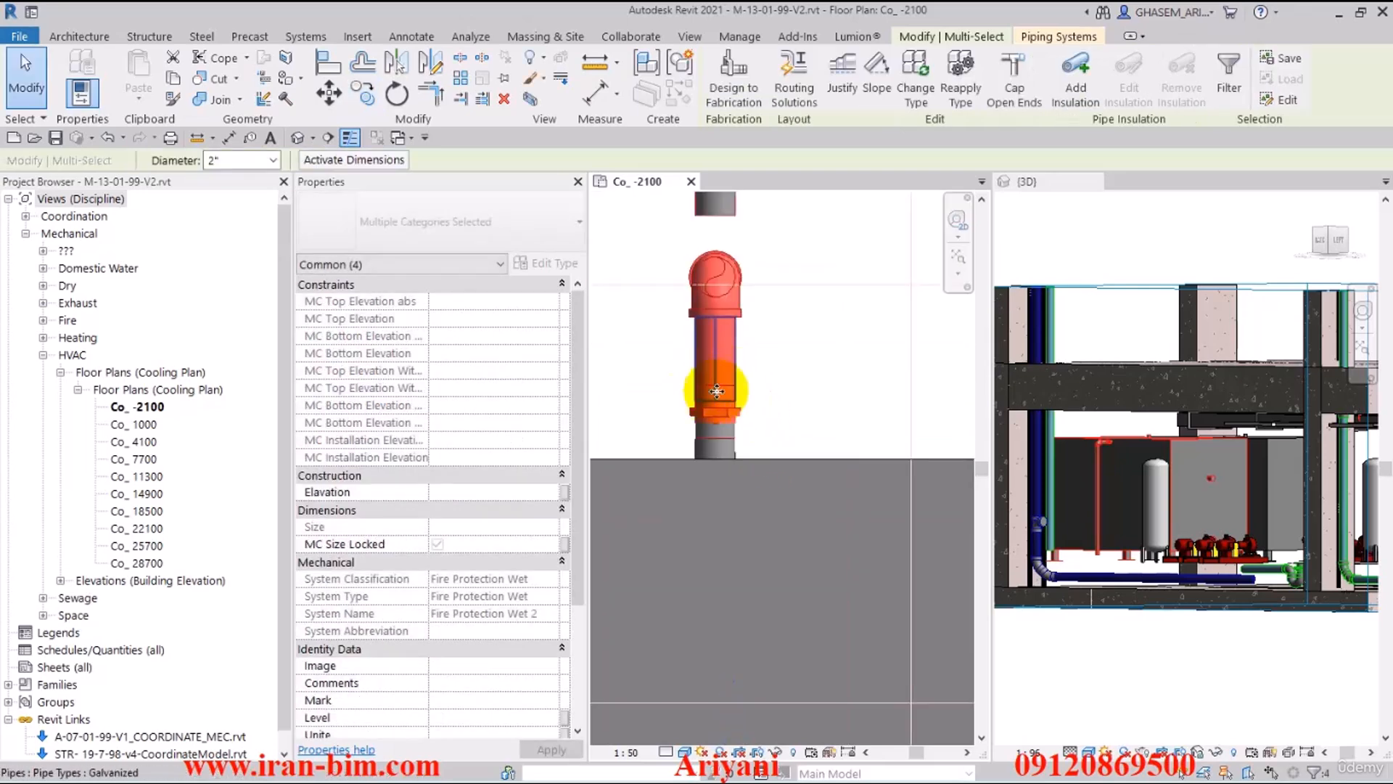
- Delete the copied مغزی fitting at the second tank and shorten the horizontal elbow pipe to about 0.10 m
click(773, 419)
scroll(726, 406, up, 3)
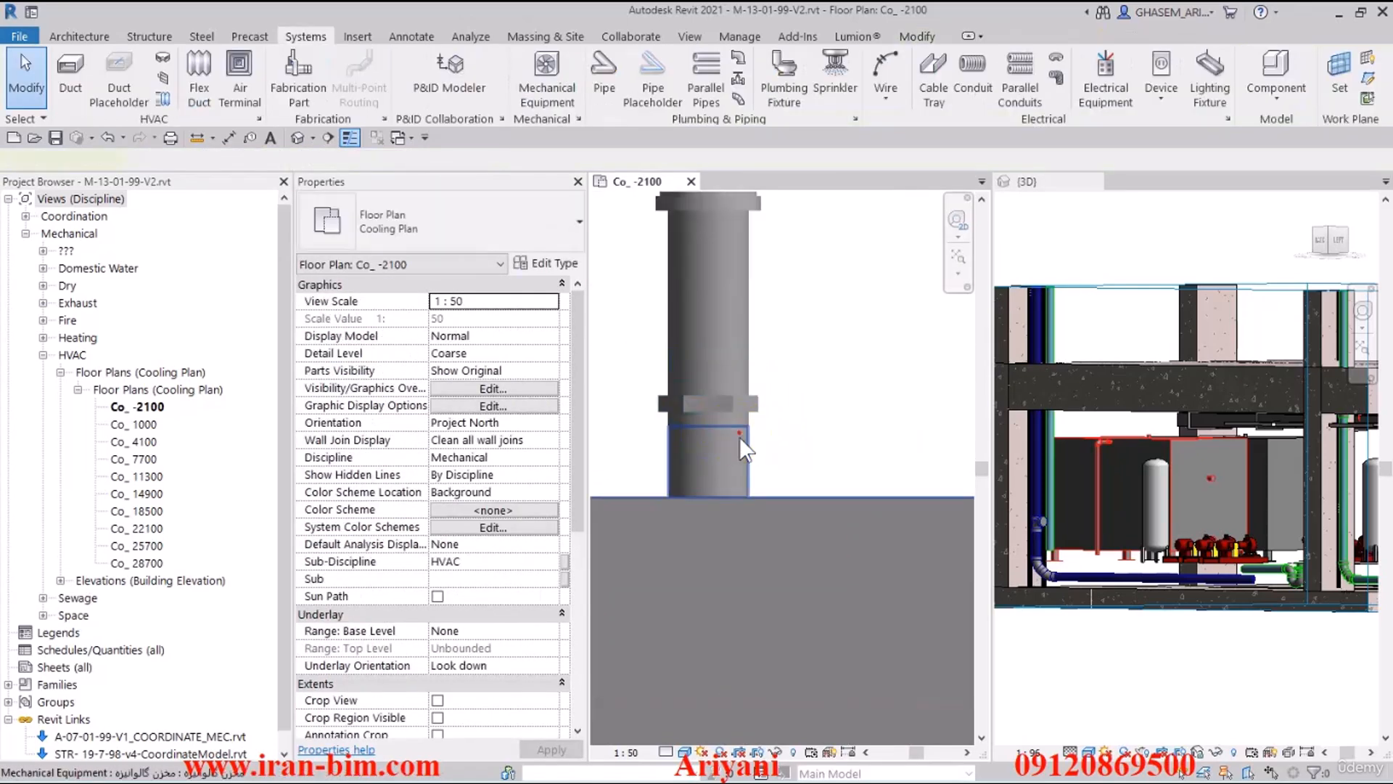
click(738, 436)
click(738, 399)
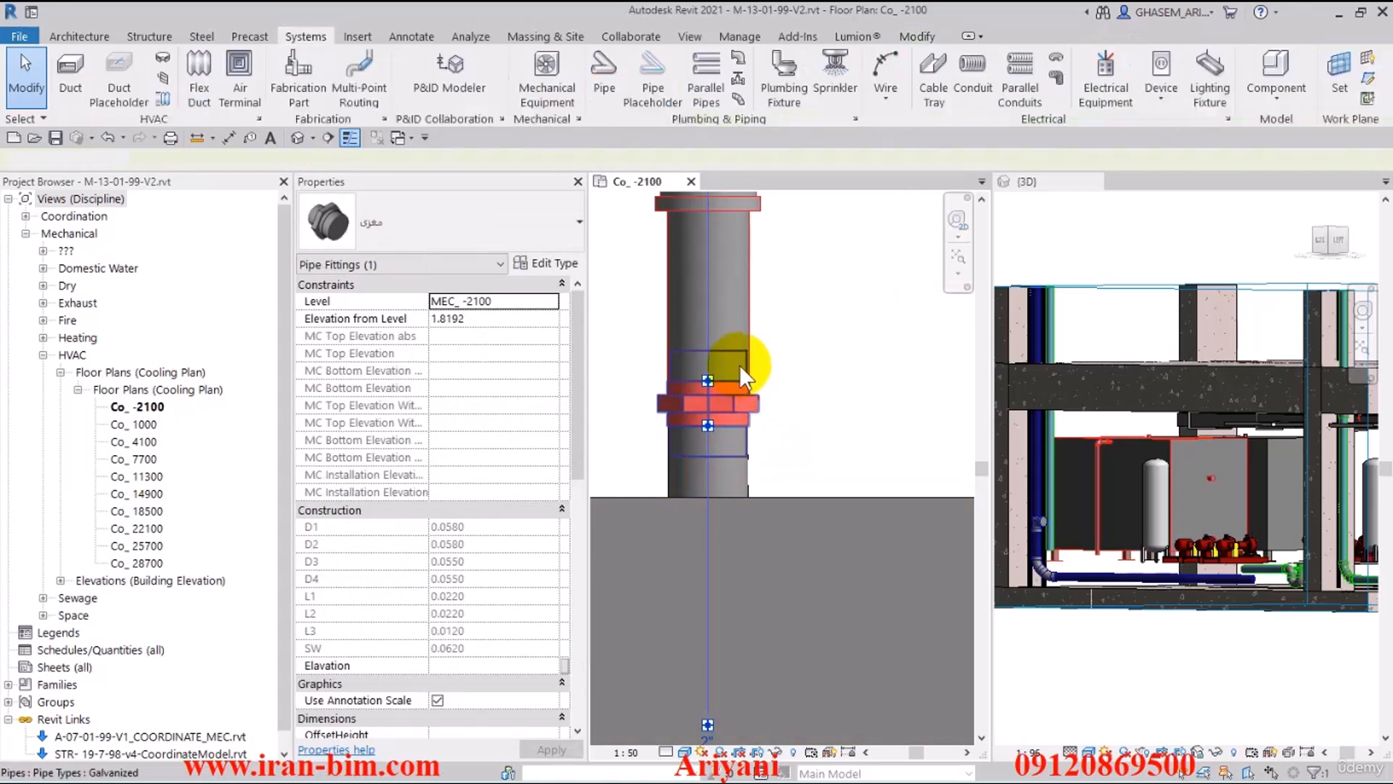
key(Delete)
click(706, 356)
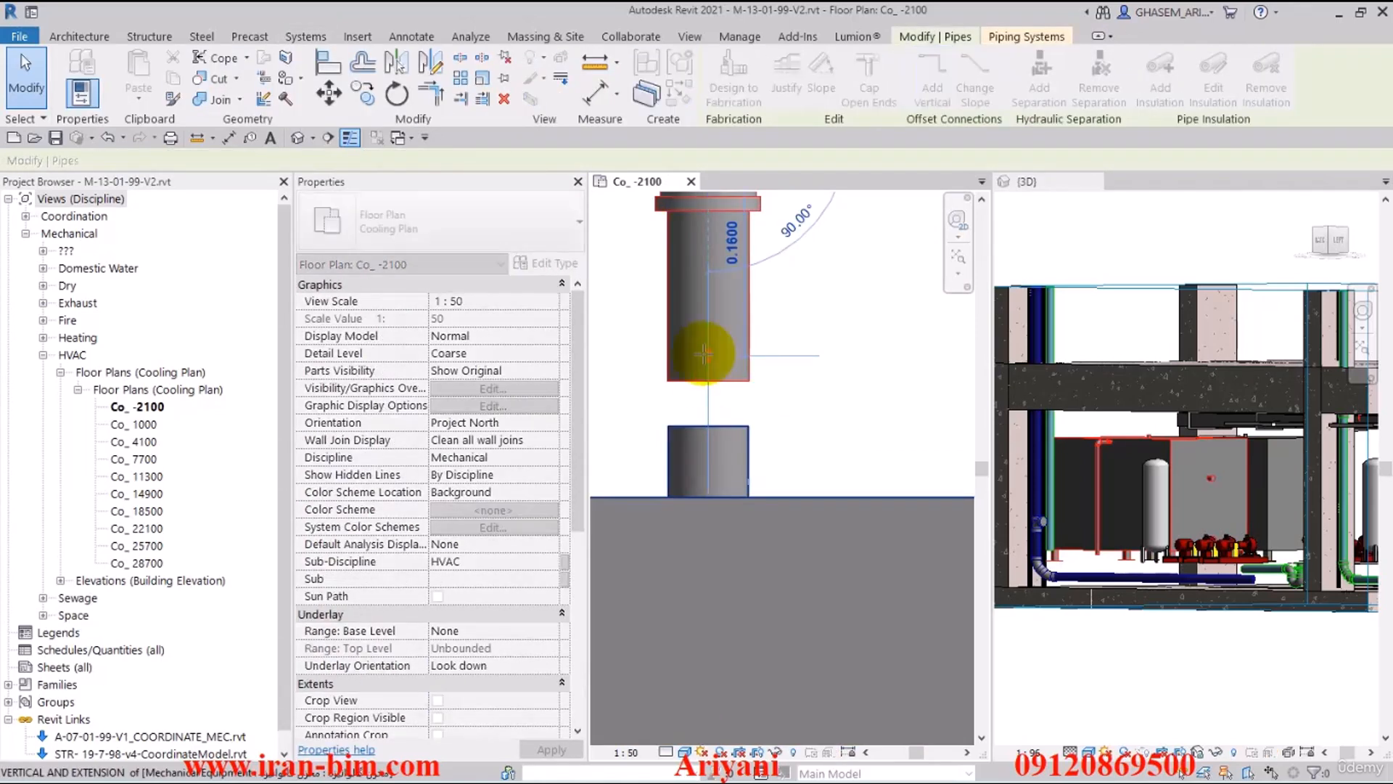
- Place a new مغزی pipe fitting on the open end of the second tank's shortened elbow pipe
click(85, 37)
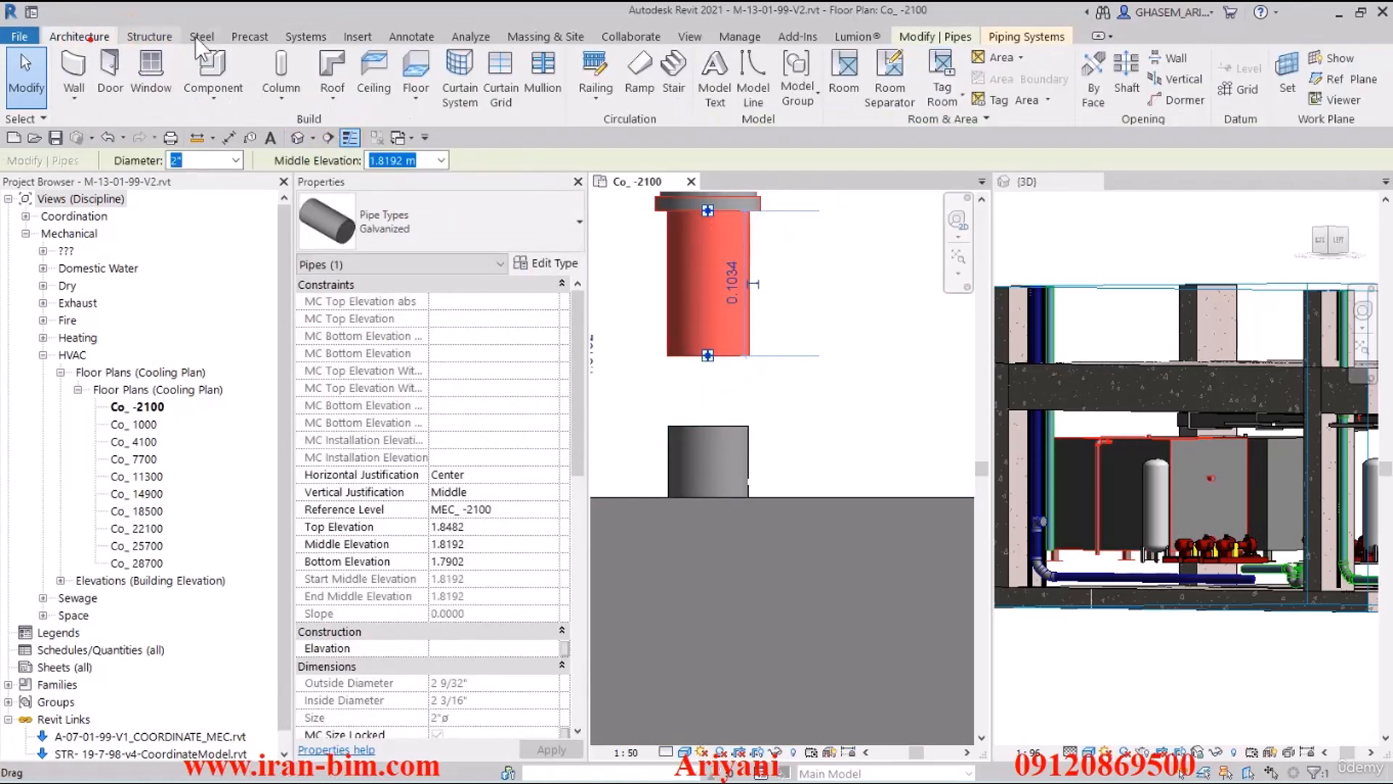
click(290, 36)
click(739, 64)
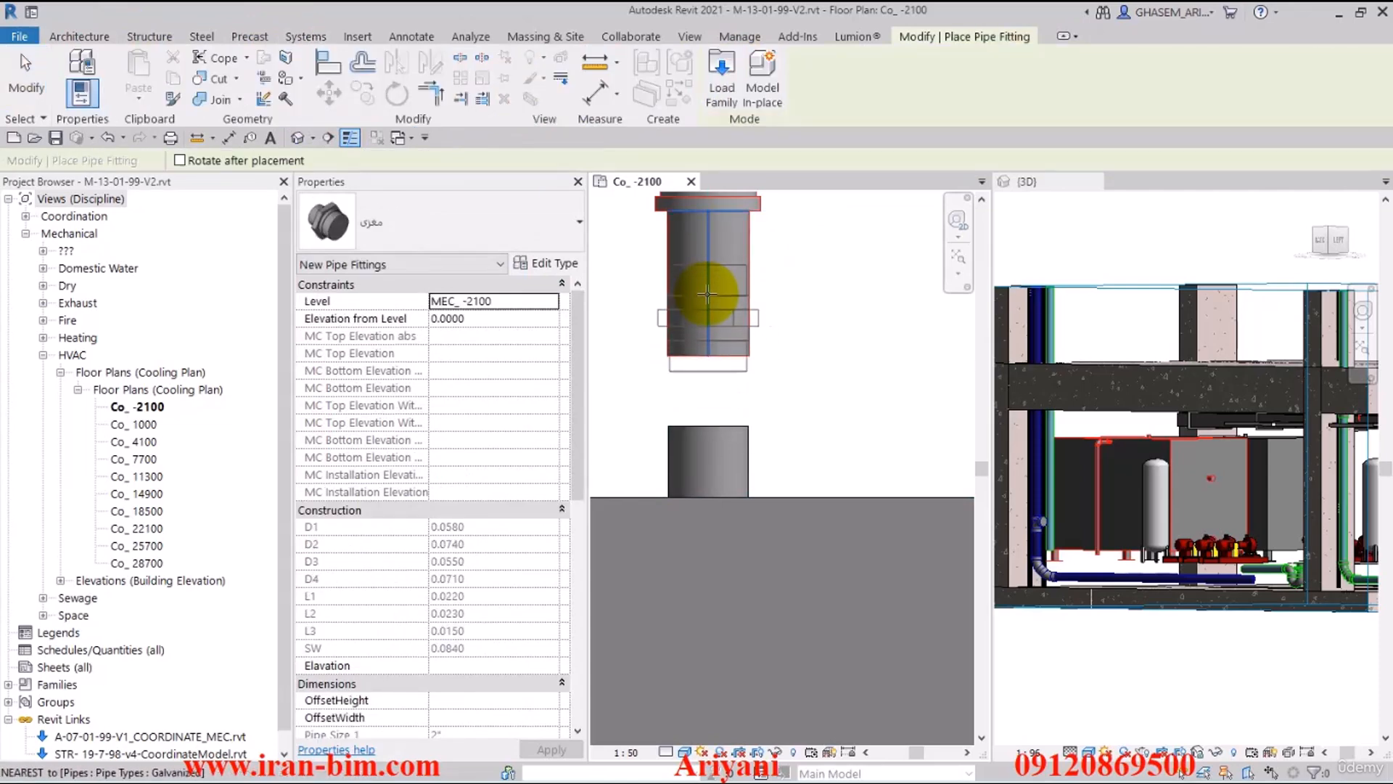
click(719, 305)
key(Escape)
key(Escape)
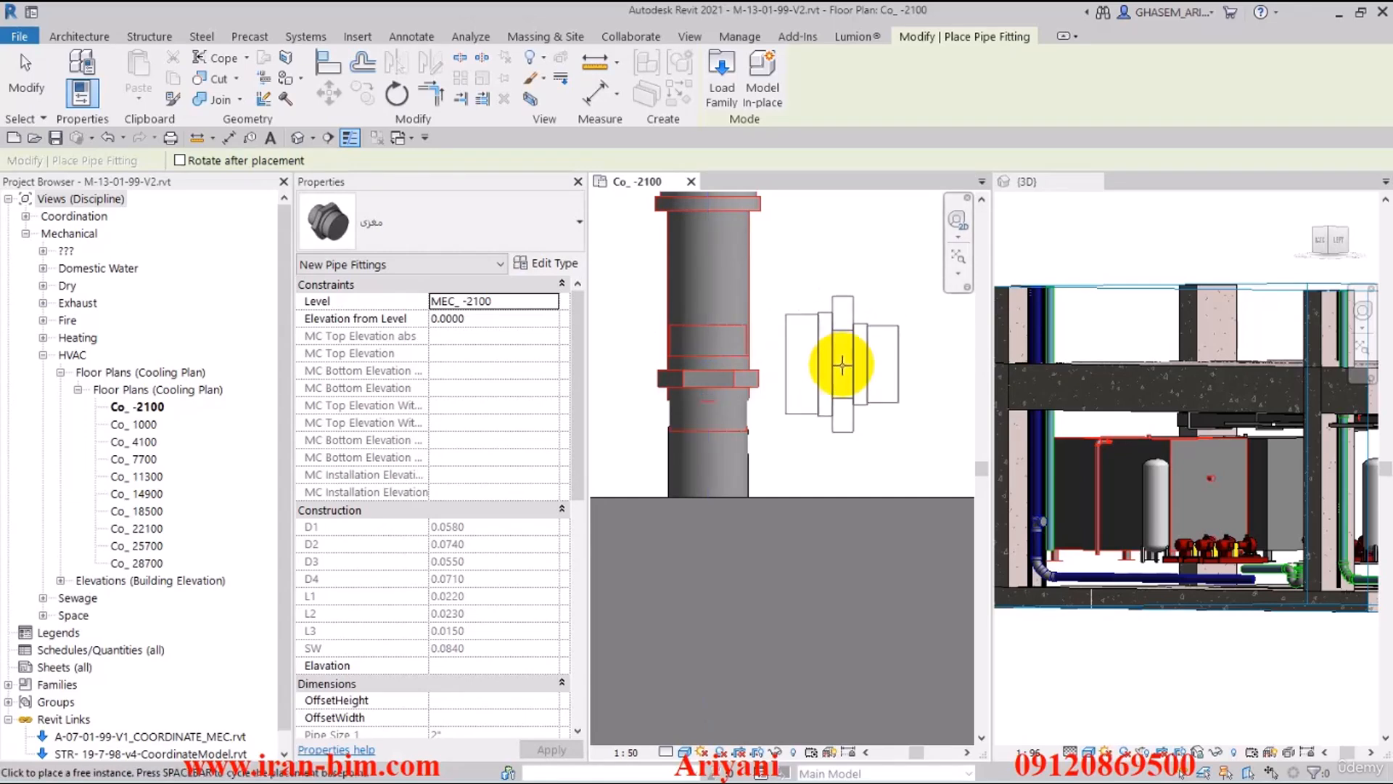
- Connect the new مغزی fitting's free end to the second tank's stub, stretching the elbow pipe along with it
click(733, 290)
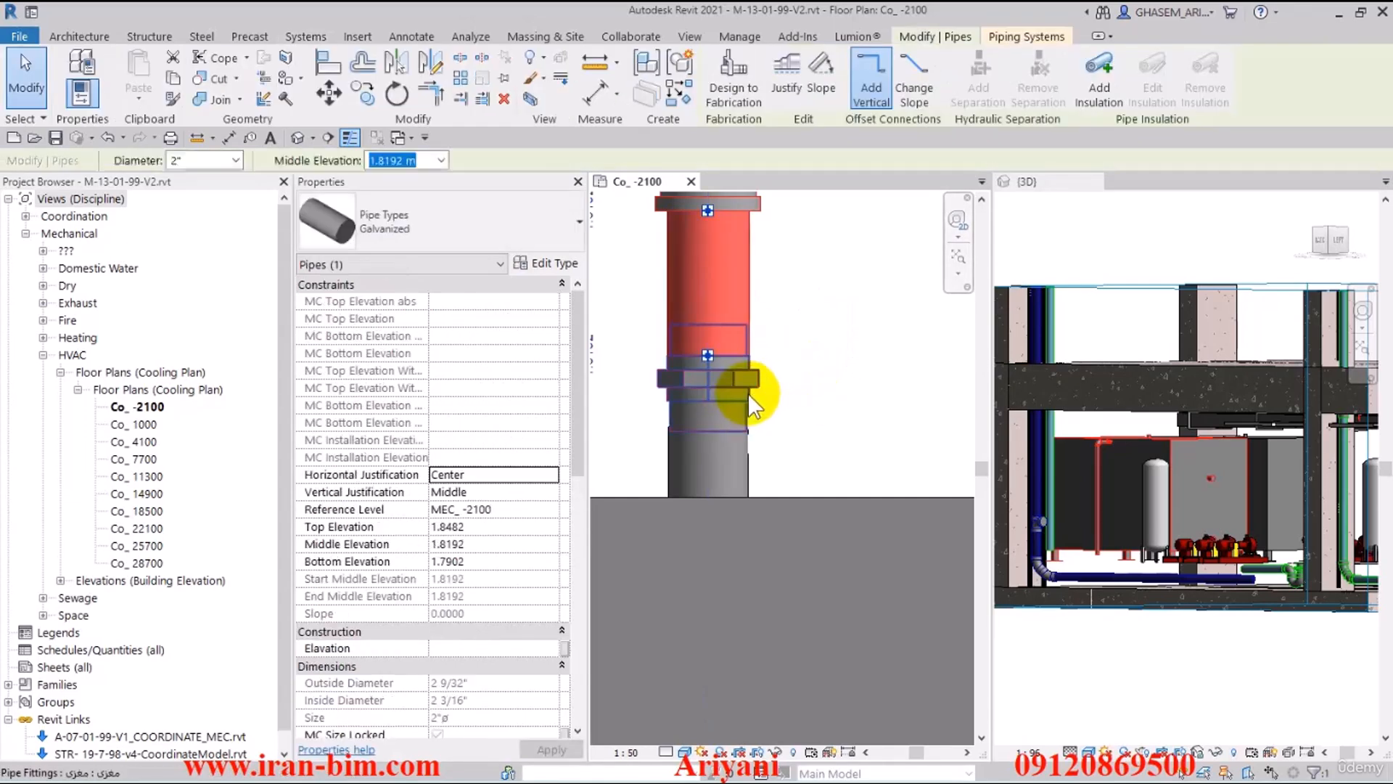
click(714, 422)
drag(707, 402, 708, 430)
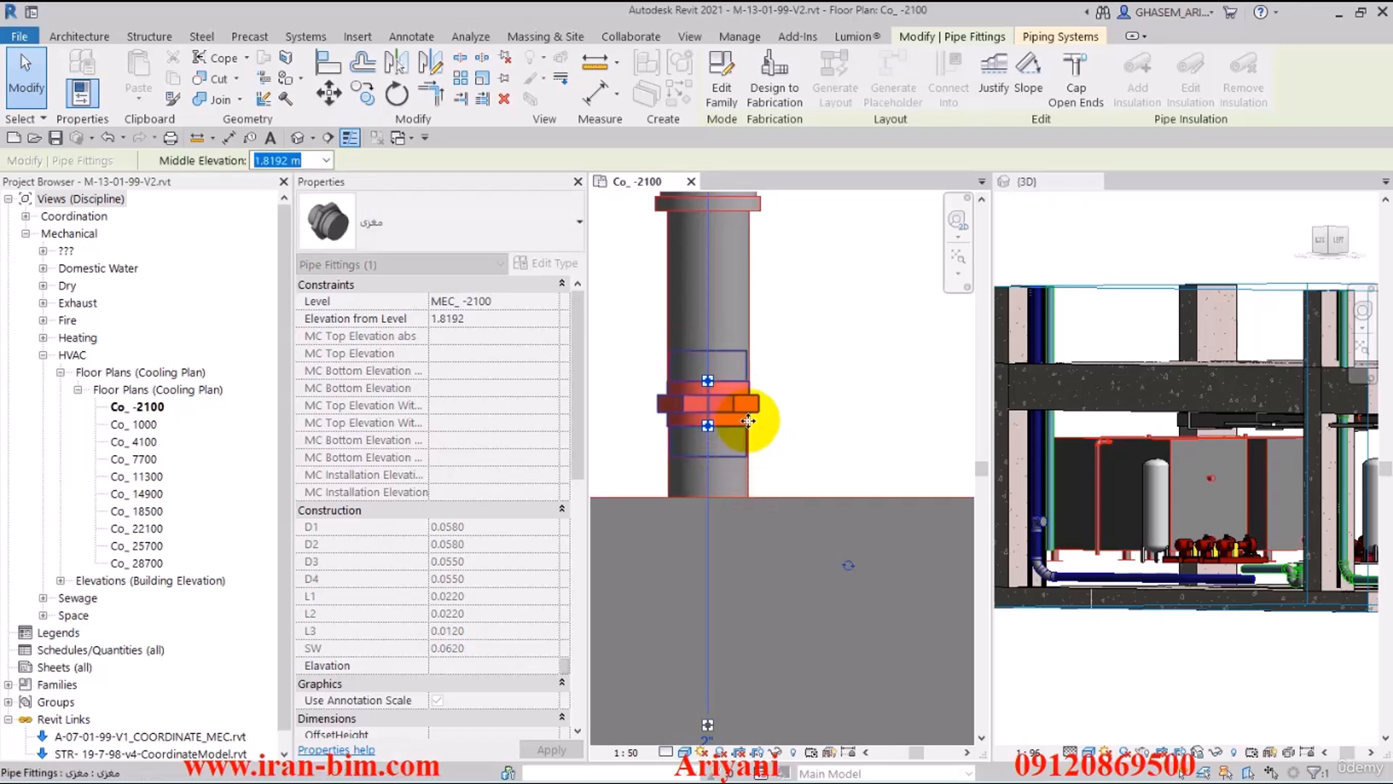
click(842, 411)
scroll(842, 411, down, 5)
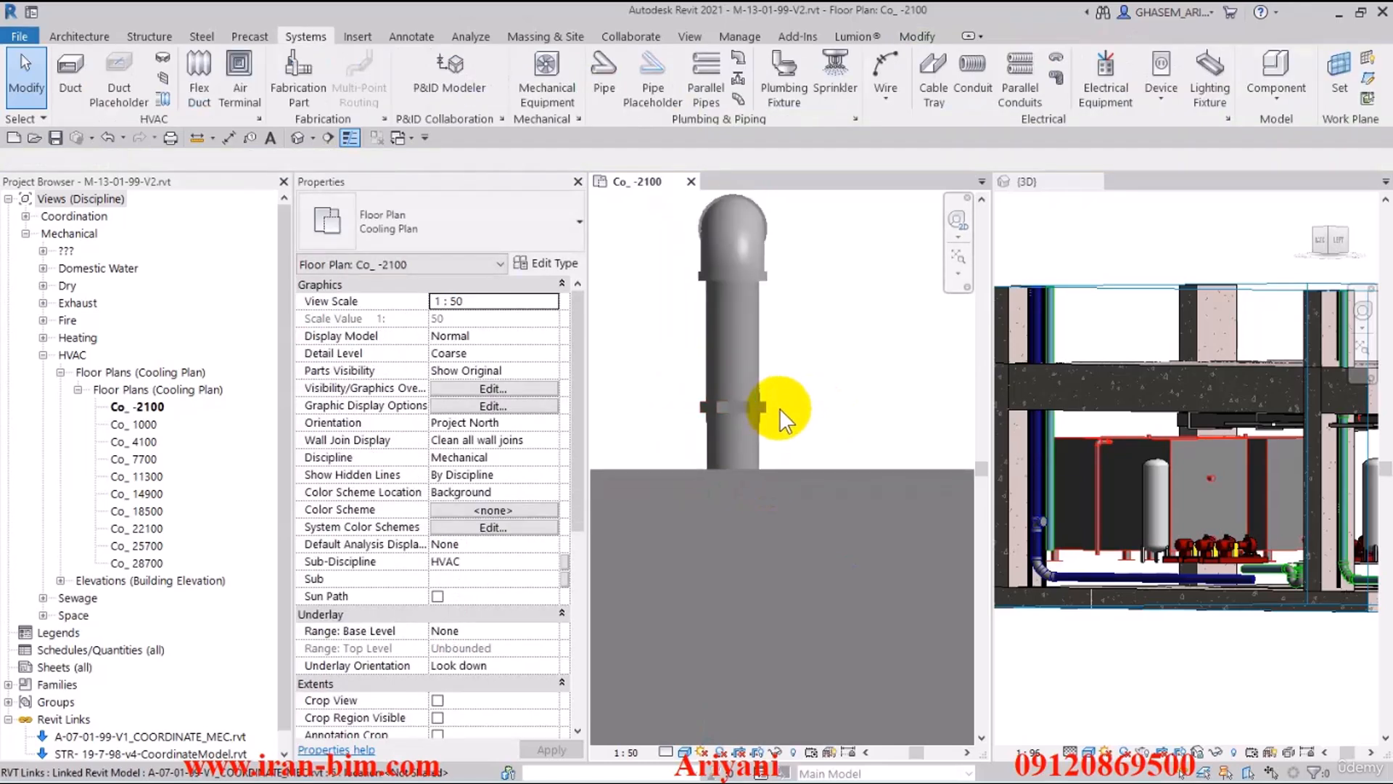
middle_drag(830, 412, 802, 404)
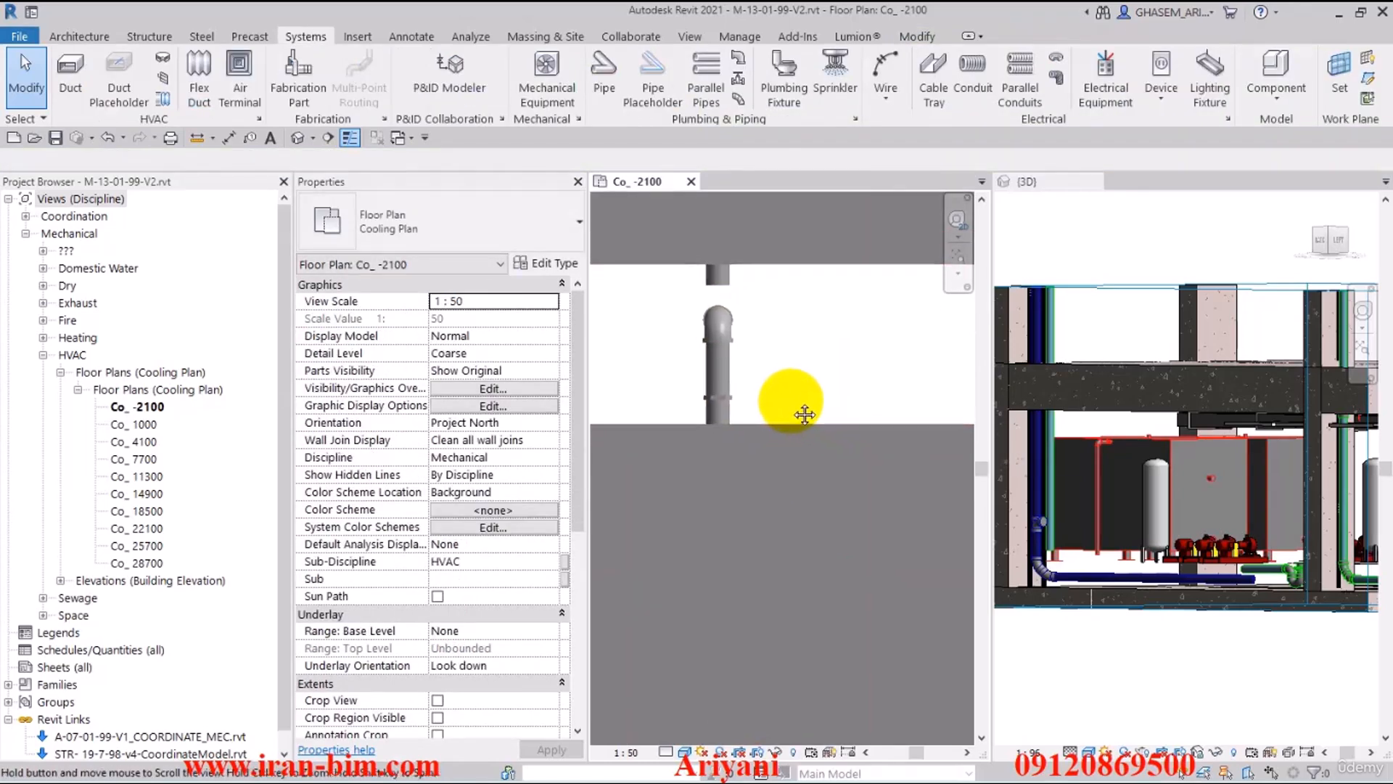
shift+middle_drag(1226, 465, 1211, 491)
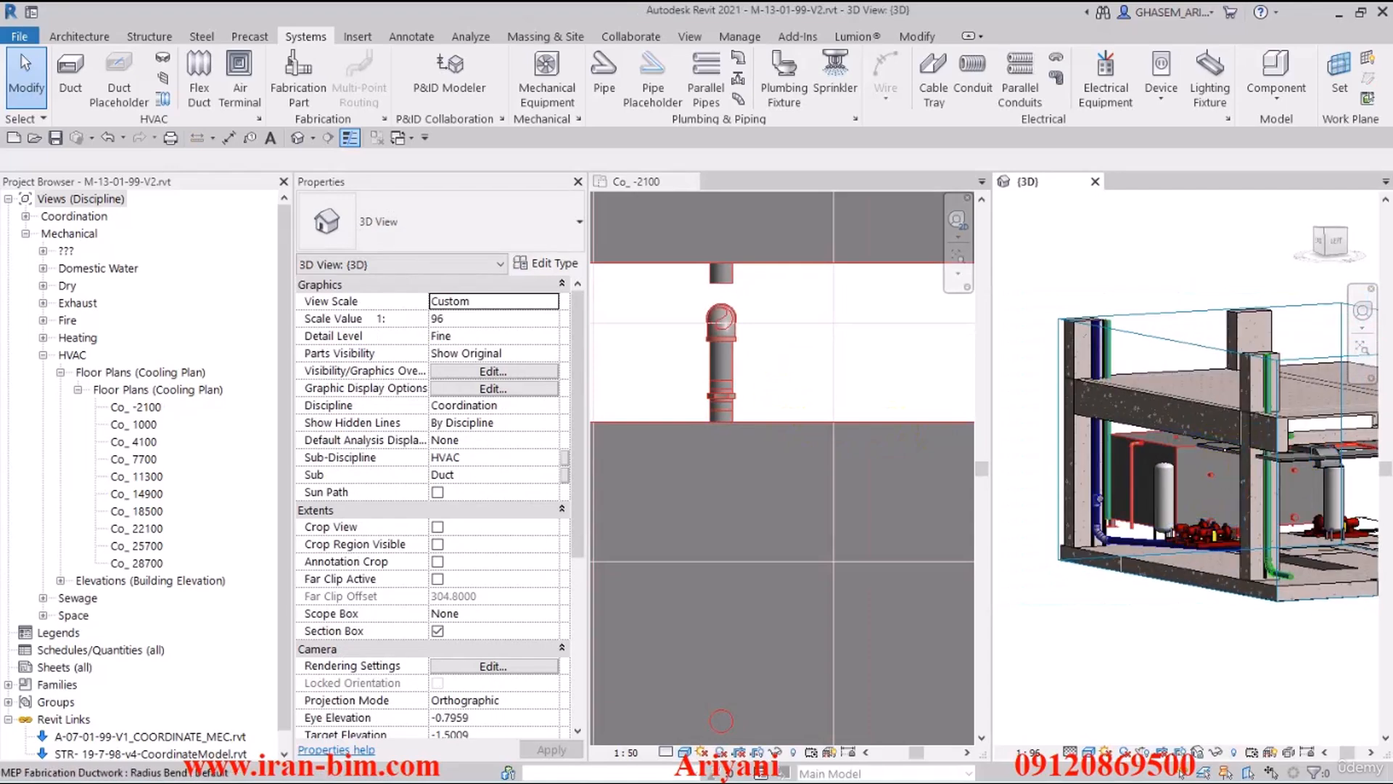
- Switch to the AutoCAD drawing MEC-40135316.dwg, examine the piping diagram from the tank outlets to the booster pump sets, and return to Revit
mouse_move(1392, 211)
mouse_down()
mouse_move(1200, 196)
mouse_move(1089, 2)
mouse_up()
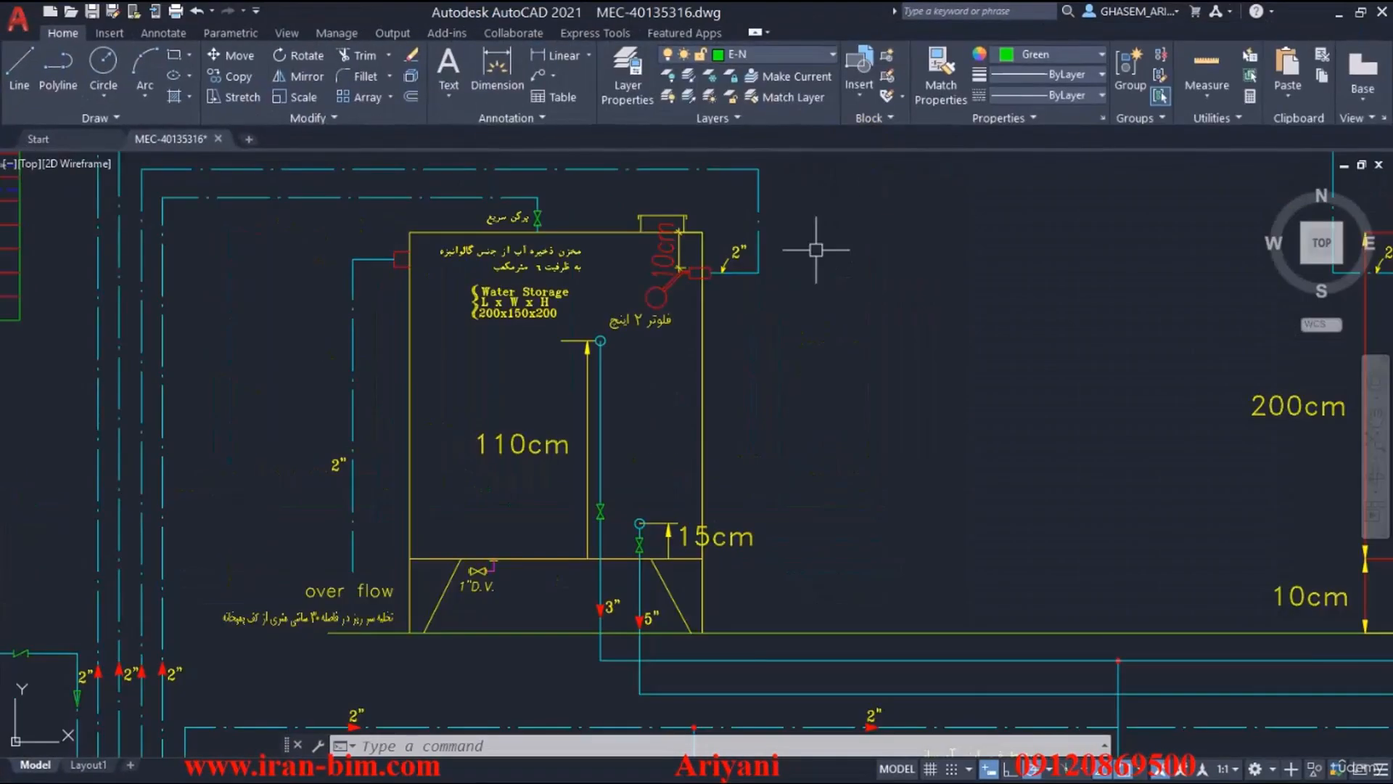
scroll(725, 328, down, 4)
mouse_move(689, 340)
middle_down()
mouse_move(618, 352)
mouse_move(622, 363)
mouse_move(584, 353)
middle_up()
middle_drag(685, 426, 652, 405)
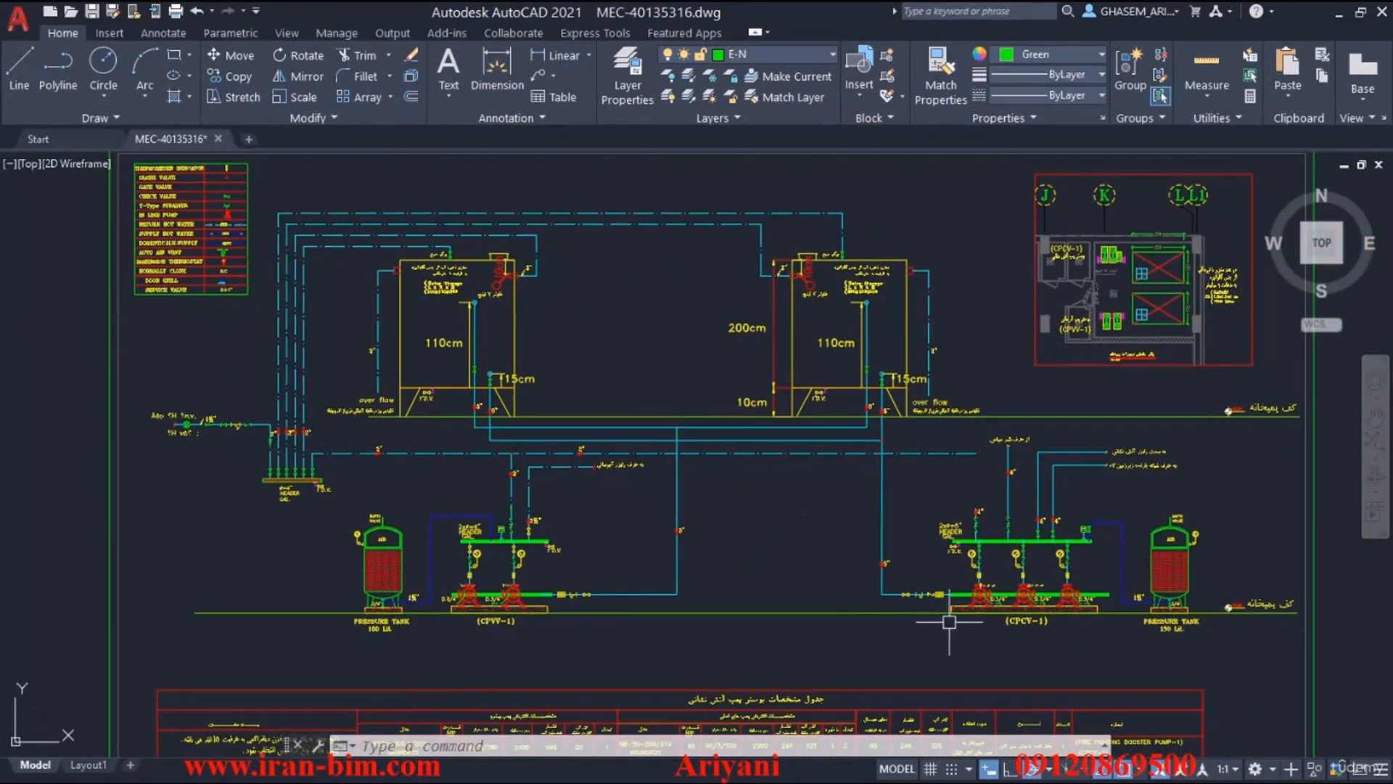
scroll(726, 389, up, 4)
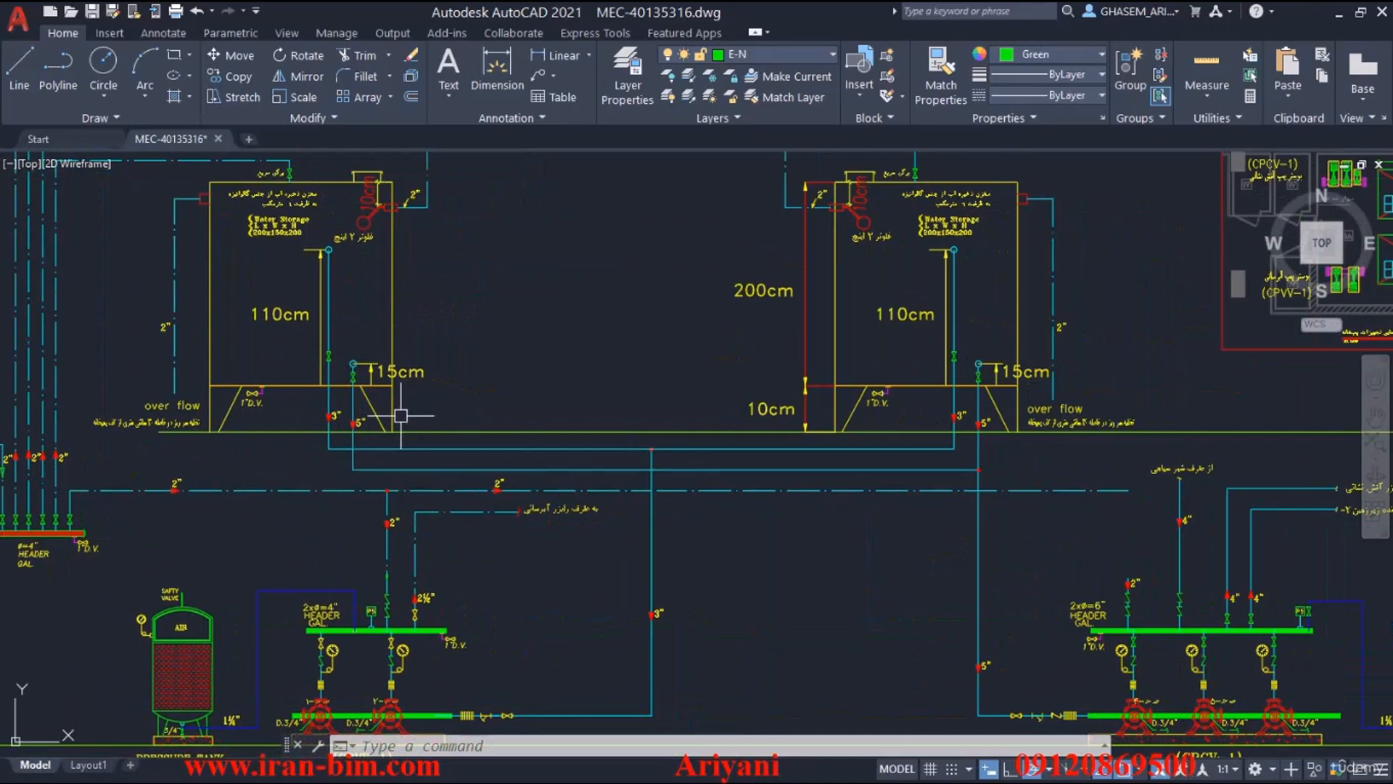
scroll(363, 370, up, 4)
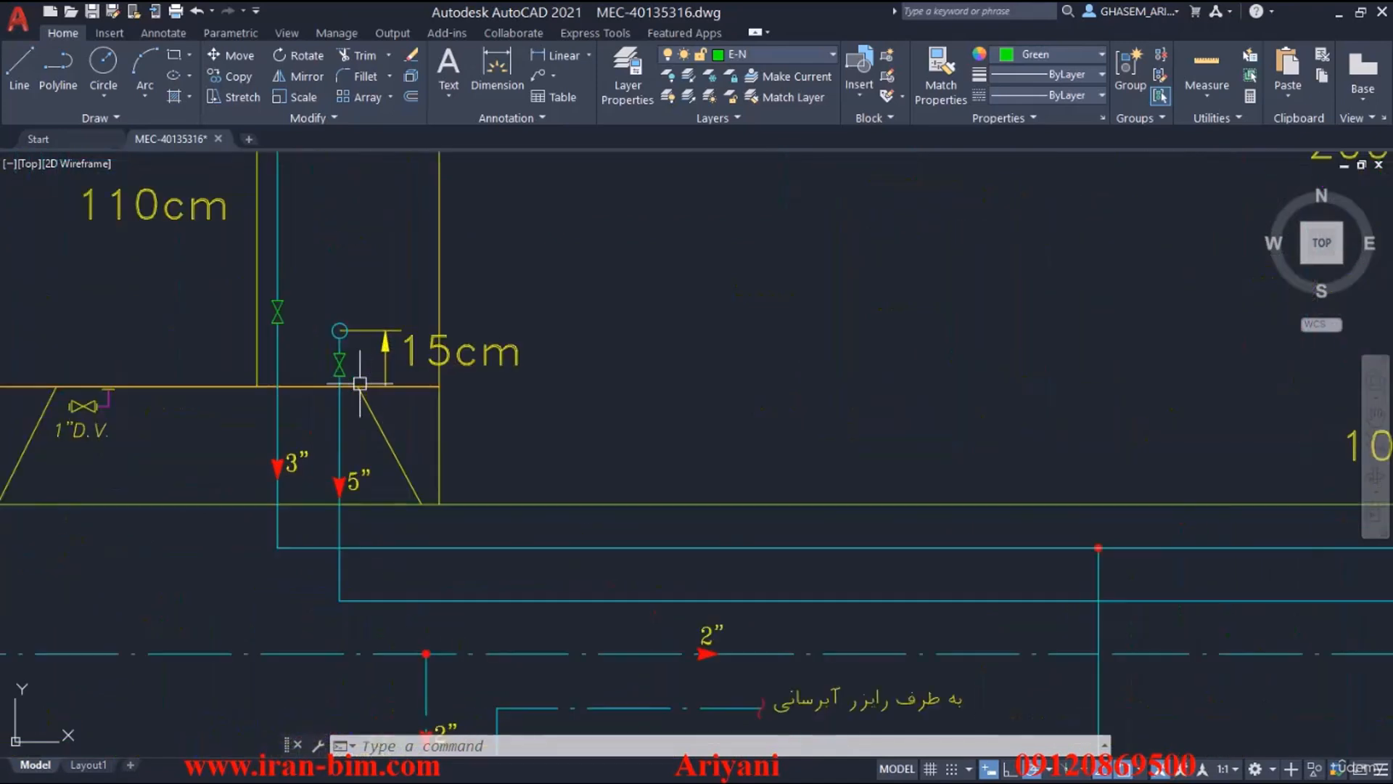
scroll(339, 378, down, 4)
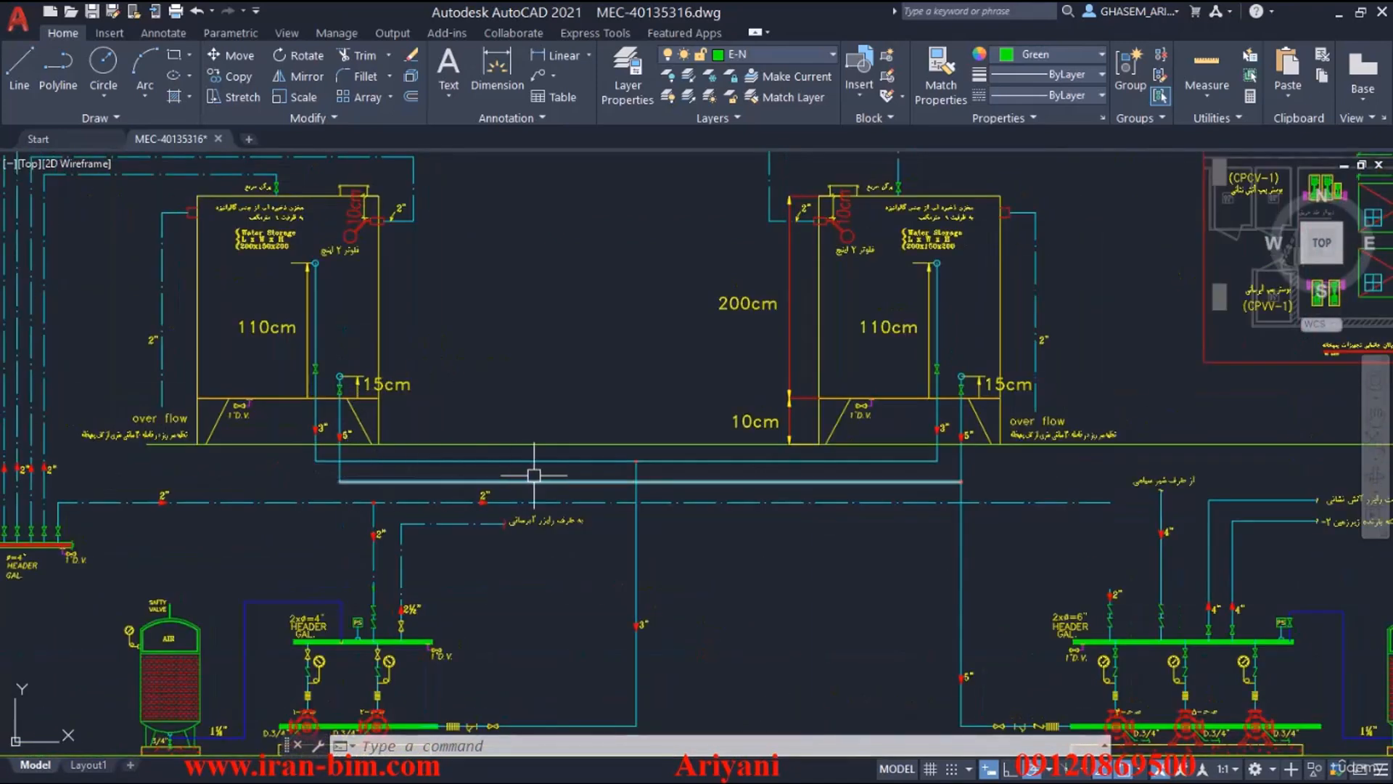
middle_drag(893, 404, 944, 226)
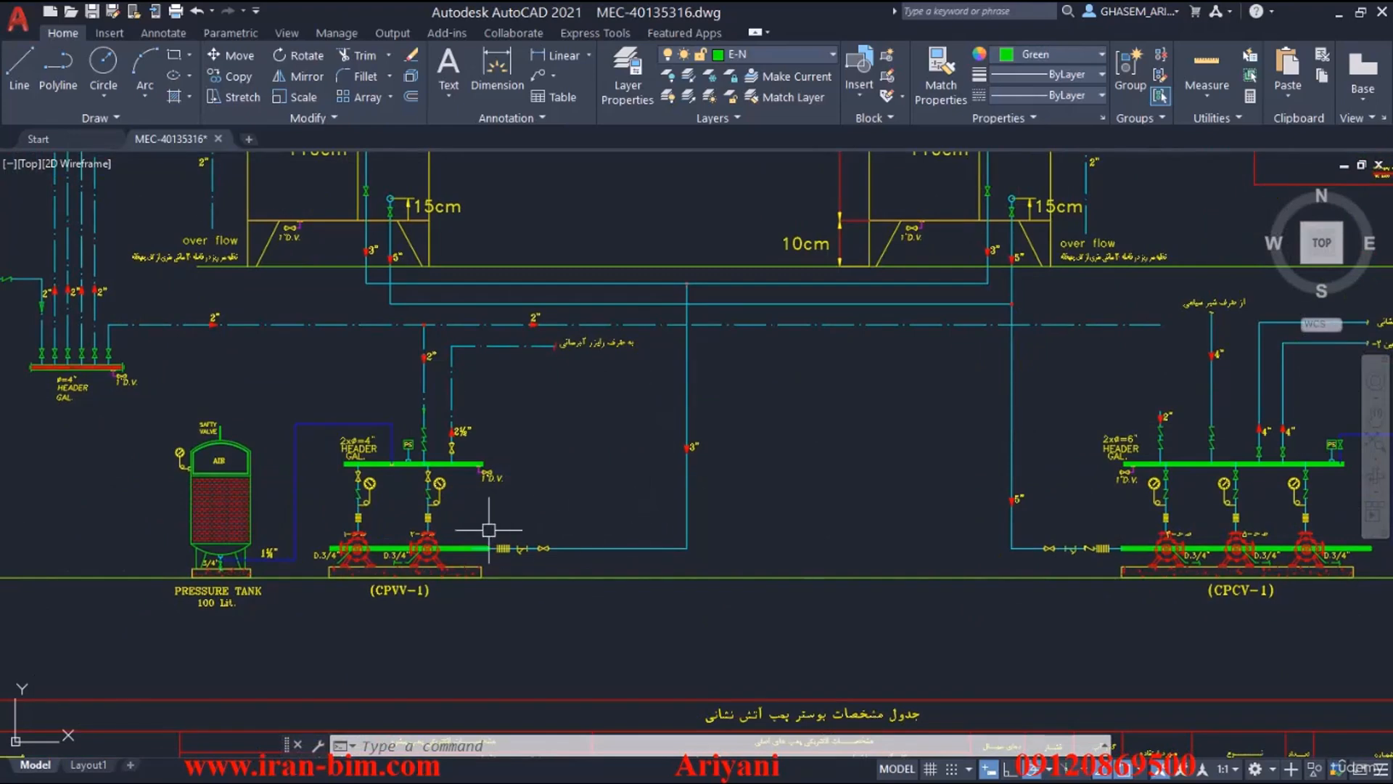
mouse_move(488, 530)
middle_down()
mouse_move(502, 516)
mouse_move(454, 560)
middle_up()
middle_drag(569, 523, 538, 532)
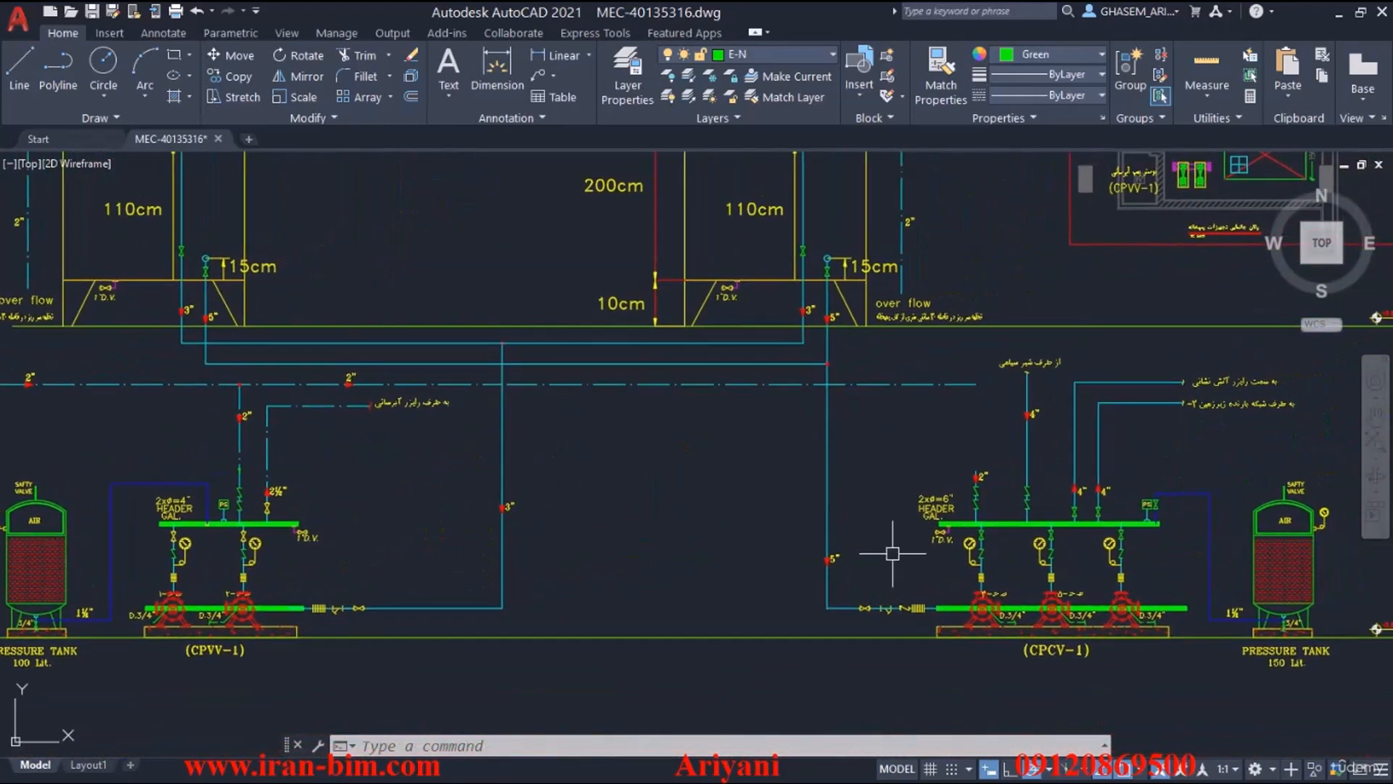
click(1338, 12)
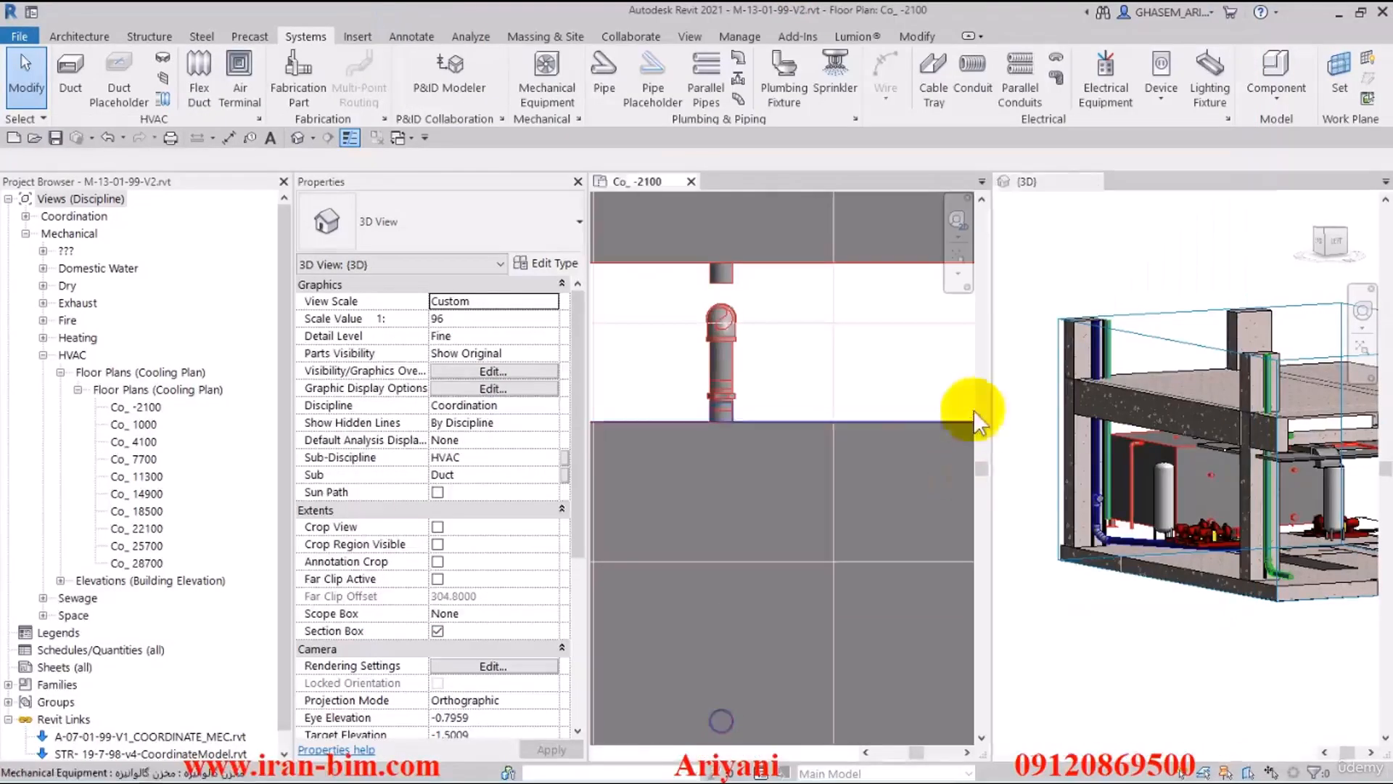
- Select the upper galvanized tank in plan Co_ -2100 and check its type properties for the fire and water outlet diameters
scroll(862, 398, down, 5)
middle_drag(862, 399, 808, 498)
middle_drag(655, 513, 835, 503)
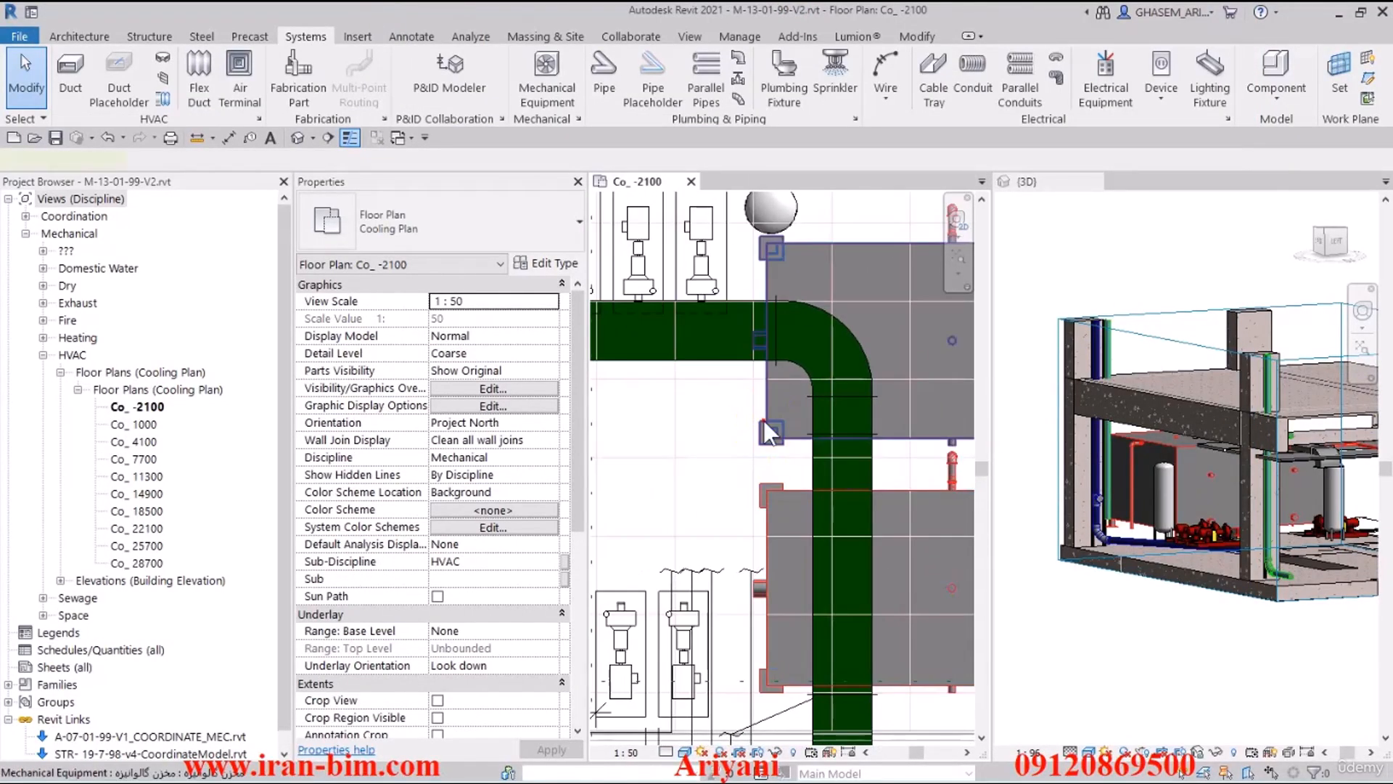
click(764, 420)
scroll(715, 346, up, 2)
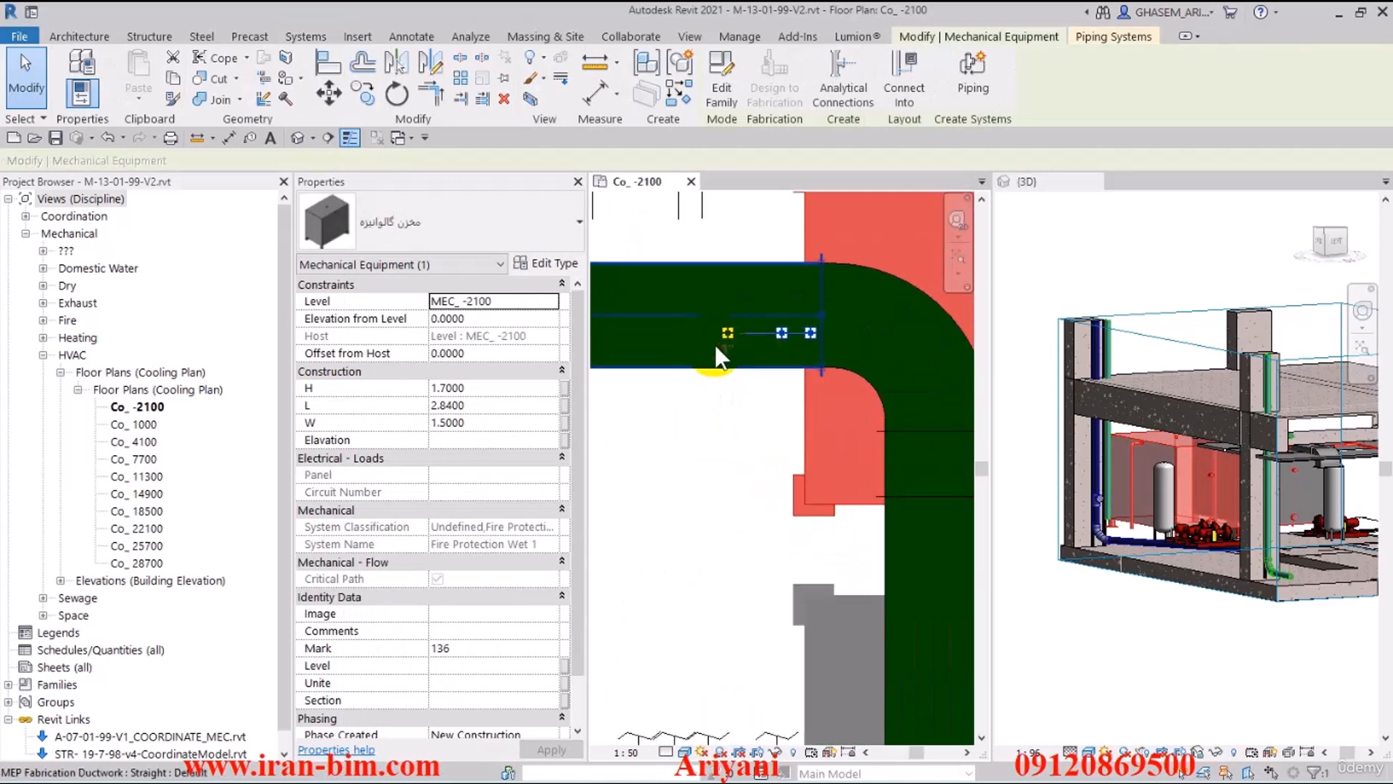
scroll(768, 566, down, 4)
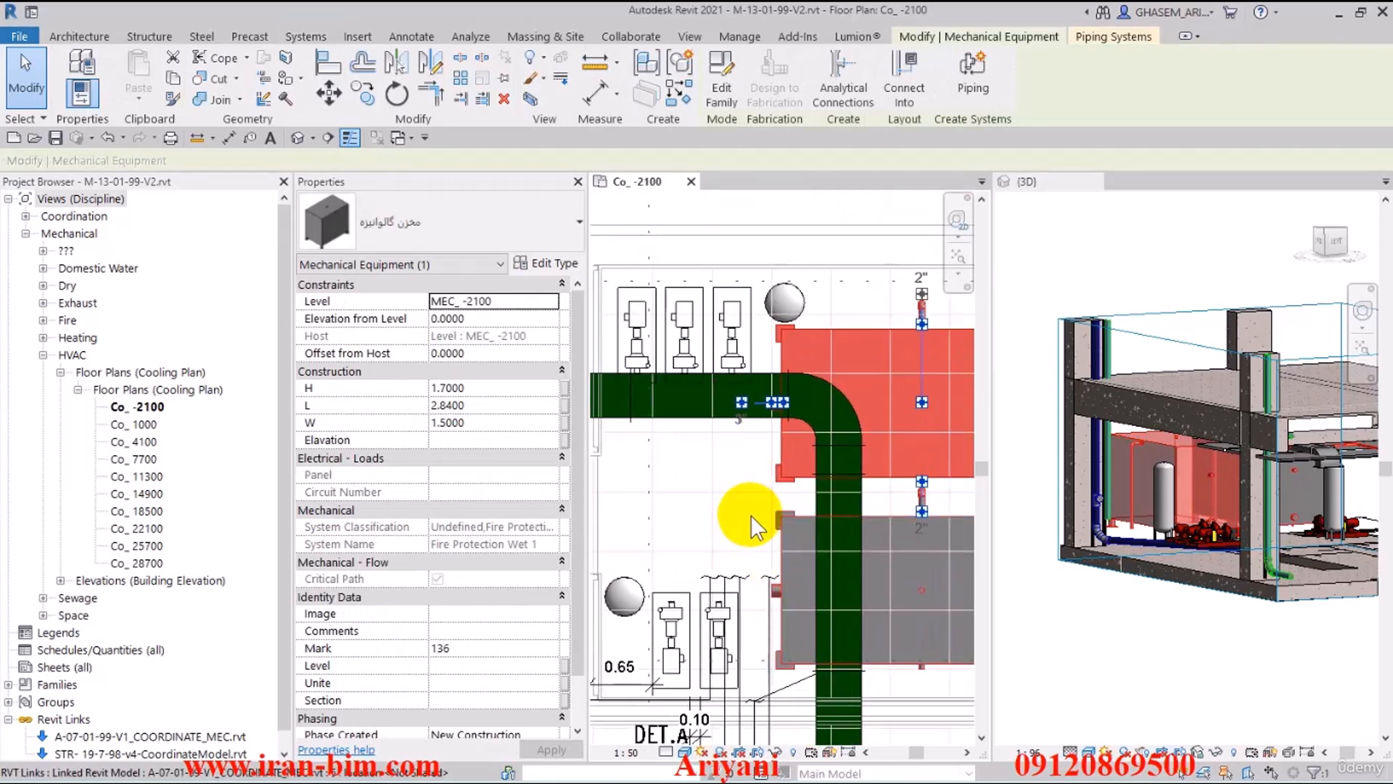
scroll(746, 490, up, 2)
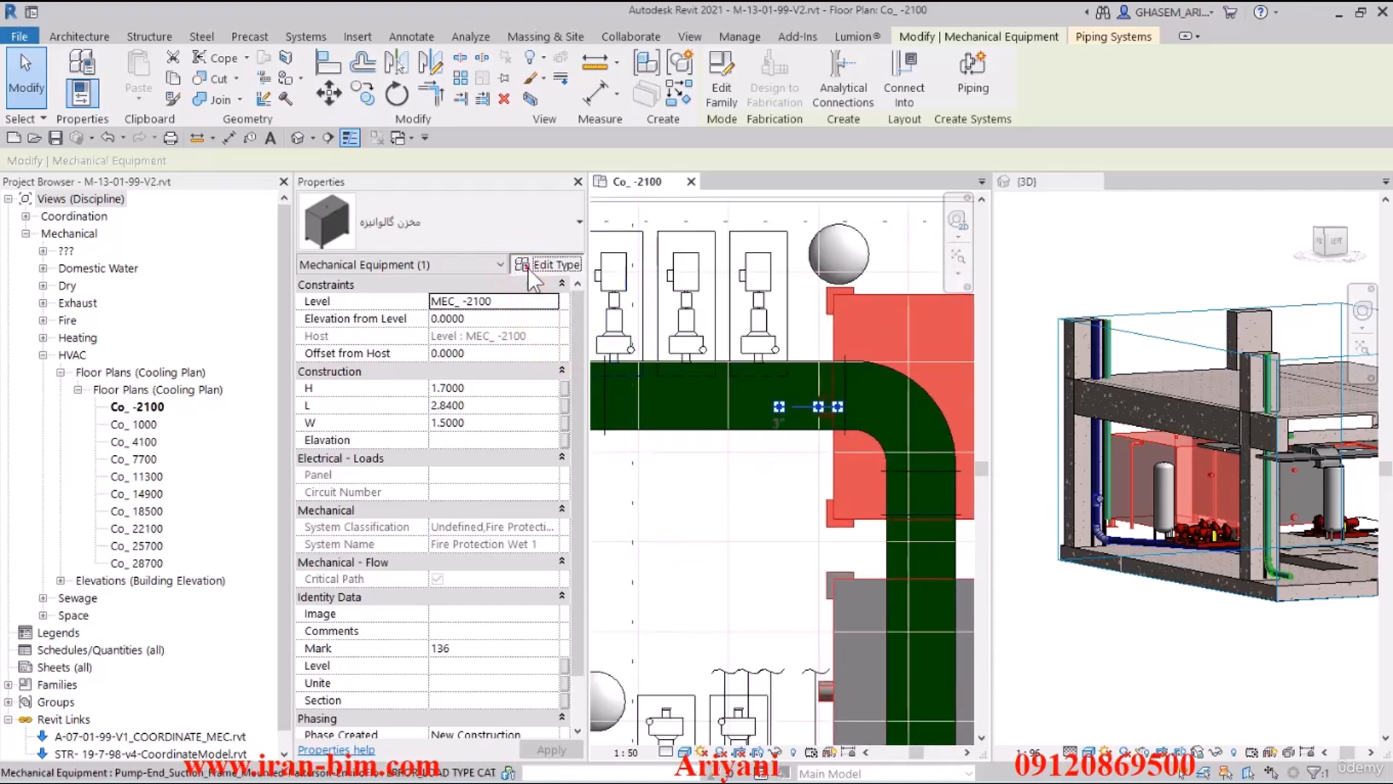
click(522, 266)
scroll(486, 277, down, 1)
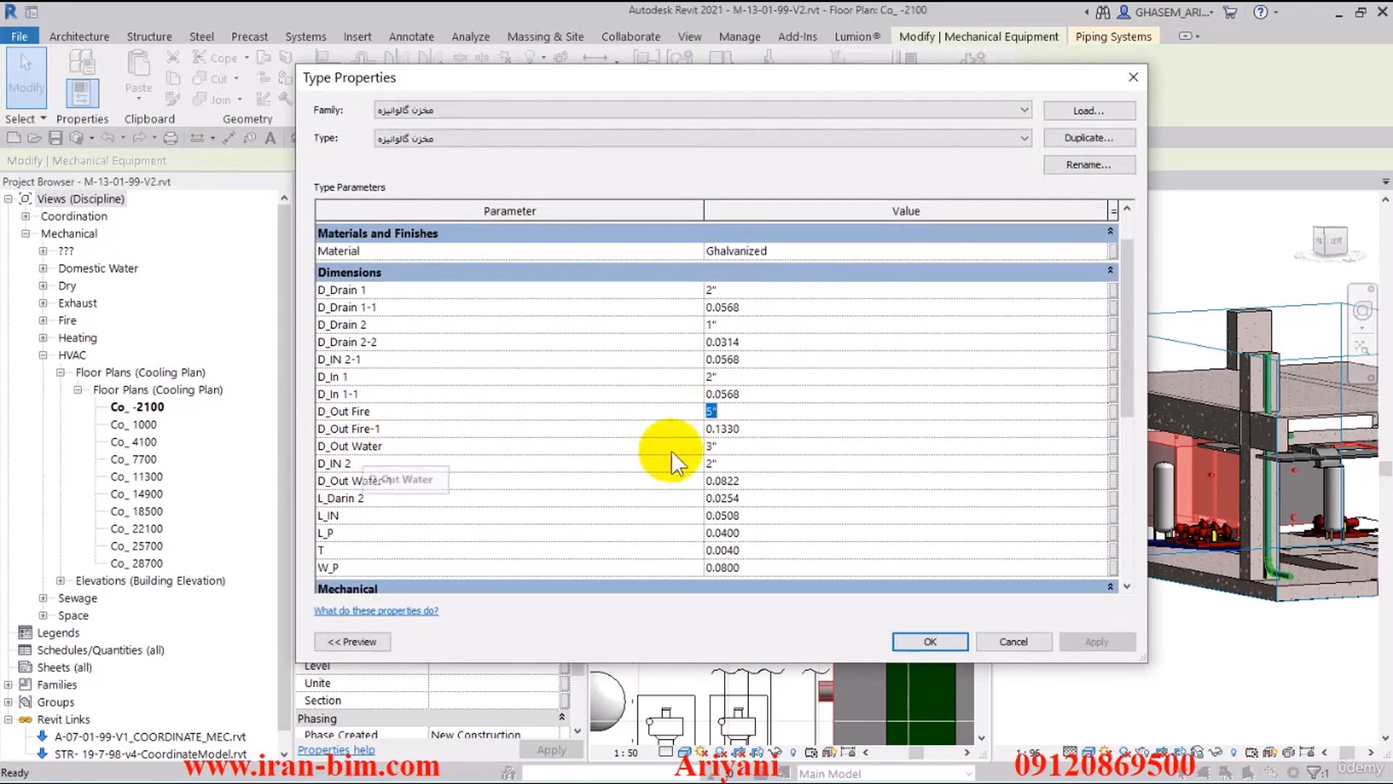
click(738, 449)
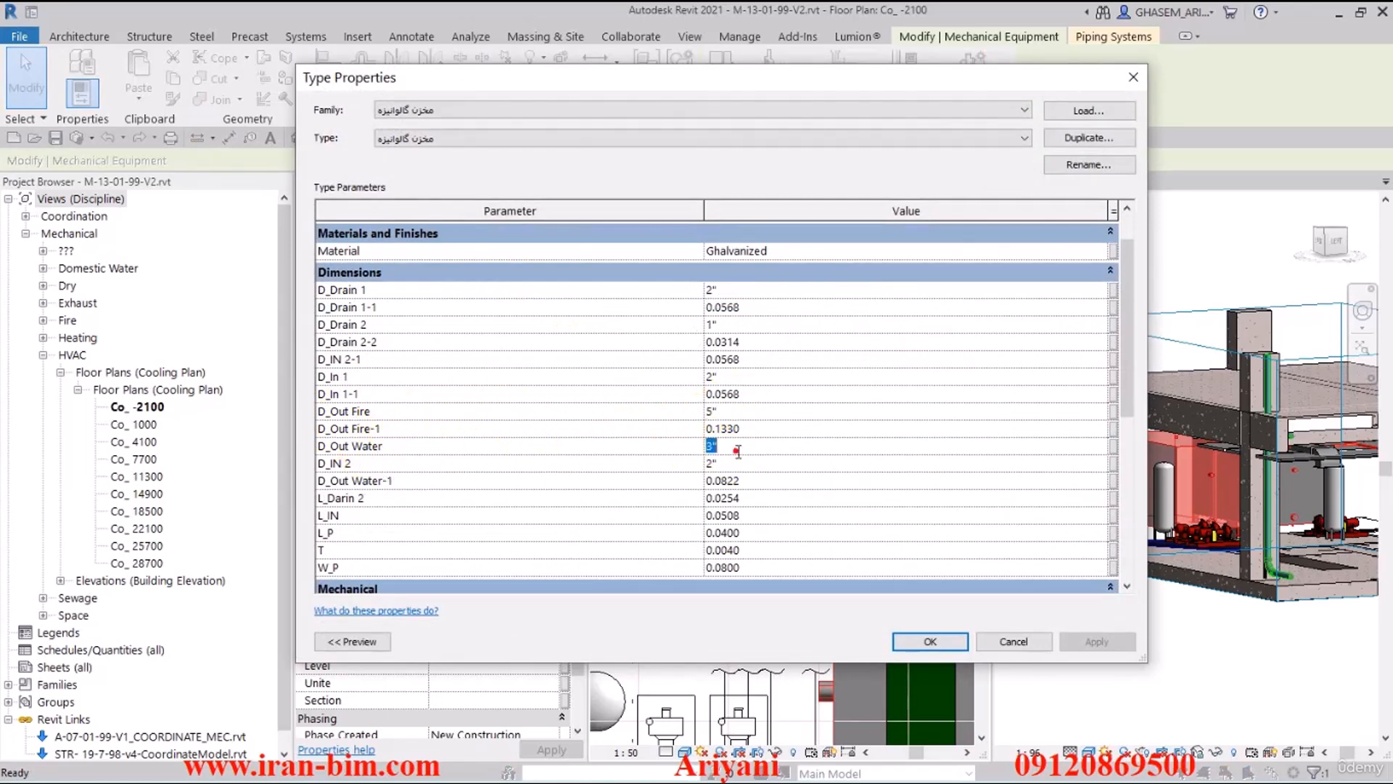
click(902, 646)
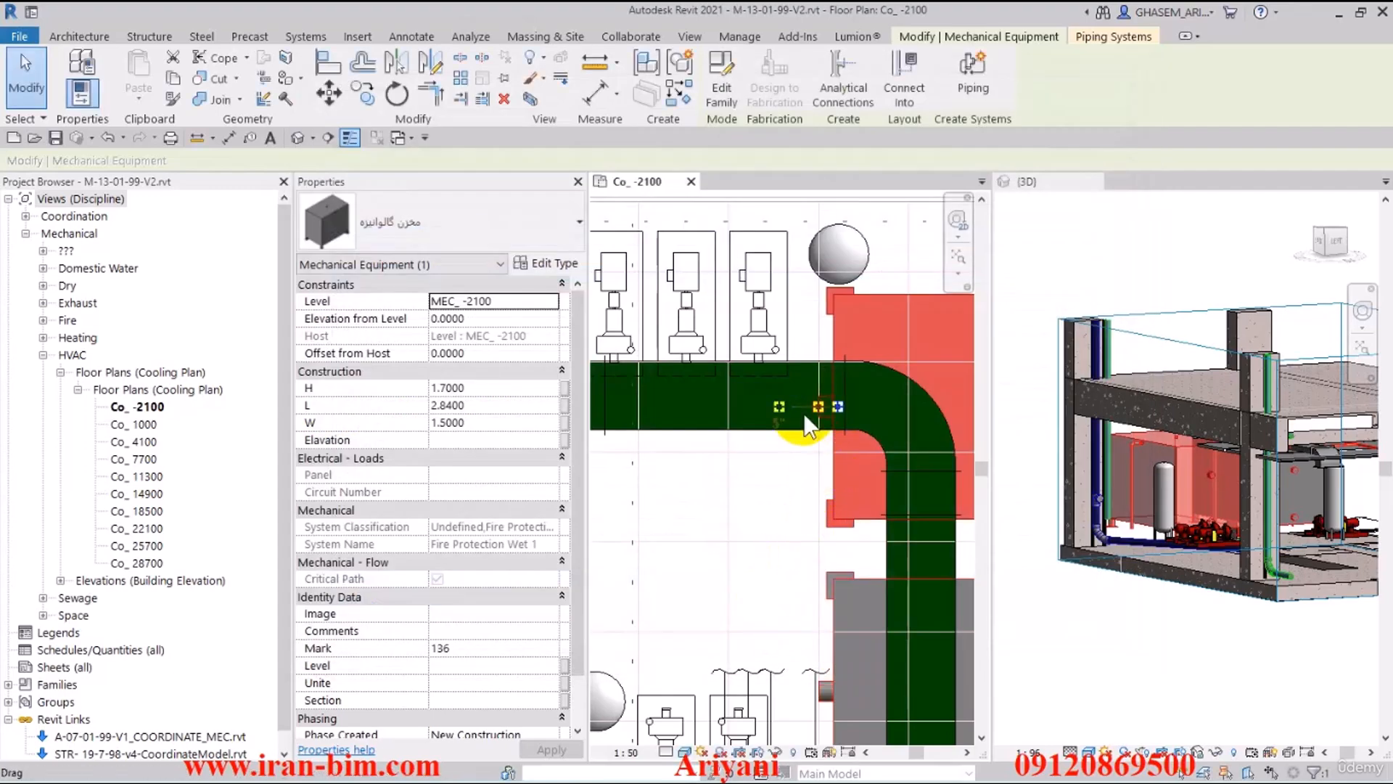
- Examine the outlet connectors of both tanks and the nearby booster pumps in the 3D view
middle_drag(820, 469, 746, 427)
middle_click(1151, 549)
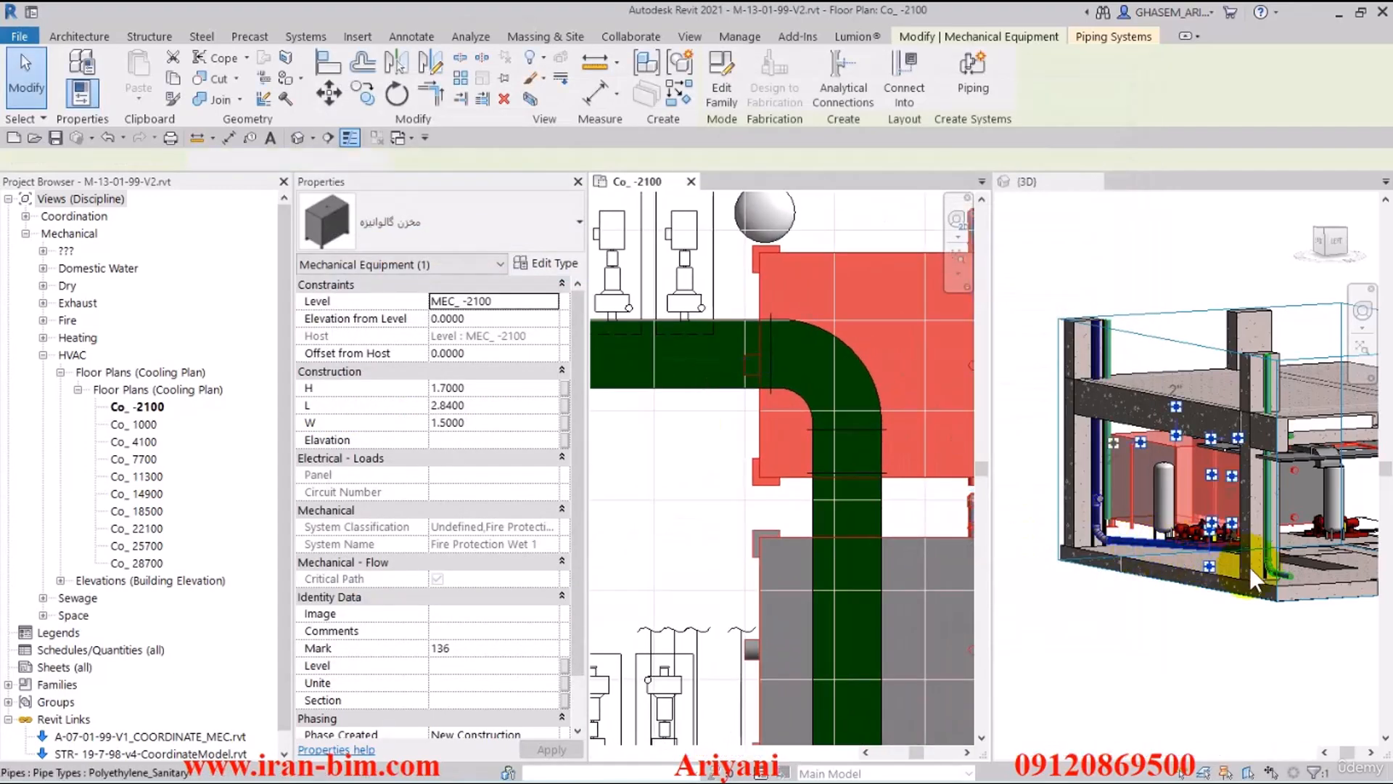
shift+middle_drag(1250, 568, 1200, 556)
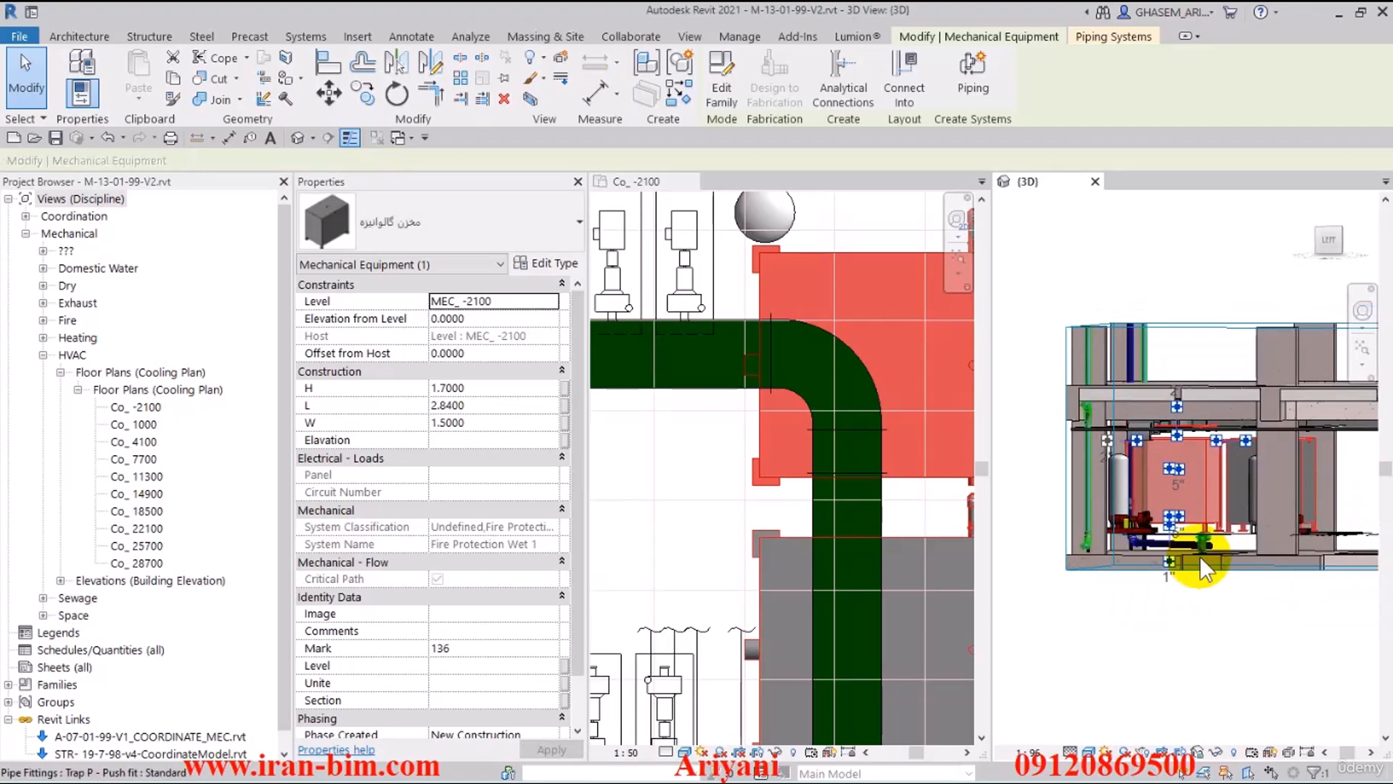
shift+middle_drag(1202, 605, 1136, 600)
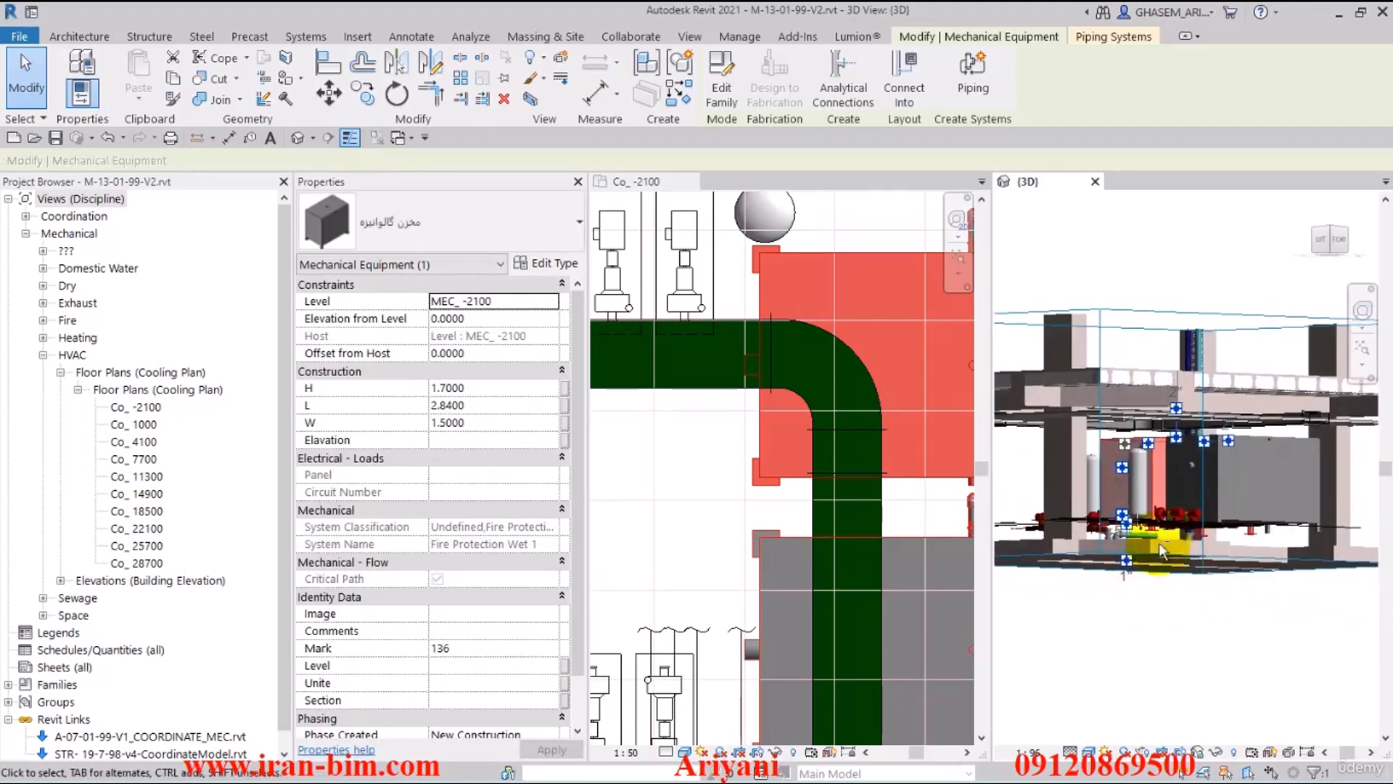
scroll(1189, 479, up, 2)
scroll(1188, 478, up, 1)
middle_drag(1190, 480, 1202, 492)
key(ctrl+z)
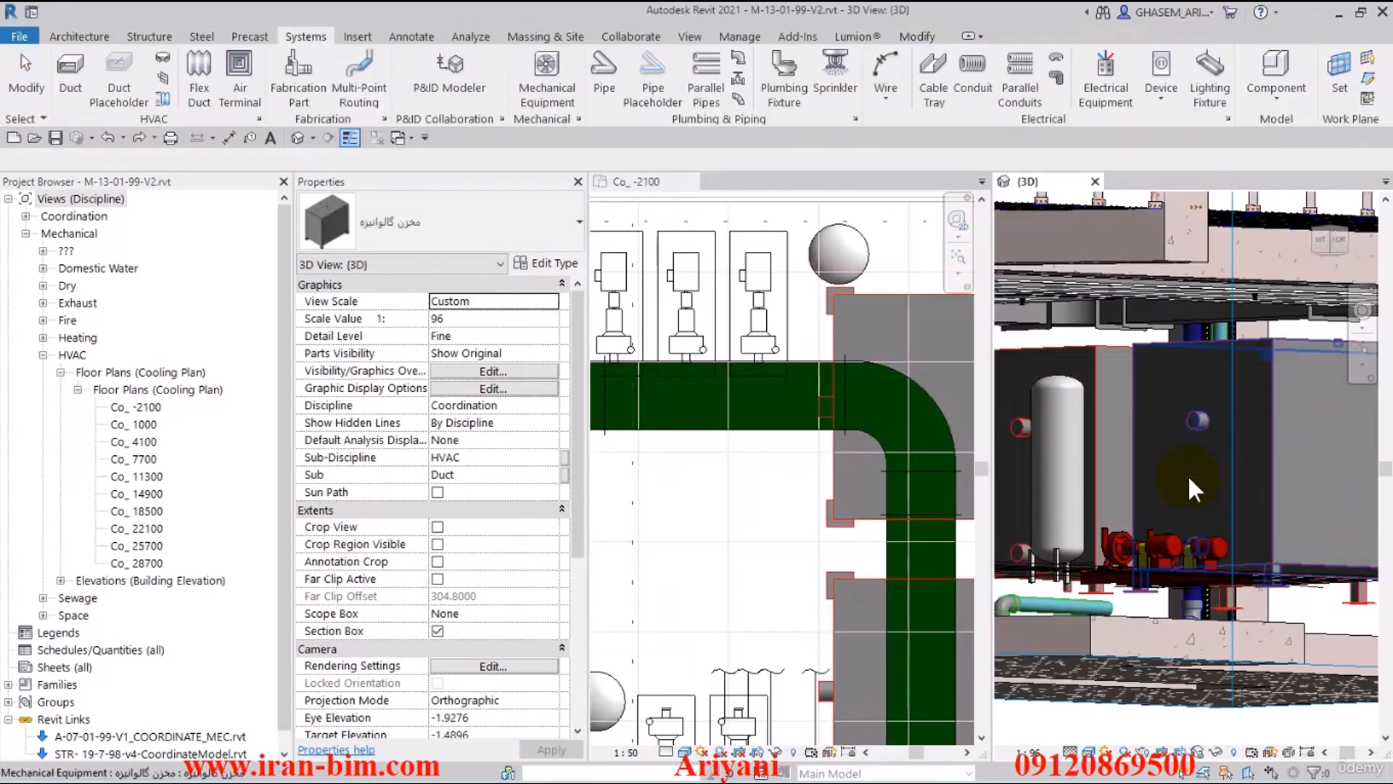
key(ctrl+z)
scroll(1212, 471, up, 3)
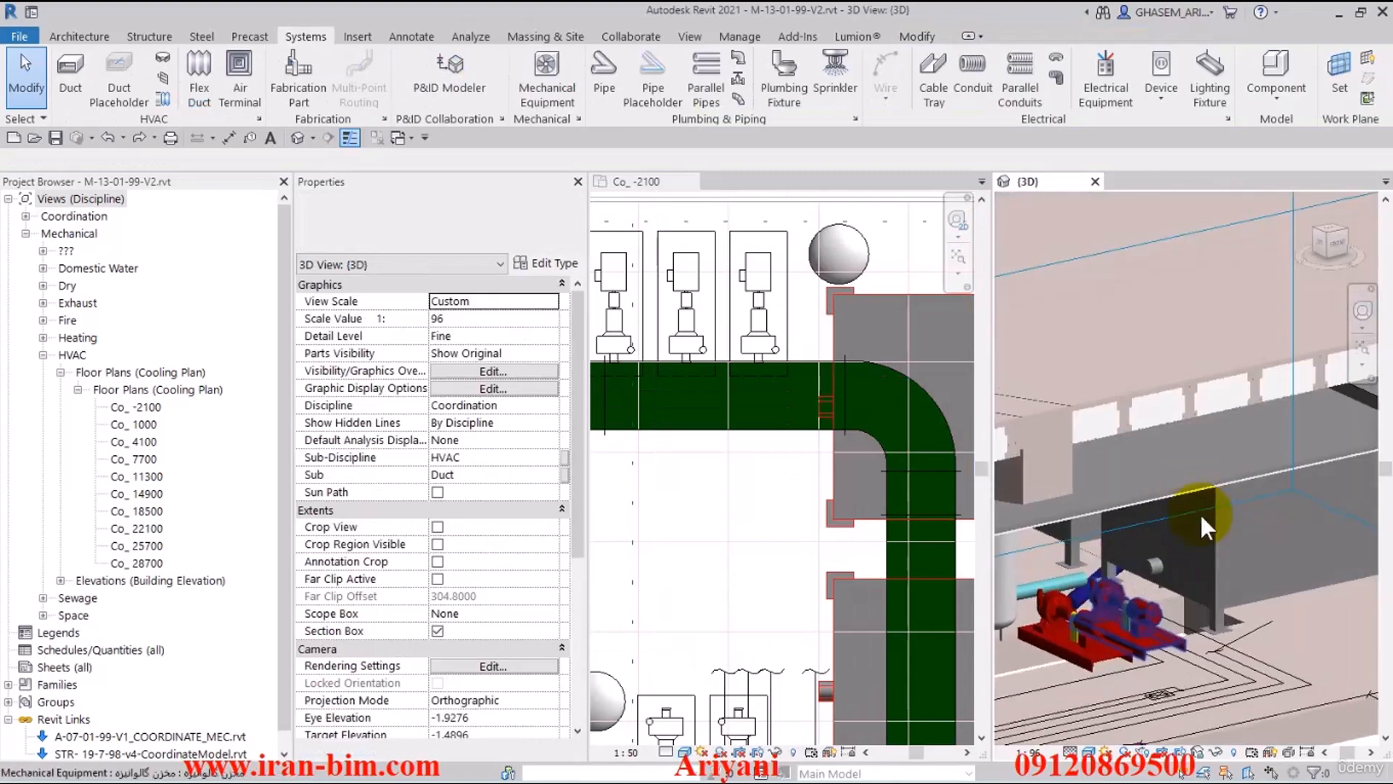
- Draw a short galvanized pipe outward from the lower tank's 5" outlet, Connector 2
click(1183, 573)
middle_drag(1187, 588, 1196, 575)
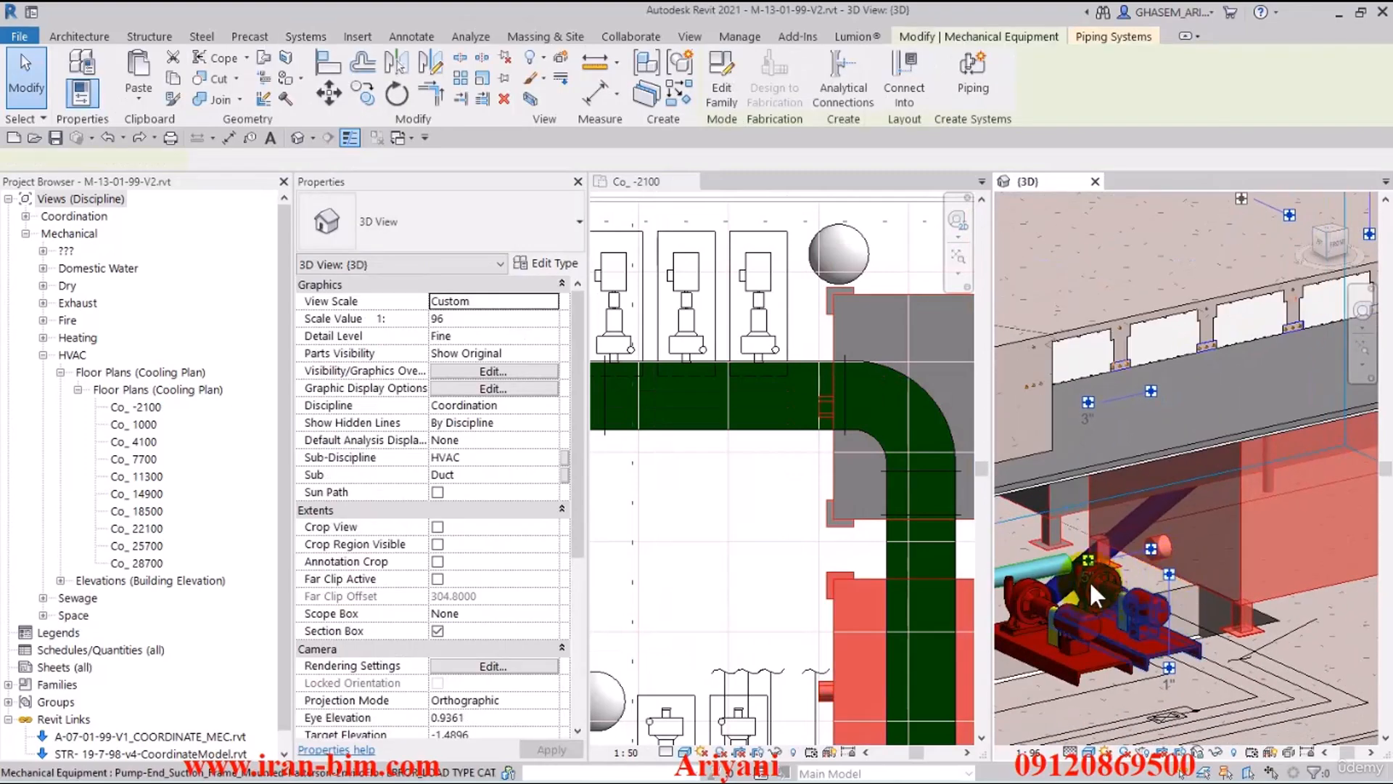
click(688, 590)
scroll(700, 568, down, 2)
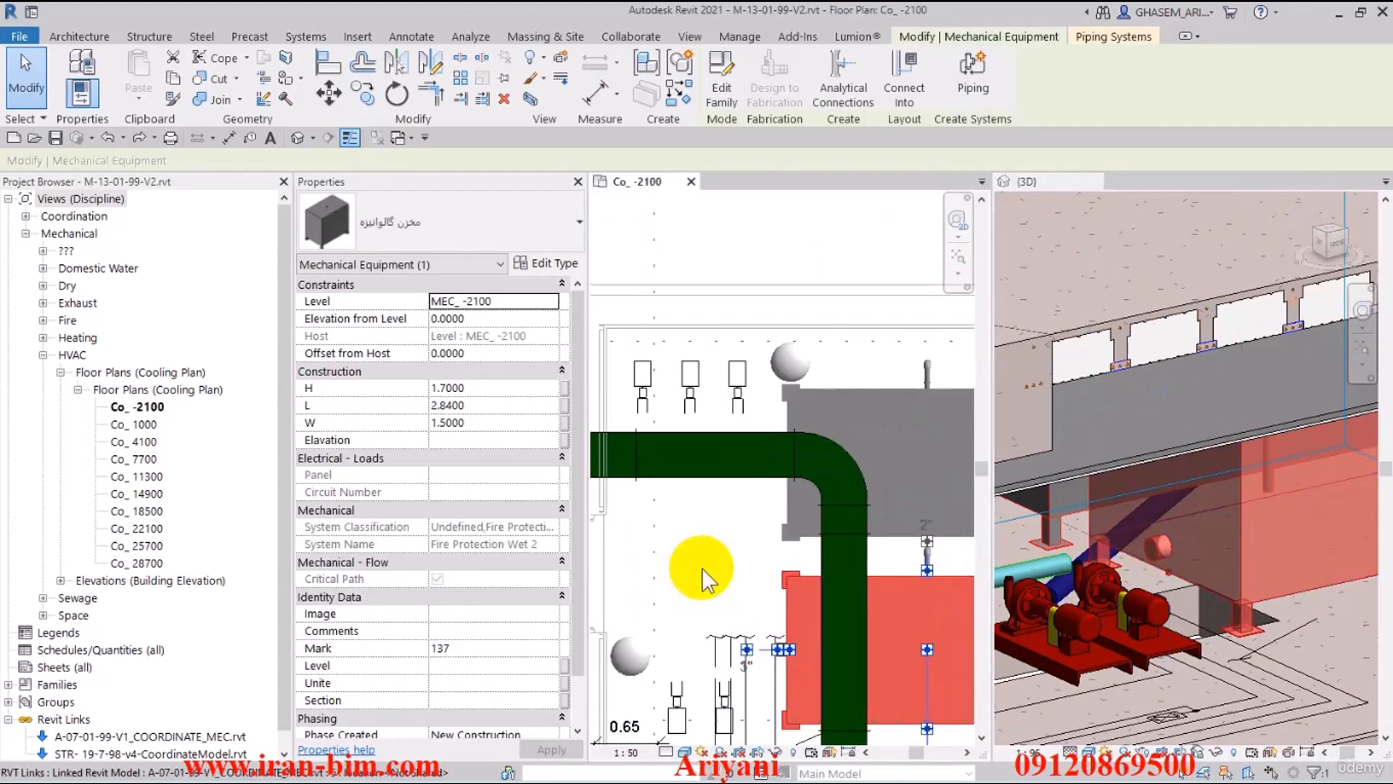
scroll(804, 562, up, 5)
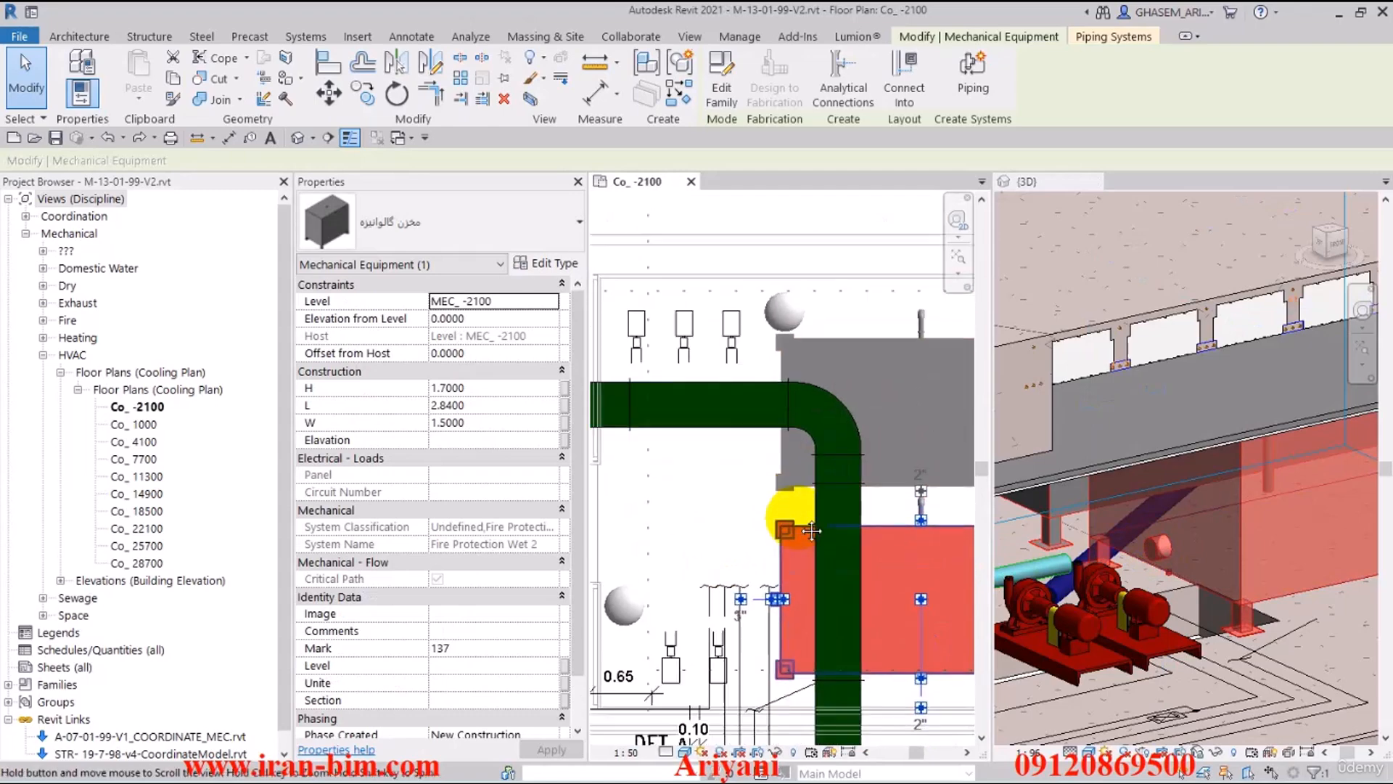
scroll(800, 597, up, 1)
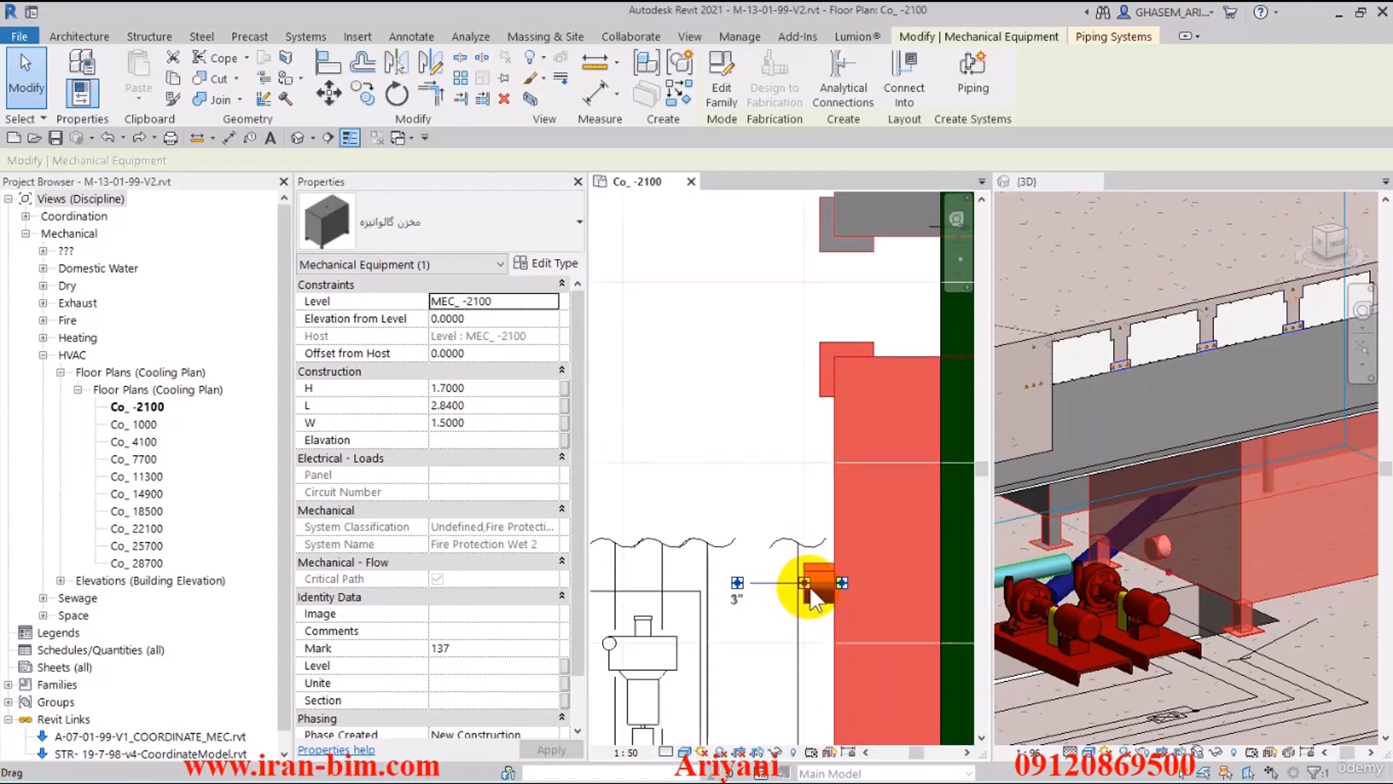
right_click(804, 579)
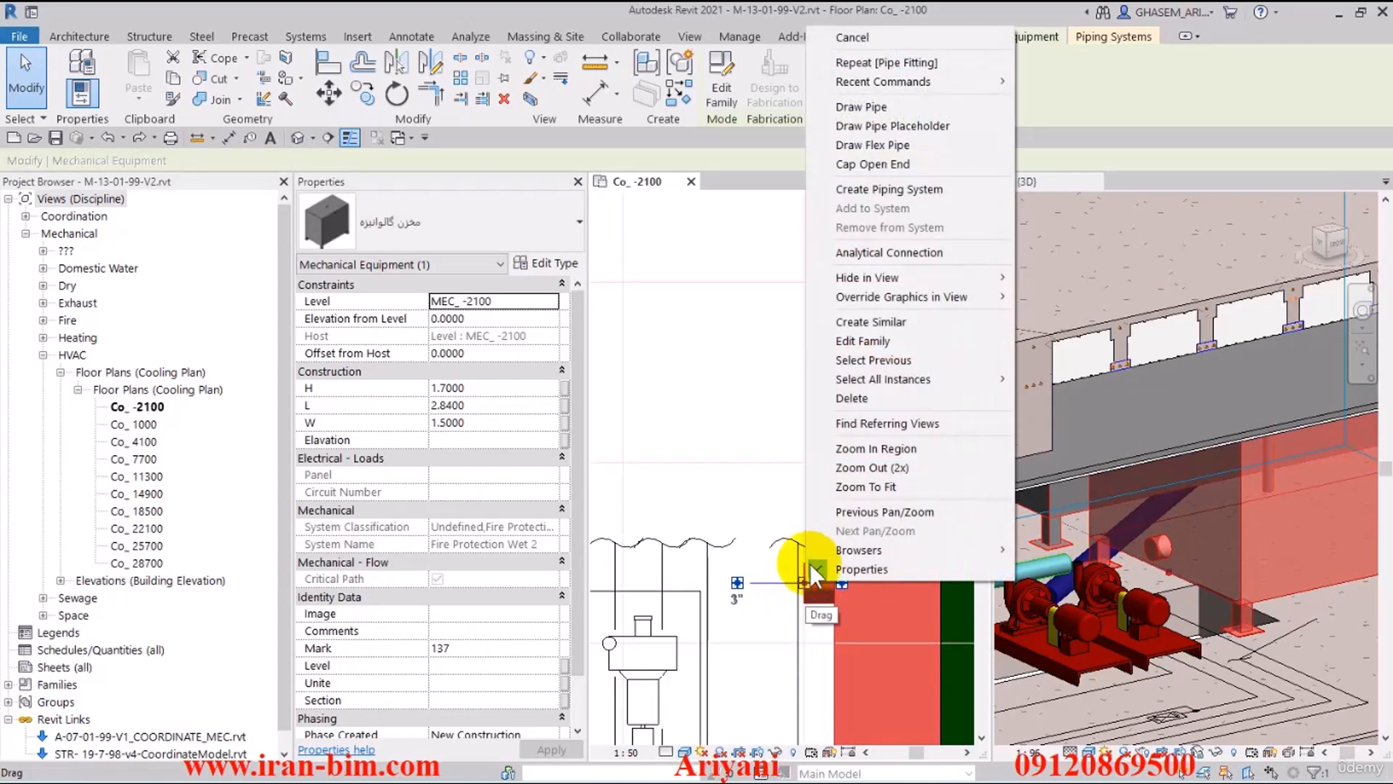
click(873, 107)
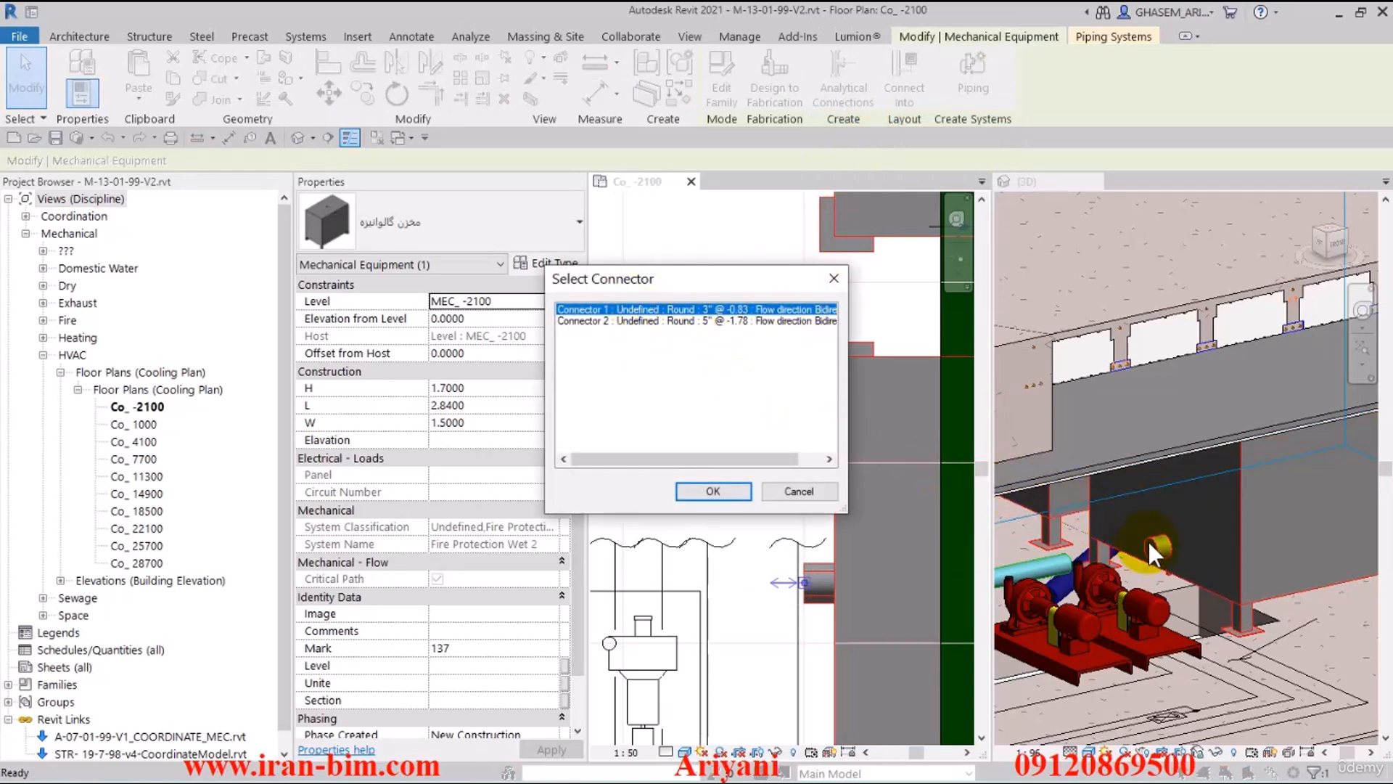
click(710, 320)
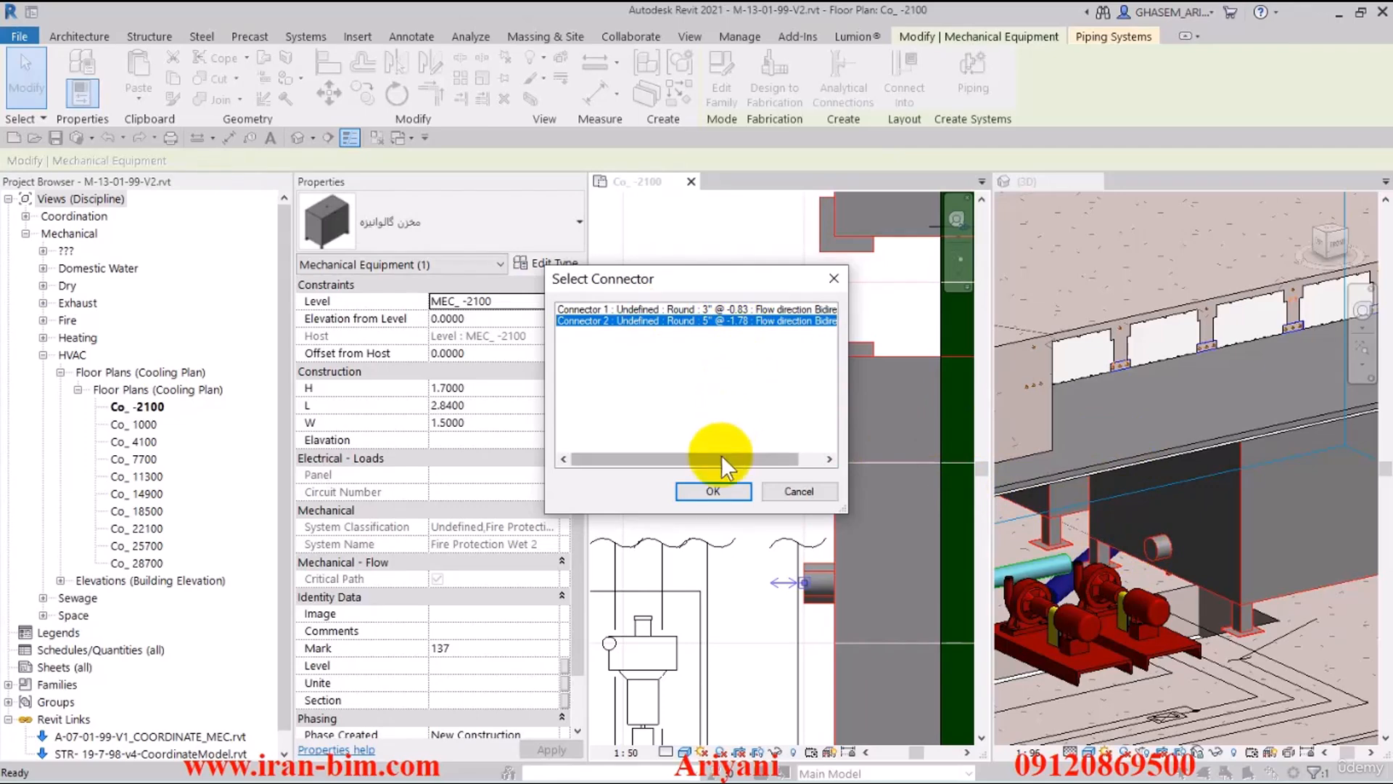
drag(723, 457, 781, 460)
click(712, 492)
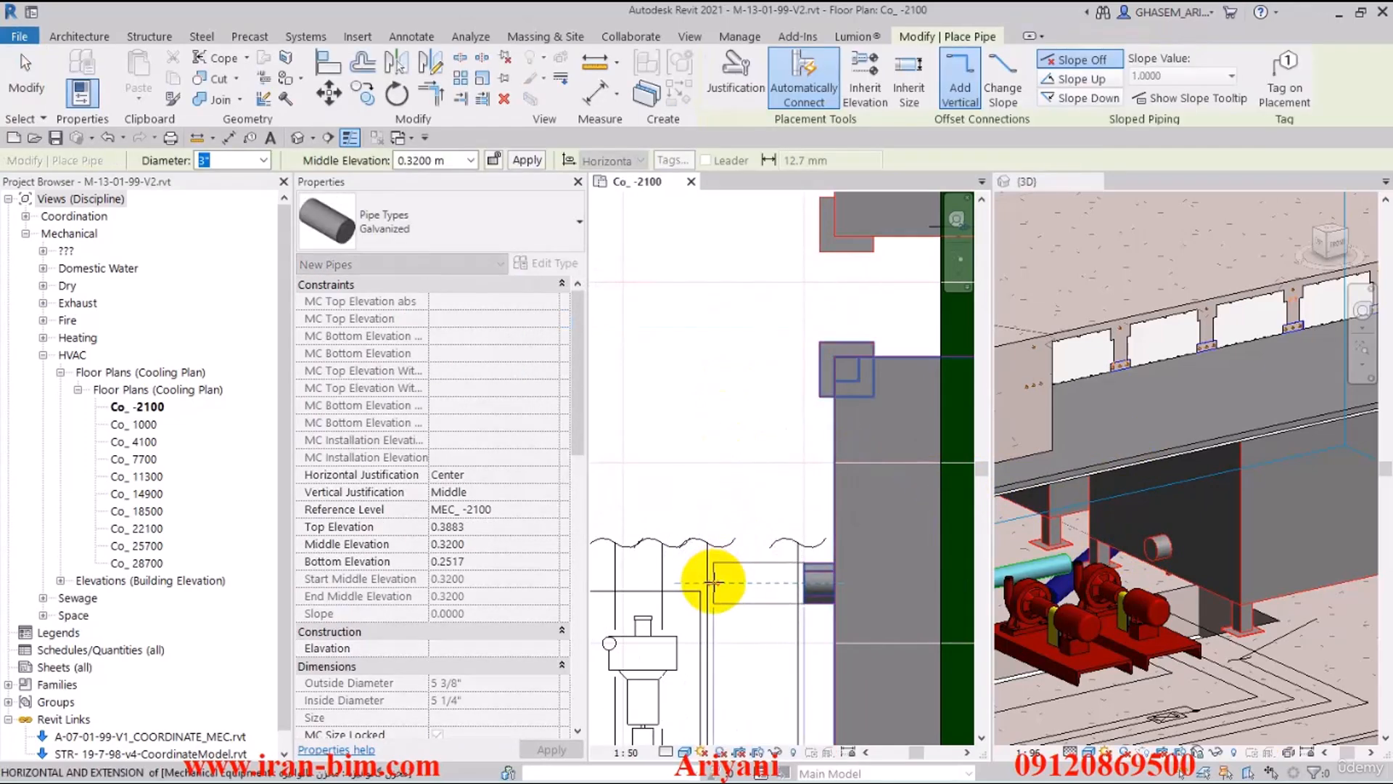
click(714, 582)
- Continue the 5" pipe past the tanks and connect it to the upper tank's 5" outlet, Connector 2
scroll(716, 417, down, 2)
middle_drag(716, 386, 733, 669)
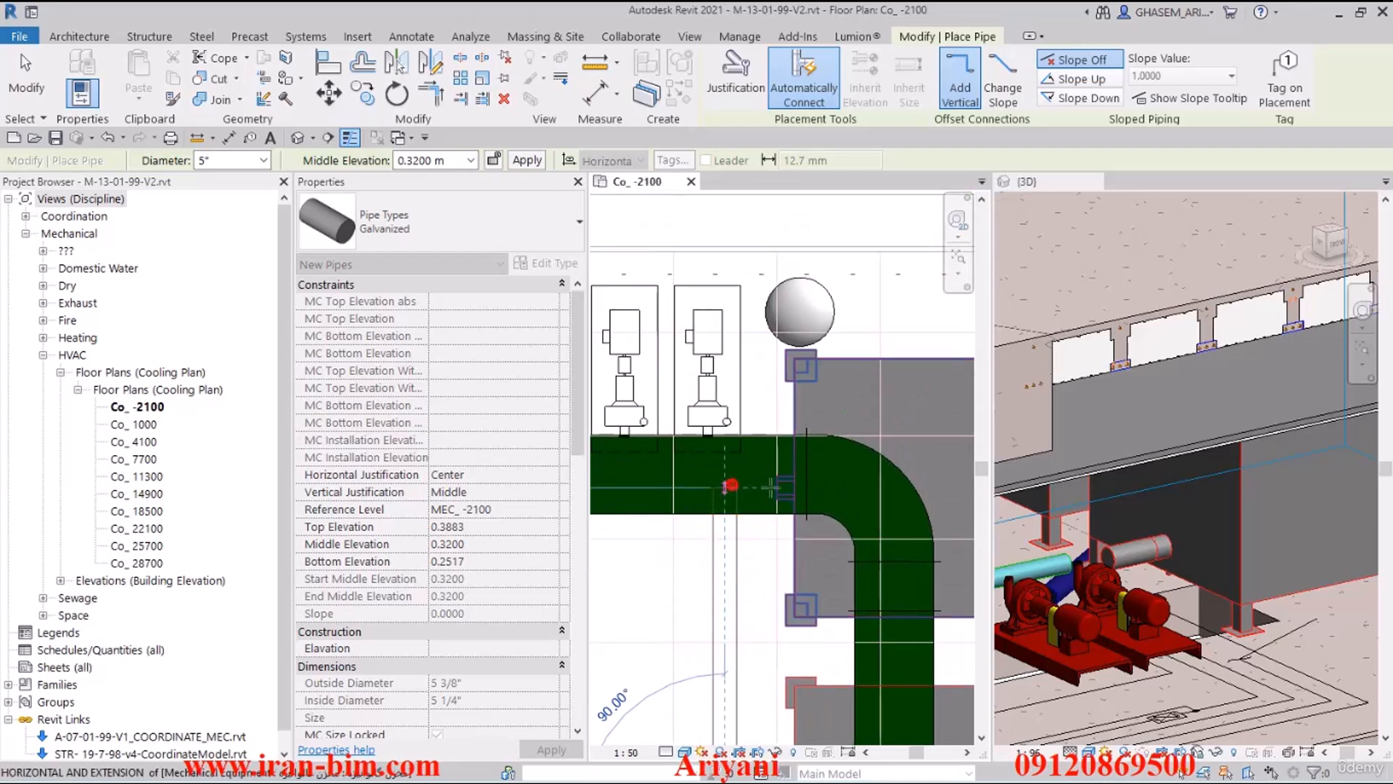
click(777, 487)
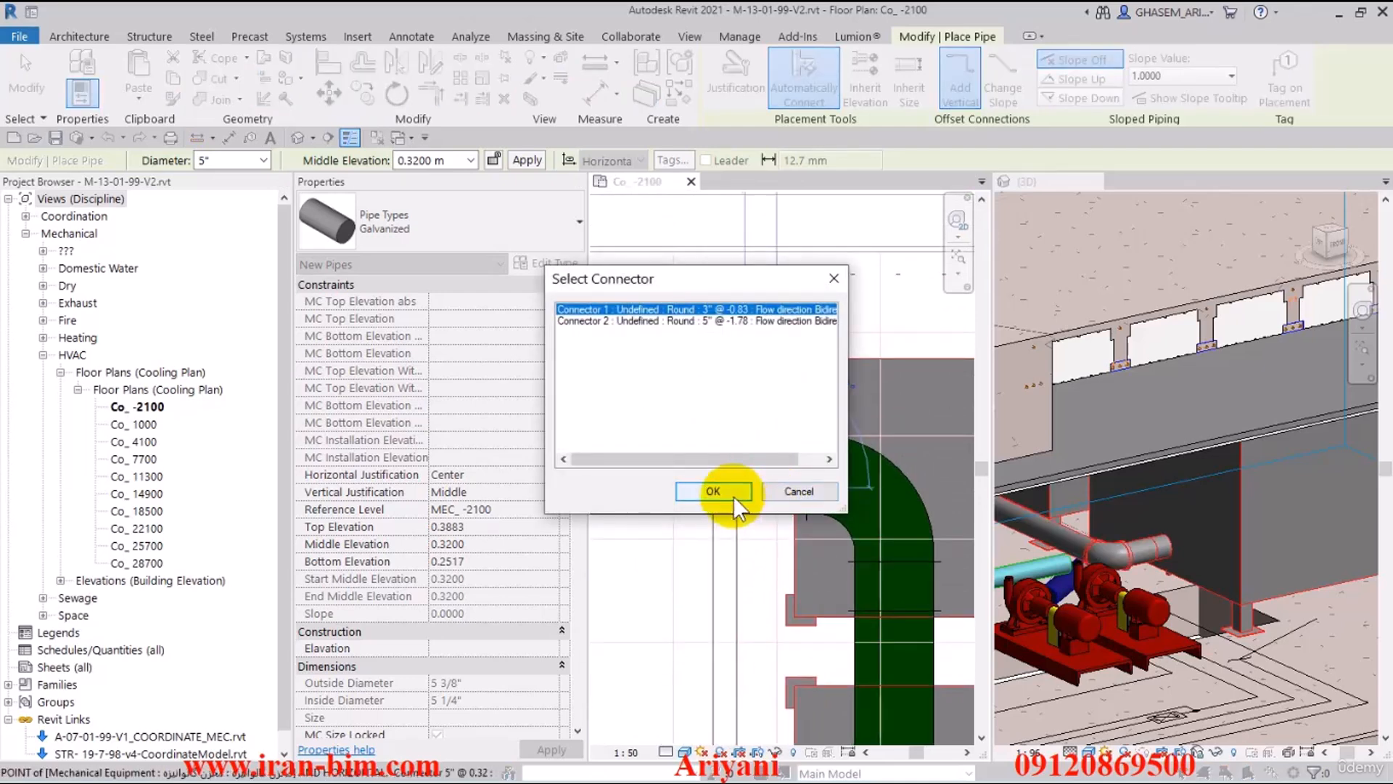
click(709, 322)
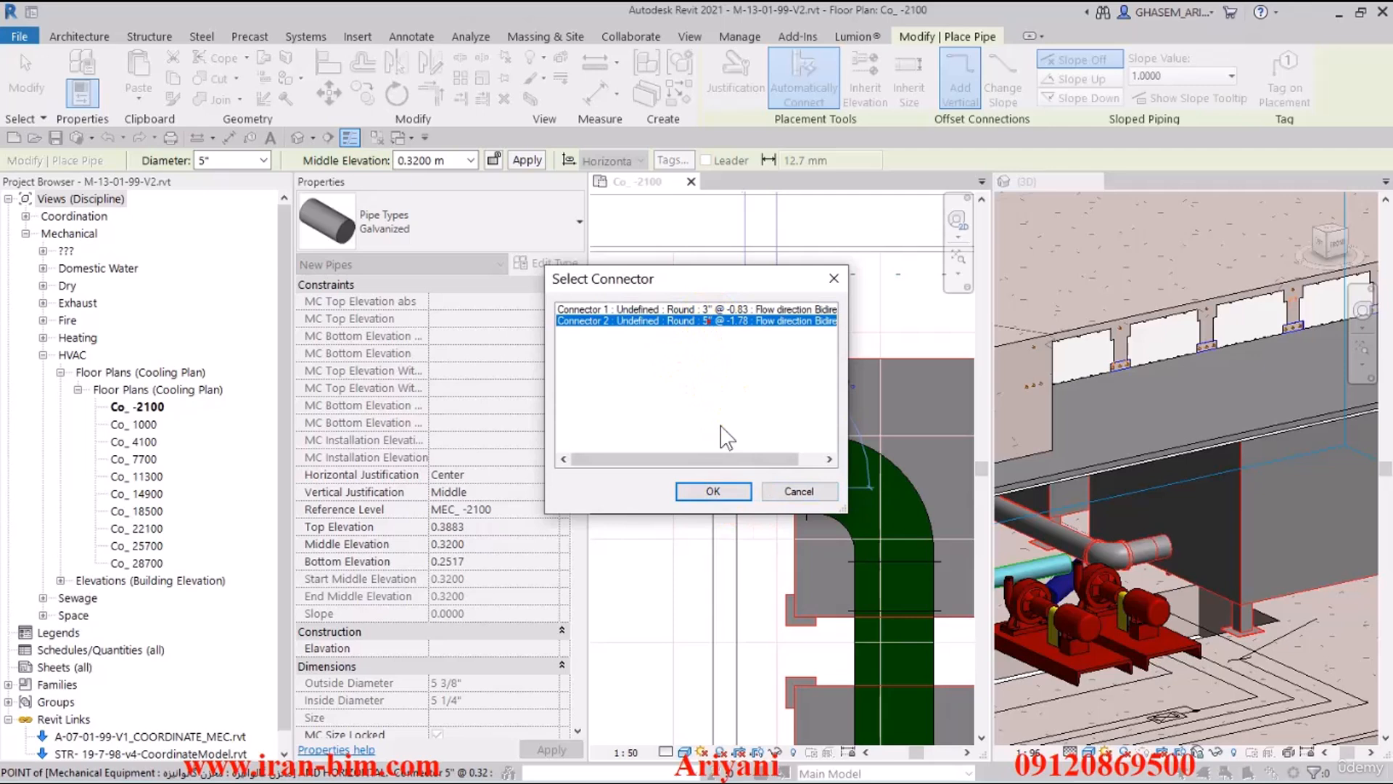
click(714, 491)
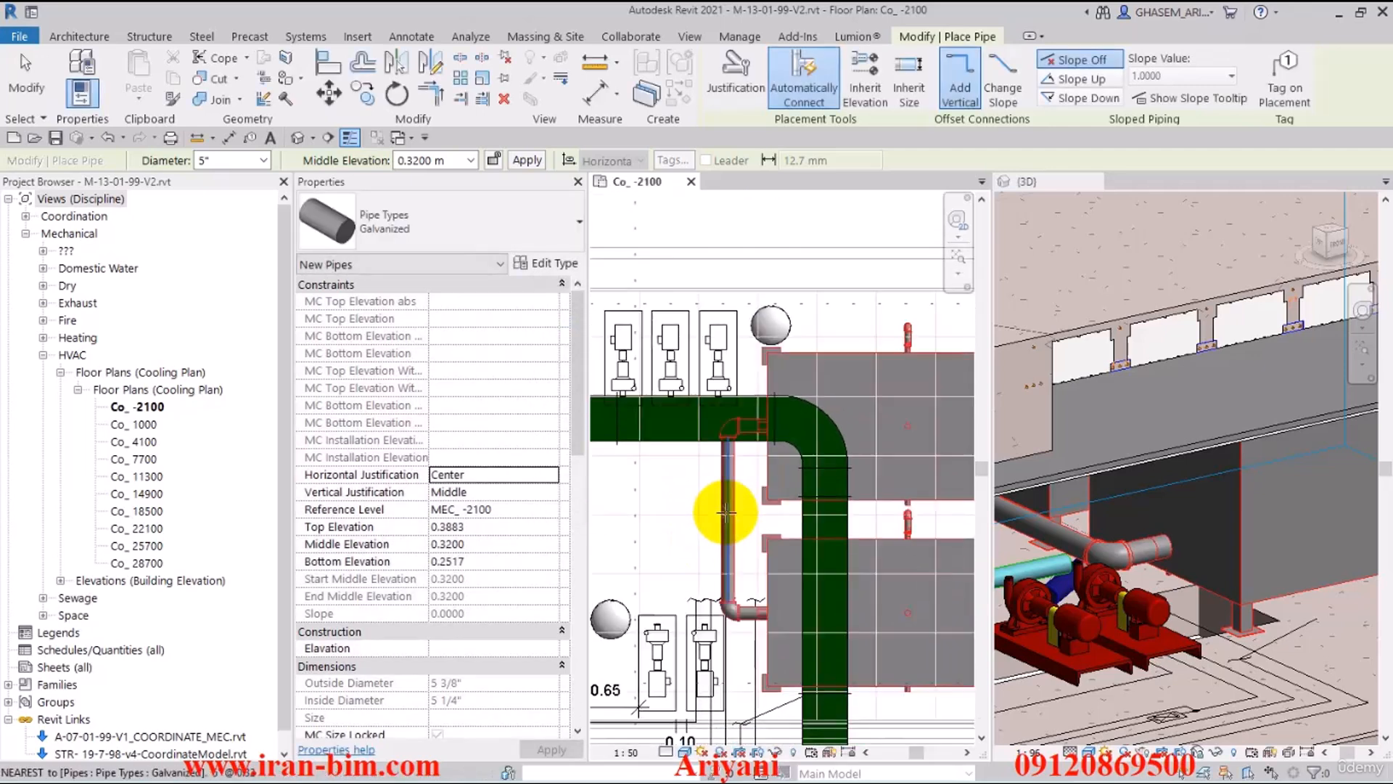
- Try to branch a 5" pipe at 2.0000 m middle elevation from the connecting pipe, running parallel above it
middle_drag(725, 513, 726, 516)
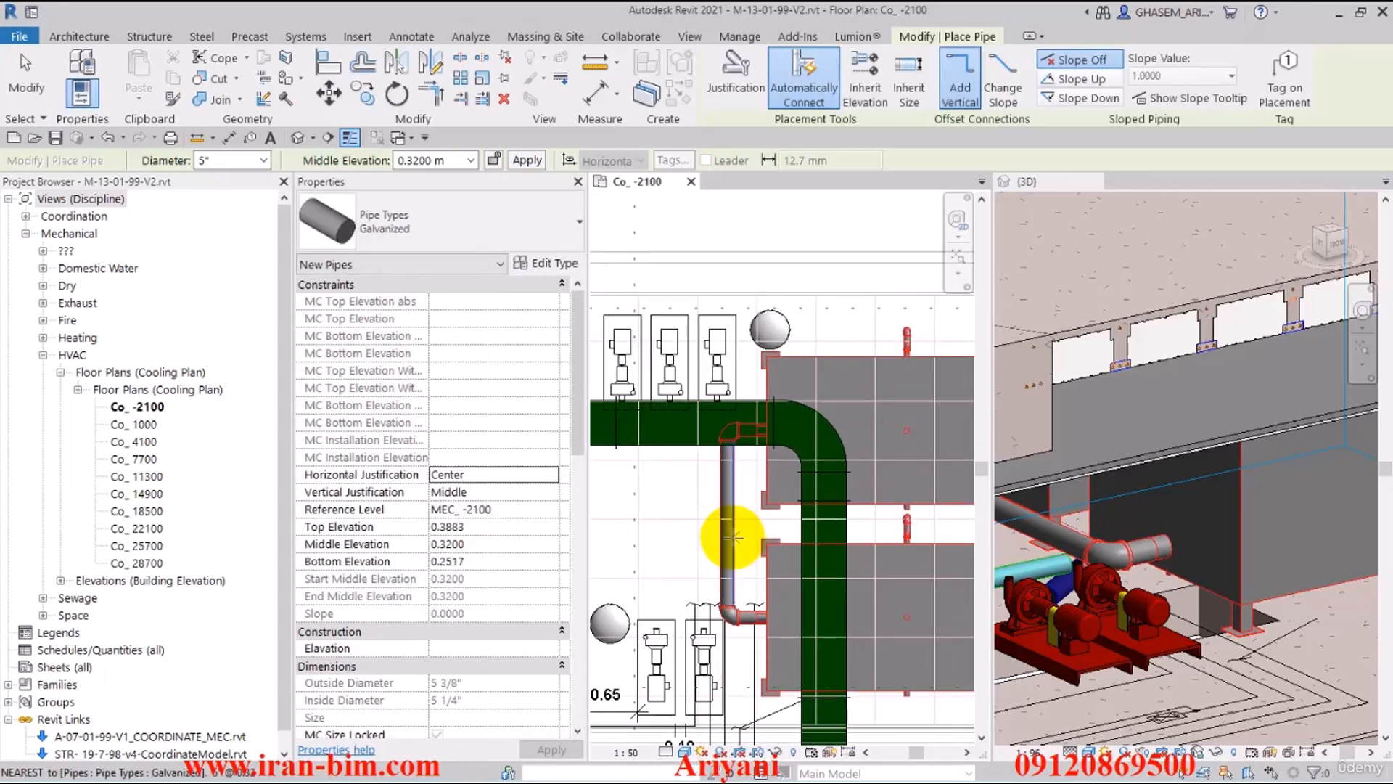
click(728, 527)
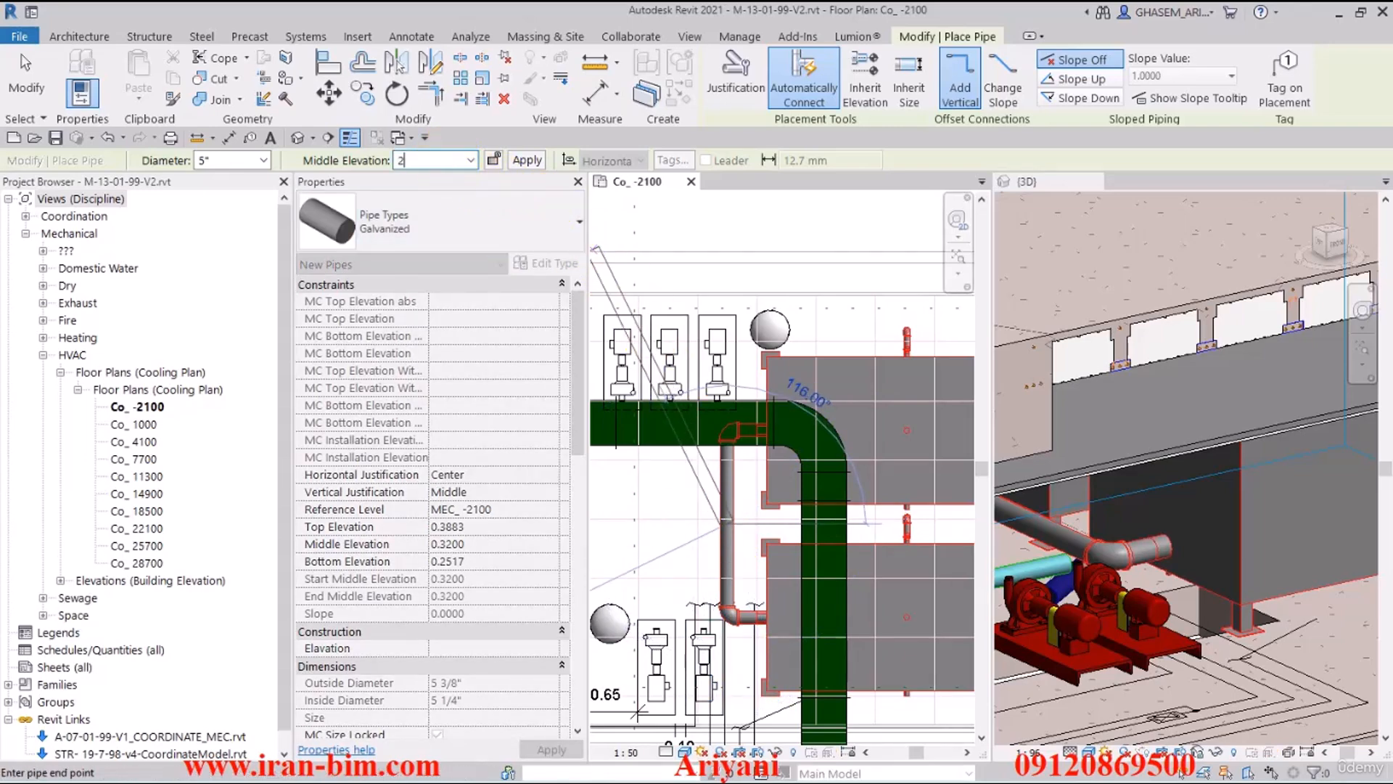
middle_drag(715, 505, 880, 490)
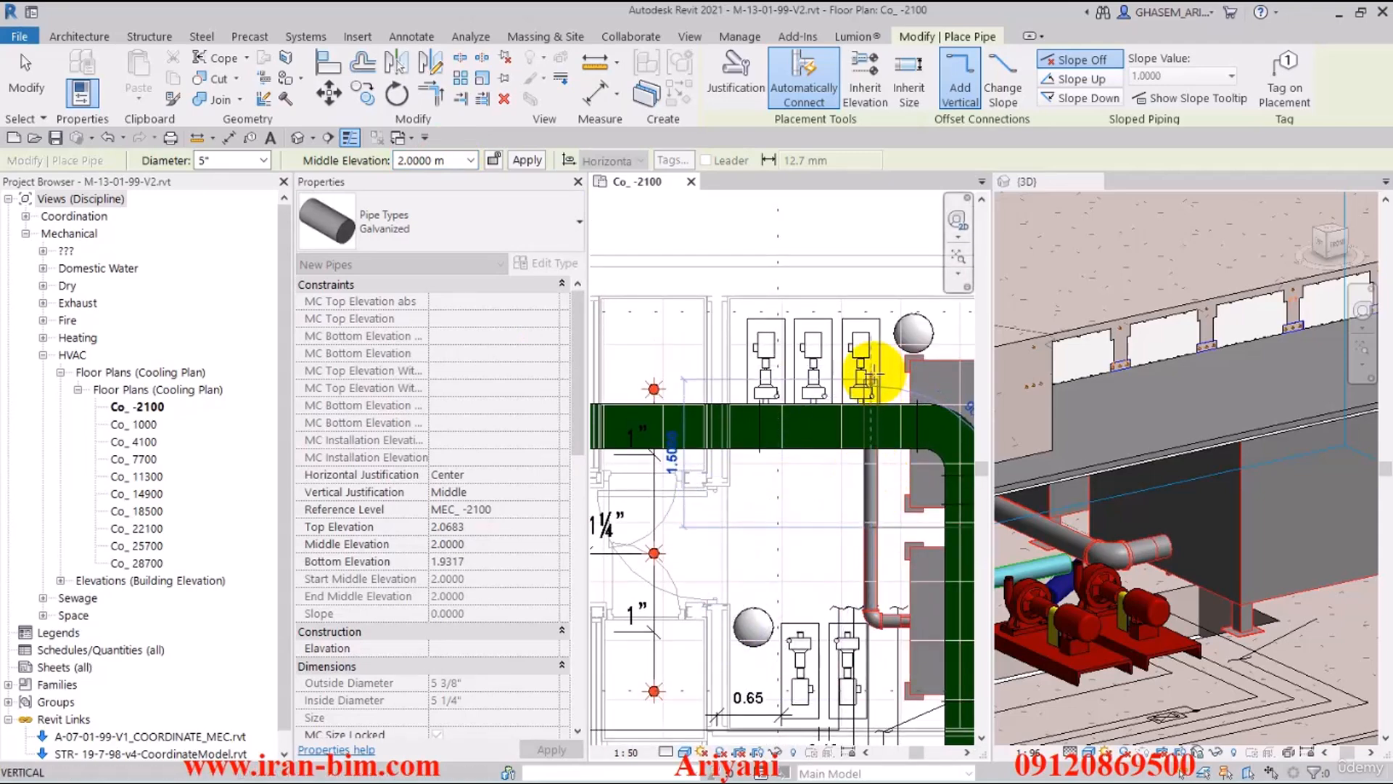
click(867, 373)
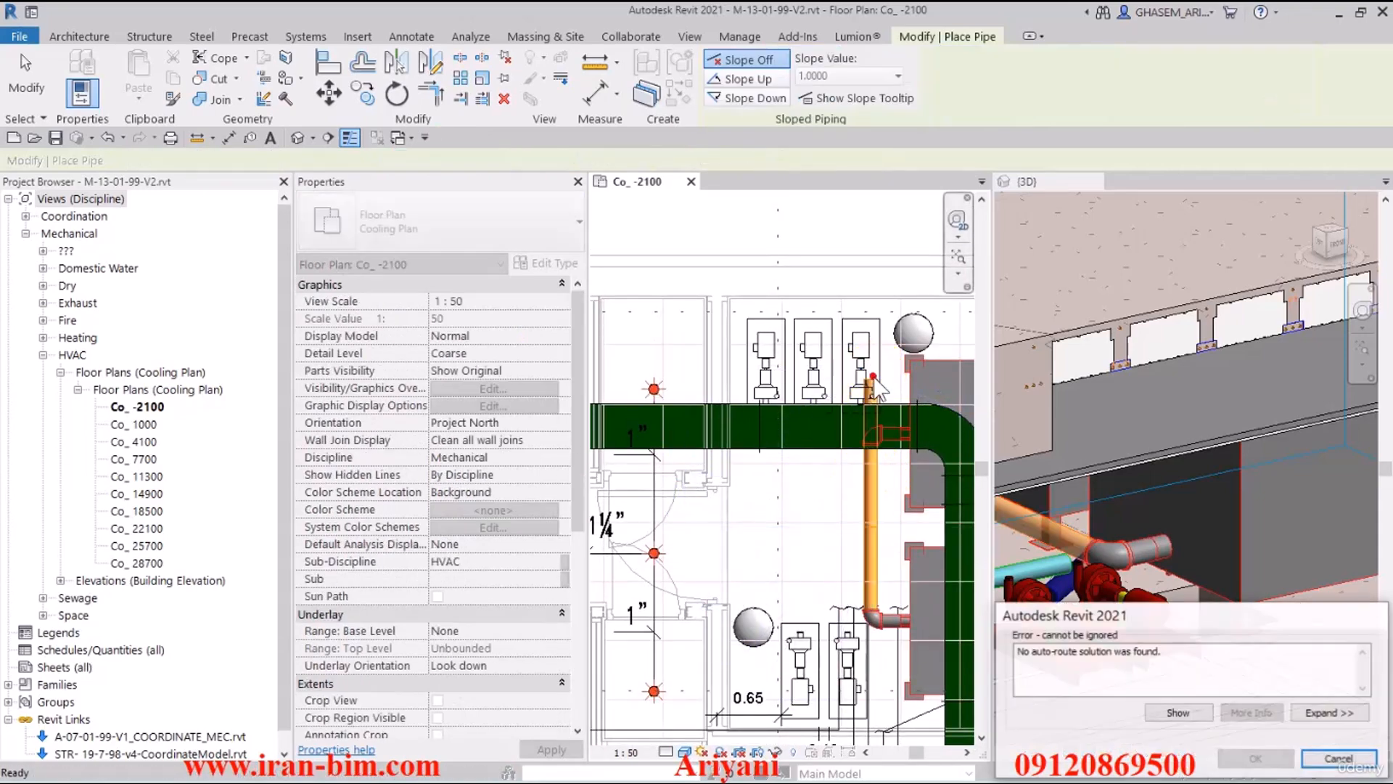
click(1339, 758)
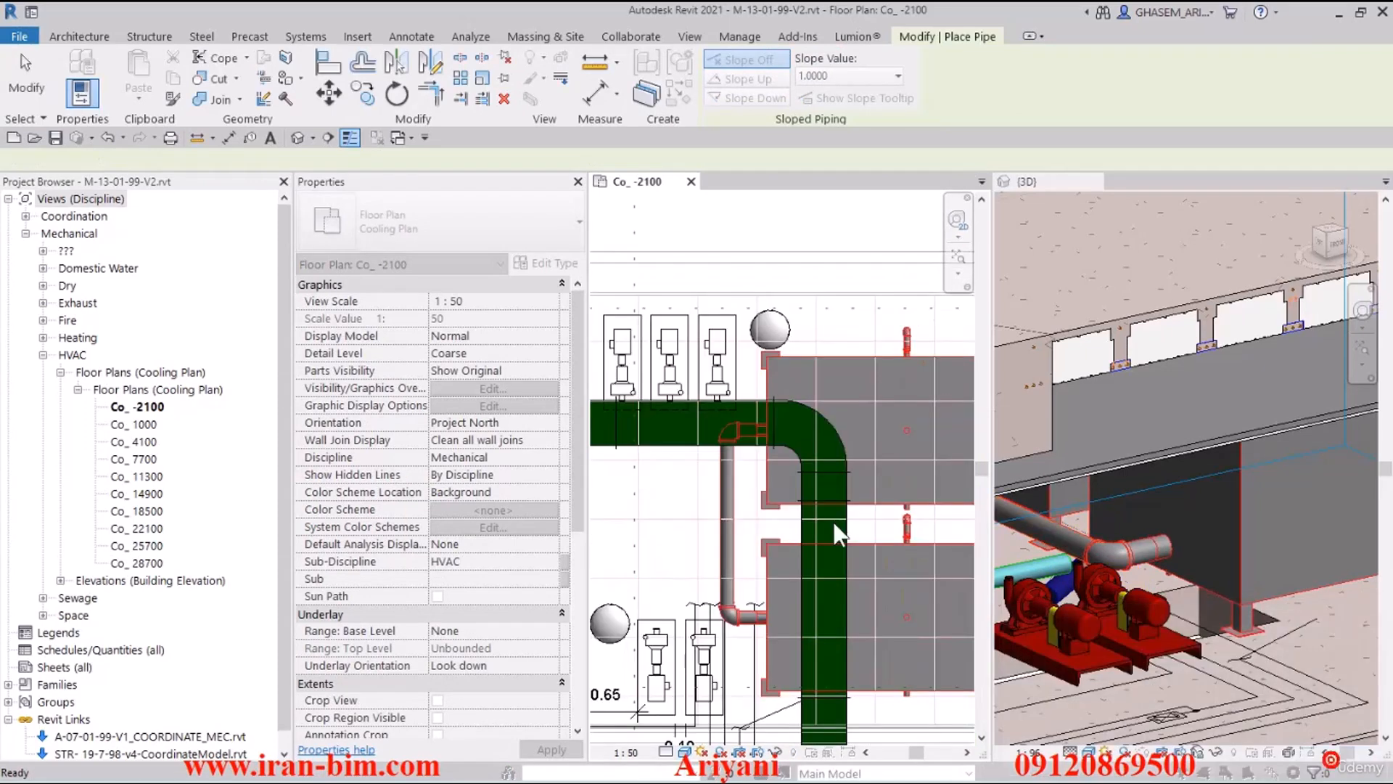
click(726, 528)
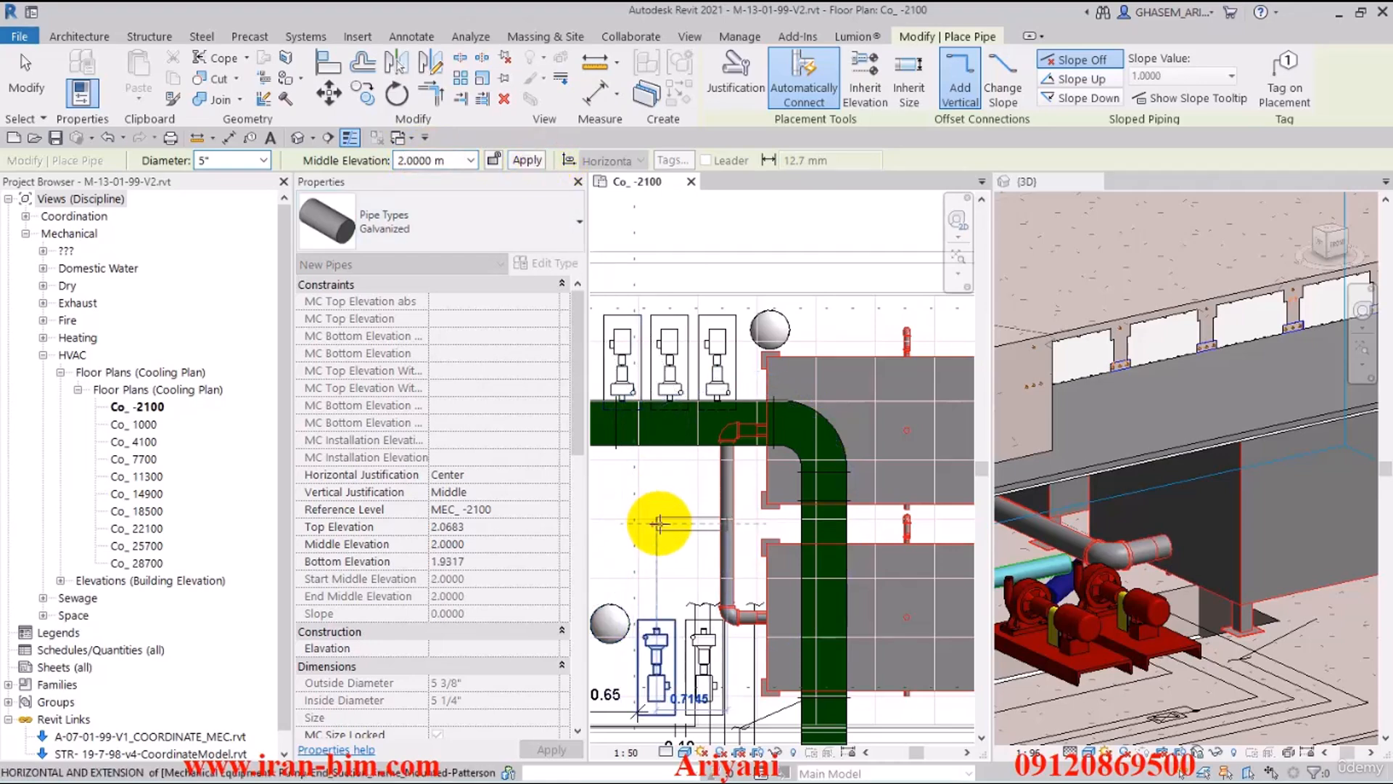
click(724, 234)
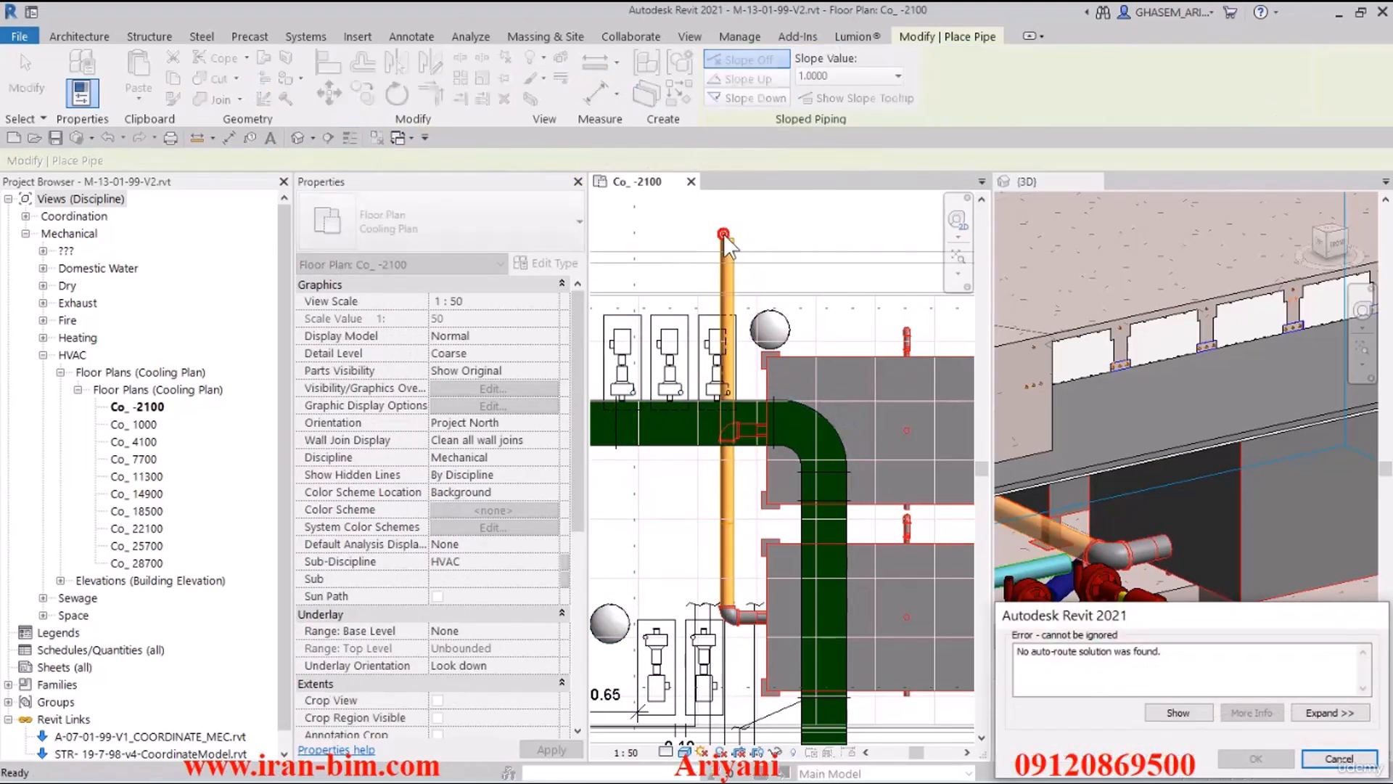
click(1362, 759)
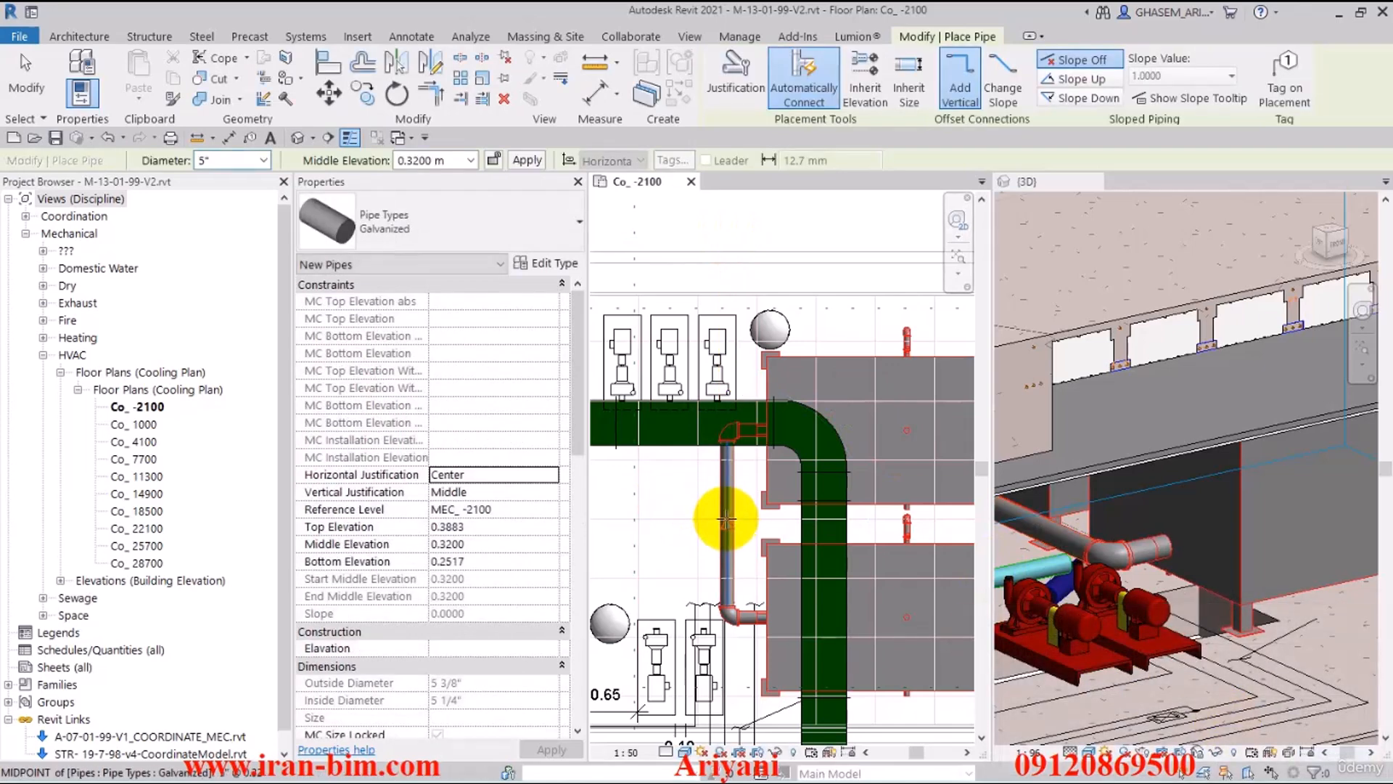
- Branch a 5" pipe at 2.0000 m middle elevation from the connecting pipe's midpoint, perpendicular and away from the tanks for about 0.83 m
click(724, 516)
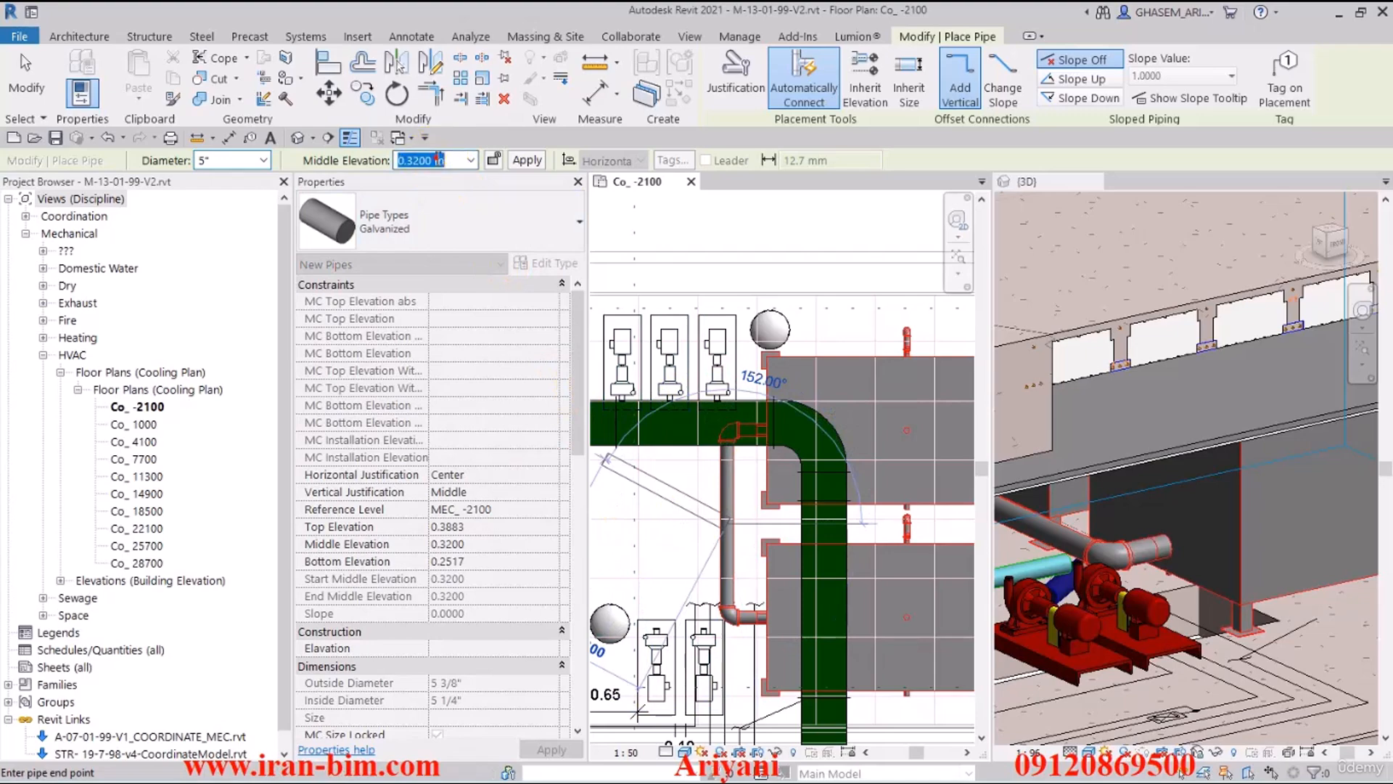
key(Return)
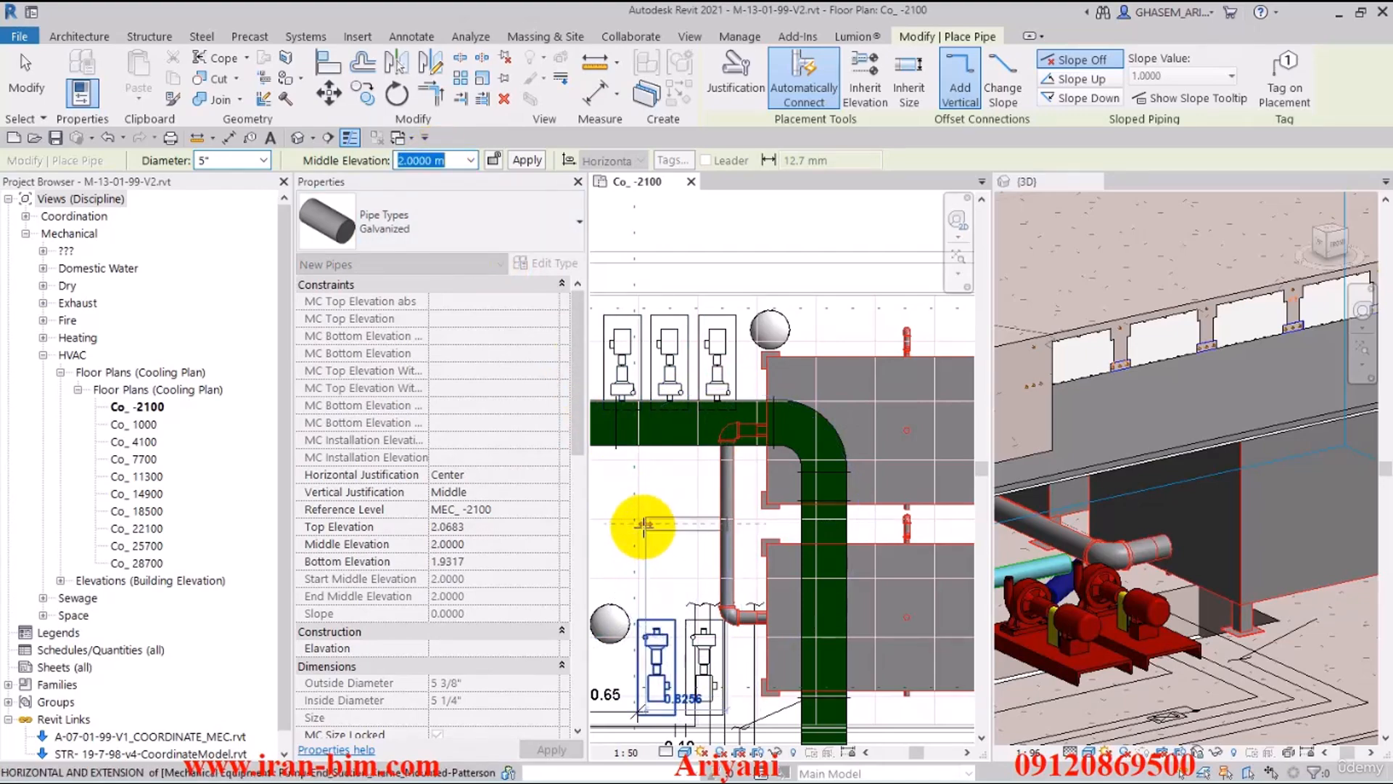
click(643, 527)
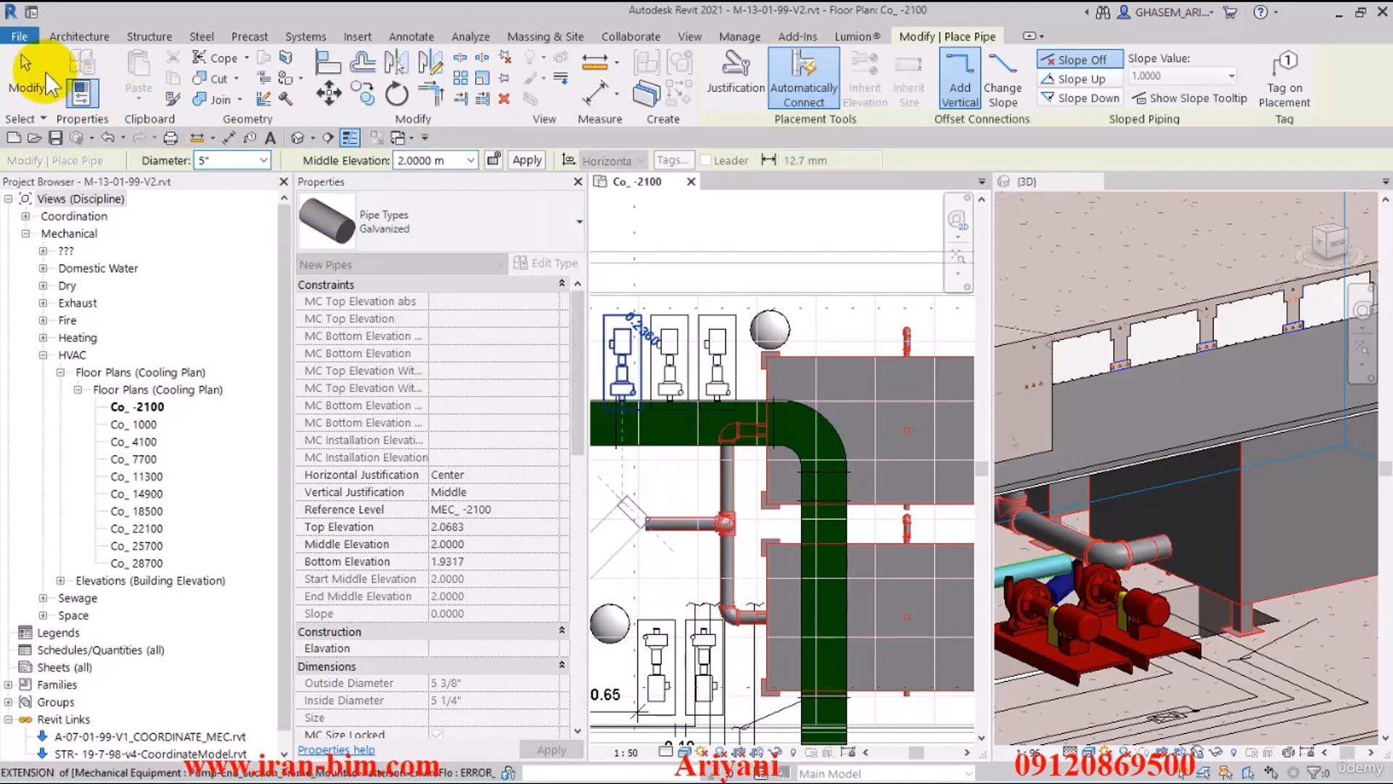
- Delete the 5" horizontal branch pipe at 2.0000 m that runs from the riser's upper elbow away from the tanks
click(44, 71)
click(746, 508)
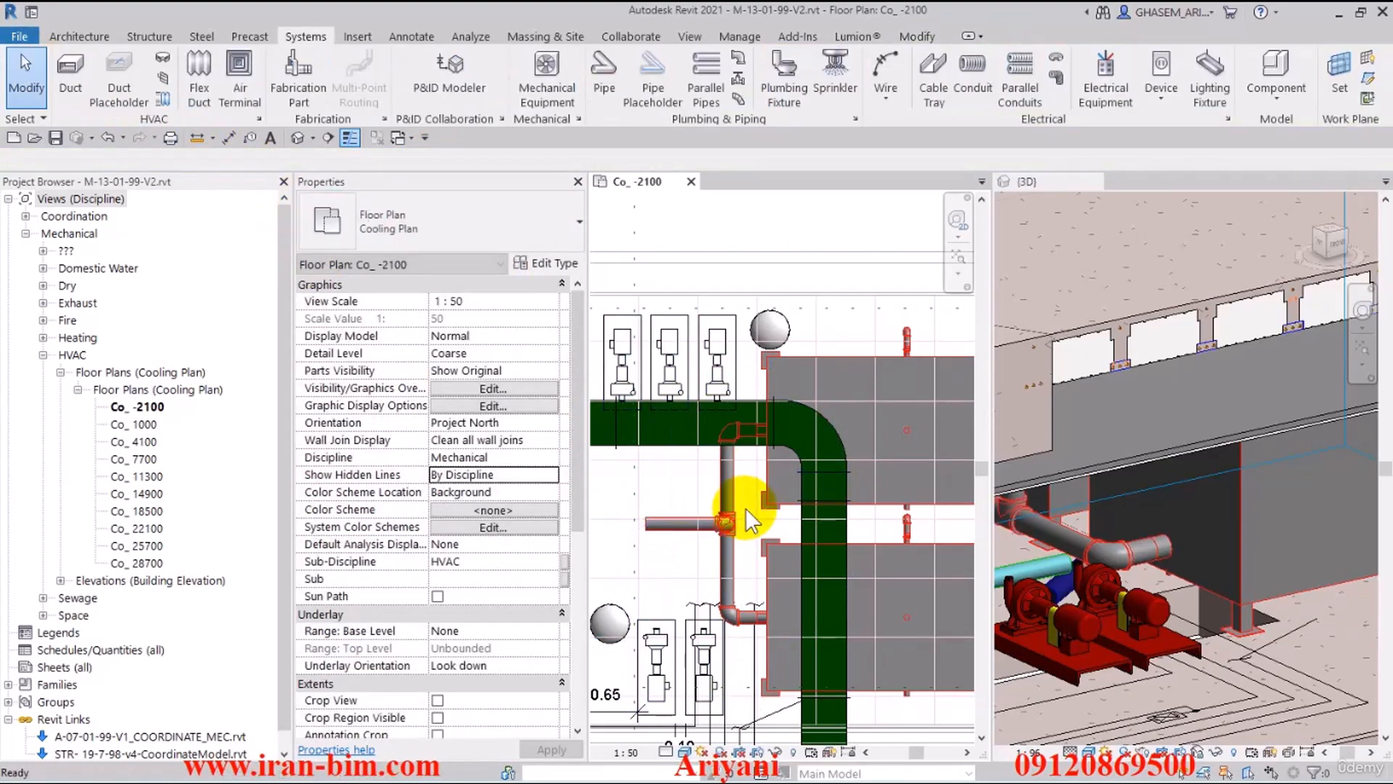
click(687, 535)
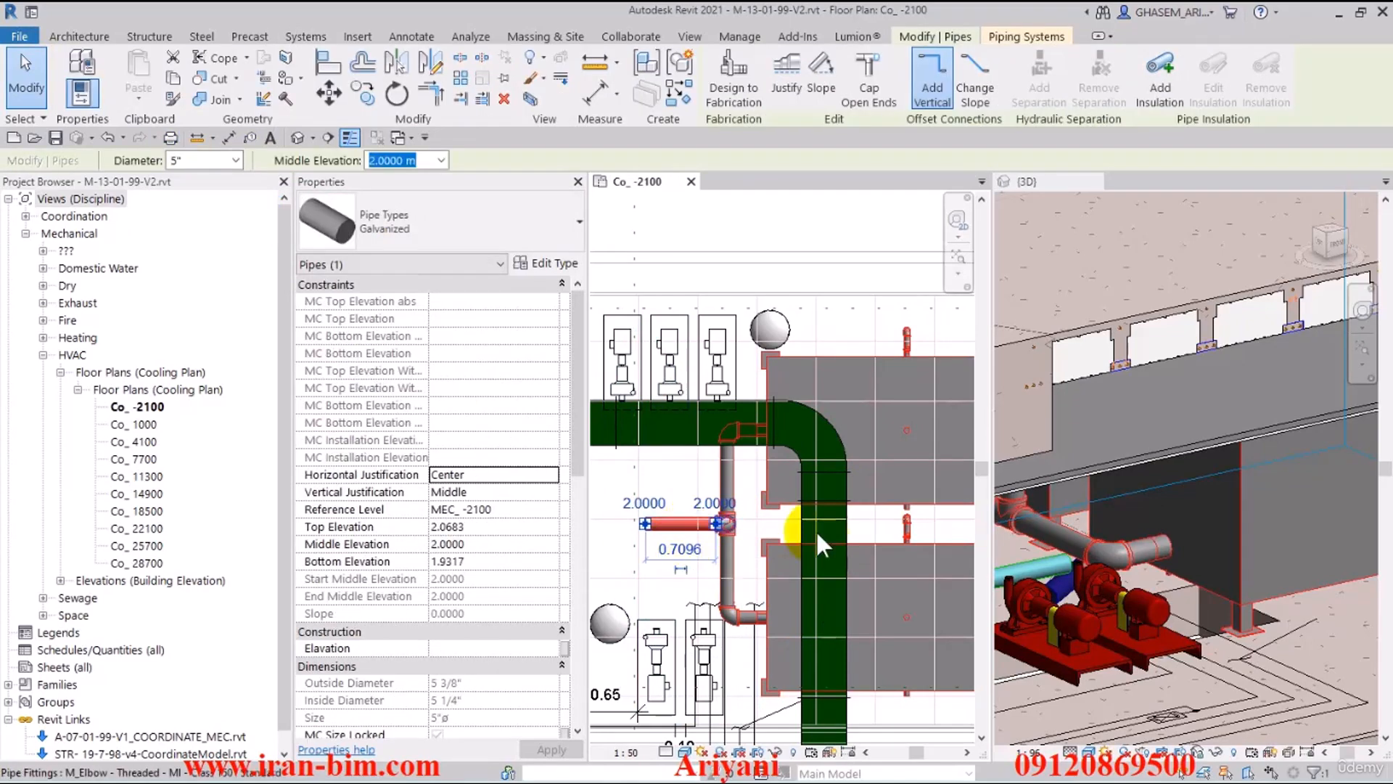
shift+middle_drag(1111, 527, 1095, 491)
scroll(1117, 488, up, 6)
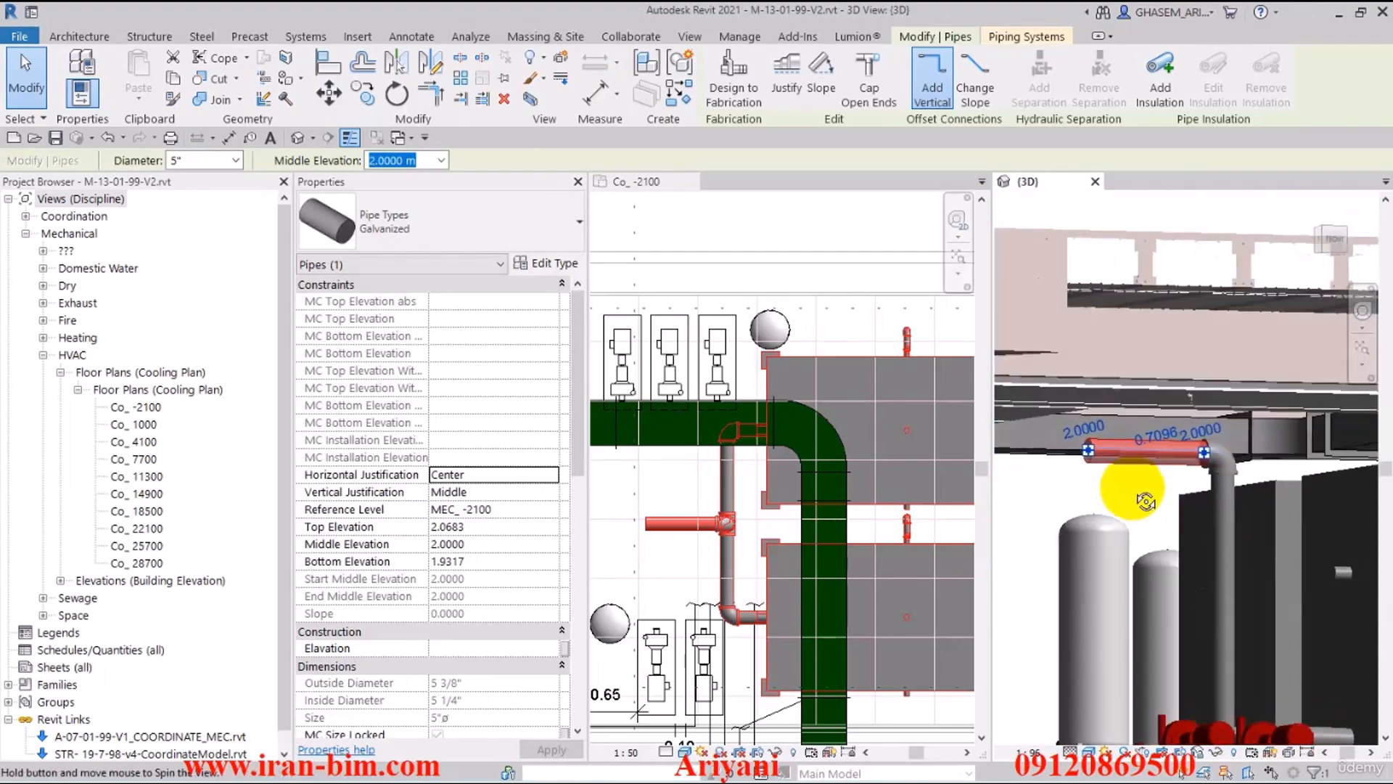
key(Delete)
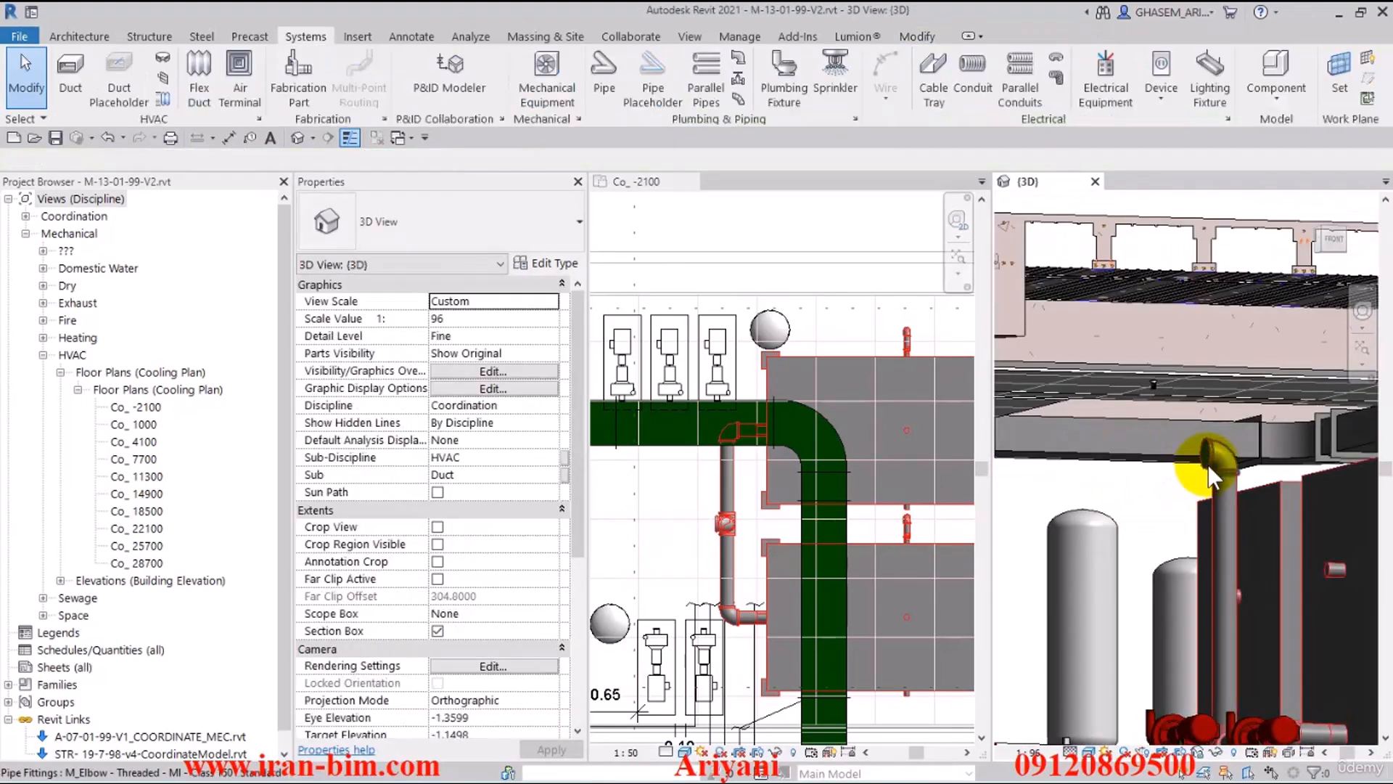
- Rotate the elbow on top of the riser a quarter turn so its open end faces the upper row of pumps
click(1209, 456)
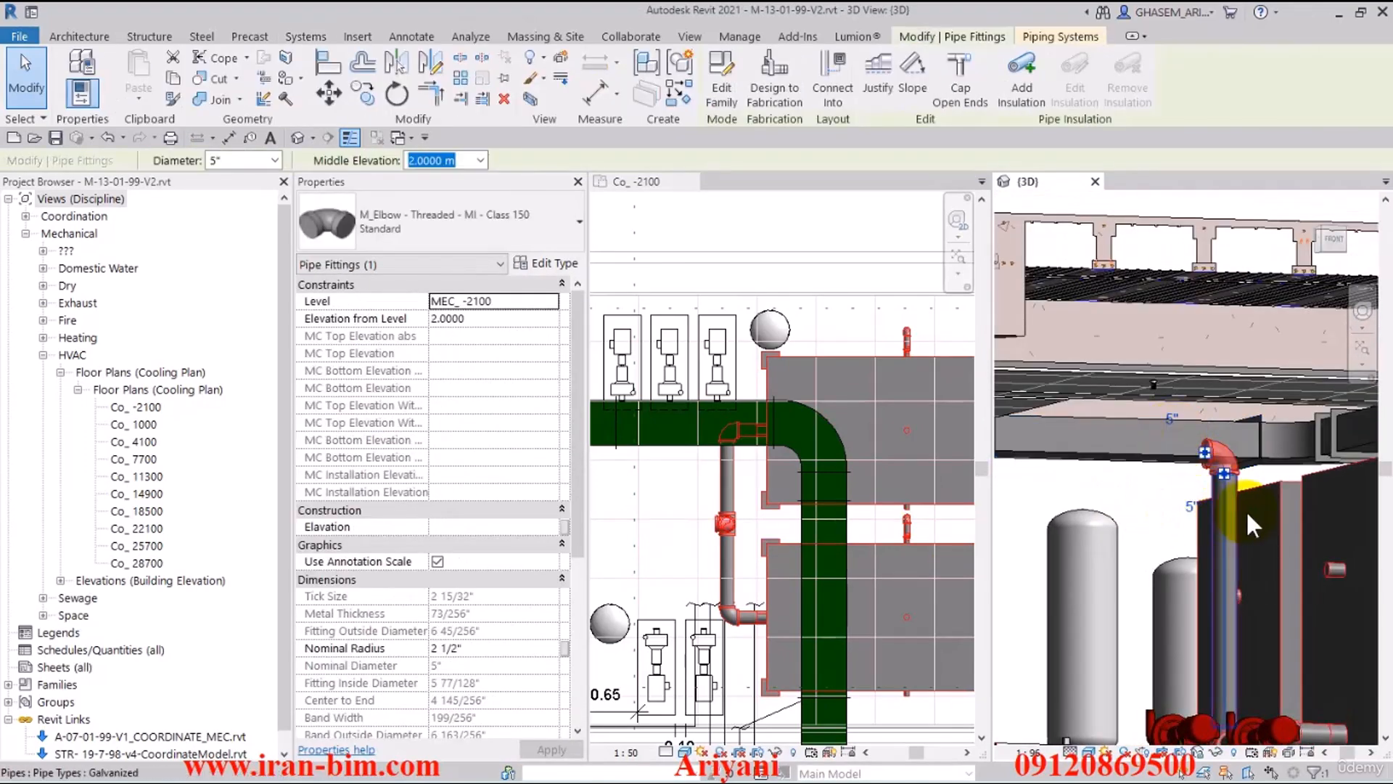
shift+middle_drag(1239, 521, 1232, 560)
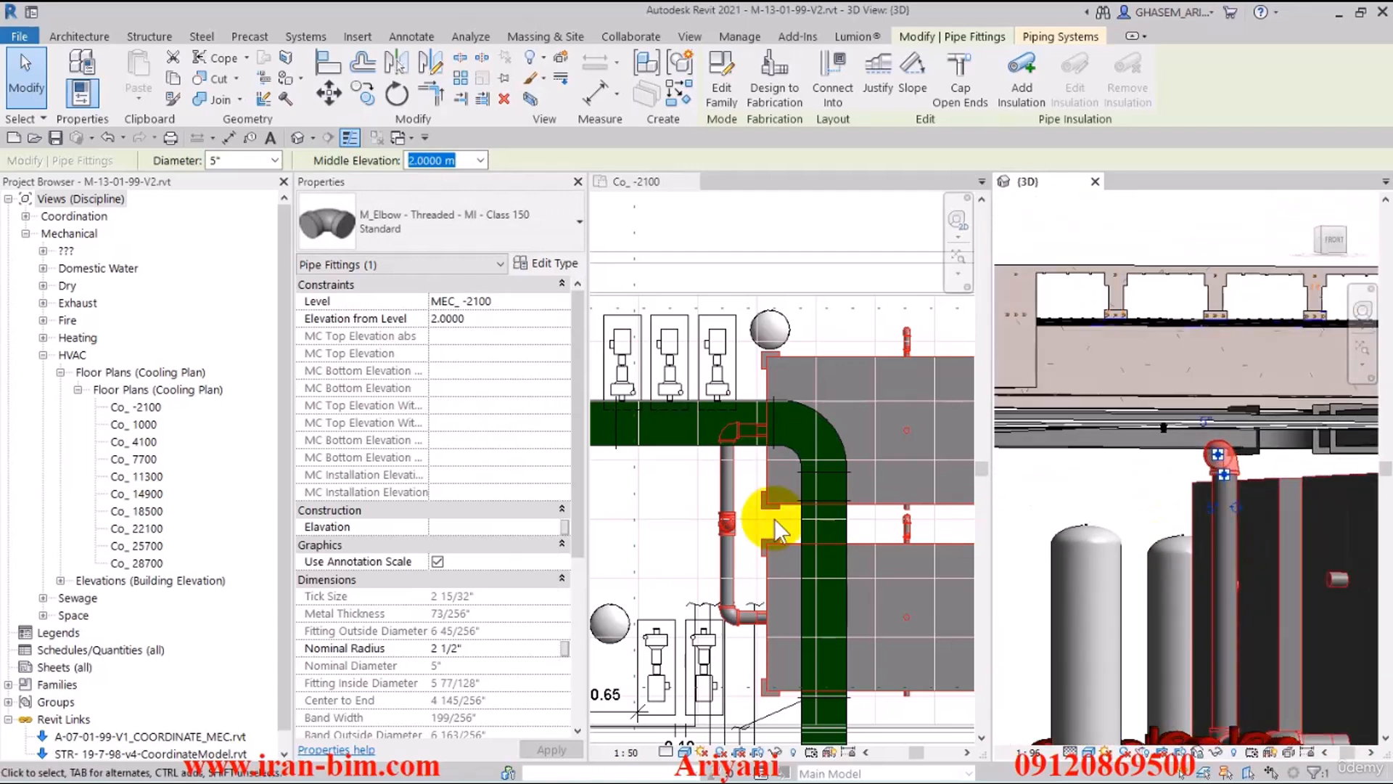
scroll(729, 519, up, 5)
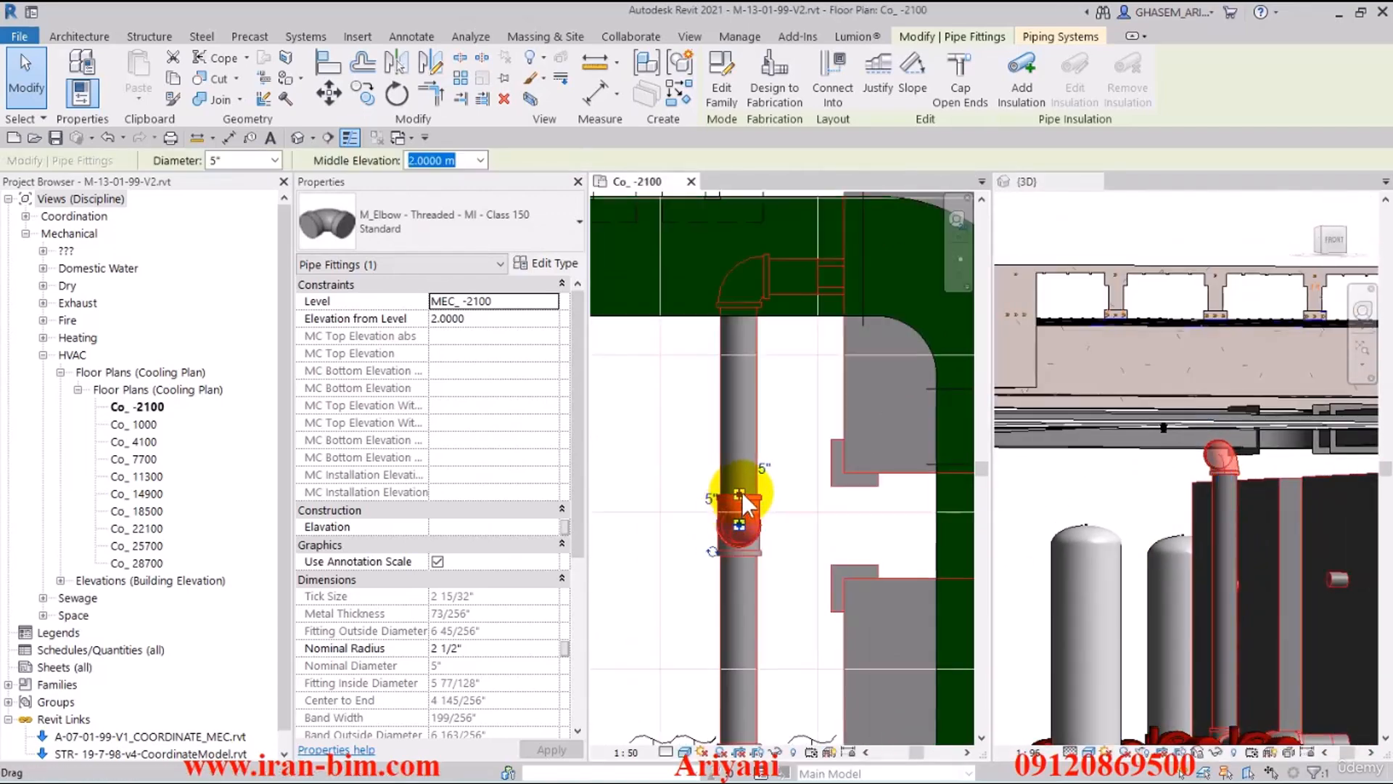
- Draw a 5" galvanized pipe at 2.0000 m from the elbow's open end, straight past the duct to beside the upper pumps
right_click(745, 501)
click(791, 109)
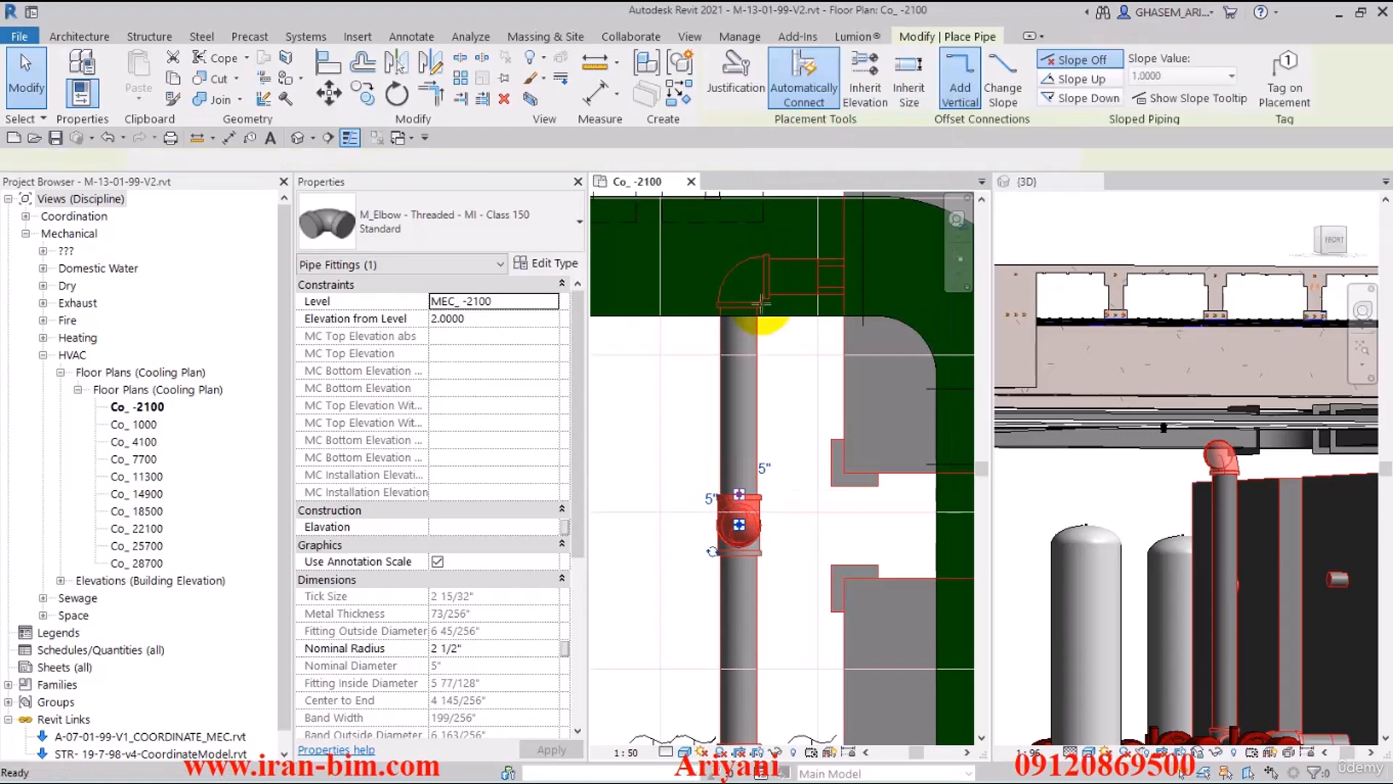
middle_drag(762, 303, 757, 509)
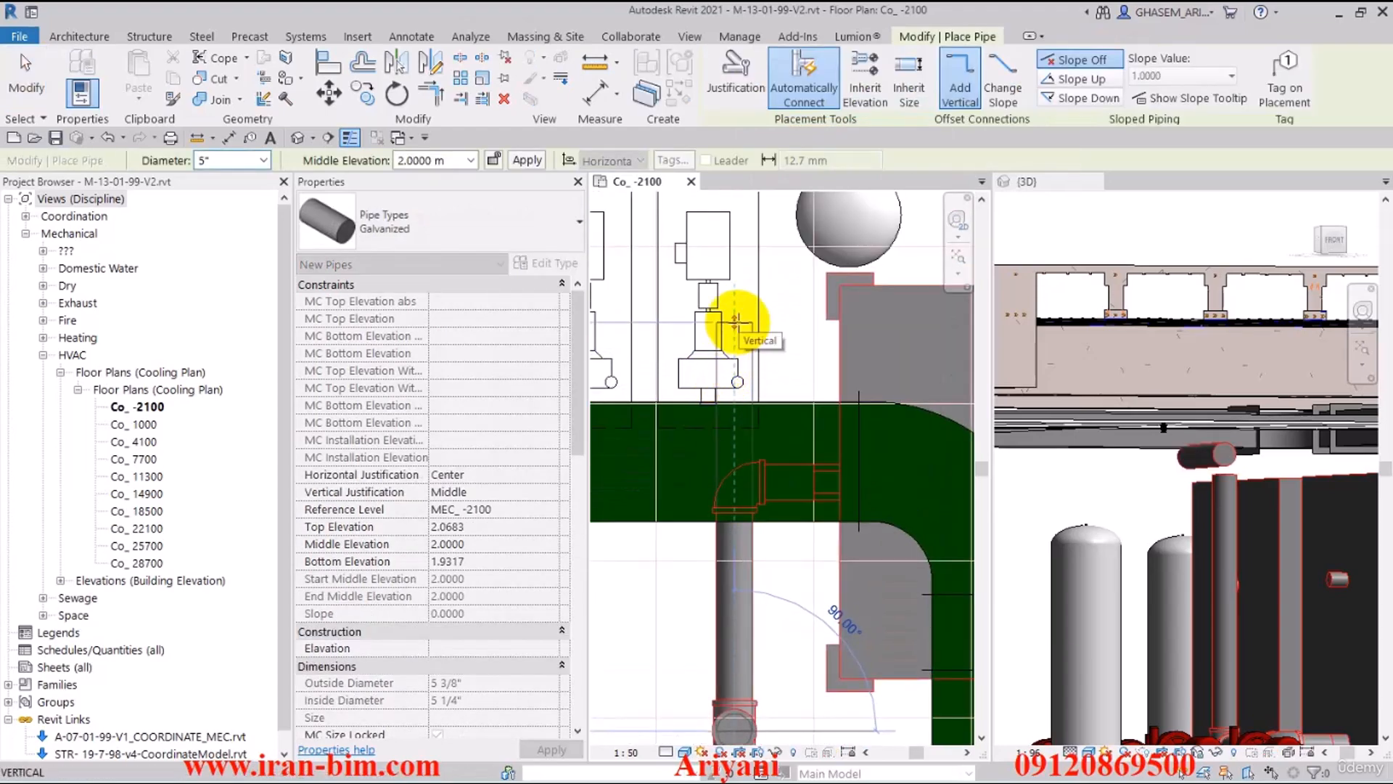
click(735, 319)
key(Escape)
key(Escape)
scroll(738, 312, down, 4)
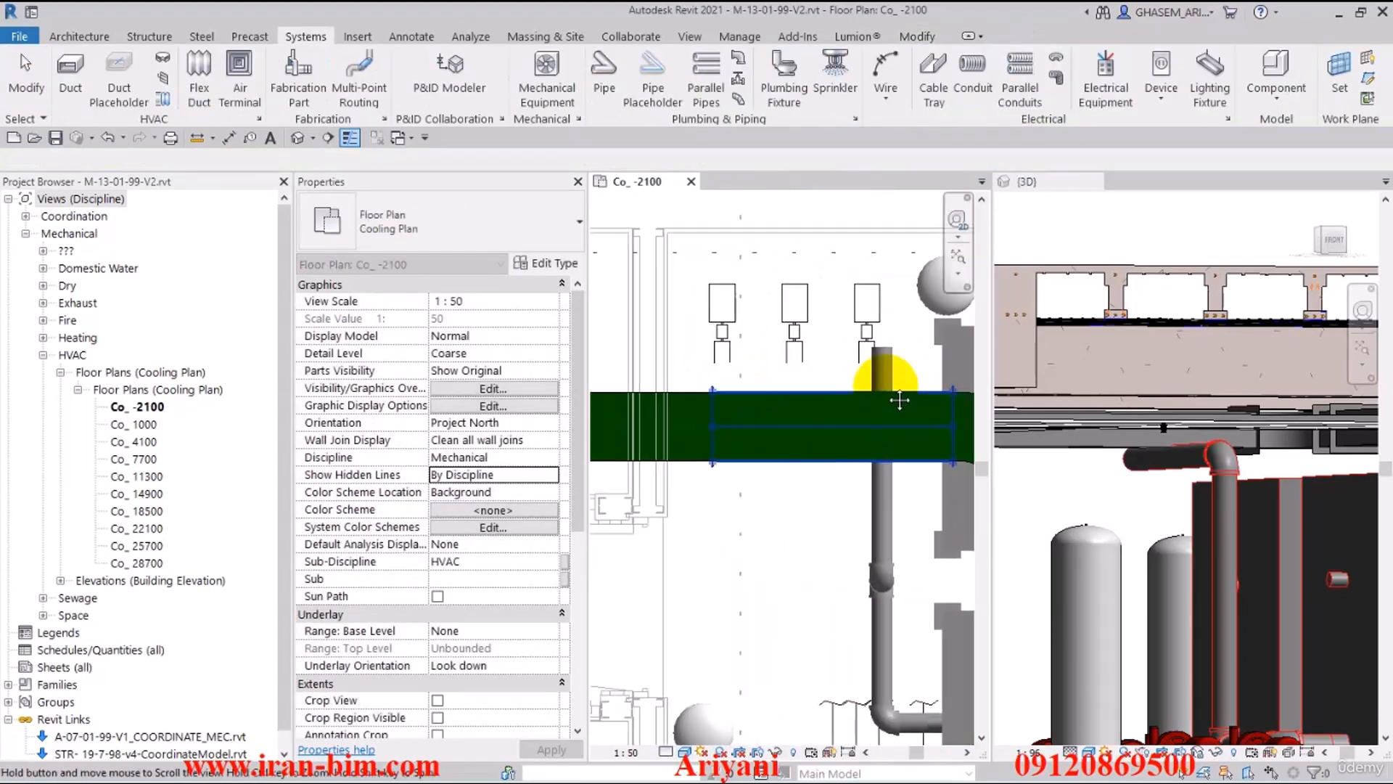
middle_drag(945, 551, 808, 468)
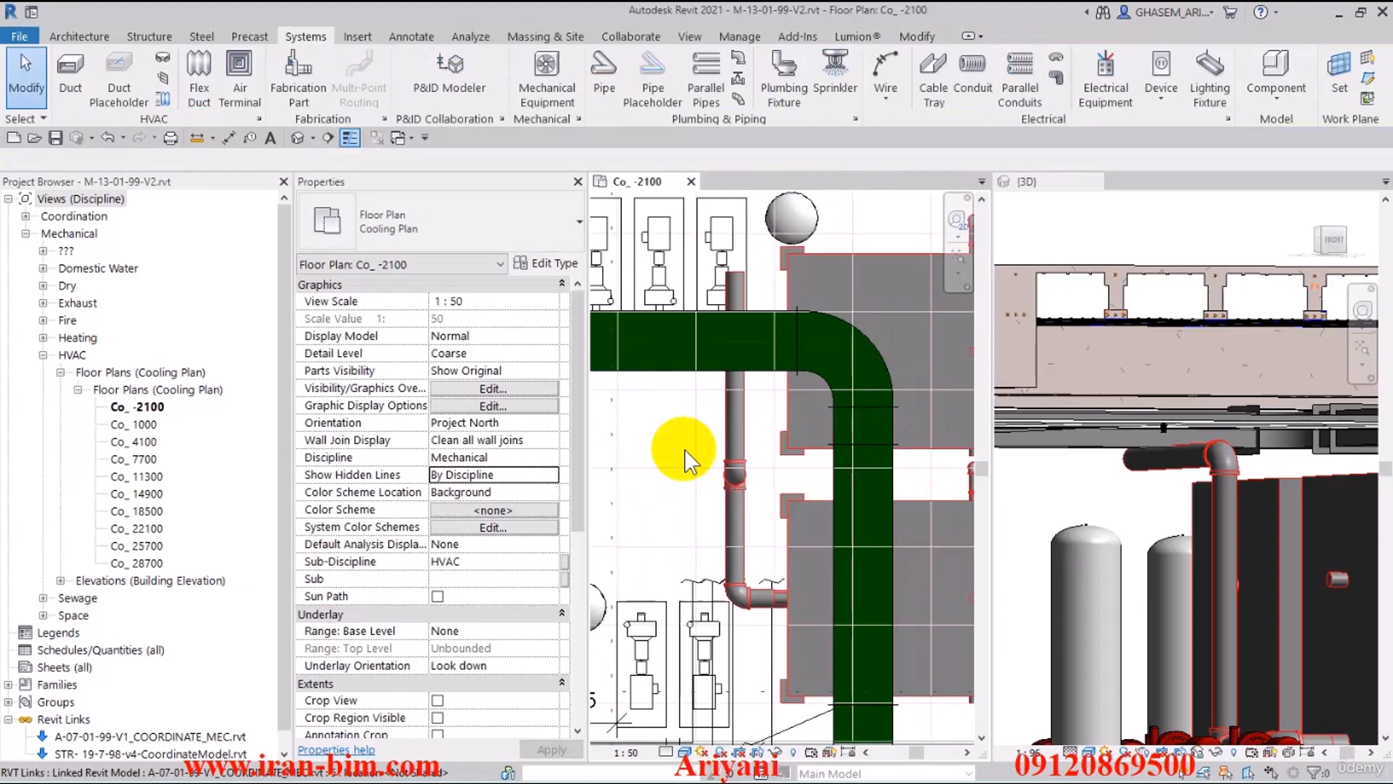
- Lower the top of the 3D view's section box to just below the ceiling slab, working from the front view
scroll(1014, 567, down, 6)
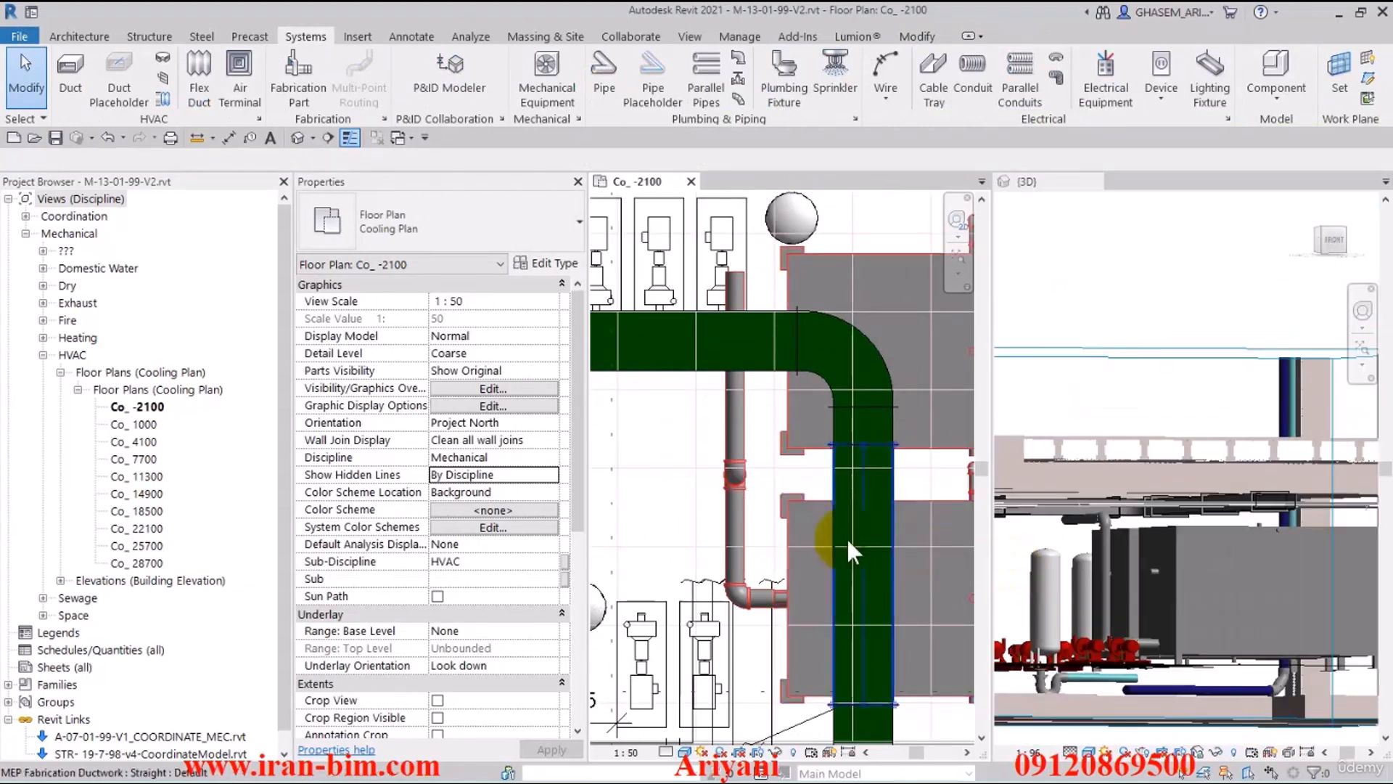
scroll(756, 537, down, 1)
middle_drag(755, 541, 833, 497)
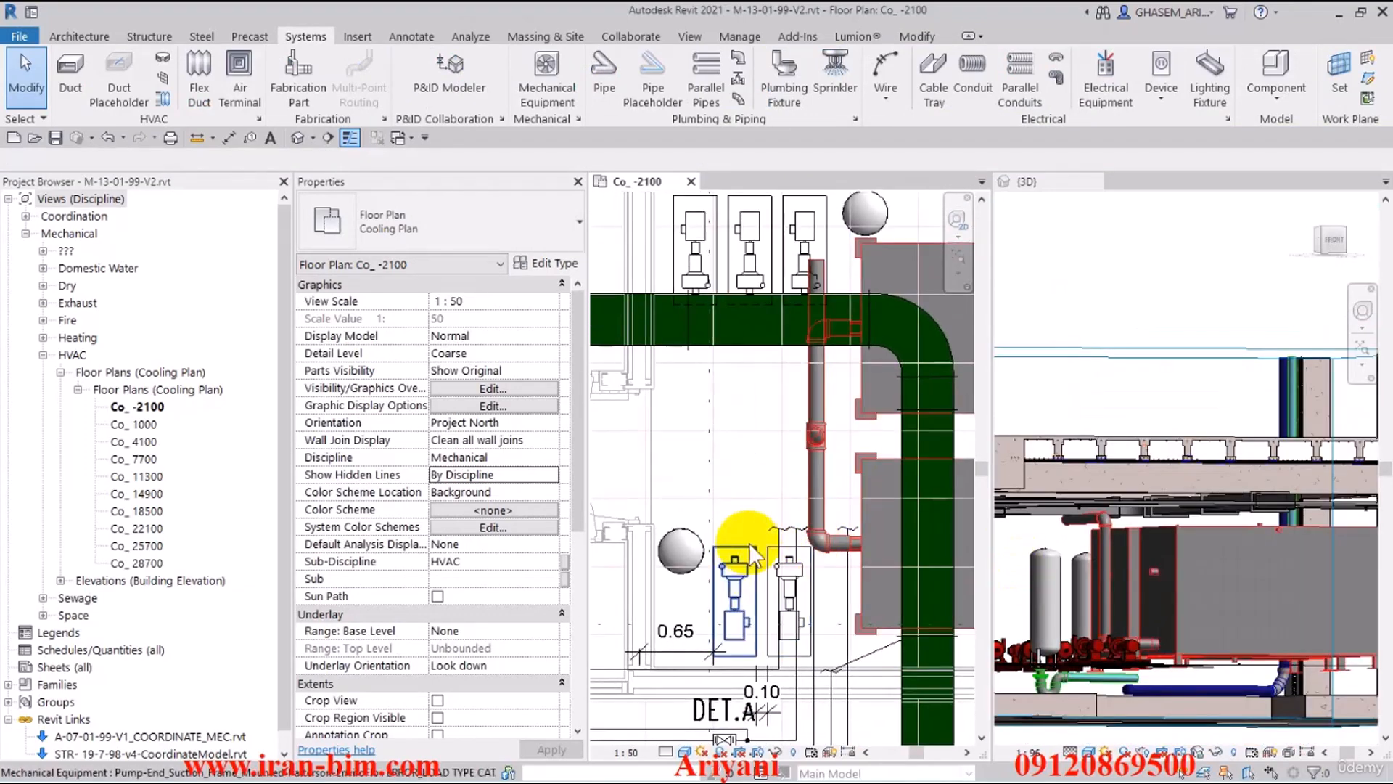
click(1096, 568)
shift+middle_drag(1095, 567, 1197, 377)
click(1335, 241)
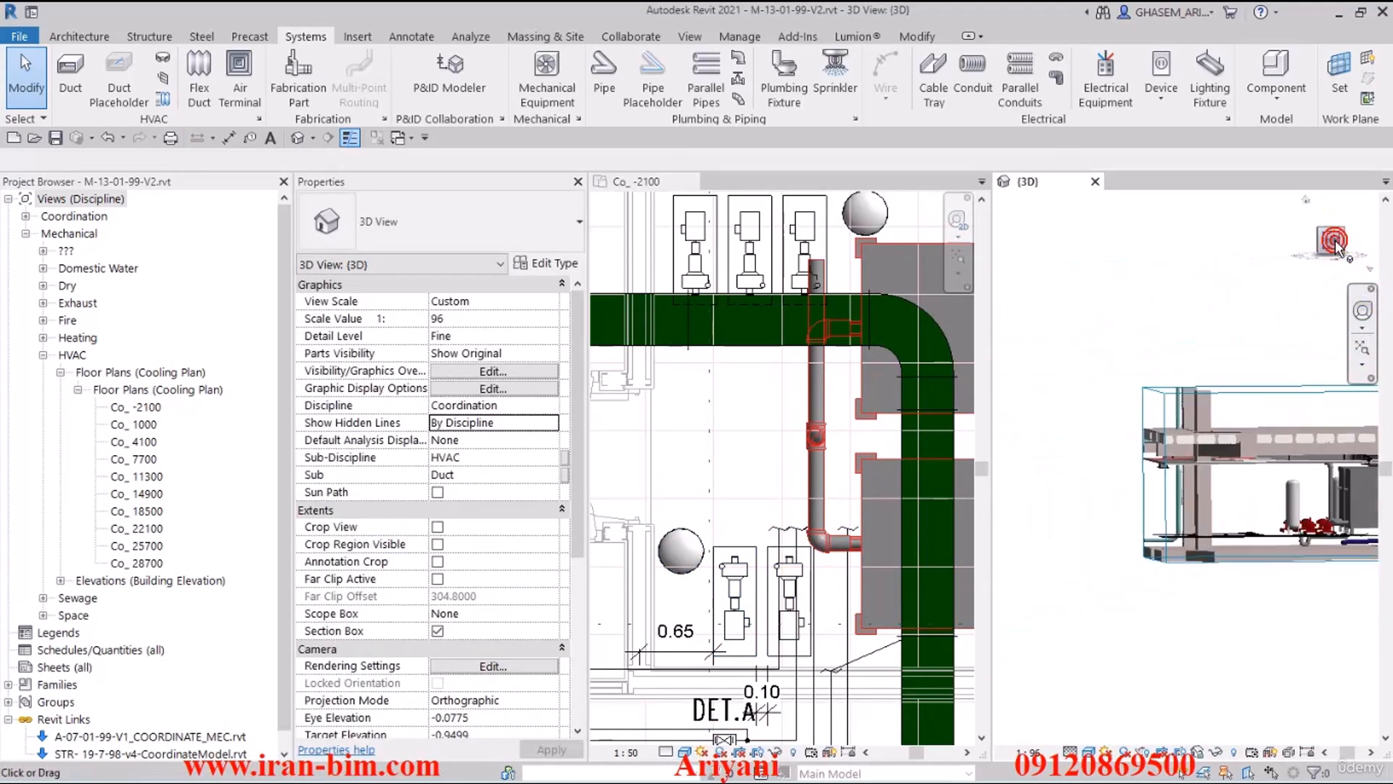
click(1175, 403)
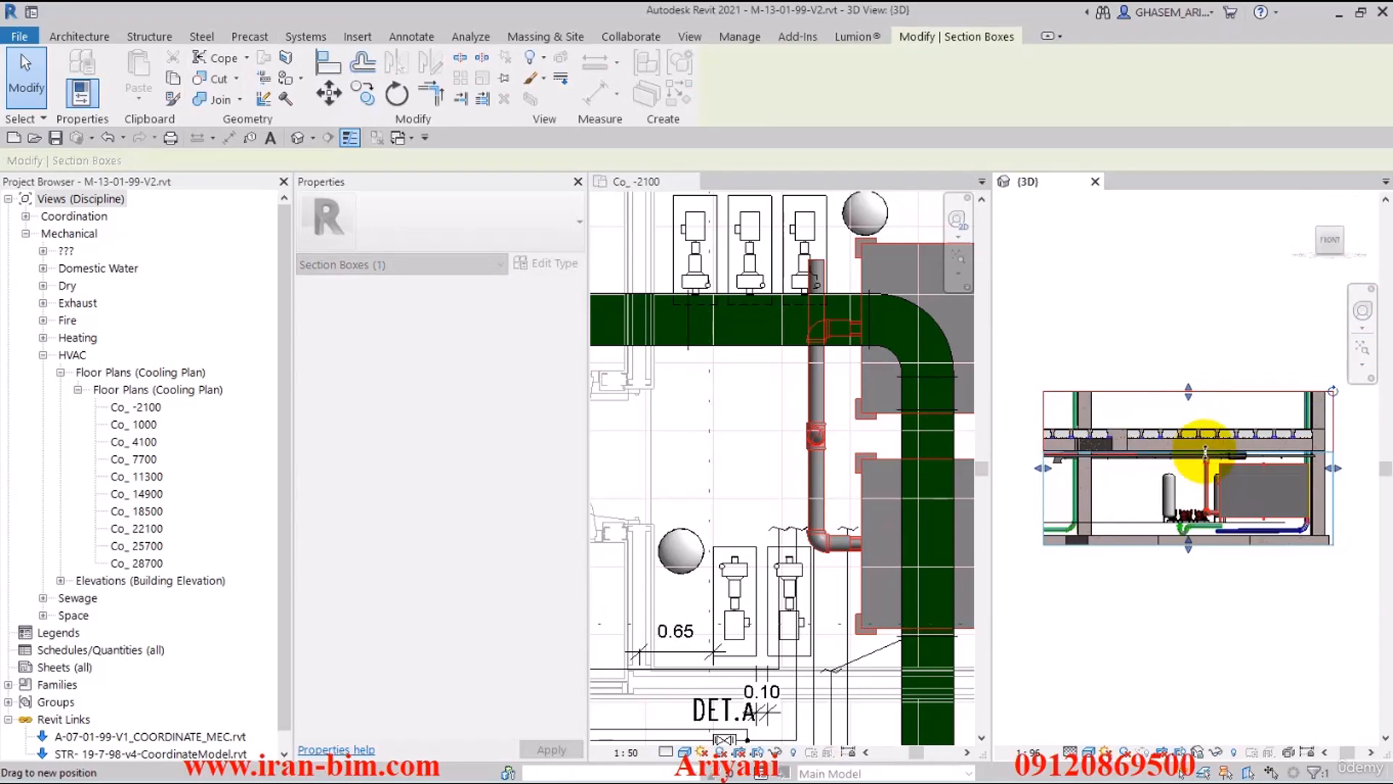
click(1179, 350)
- Lower the section box's top further, into the height of the duct, to expose the overhead pipe
shift+middle_drag(1157, 358, 1310, 374)
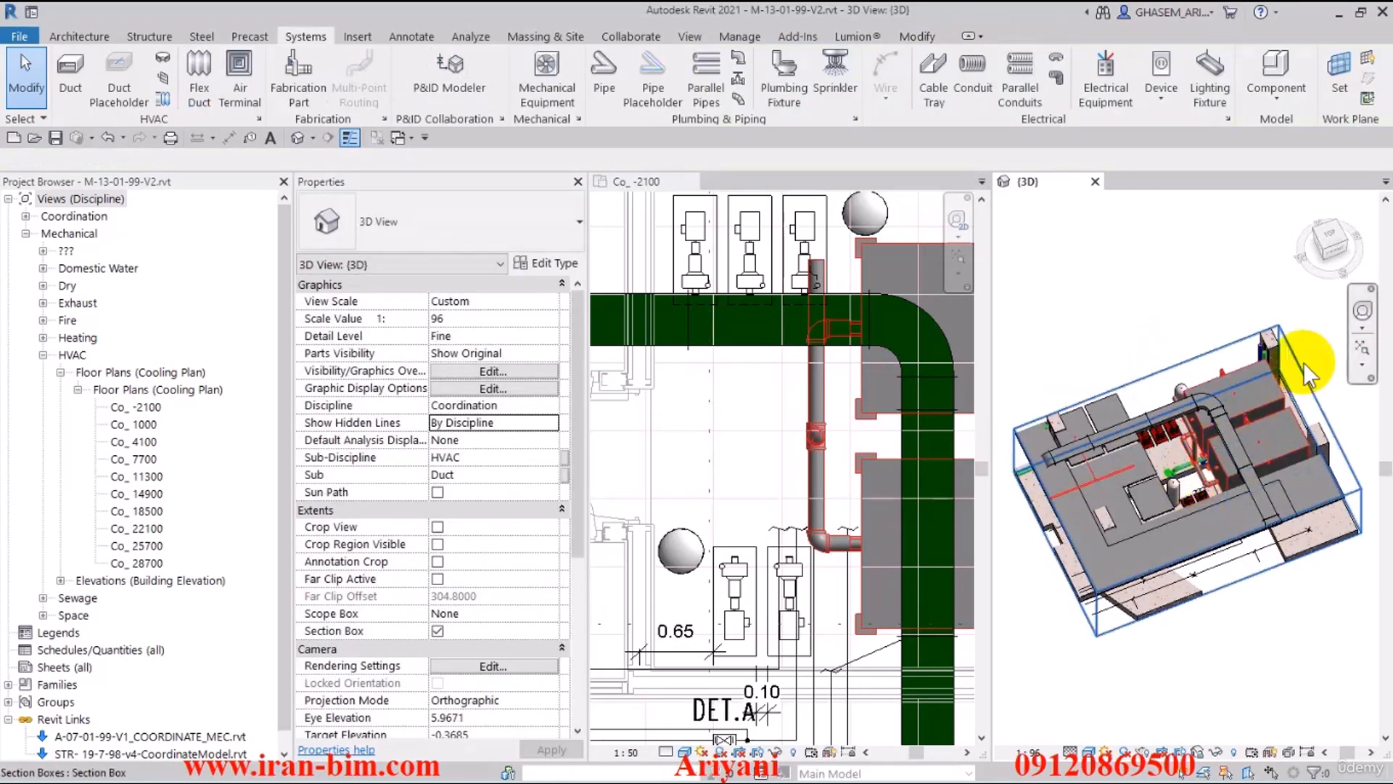
click(1338, 250)
click(1285, 417)
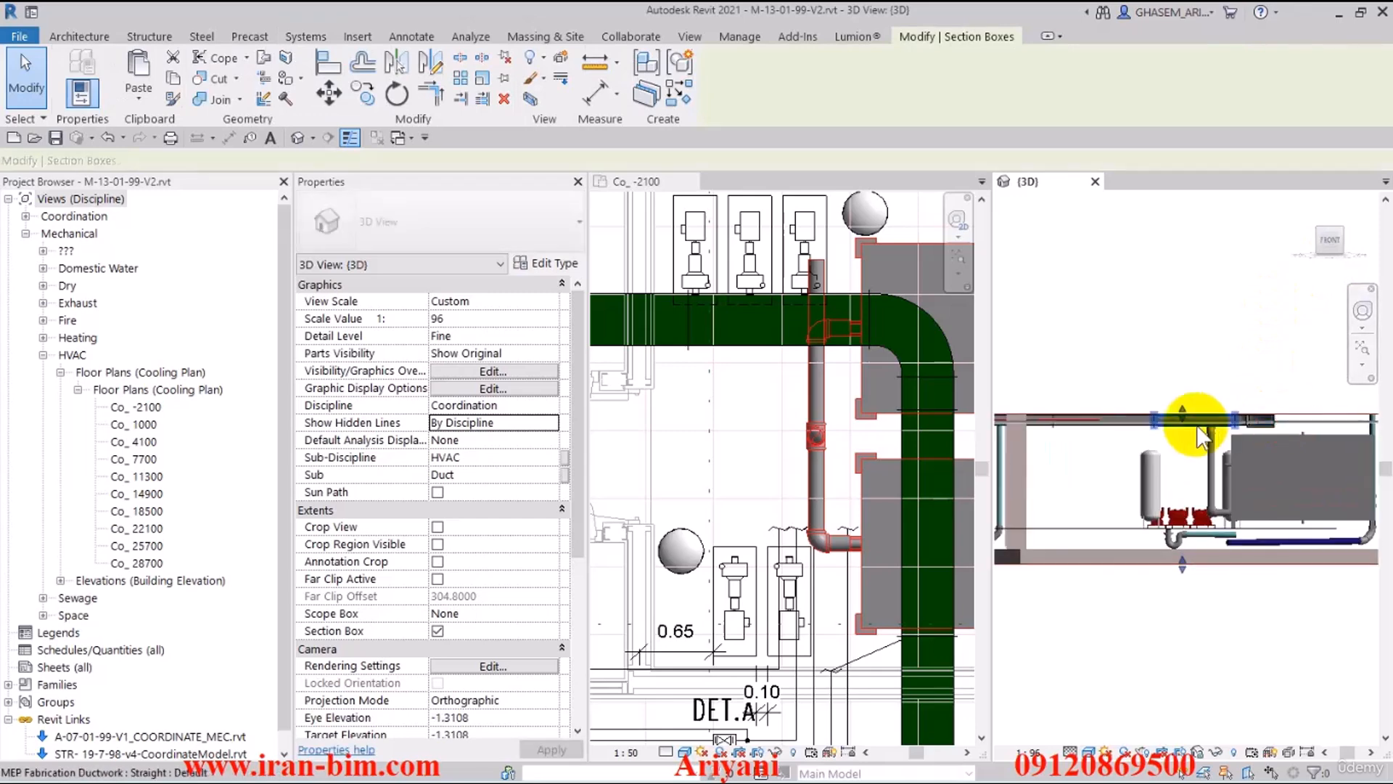
scroll(1201, 435, up, 3)
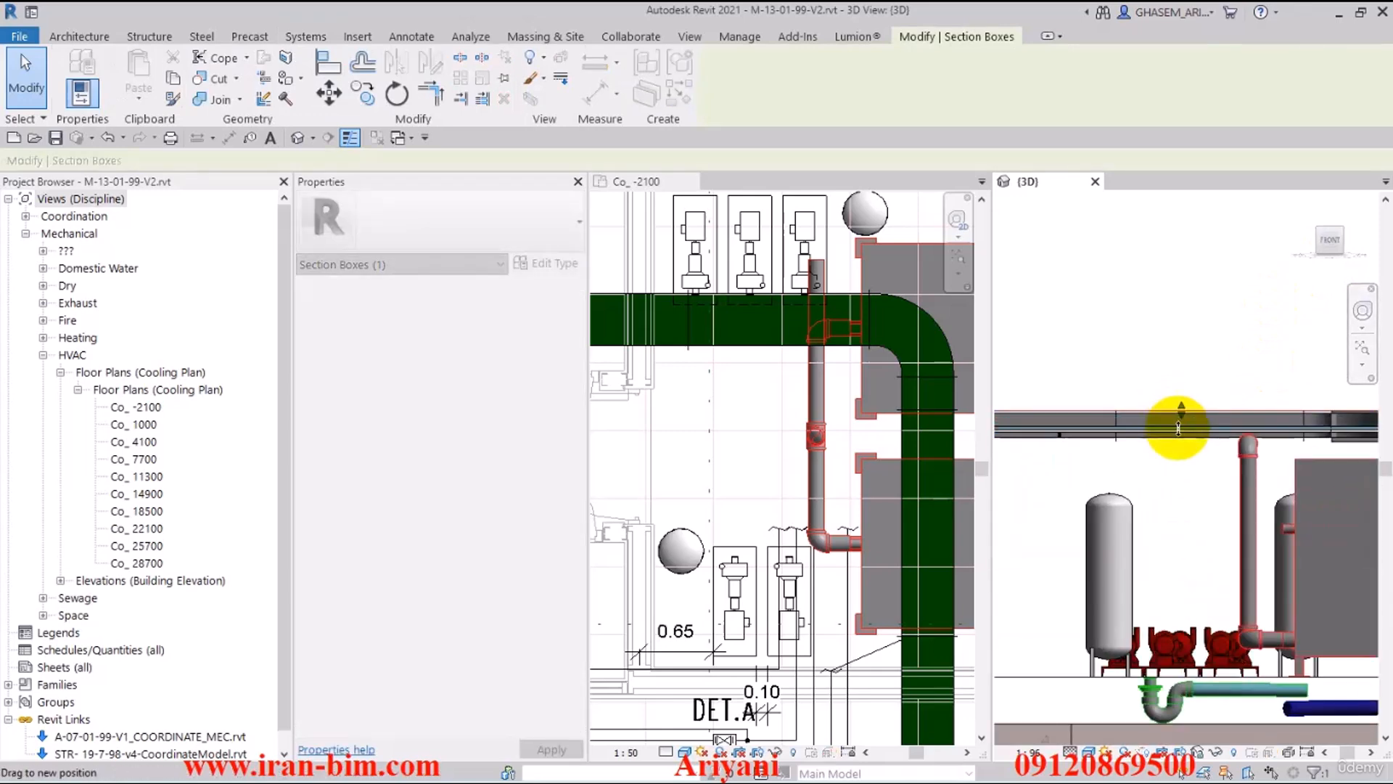
click(1149, 341)
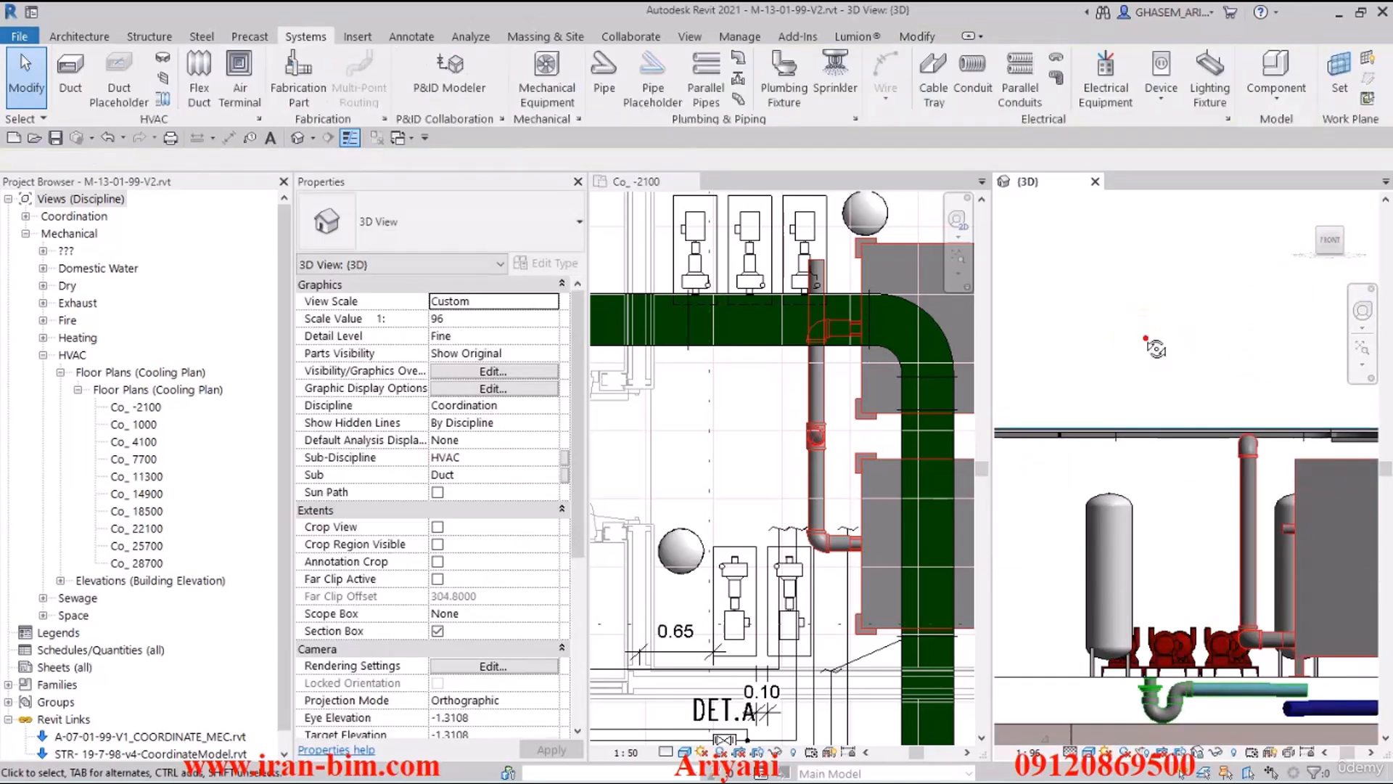
shift+middle_drag(1149, 341, 1182, 436)
scroll(1182, 435, up, 2)
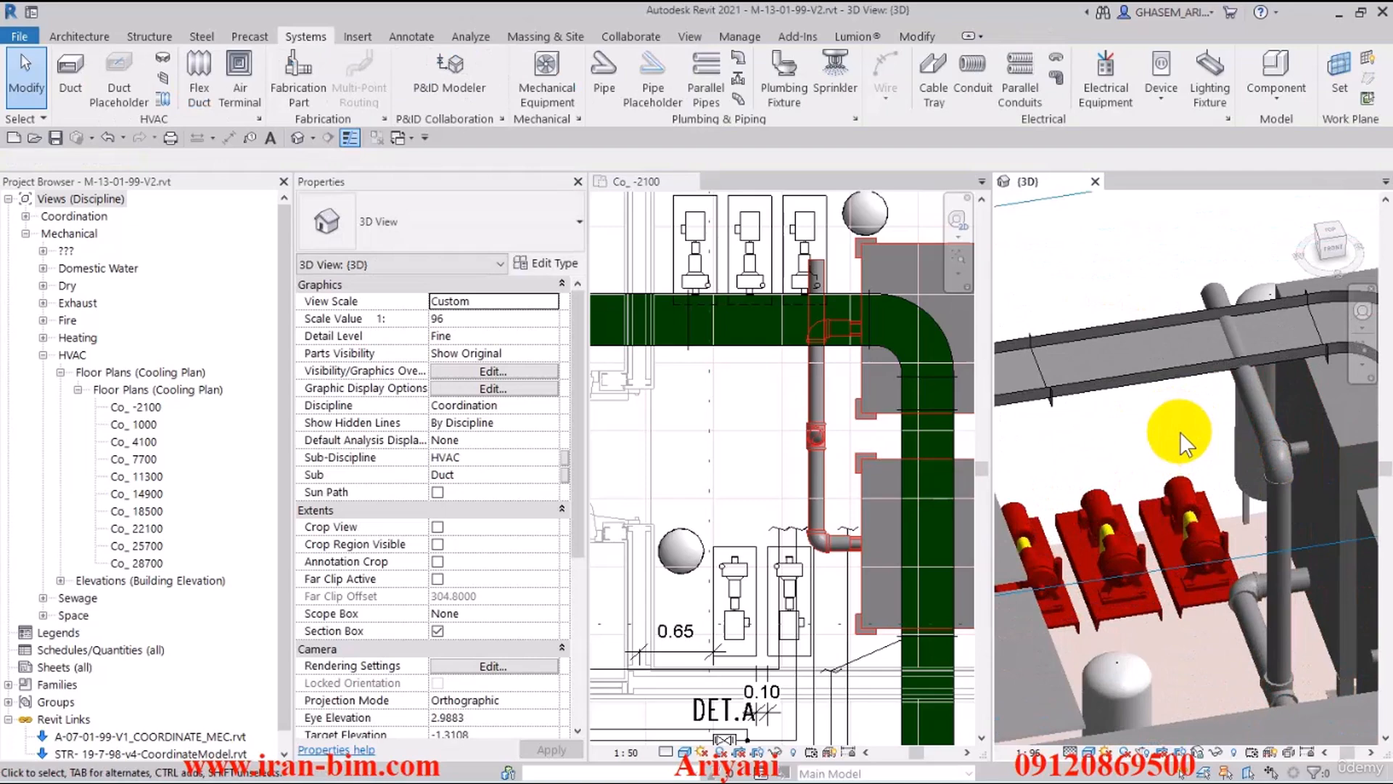
- Inspect the overhead pipe, the riser and the short 5" pipe at the upper tank's outlet in 3D
click(1241, 390)
shift+middle_drag(1241, 390, 1191, 504)
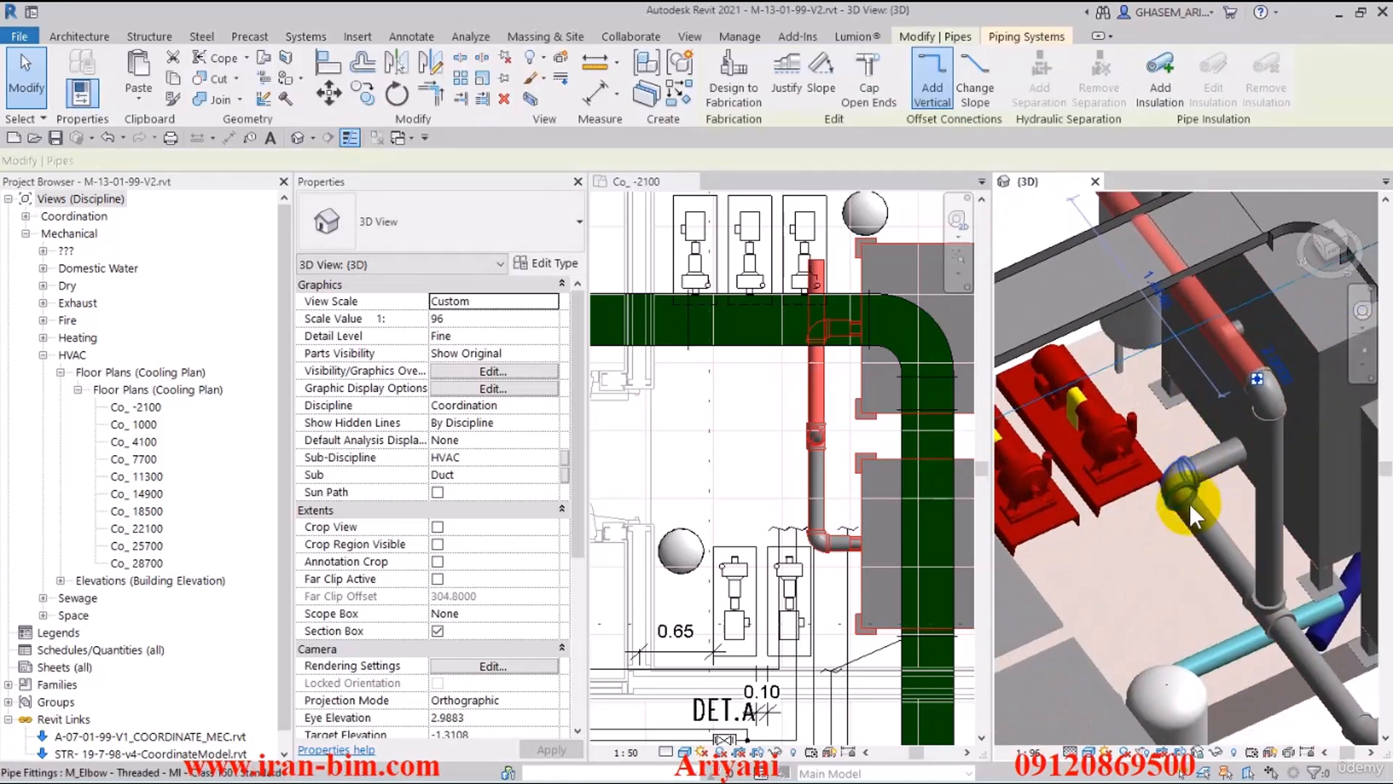
middle_drag(1307, 593, 1196, 482)
click(1091, 276)
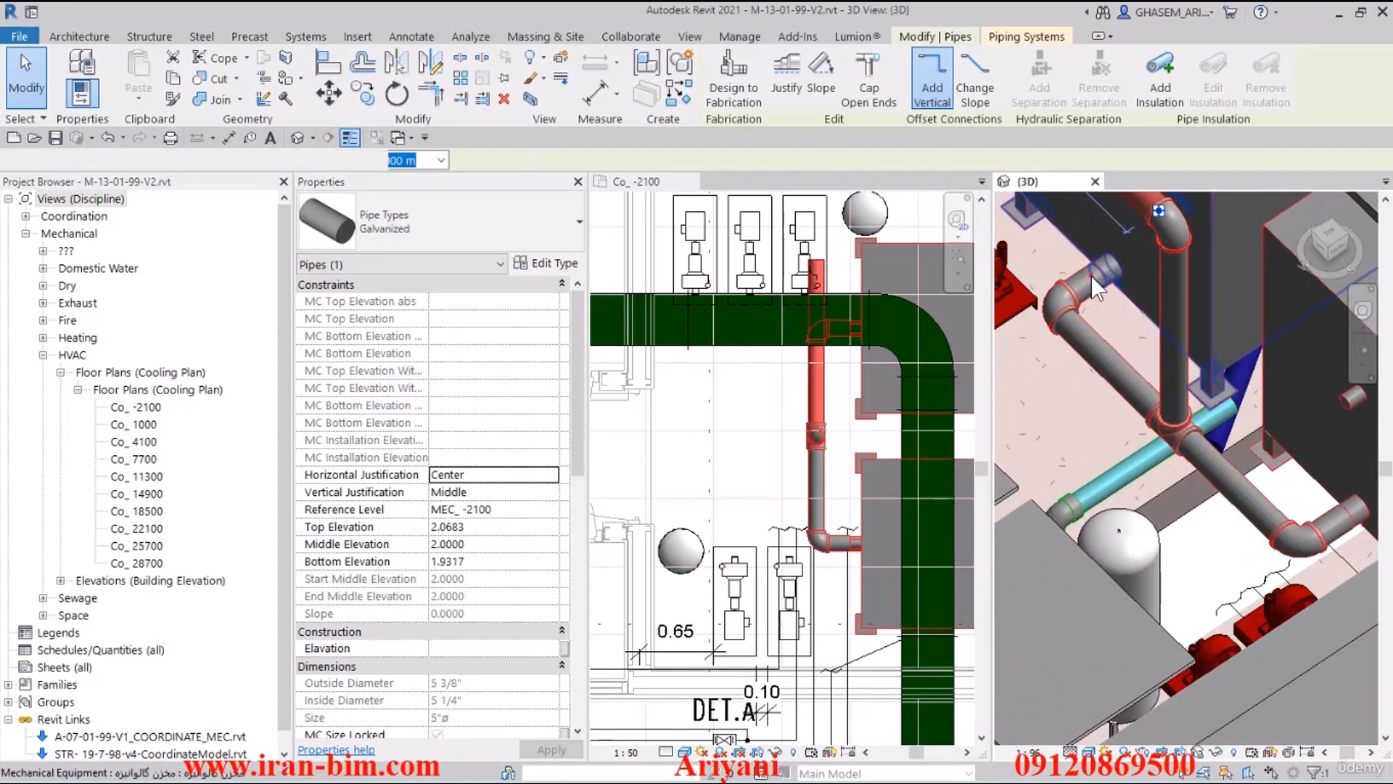
scroll(1091, 315, up, 2)
click(1093, 280)
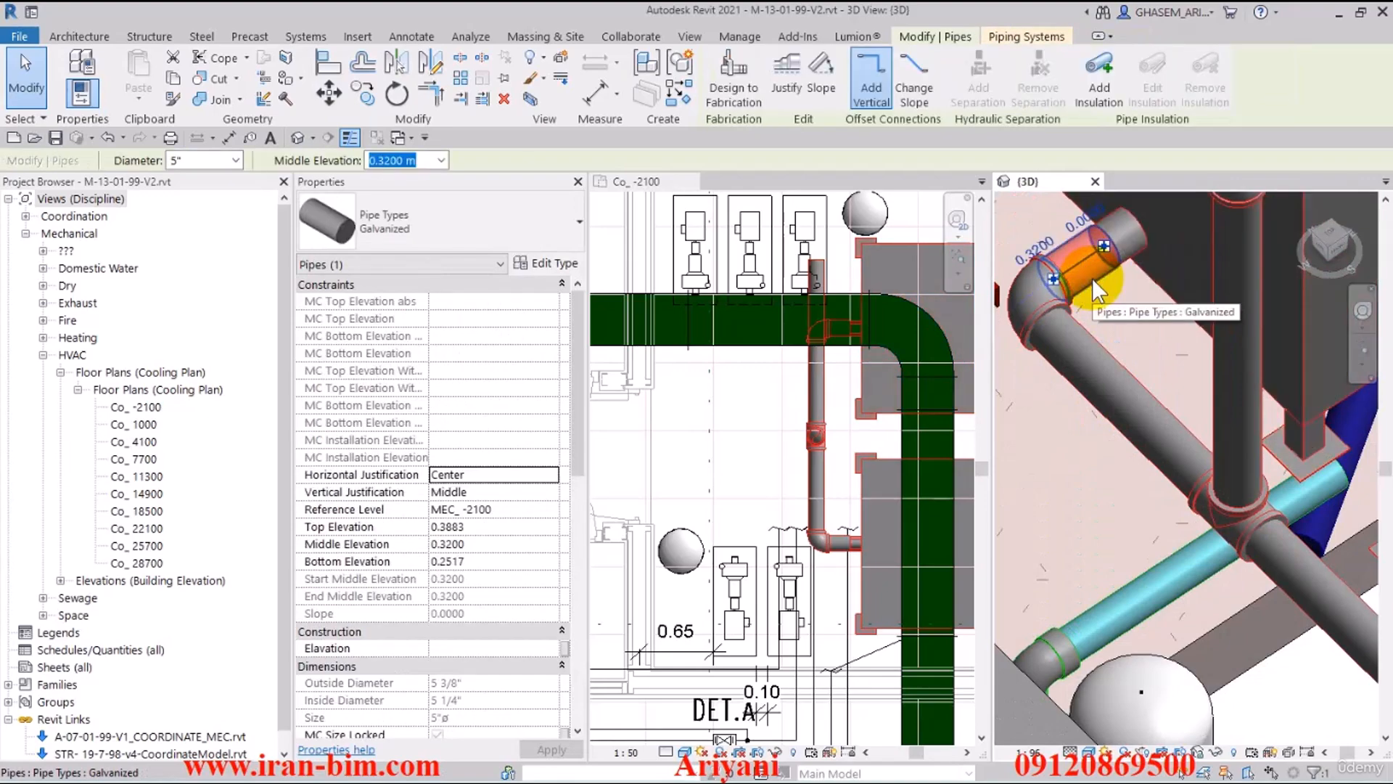
scroll(1091, 279, up, 1)
middle_drag(1092, 278, 1150, 357)
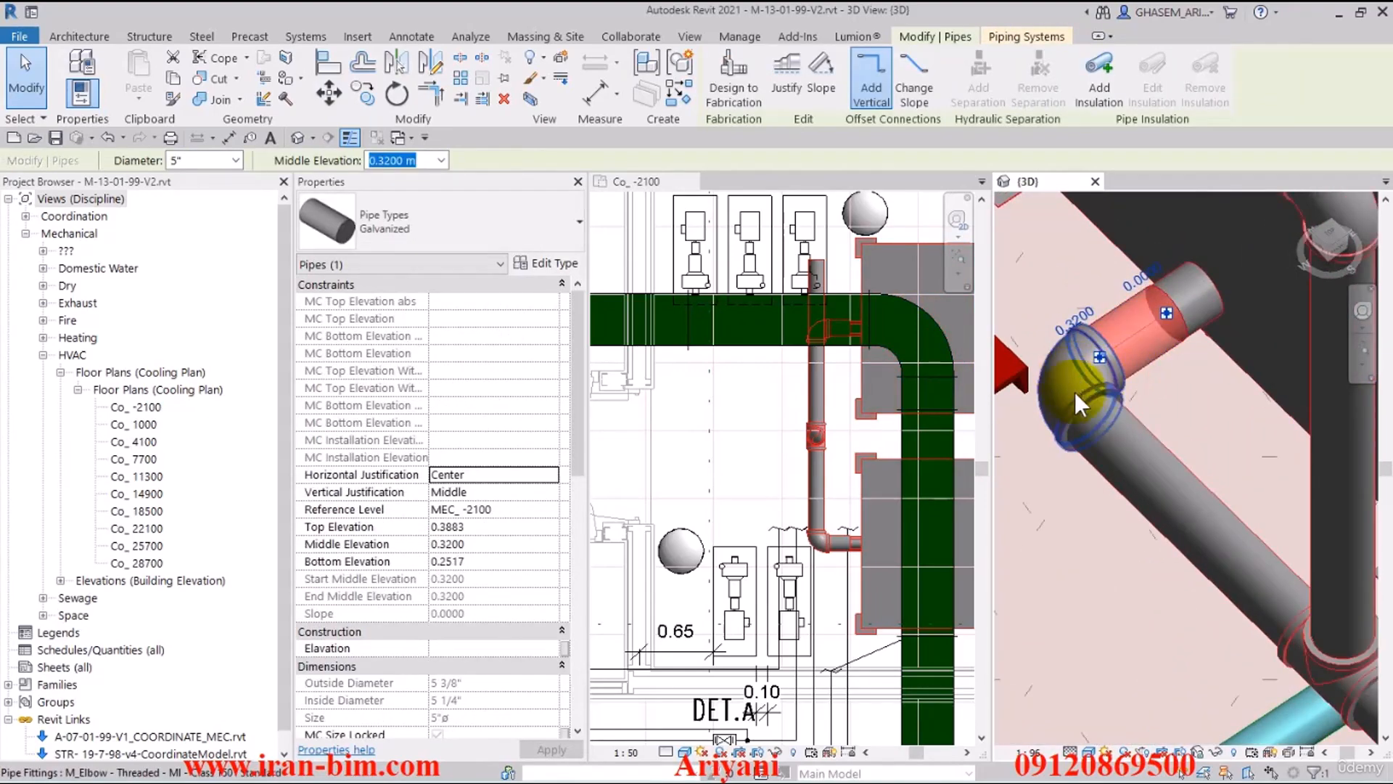
- Review the fitting types available for the elbow next to the upper tank's outlet, keeping the existing type
middle_drag(1069, 380, 1117, 386)
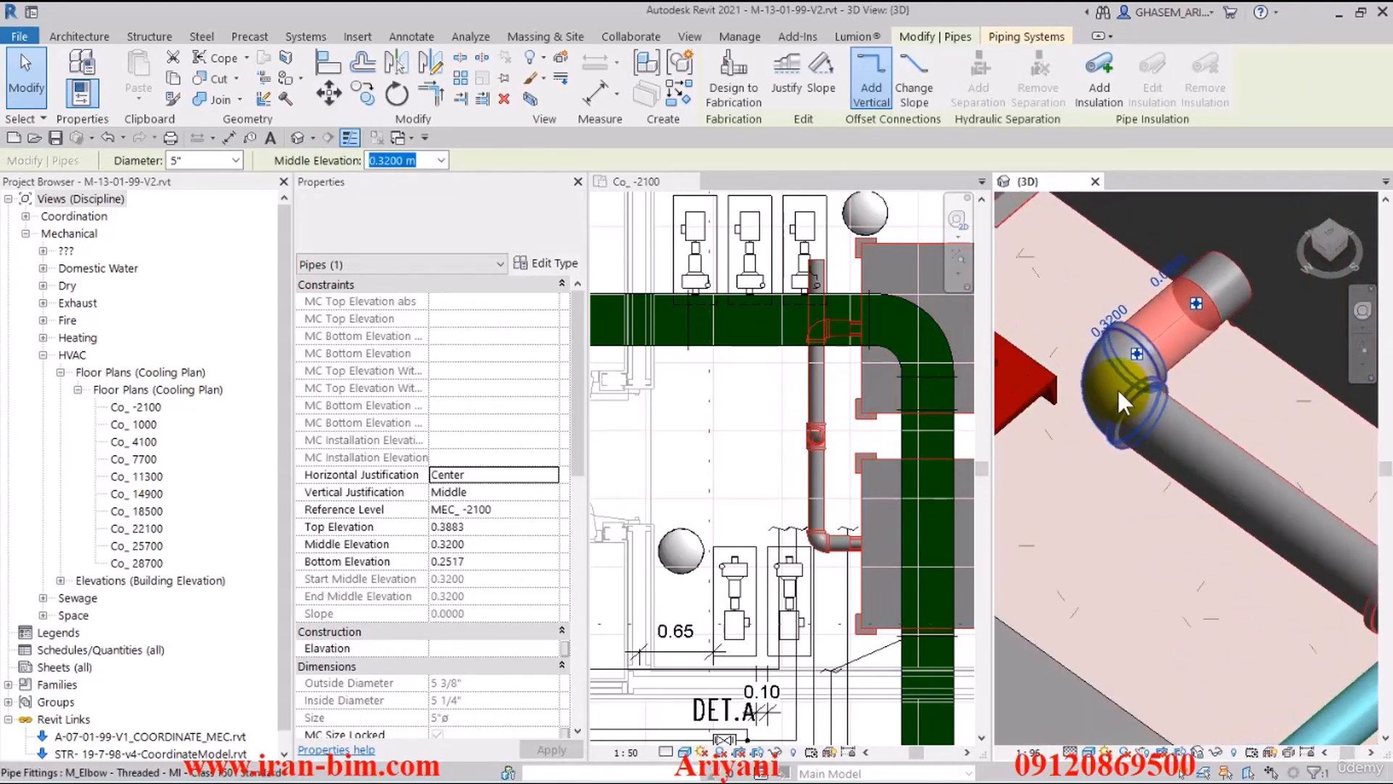
click(1116, 388)
click(459, 228)
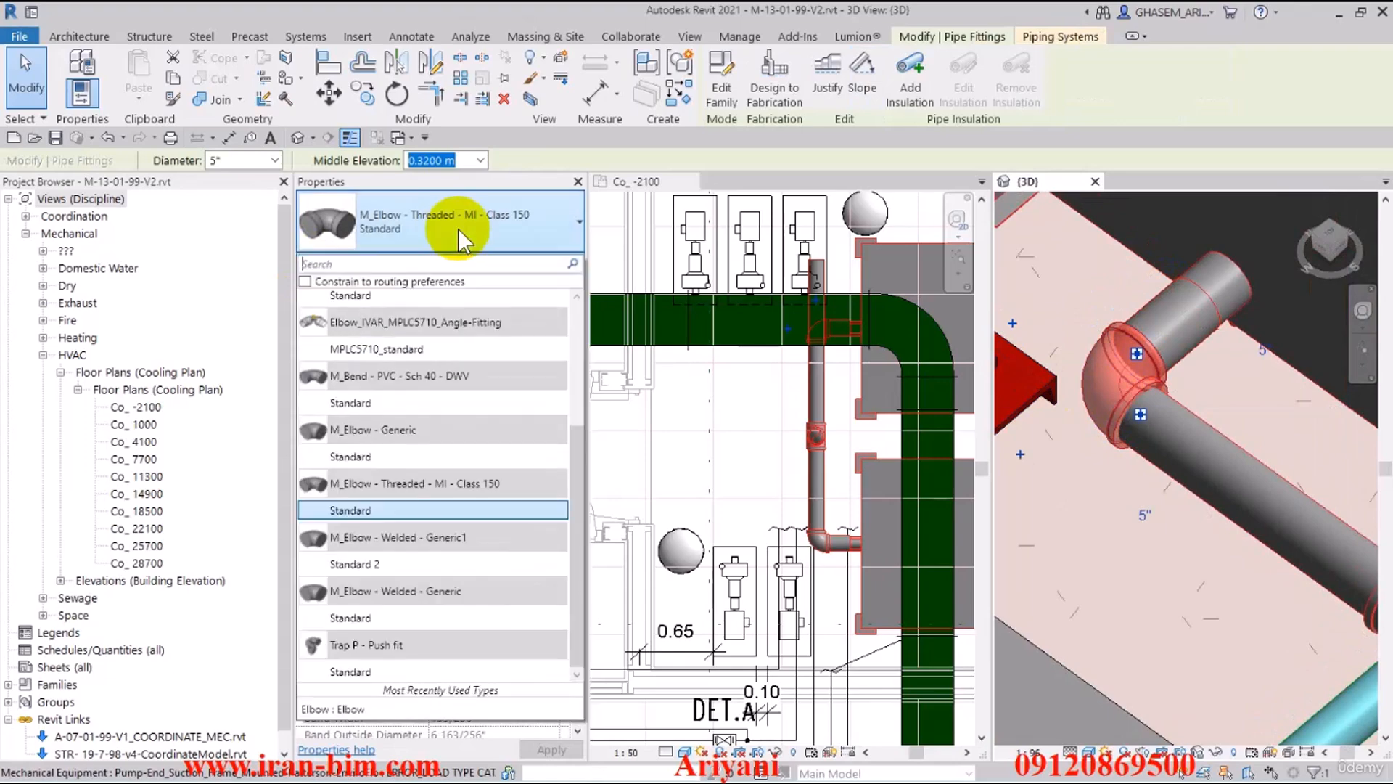
scroll(482, 508, up, 3)
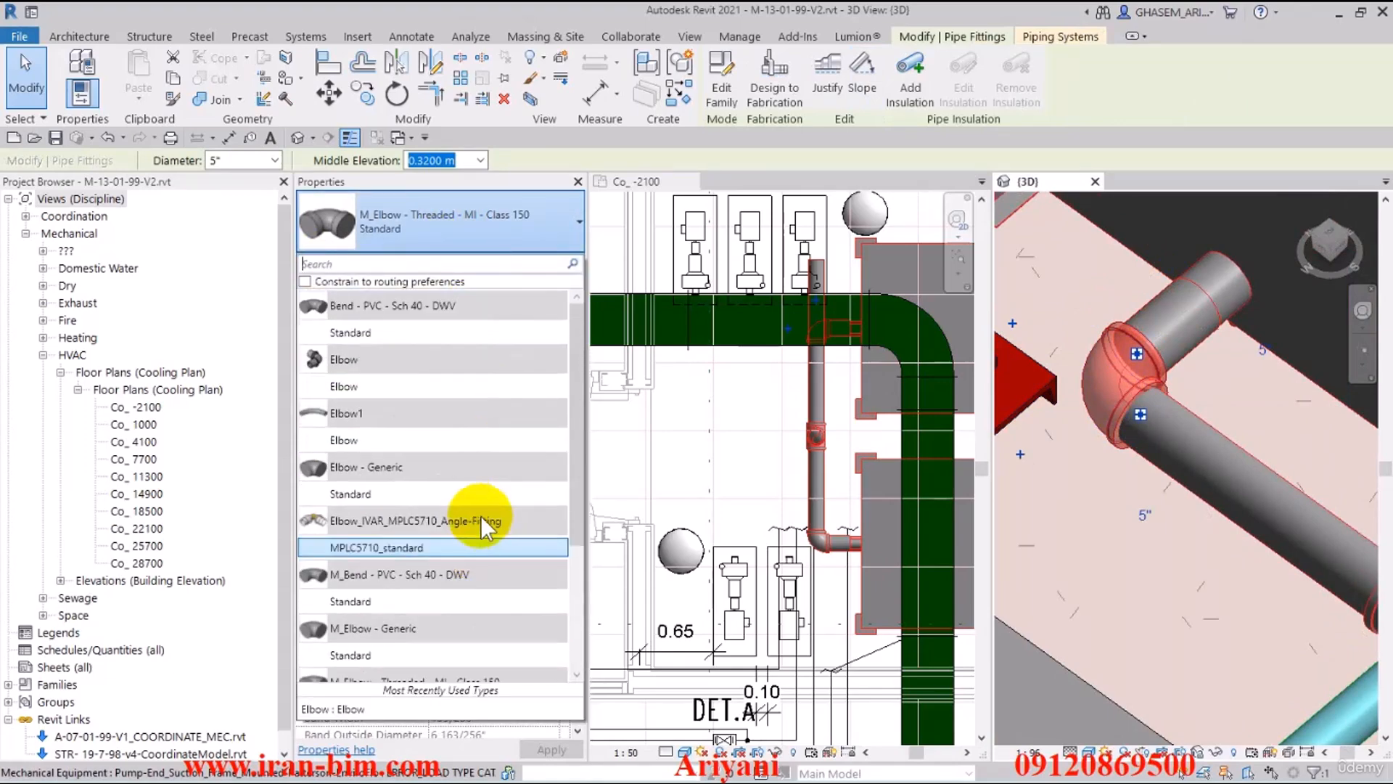
click(42, 72)
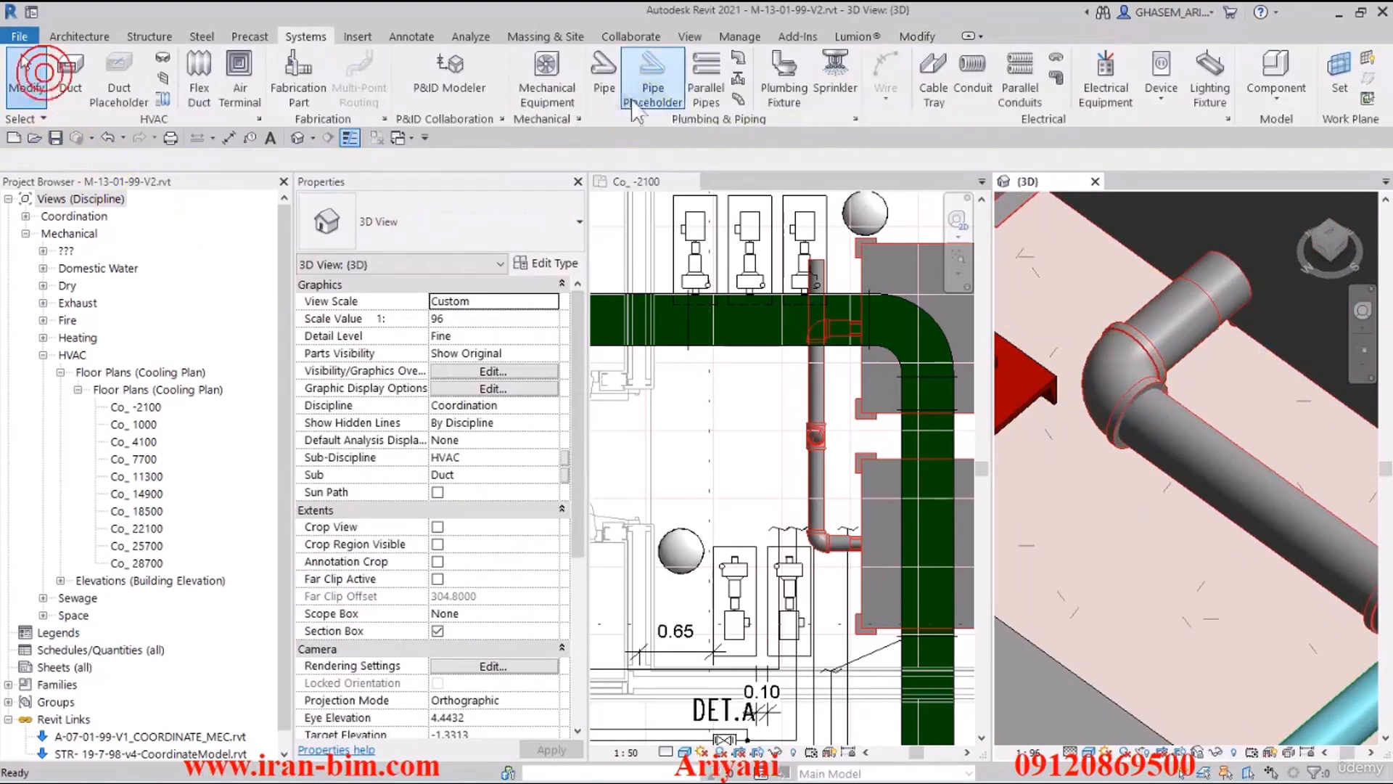
- Start loading a pipe fitting family and open the MechanicalRoom folder of the course's family files
click(738, 60)
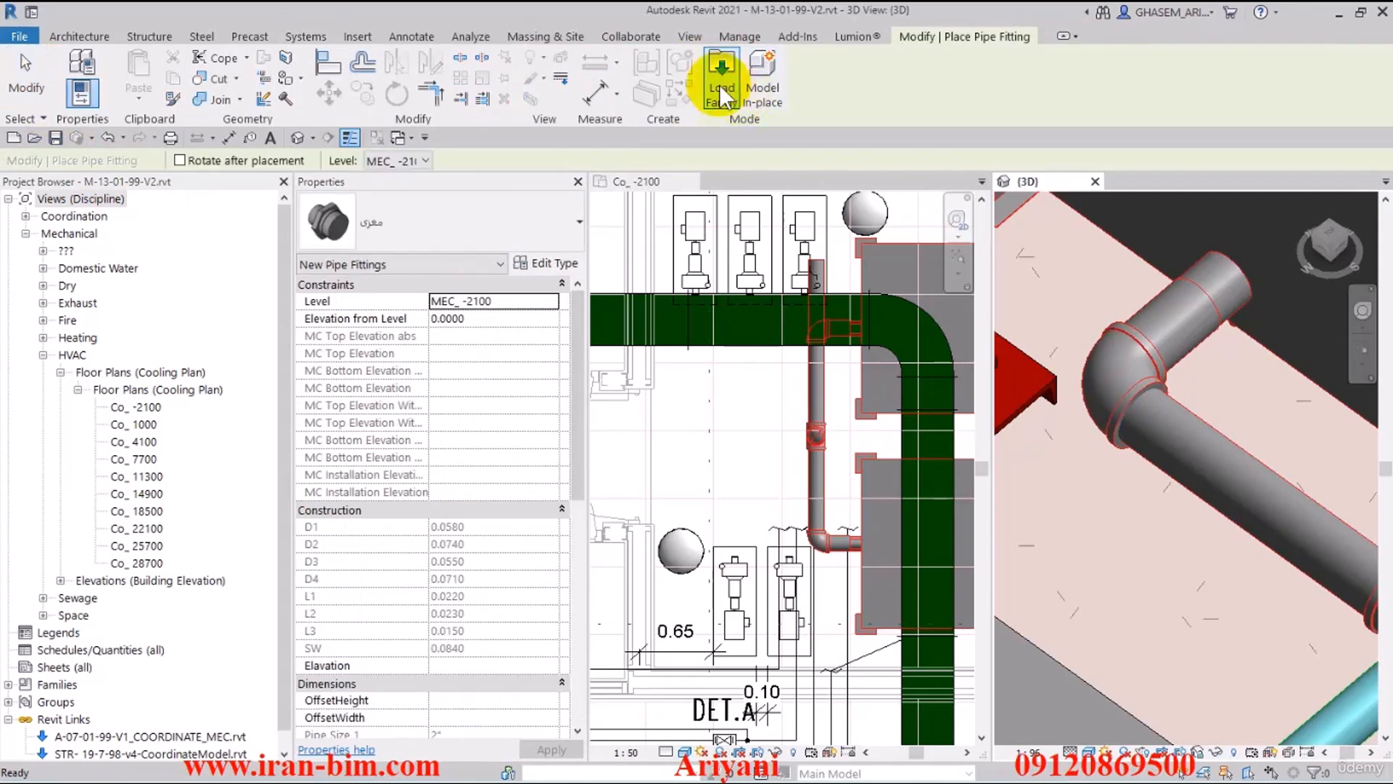
click(717, 81)
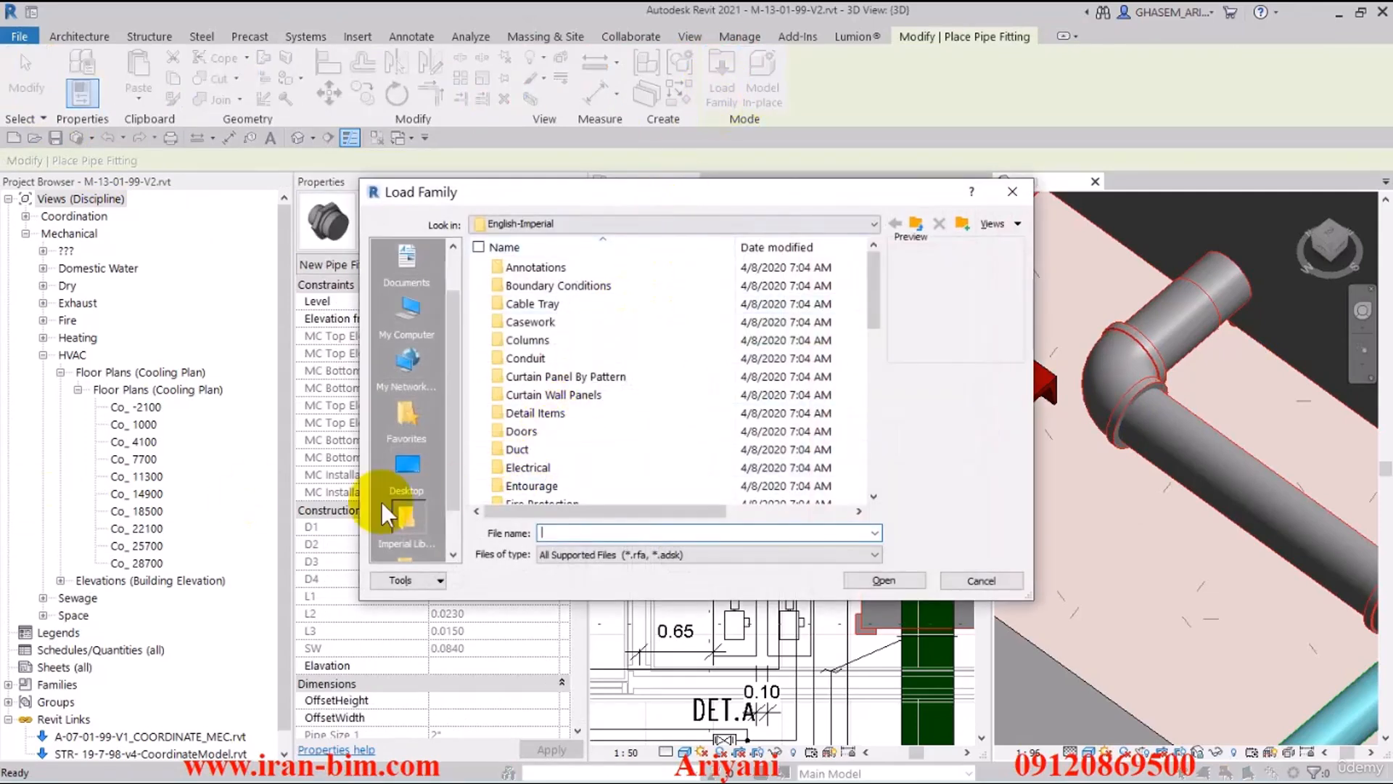
click(558, 532)
text(G:\BIM Course IRAN-BIM\04-Mechanical\FILES\FAMILIES\MechanicalRoom)
key(Return)
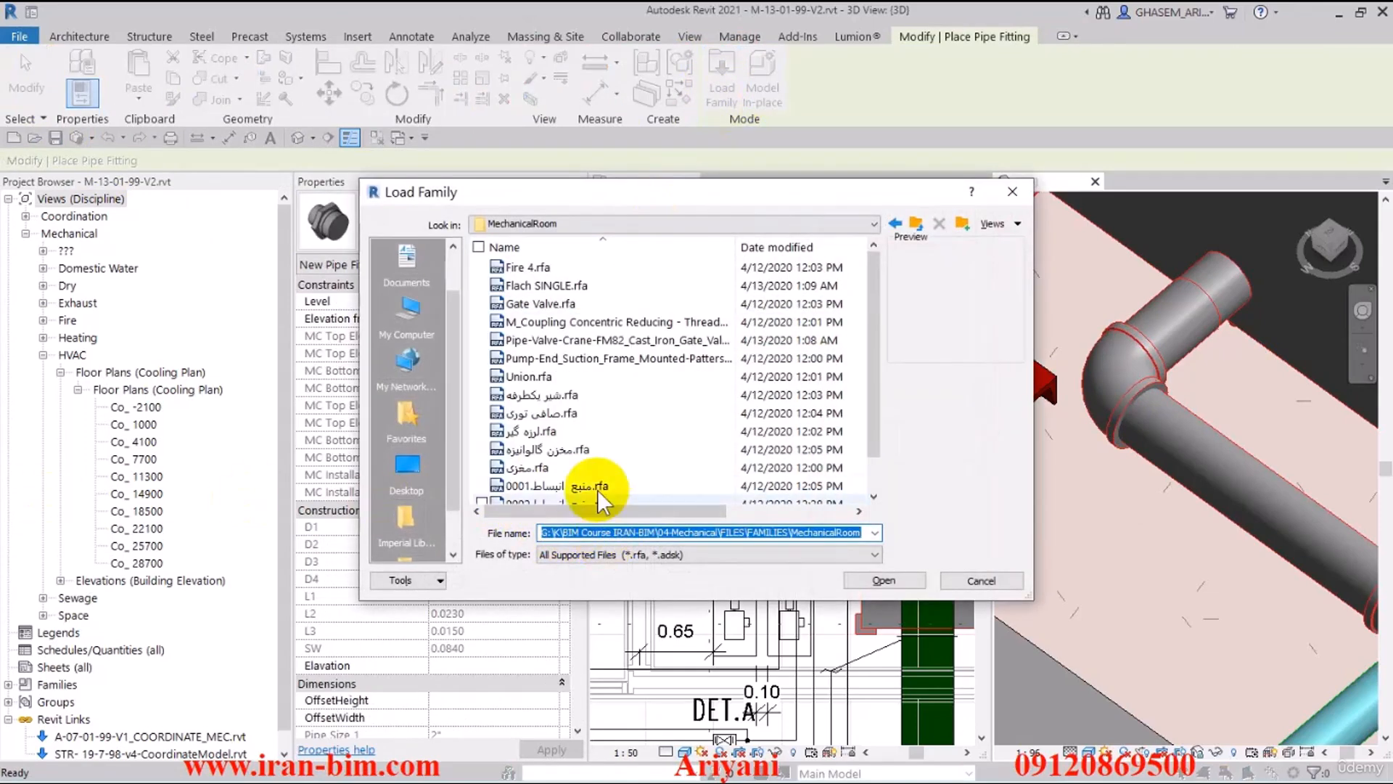
- Preview the family files in the MechanicalRoom folder one by one to look for a suitable pipe fitting
click(516, 267)
key(Down)
key(Down)
key(Down)
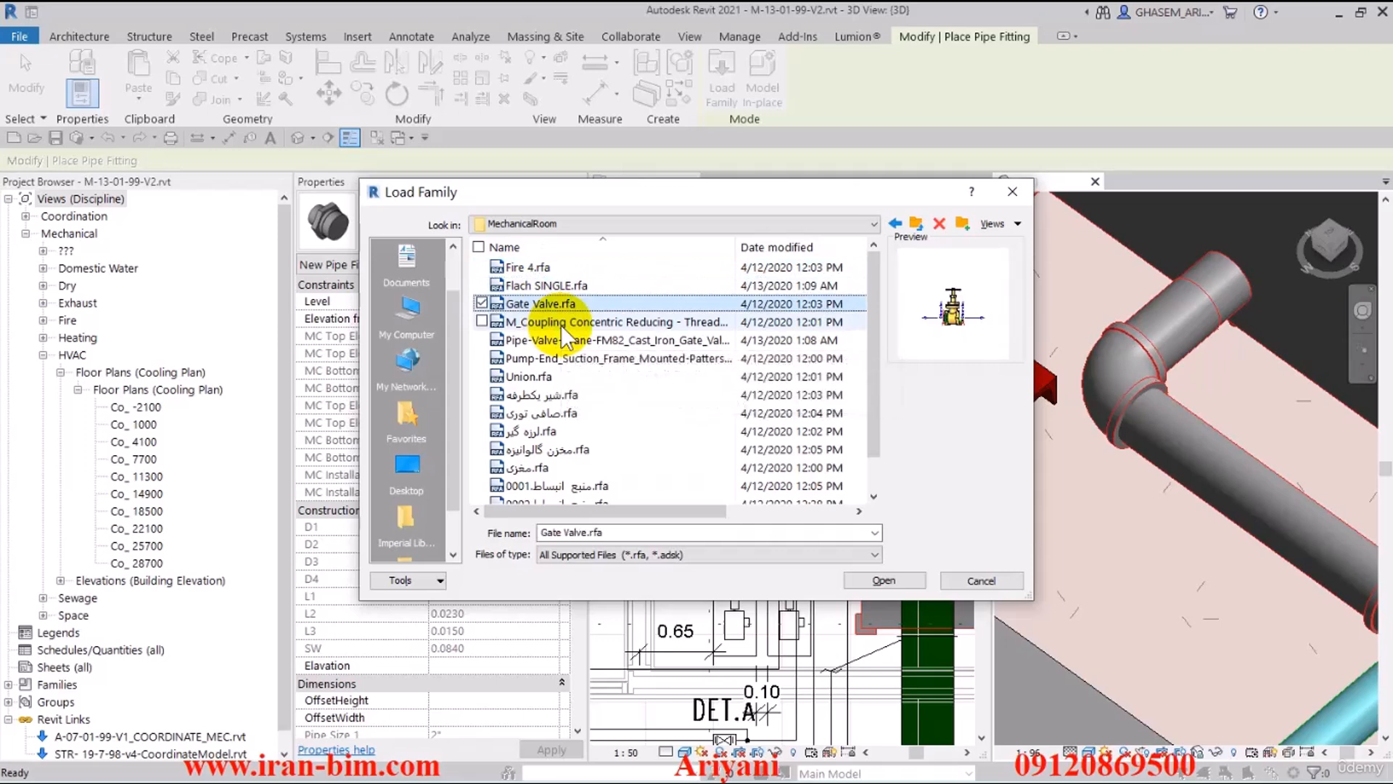
key(Up)
key(Up)
key(Down)
key(Down)
key(Down)
key(Down)
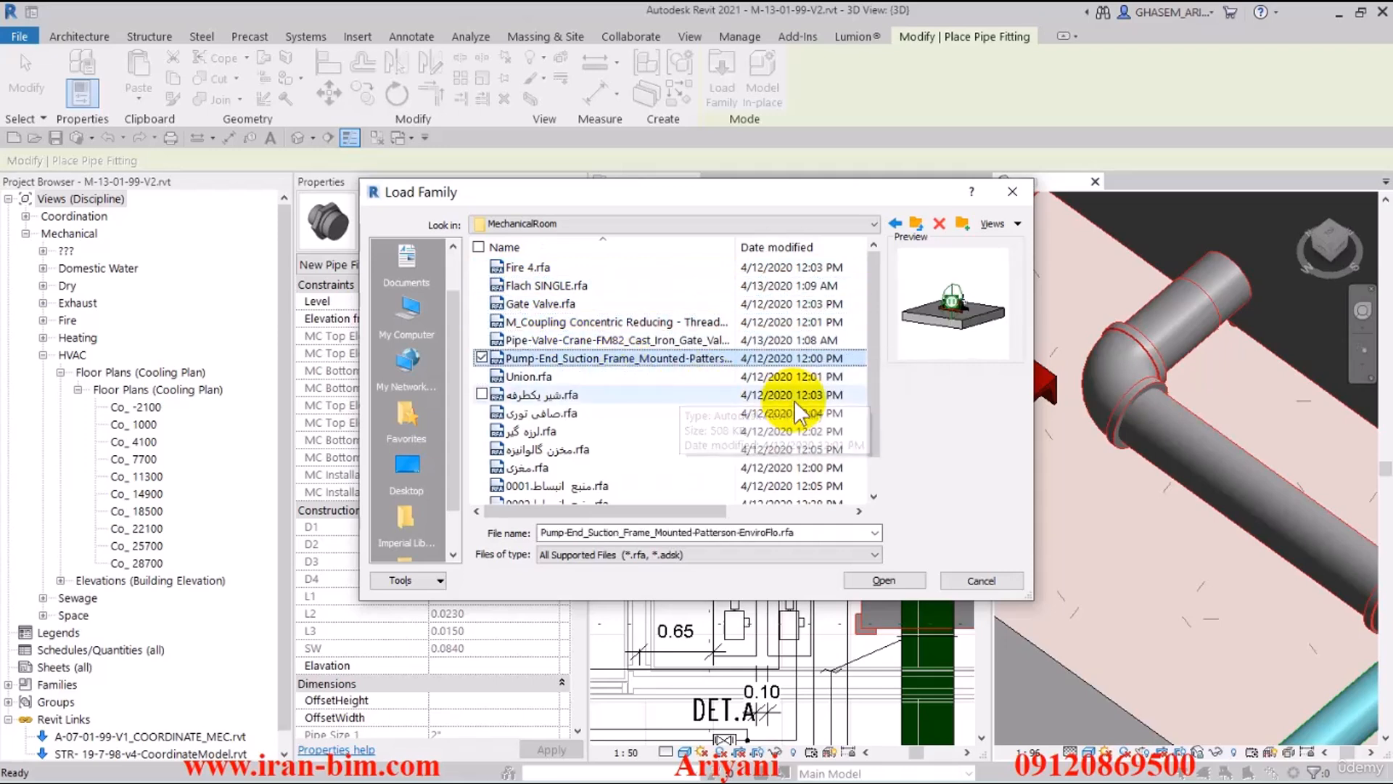
key(Up)
key(Down)
key(Down)
key(Down)
key(Down)
key(Down)
key(Down)
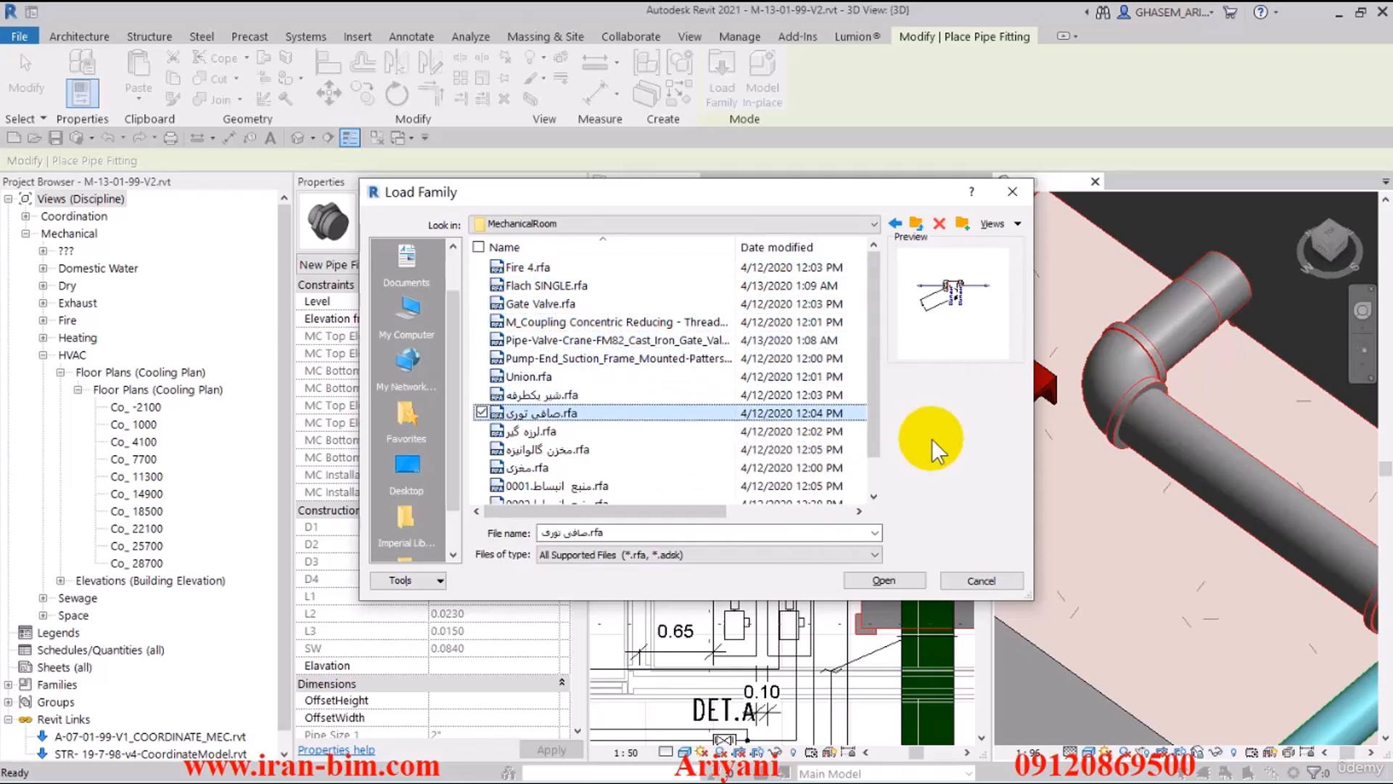
key(Down)
key(Down)
key(Down)
key(Down)
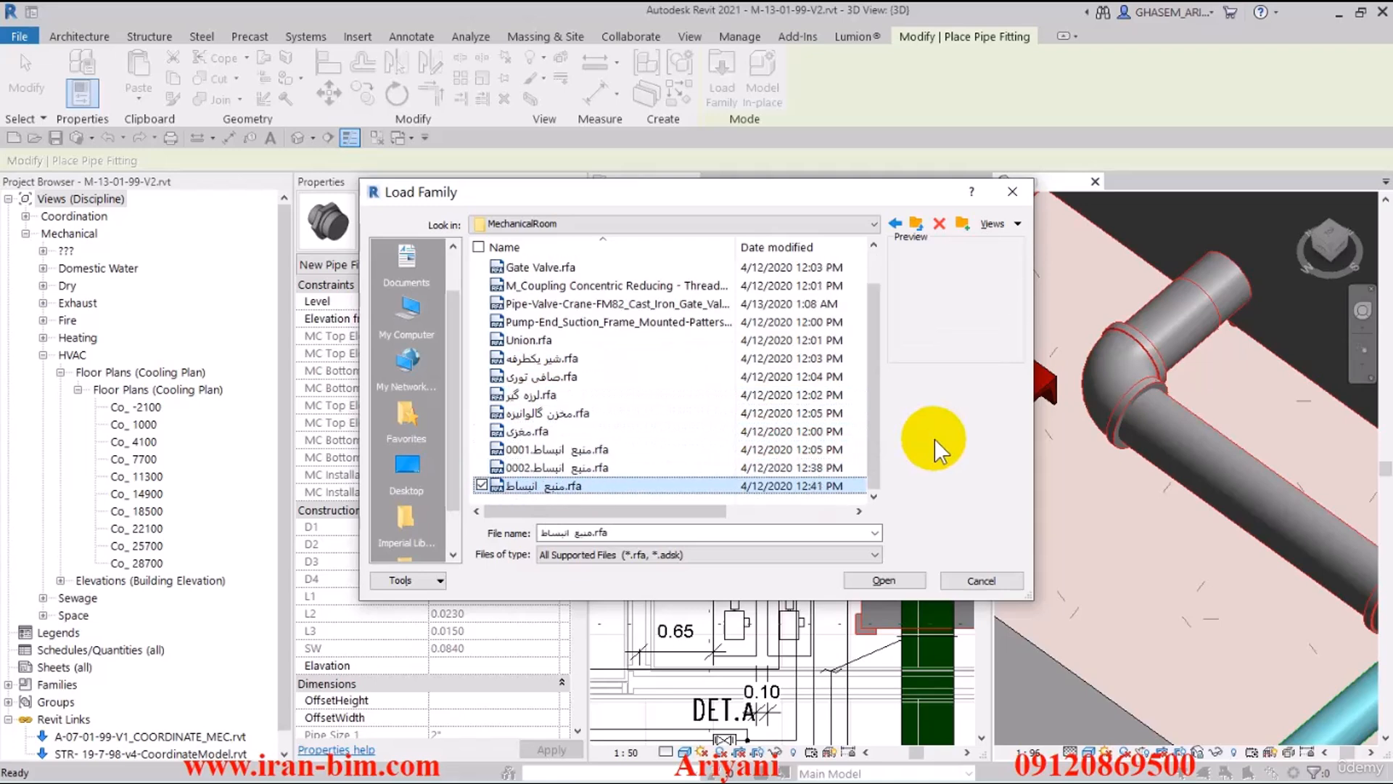
- Browse the imperial family library to the Pipe Fittings folder and enlarge the Load Family dialog
click(383, 517)
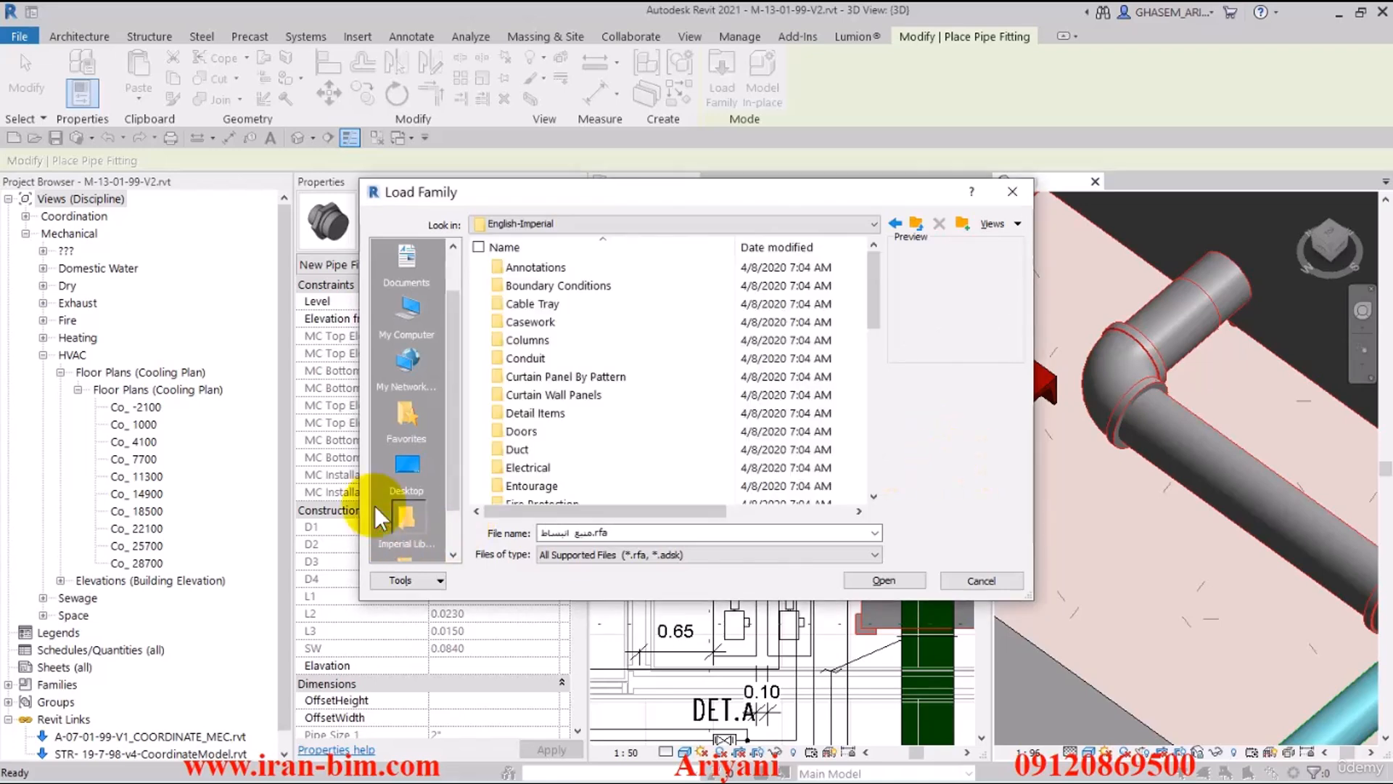
scroll(529, 460, down, 6)
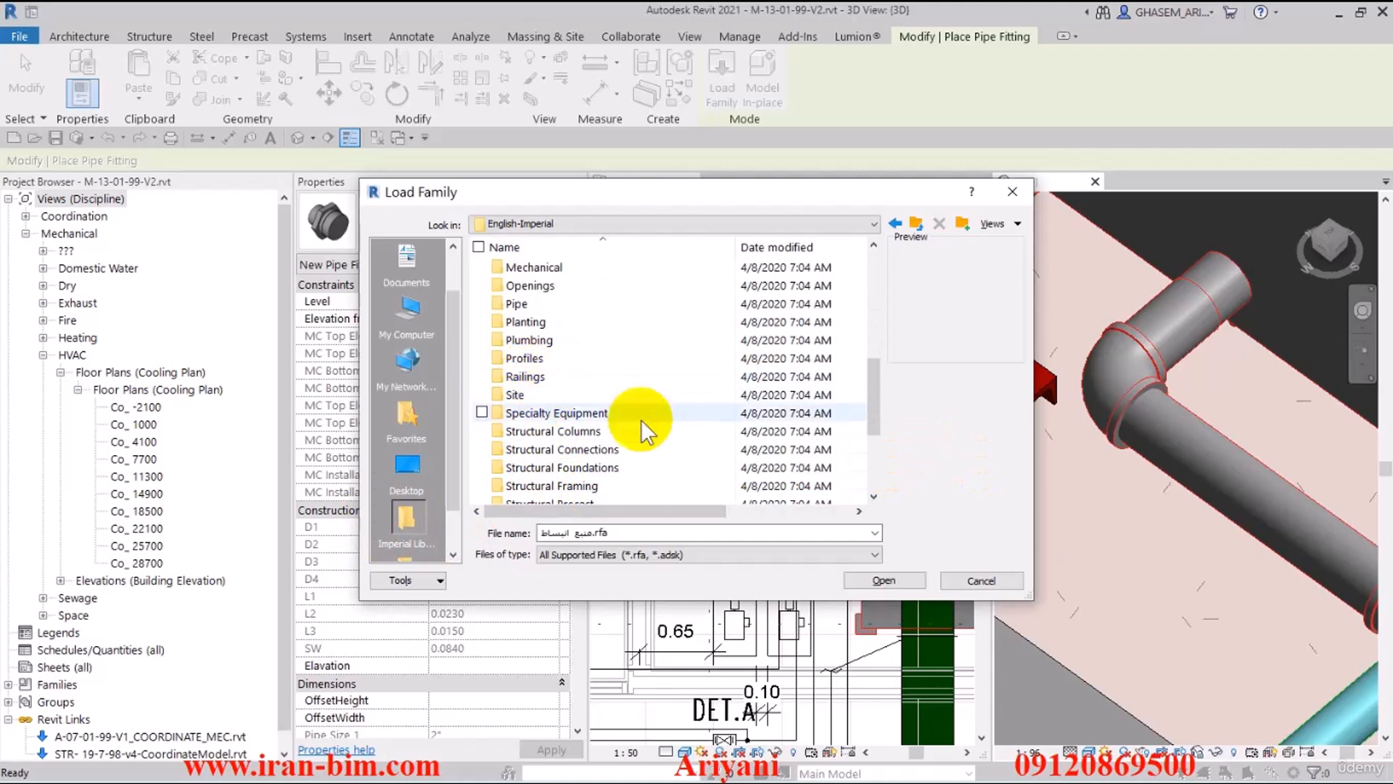
double_click(521, 303)
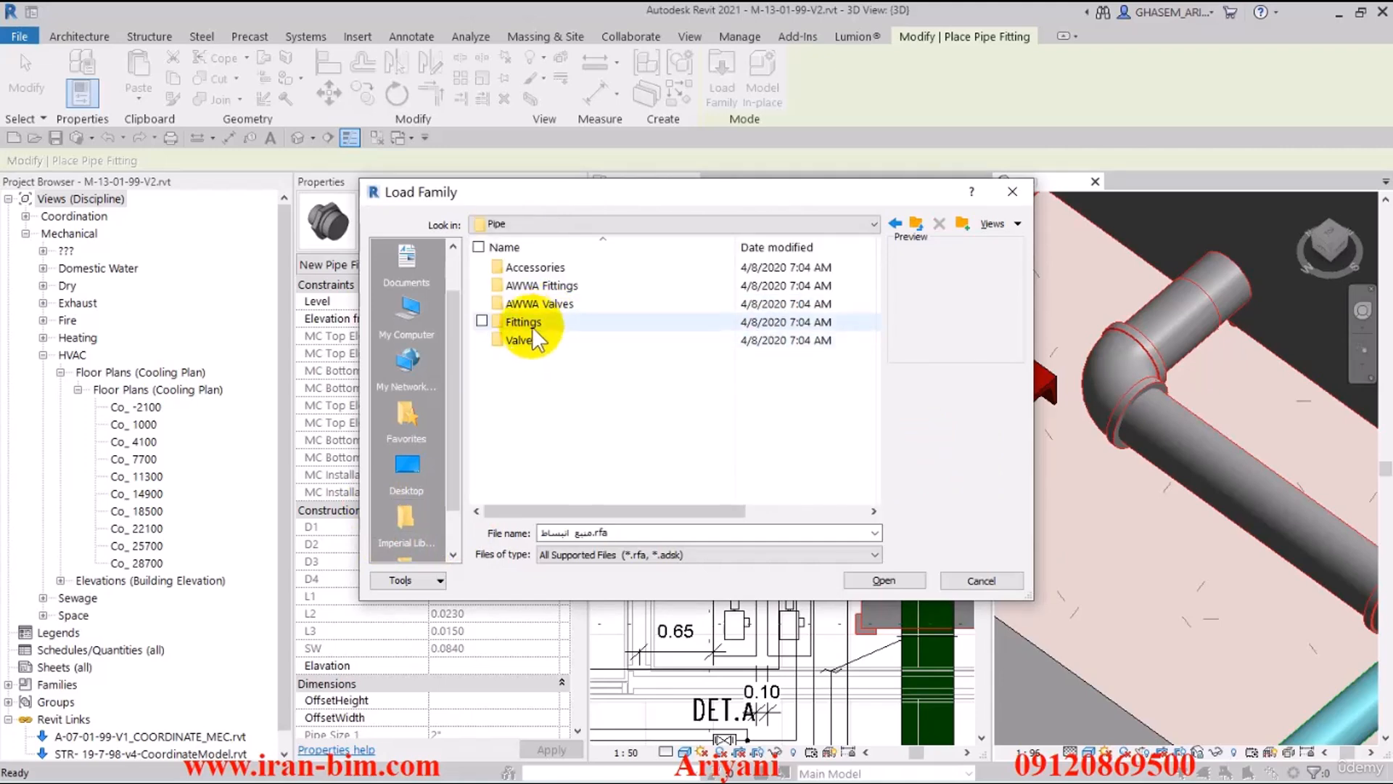
double_click(532, 326)
drag(359, 178, 260, 4)
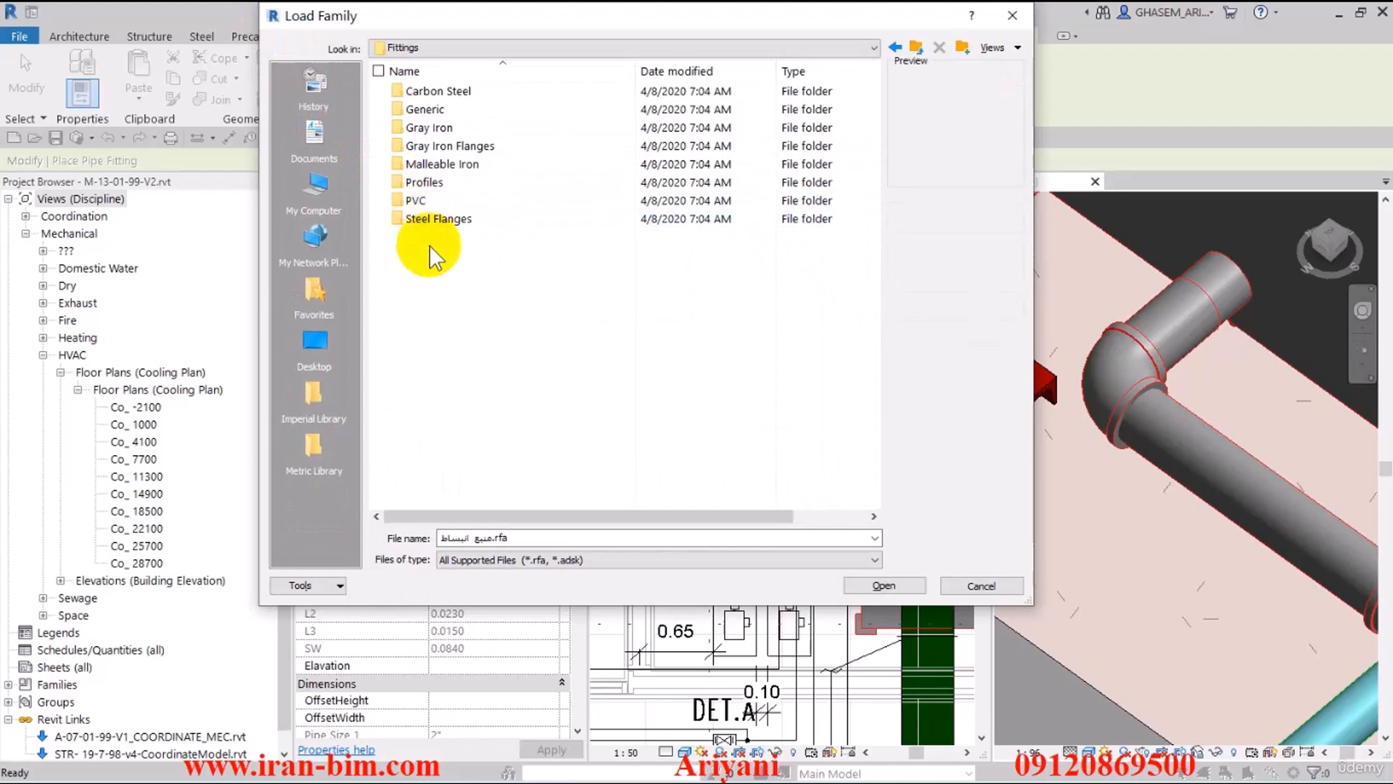
- Review the blind, slip-on and weld neck families in the Class 150 steel flanges folder and return to the Fittings folder
double_click(439, 219)
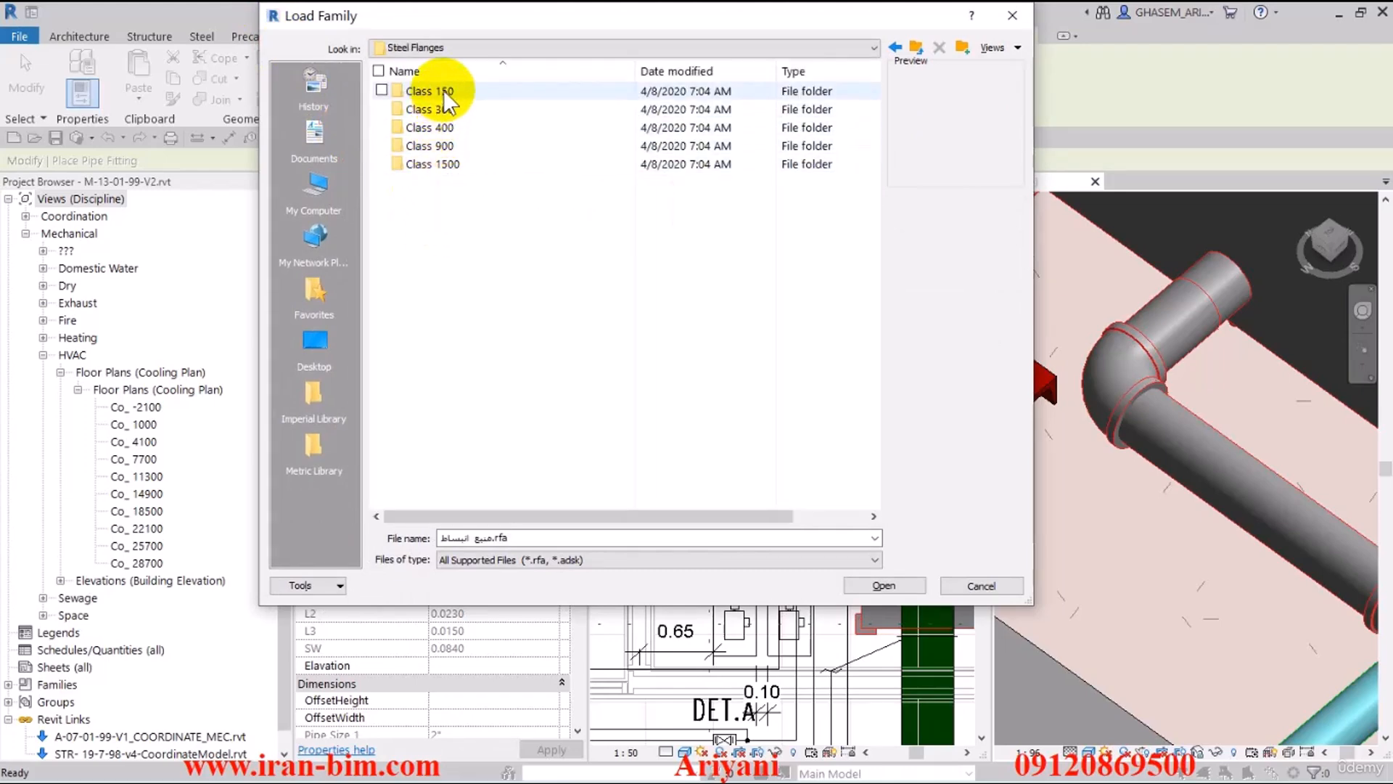
double_click(443, 90)
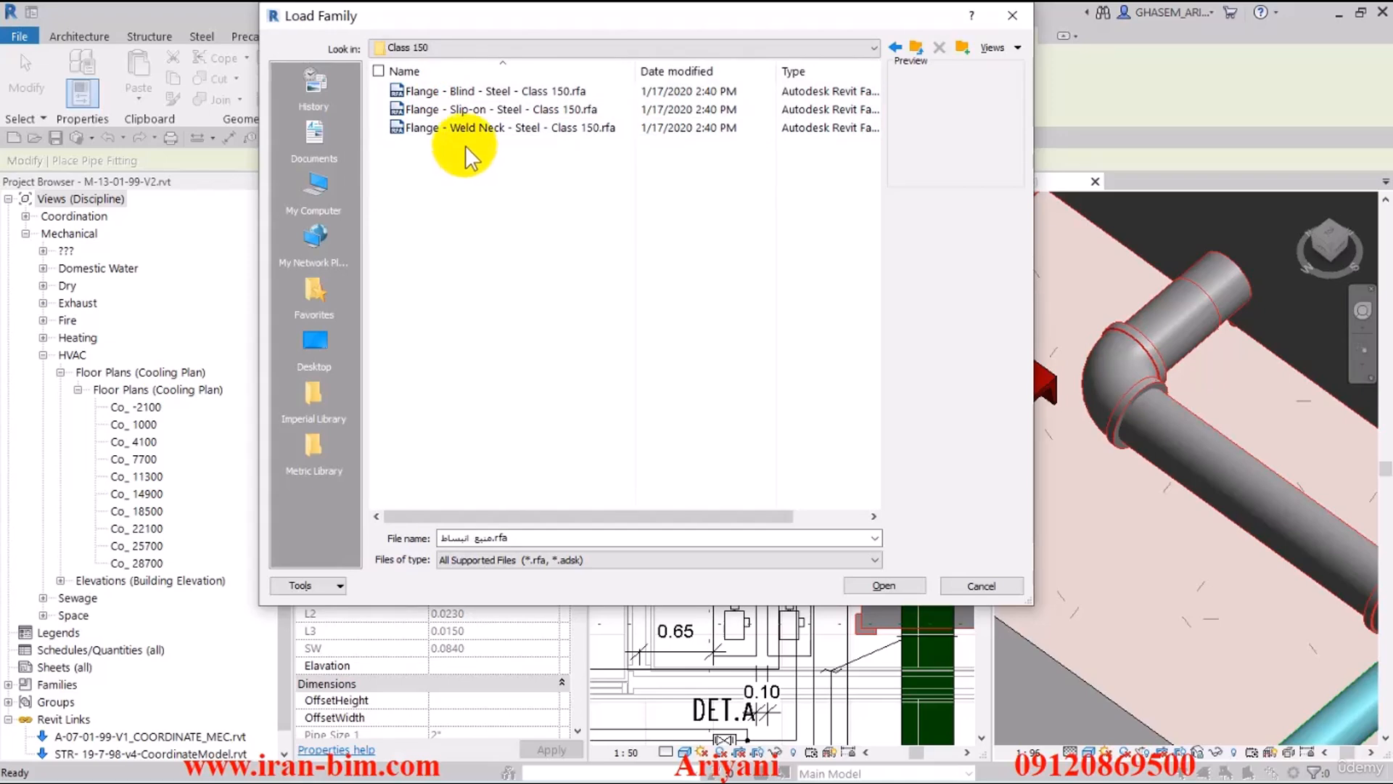
click(494, 129)
click(522, 111)
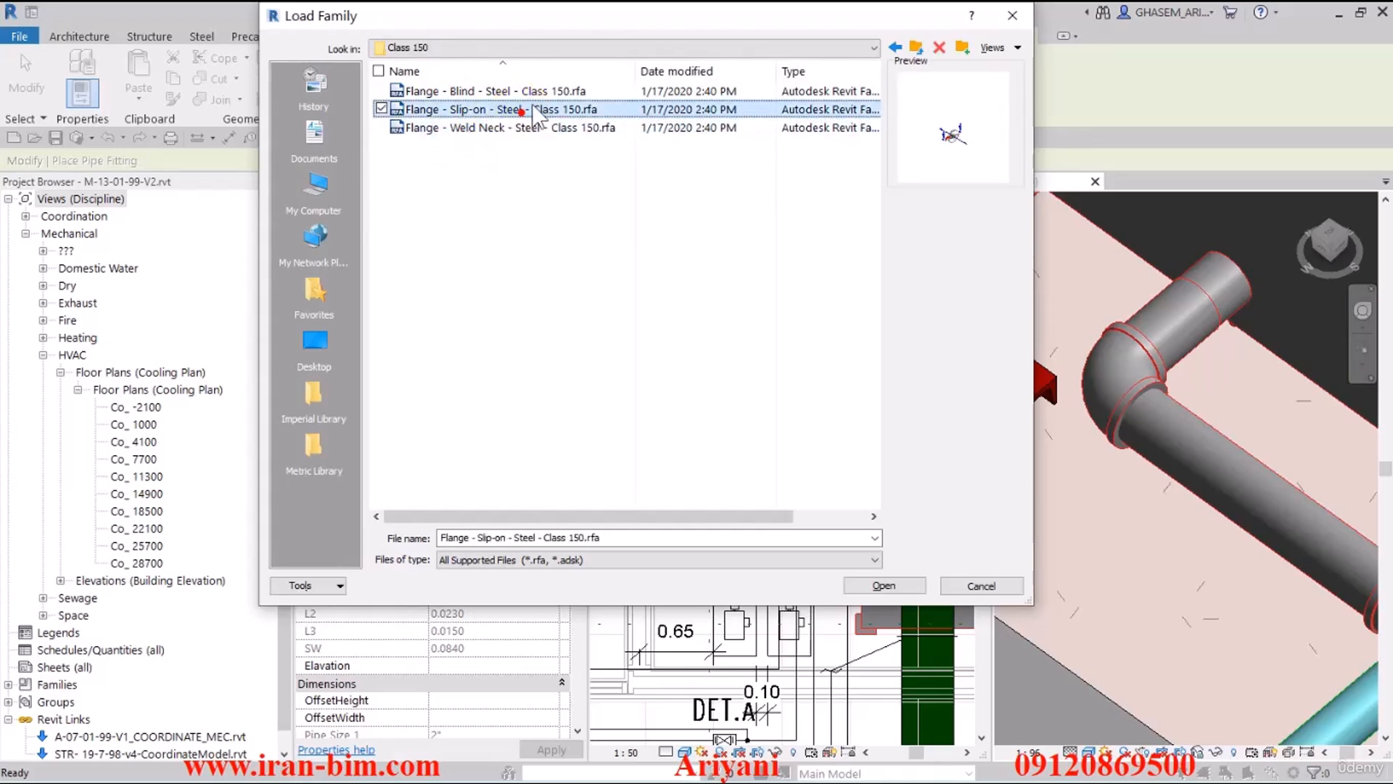
click(533, 90)
click(554, 206)
key(BackSpace)
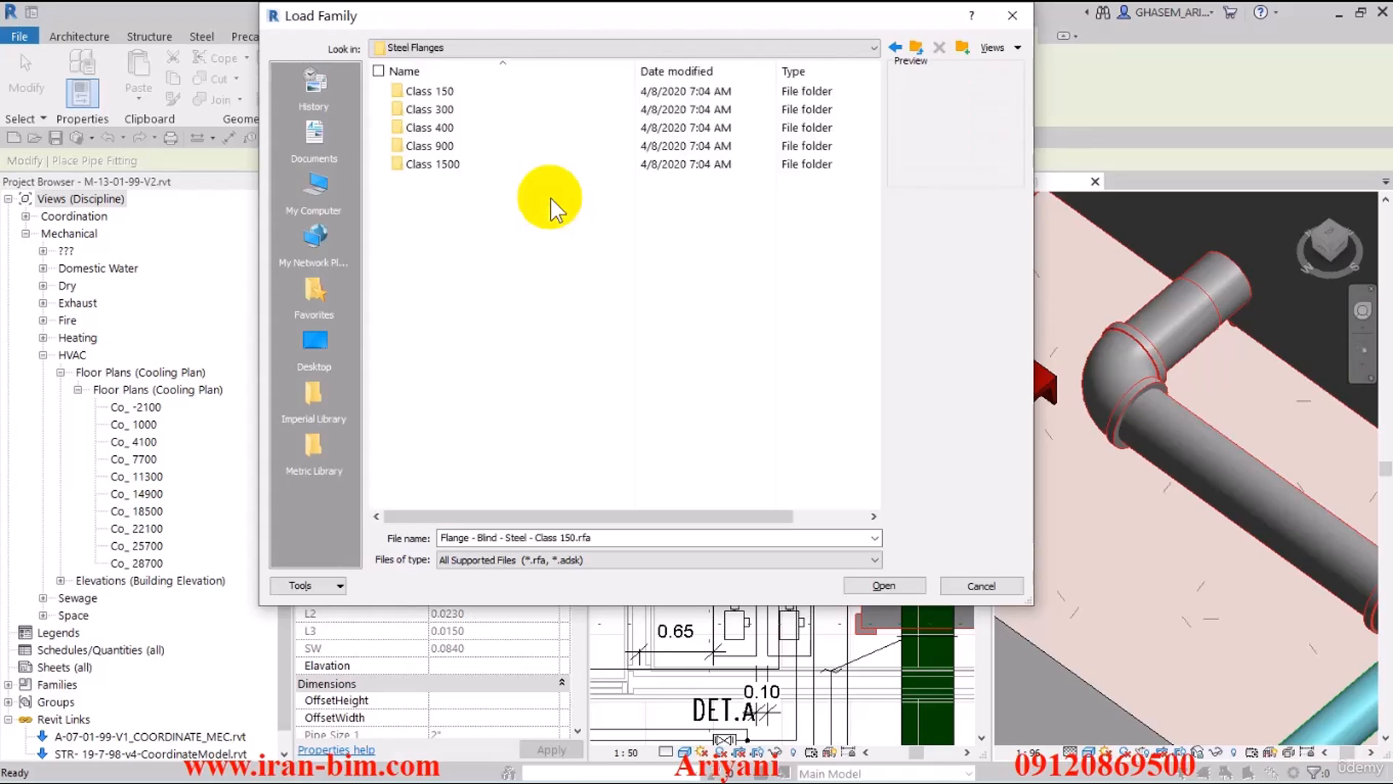
key(BackSpace)
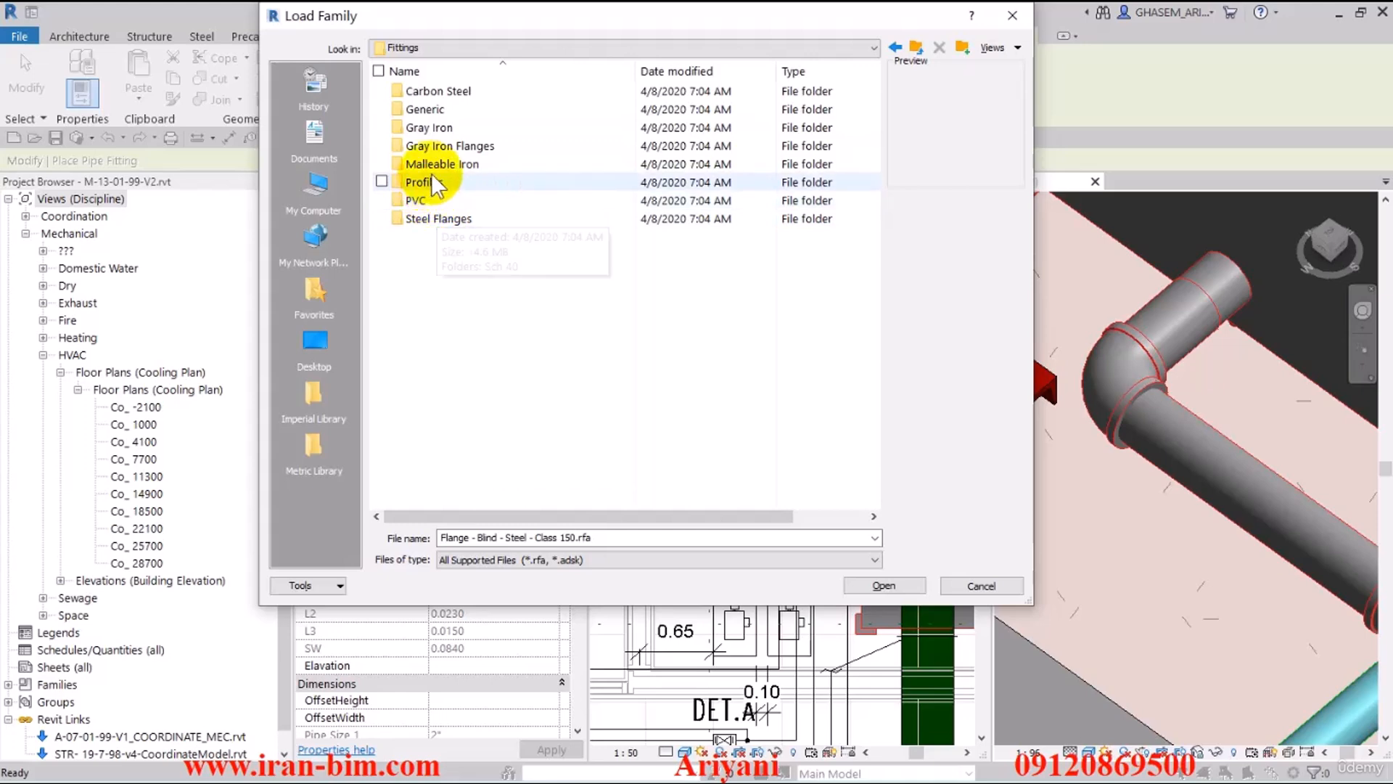
key(BackSpace)
- Load the Elbow - Flanged - CS - Class 150 family from the flanged carbon steel fittings
double_click(425, 148)
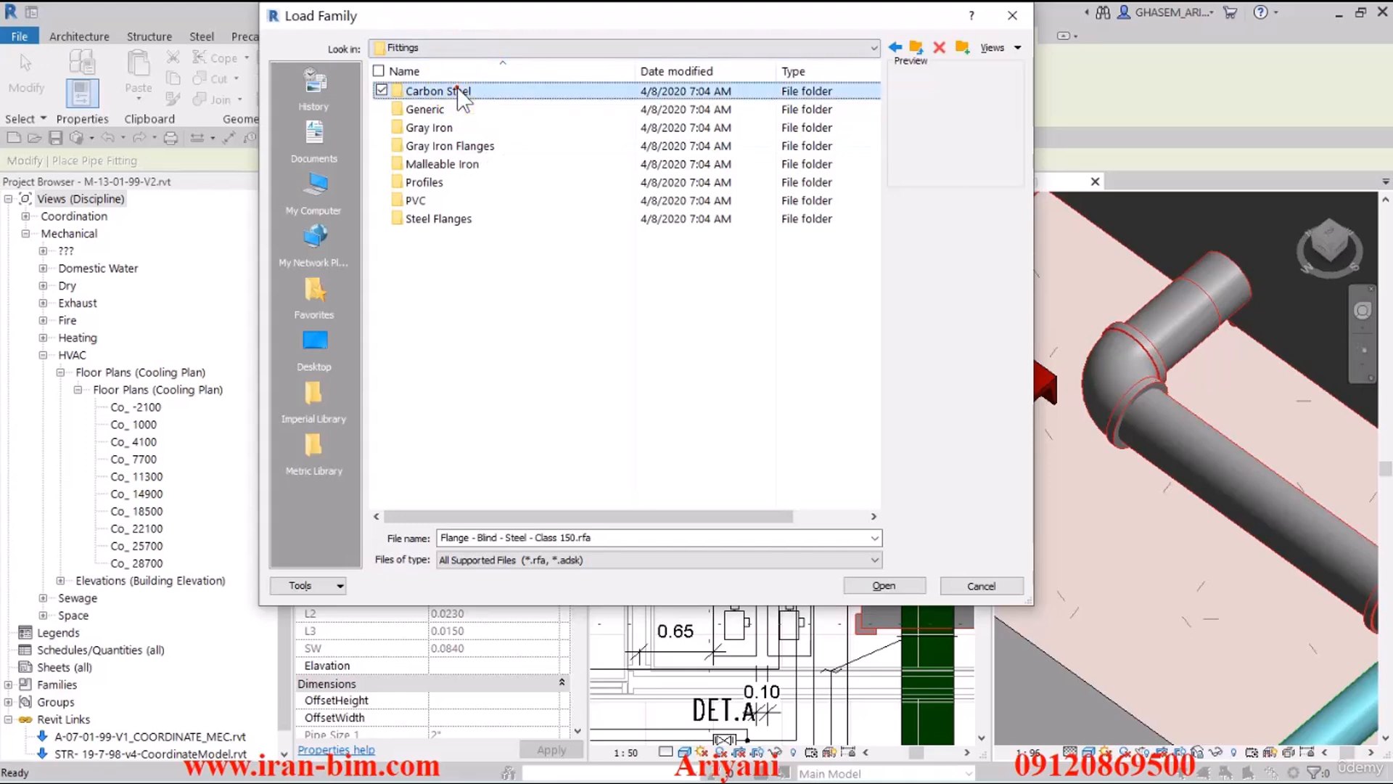
double_click(452, 93)
double_click(453, 94)
double_click(444, 95)
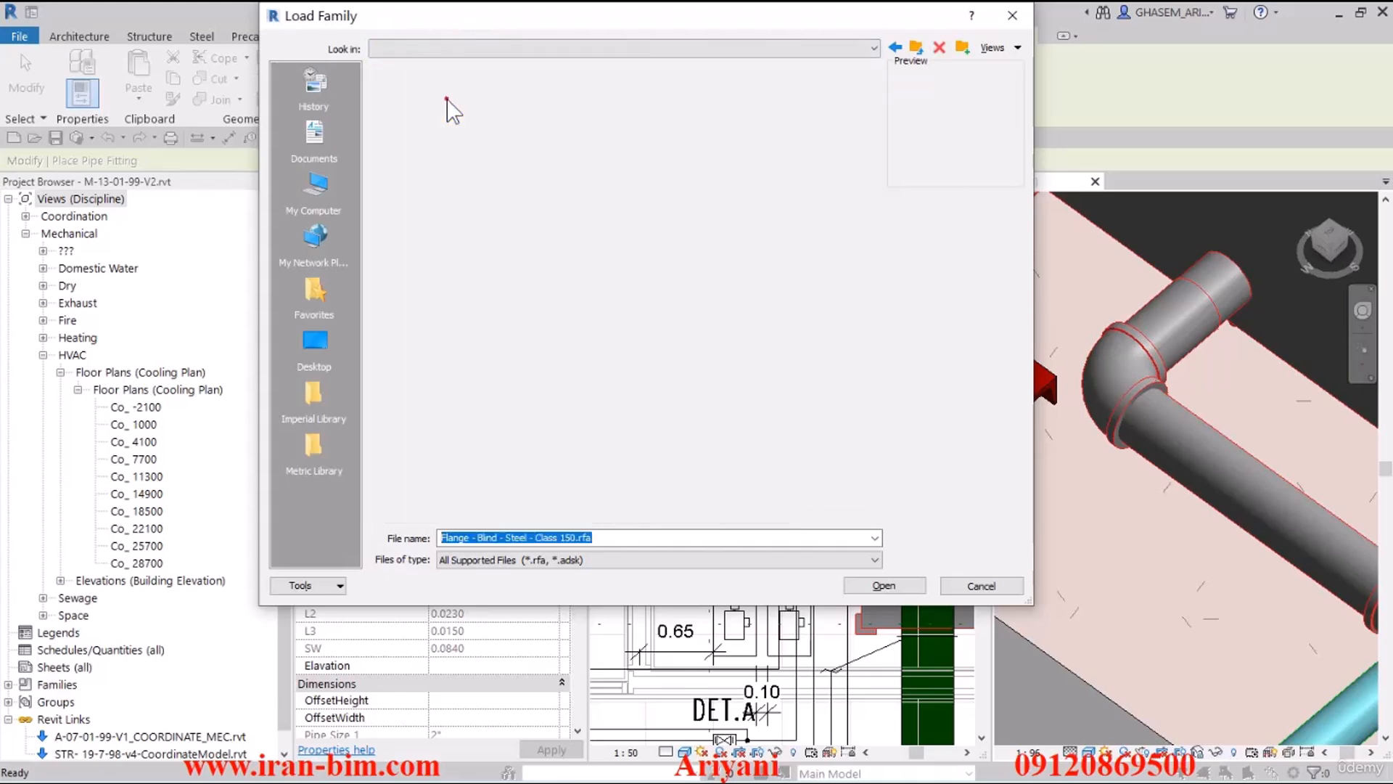
click(438, 109)
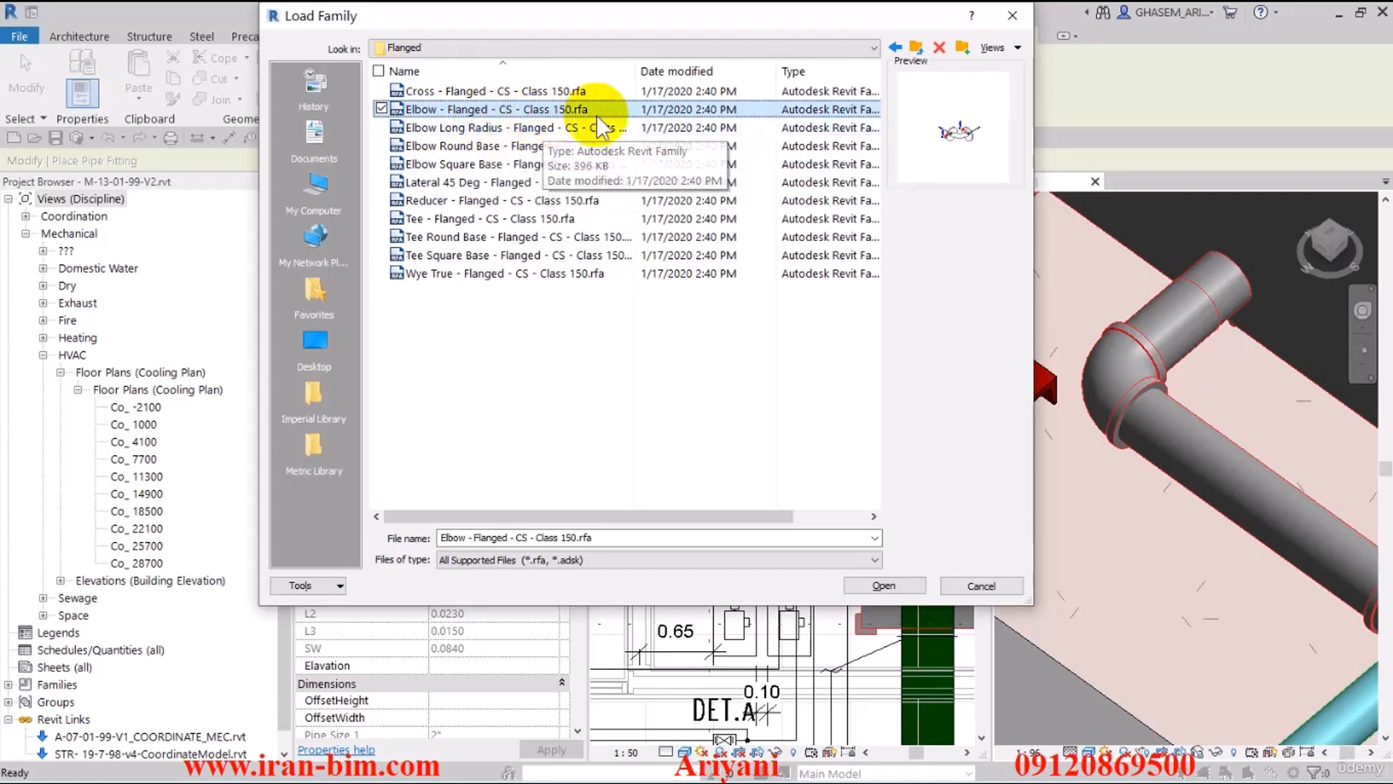
drag(637, 74, 689, 76)
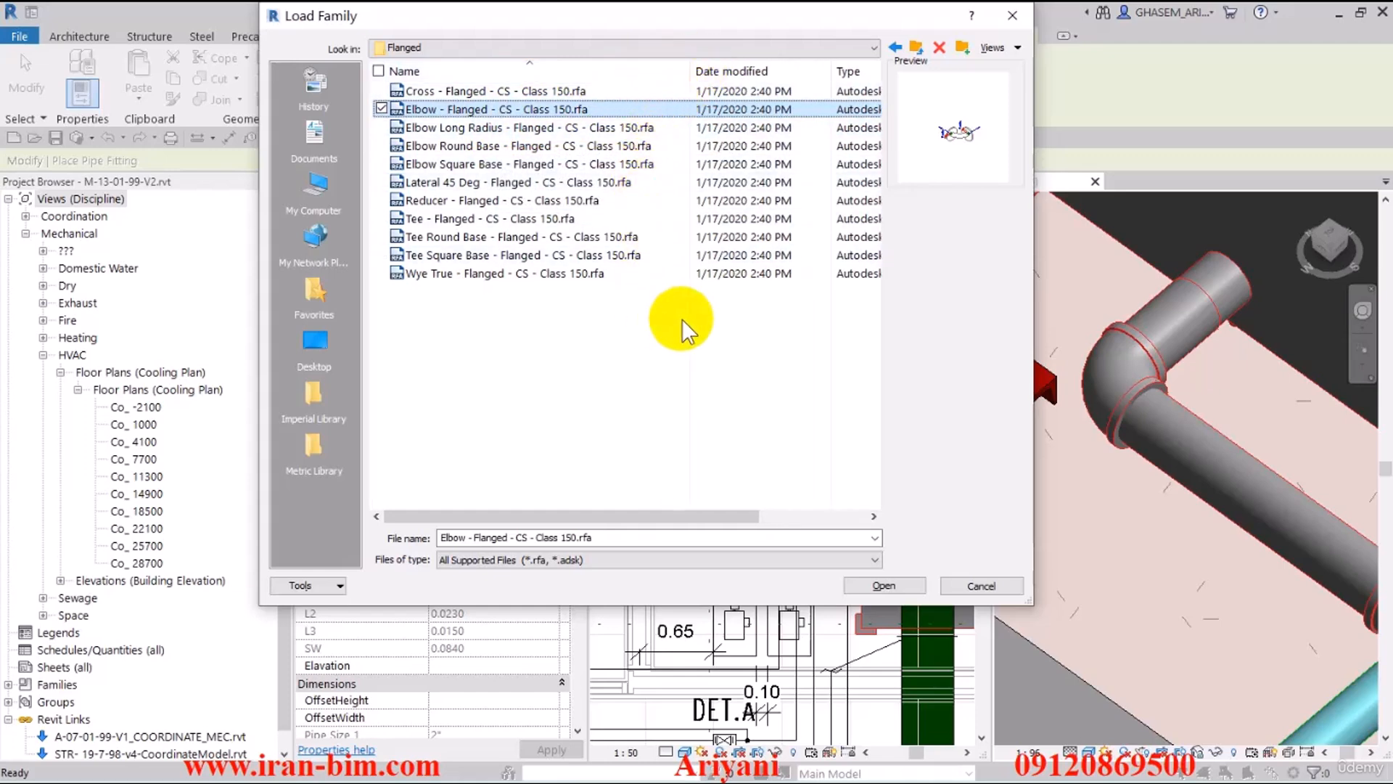
click(880, 585)
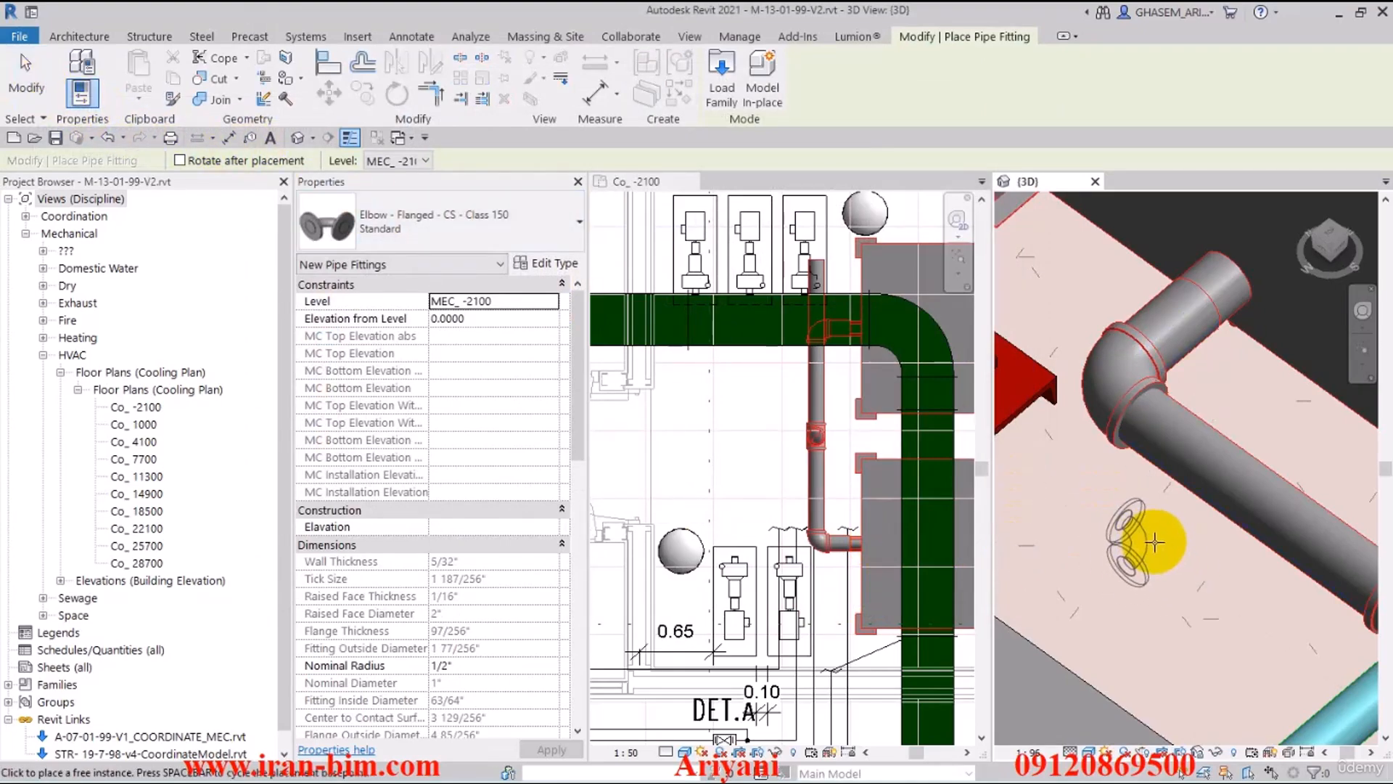
- Place a loose Elbow - Flanged - CS - Class 150 on the floor beside the 5" pipe in the 3D view
click(1134, 541)
key(Escape)
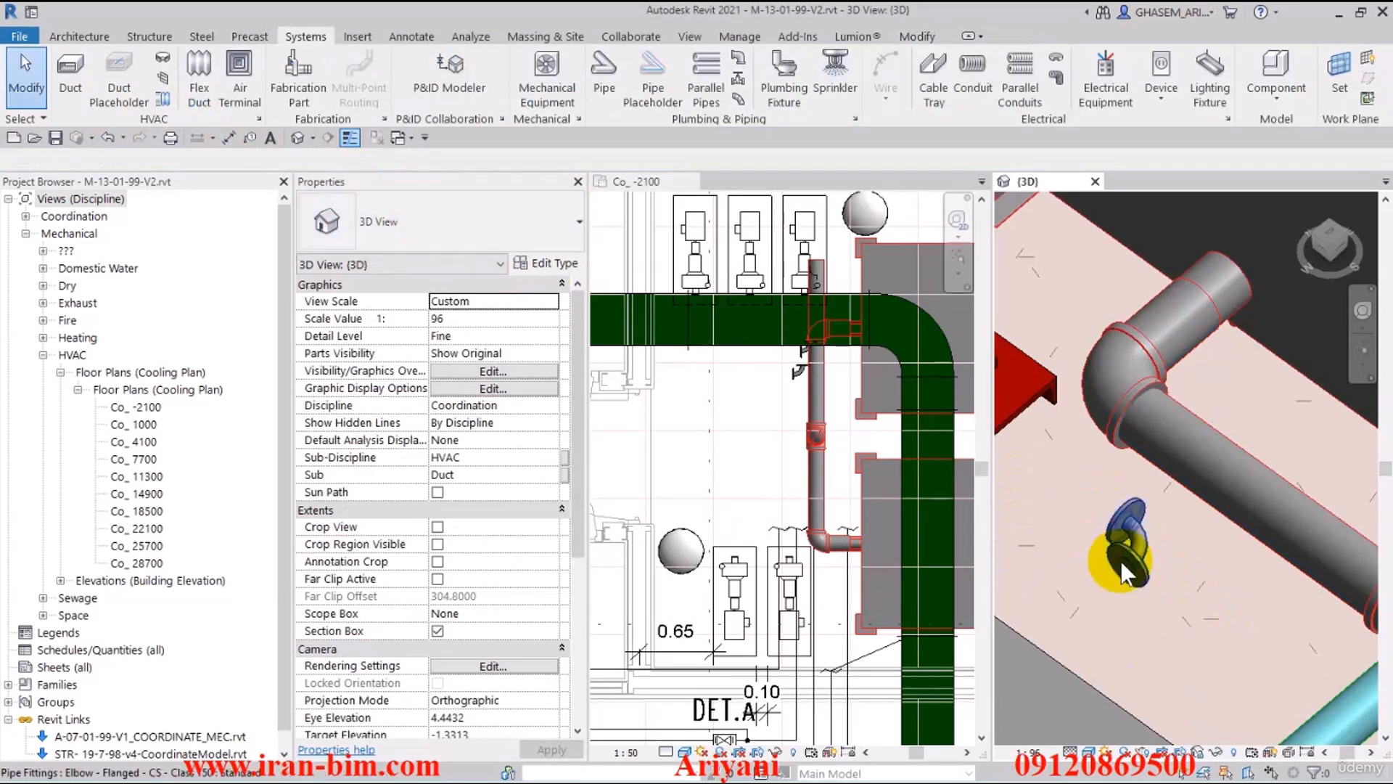
click(1154, 561)
click(1108, 550)
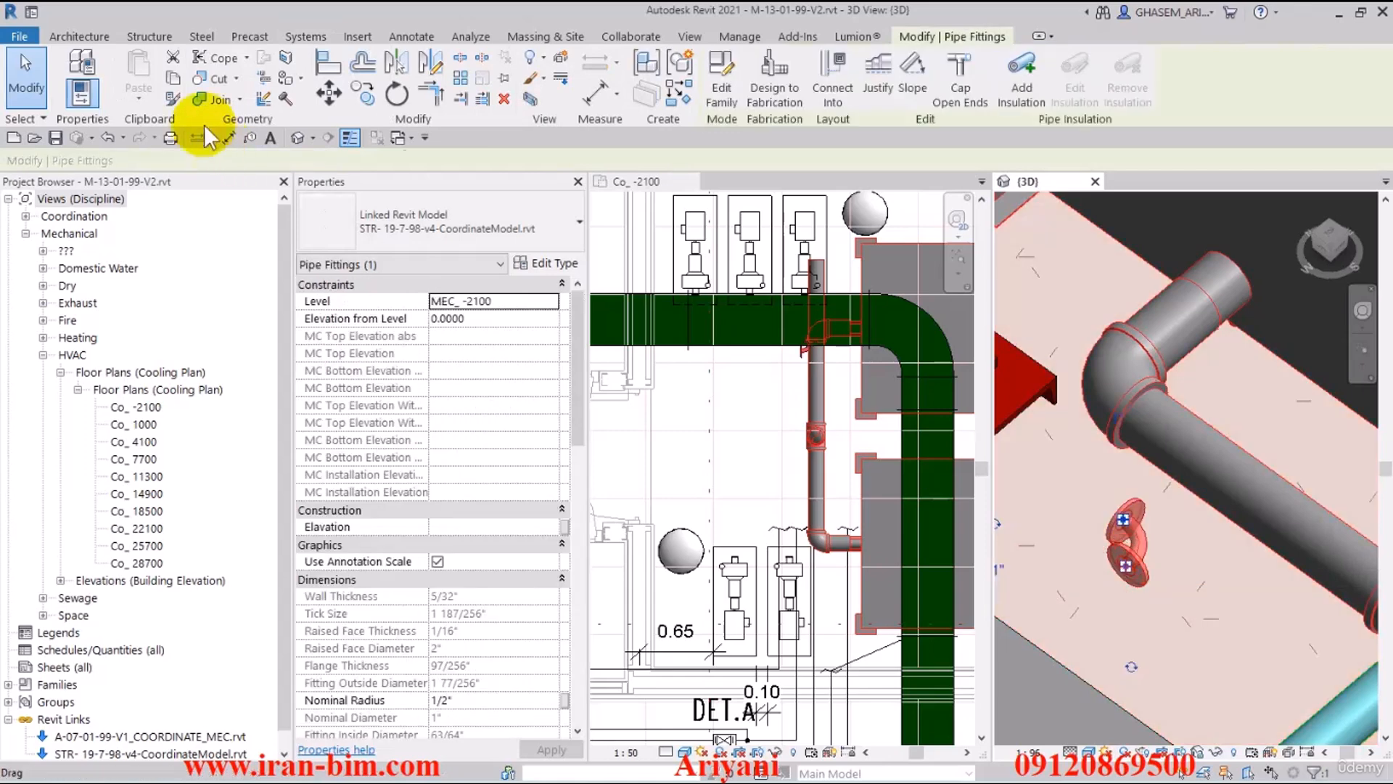
- Try to match the loose flanged elbow's type onto the elbow at the upper tank's outlet, and undo the change
click(172, 99)
click(1139, 506)
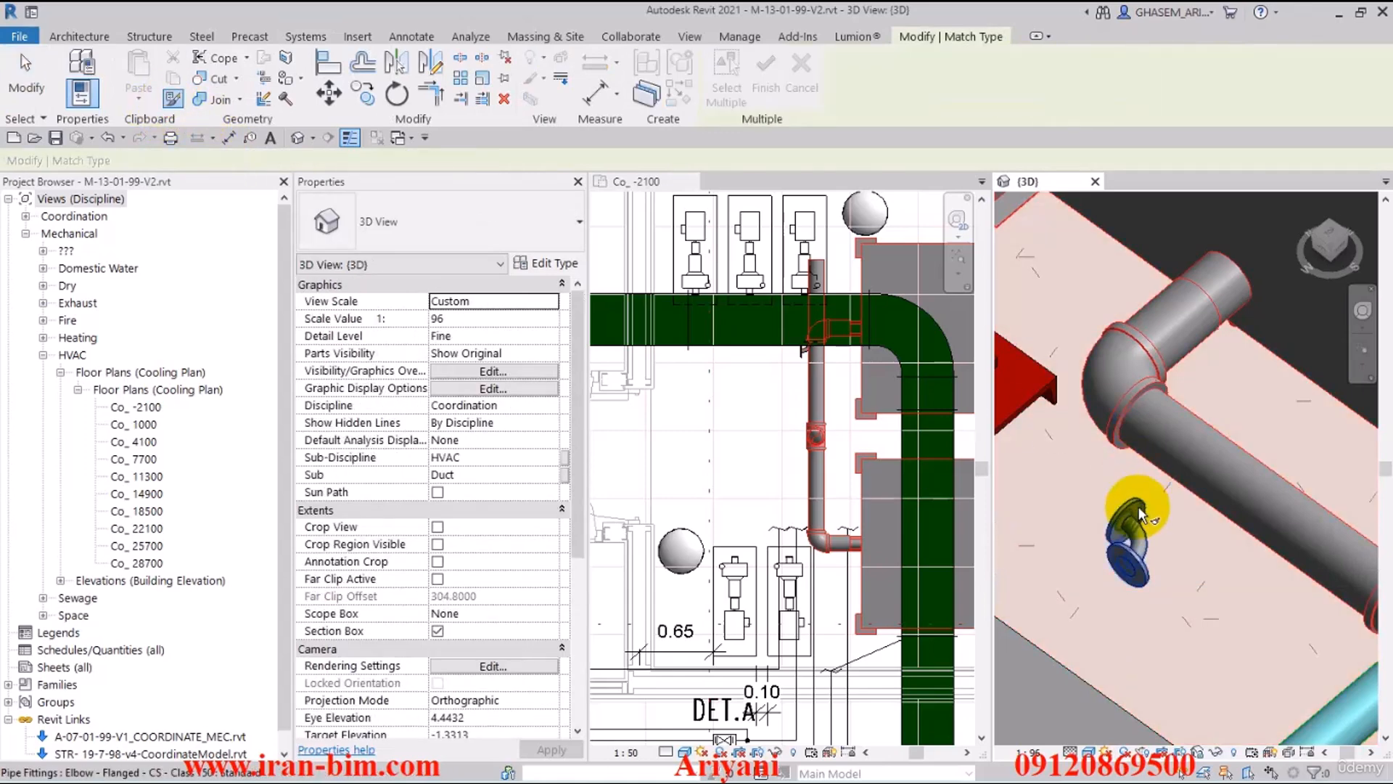
click(1120, 403)
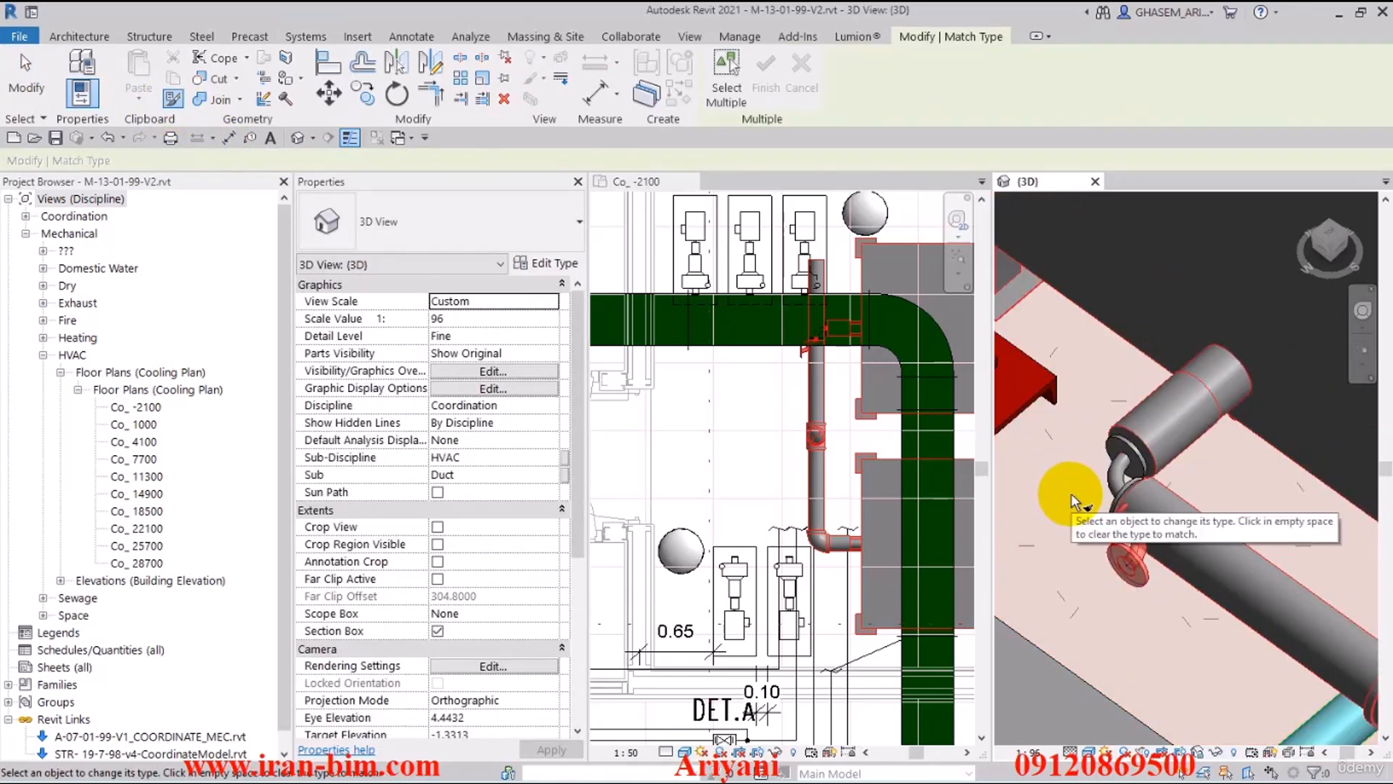
key(ctrl+z)
- Change the elbow at the upper tank's outlet to Elbow - Flanged - CS - Class 150 and delete the loose elbow
click(1075, 373)
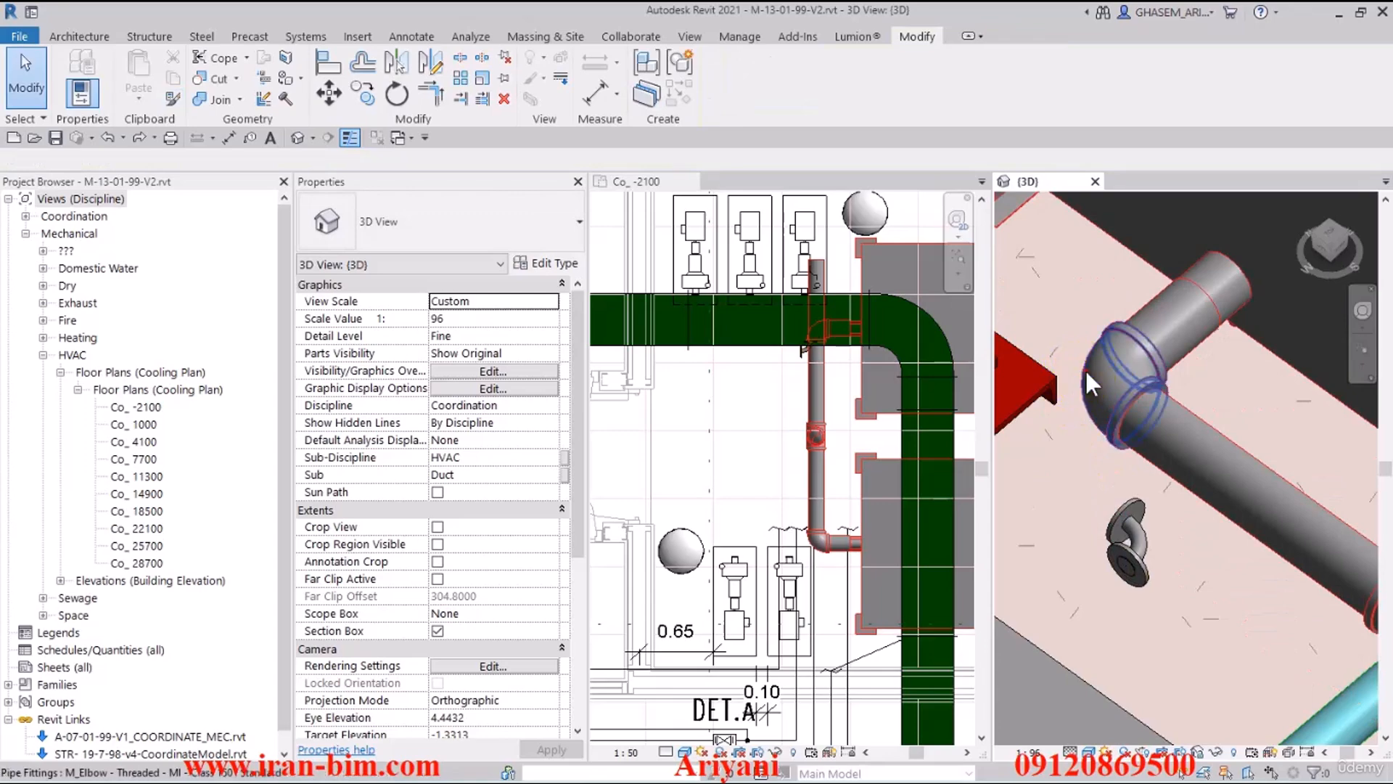
click(467, 229)
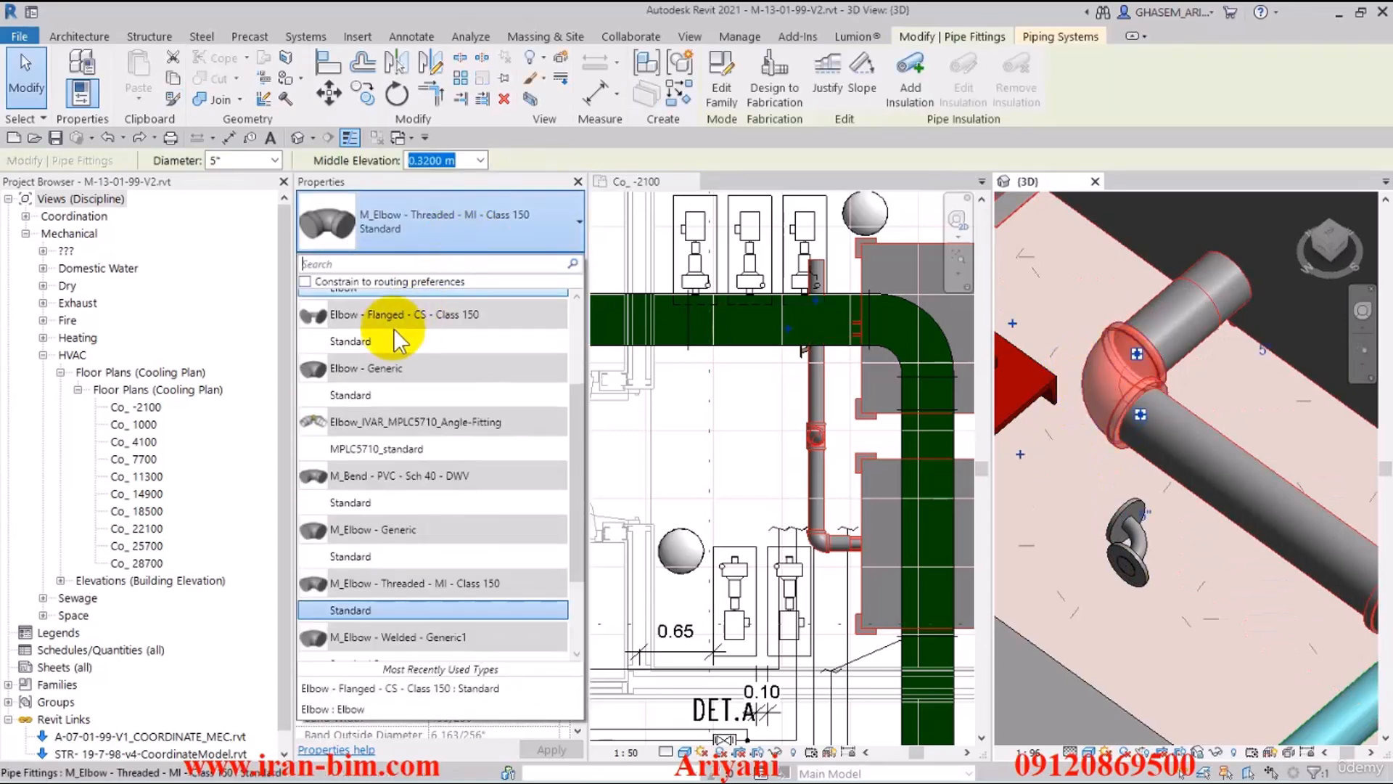
click(381, 339)
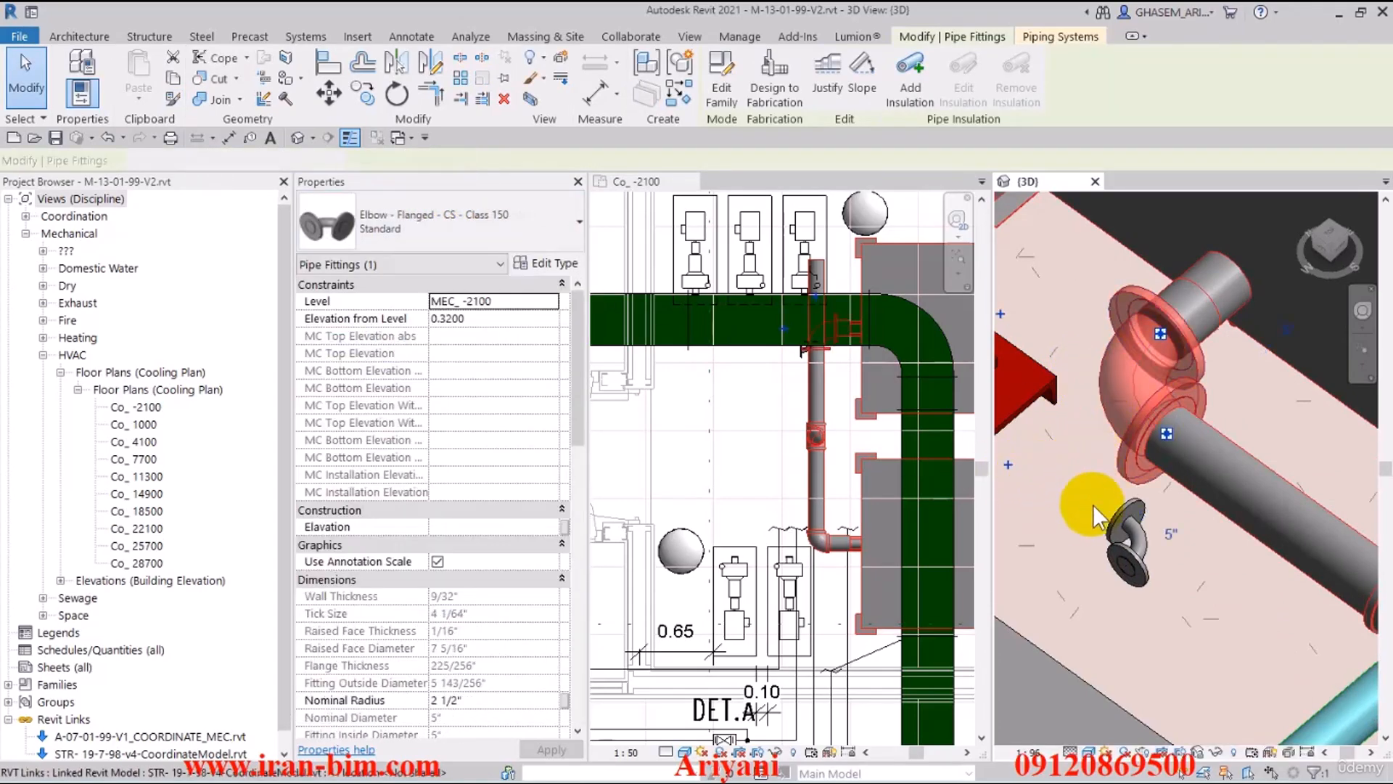
click(1120, 534)
key(Delete)
- Change the elbow at the lower tank's outlet to the Elbow - Flanged - CS - Class 150 type
scroll(1057, 520, down, 5)
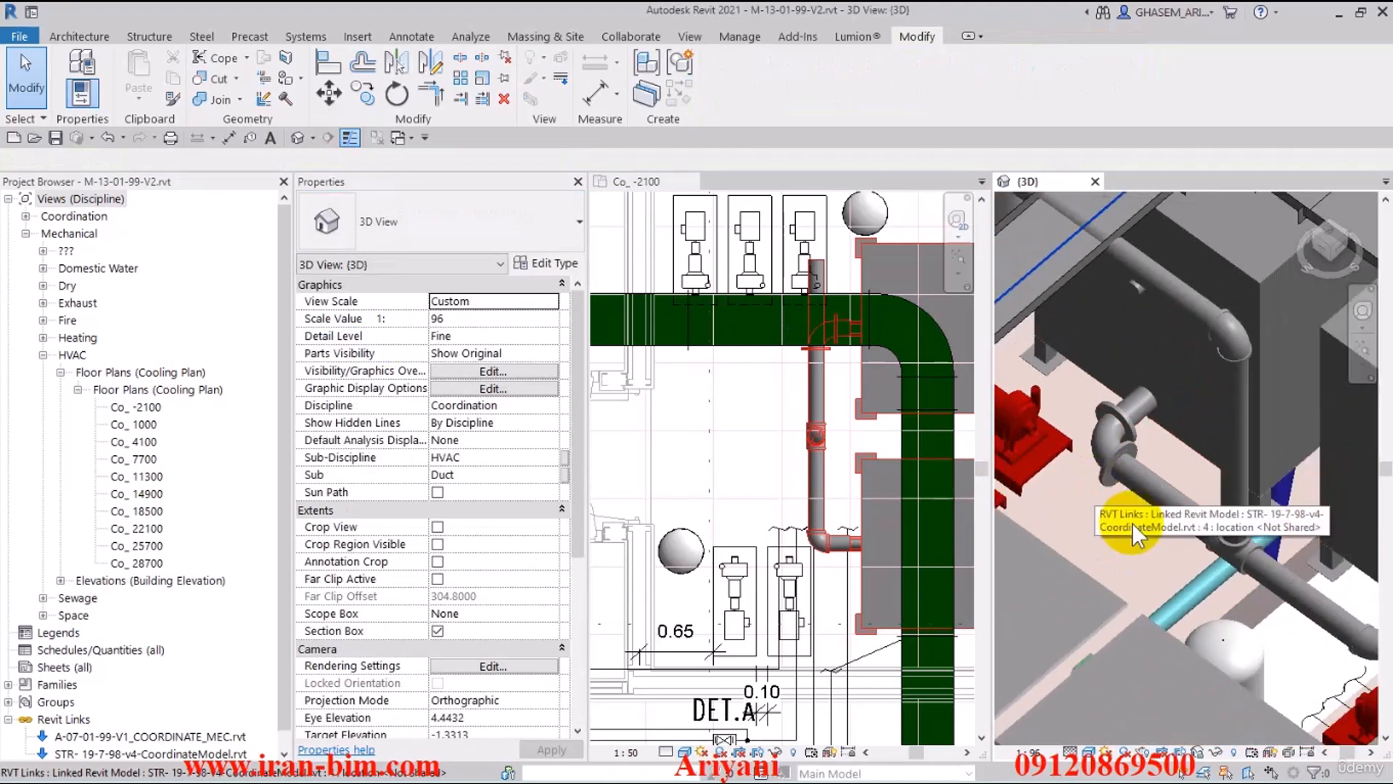
click(1246, 535)
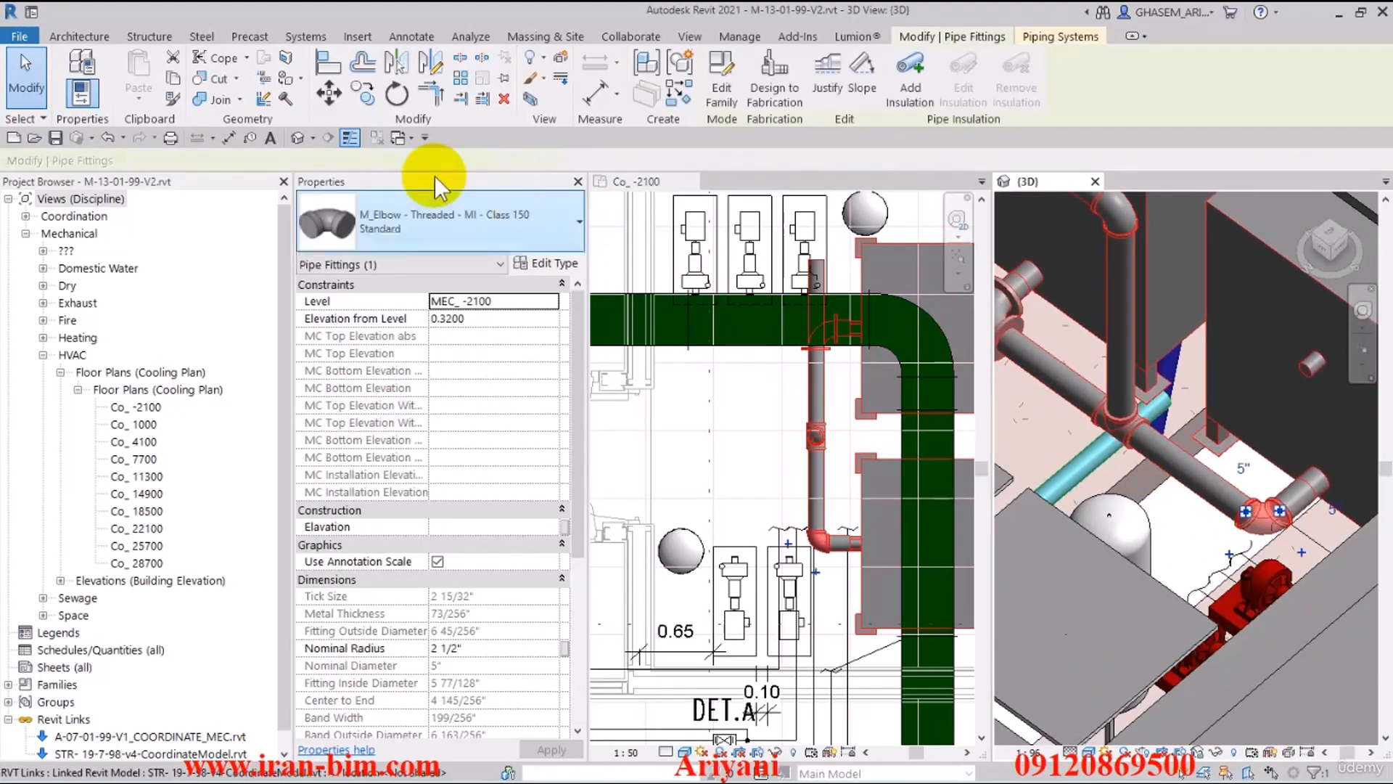
click(351, 221)
click(382, 342)
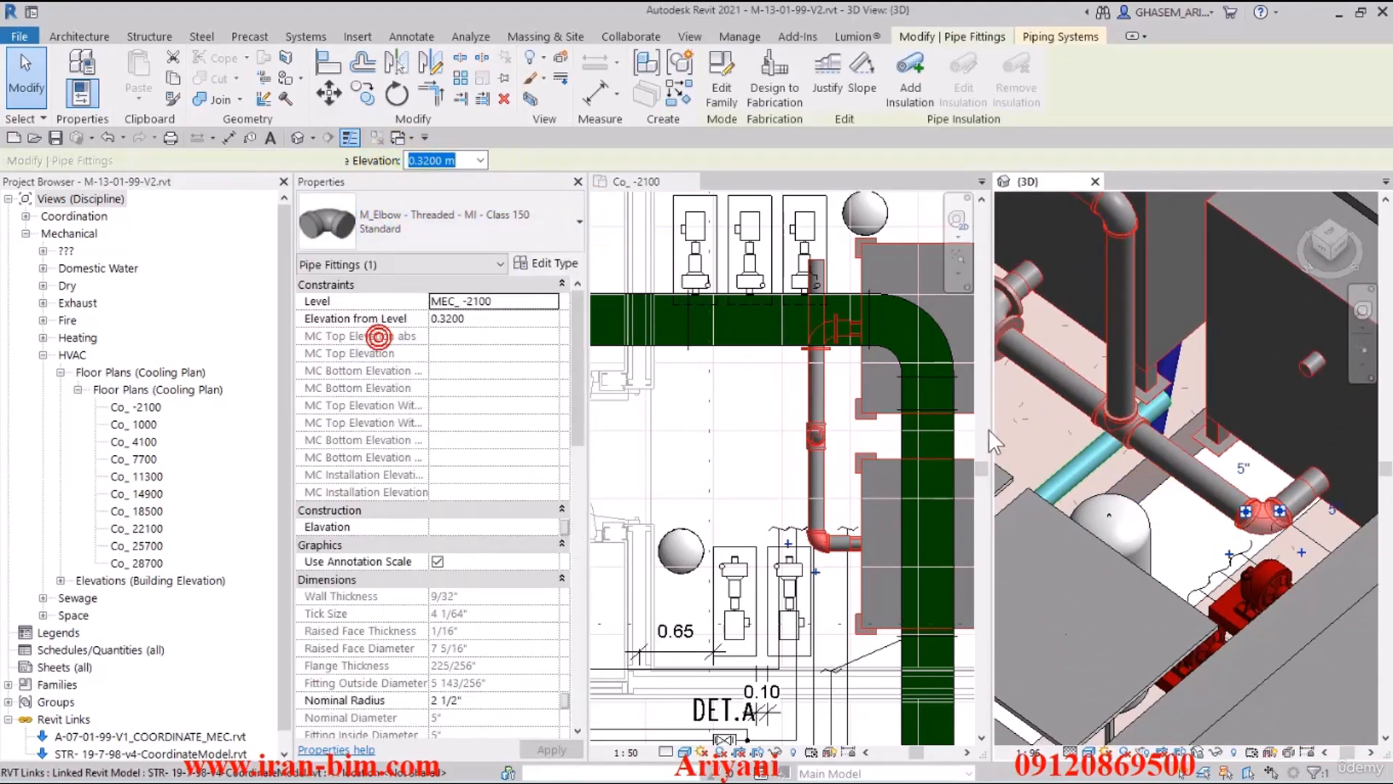